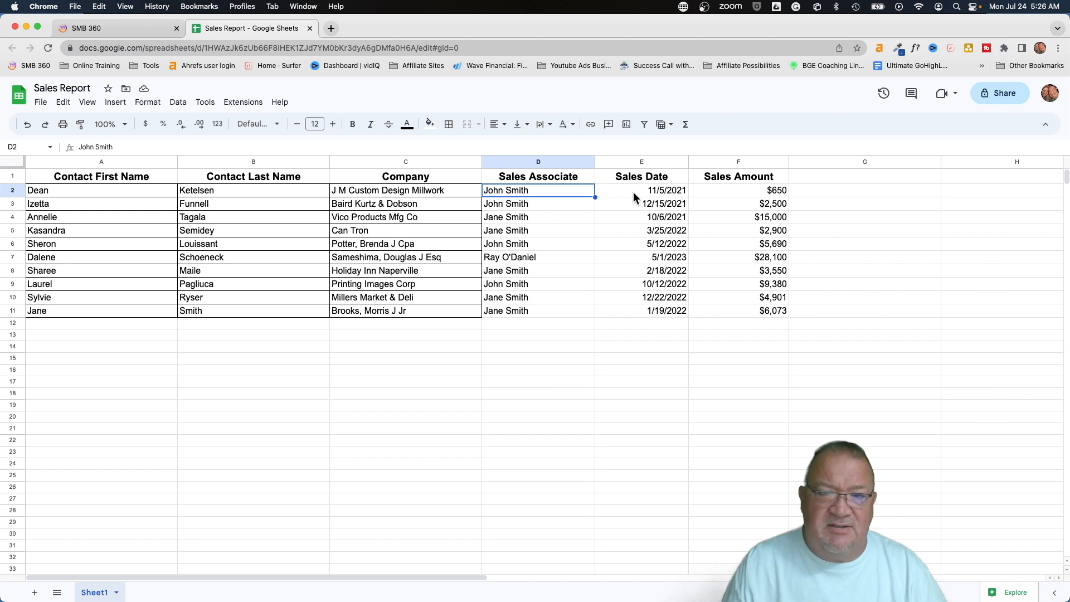
# Review the Sales Report's Sales Date and Sales Amount values and header row, then switch to SMB 360
pyautogui.click(634, 208)
pyautogui.click(639, 234)
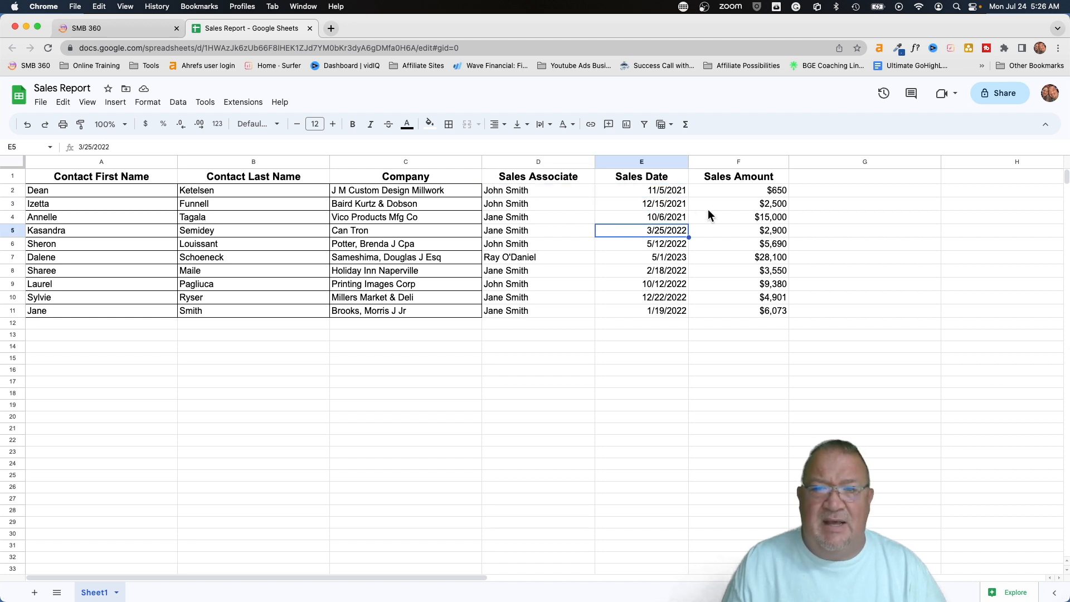
pyautogui.click(727, 190)
pyautogui.click(721, 229)
pyautogui.click(717, 270)
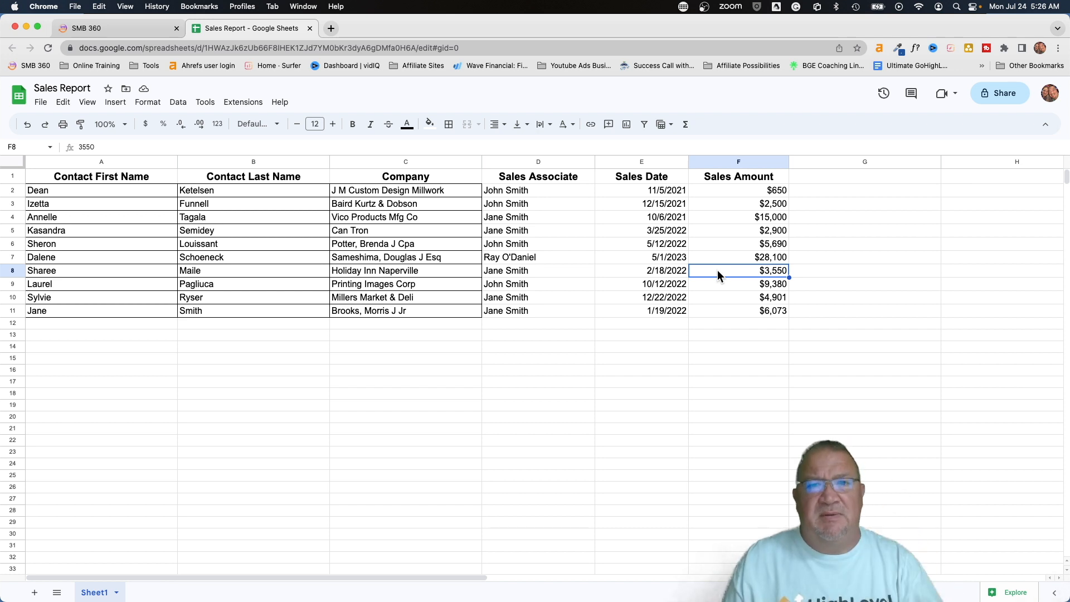
pyautogui.click(13, 177)
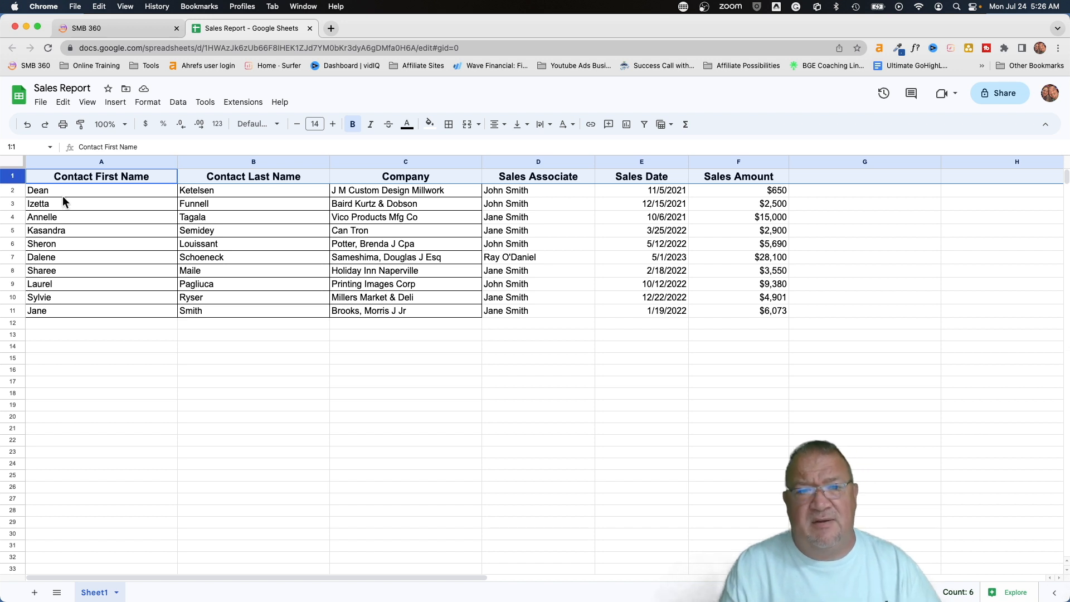
pyautogui.click(103, 28)
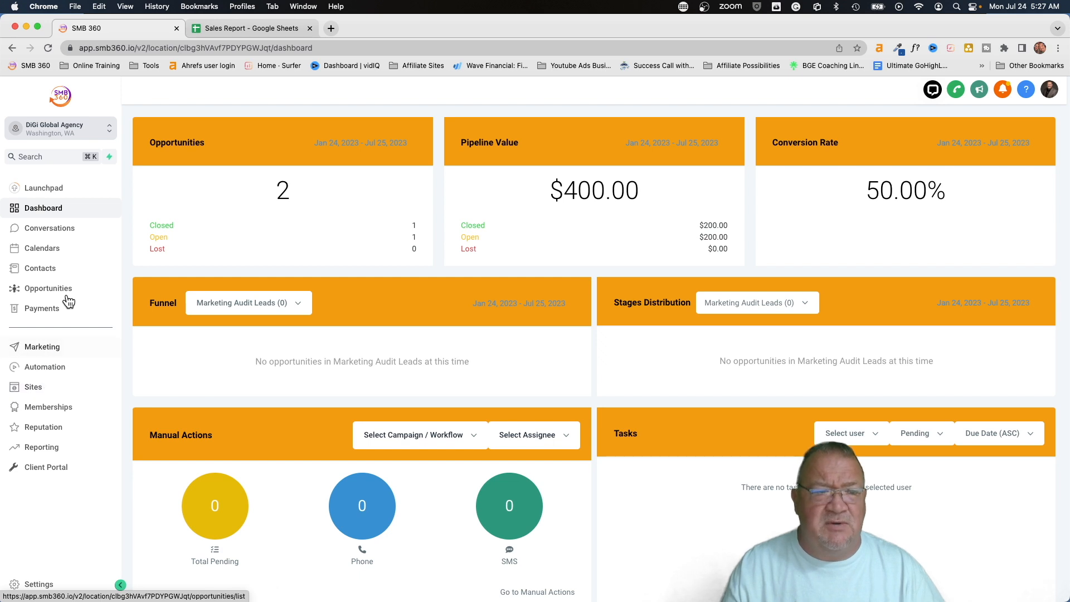
# Inspect the Sales Pipeline board, including the Jane Smith card, then return to the Sales Report
pyautogui.click(48, 290)
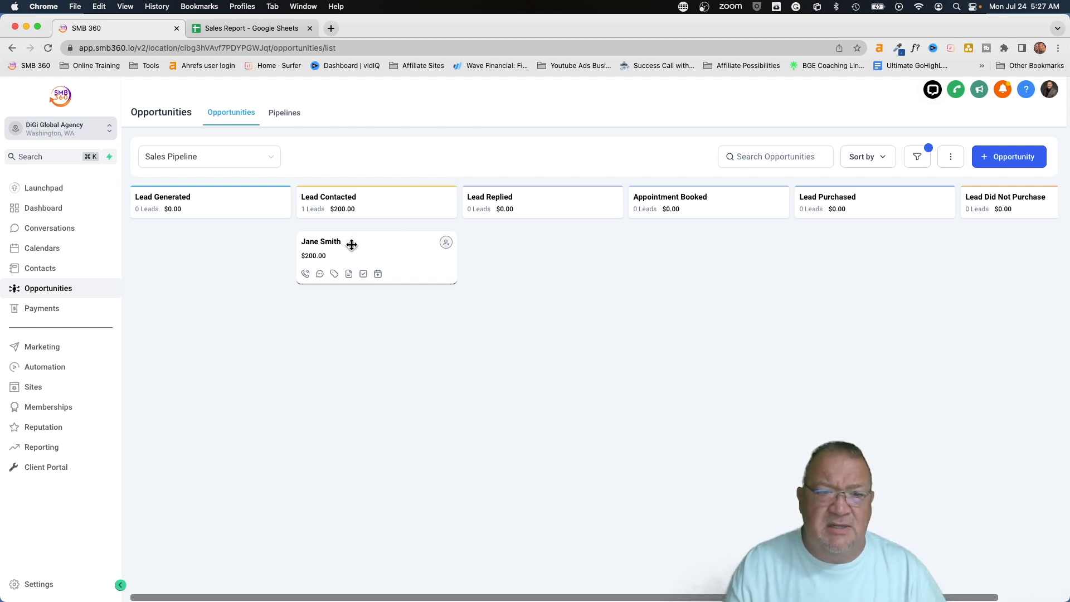
pyautogui.scroll(10, 352, 245)
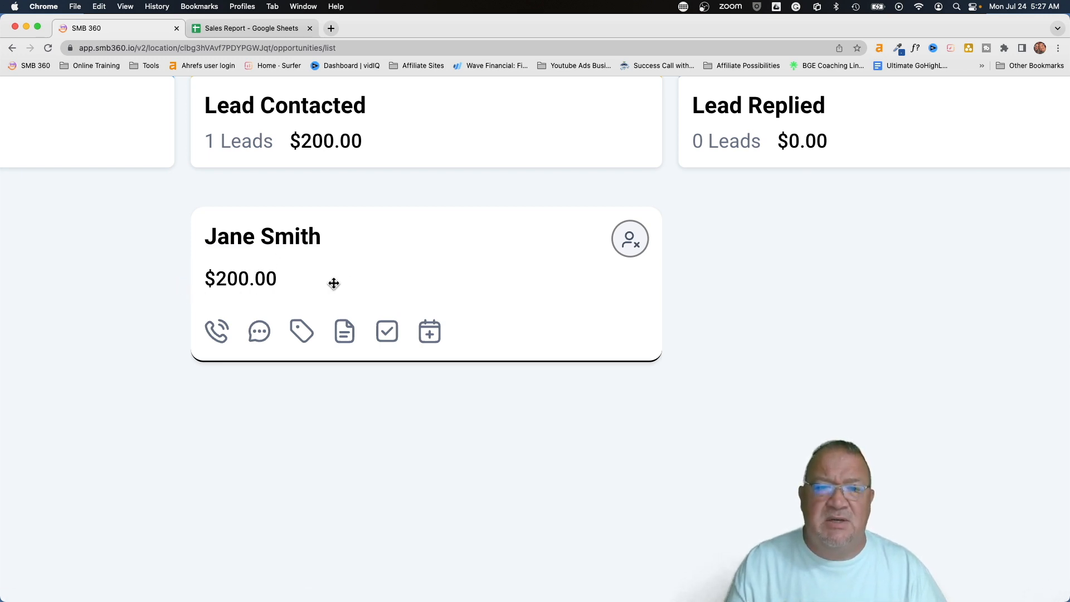
pyautogui.scroll(-10, 345, 291)
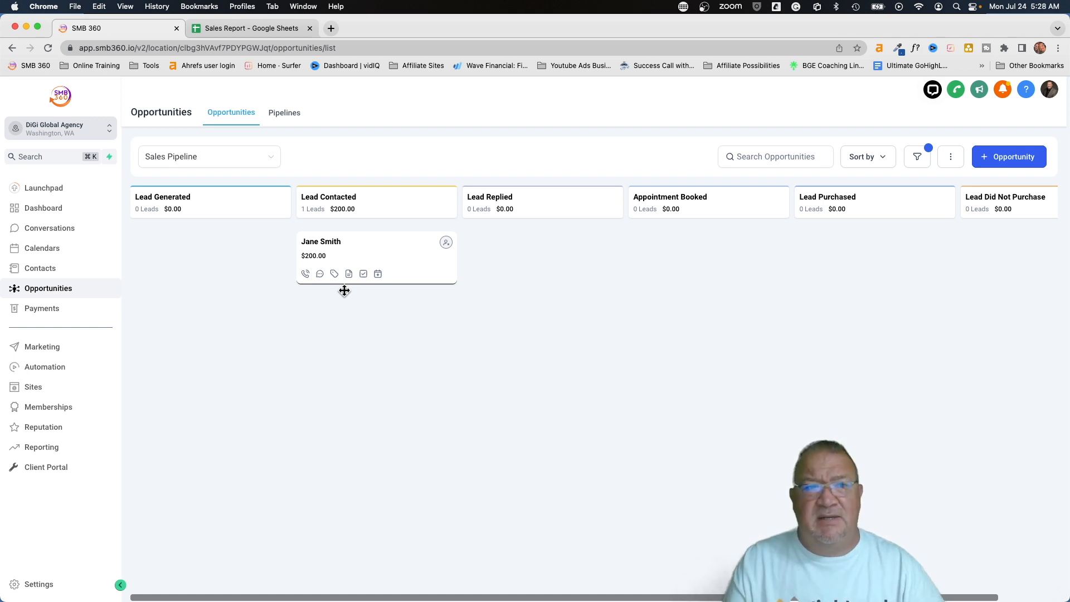
pyautogui.click(261, 29)
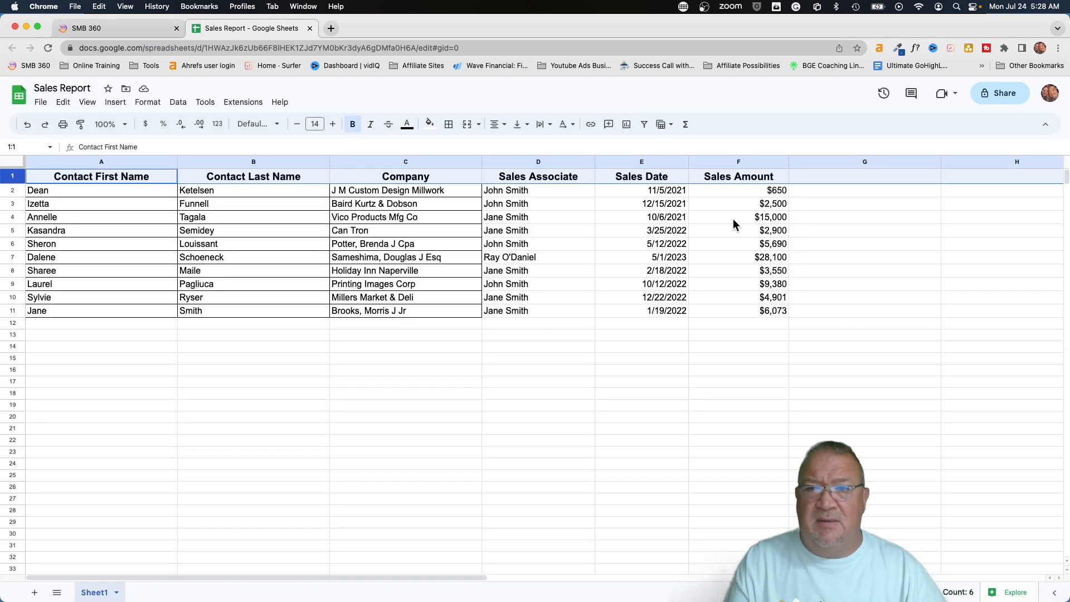
# Check the $28,100 and $4,901 sales amounts, then return to the SMB 360 pipeline
pyautogui.click(720, 258)
pyautogui.click(750, 295)
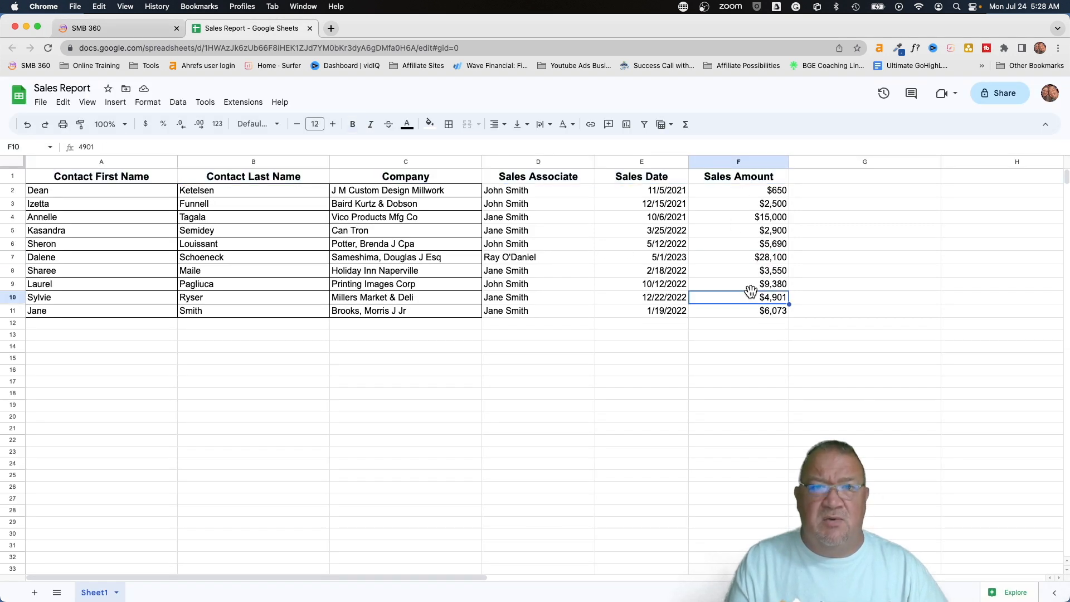
pyautogui.click(106, 31)
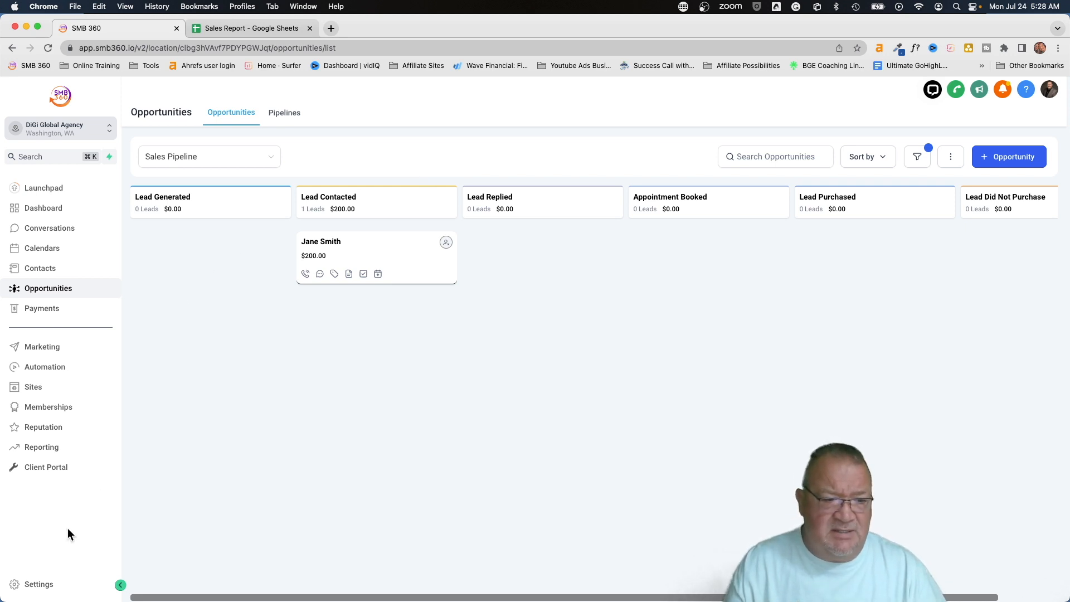
# Start a new custom field under Settings > Custom Fields with the Monetary type
pyautogui.click(39, 585)
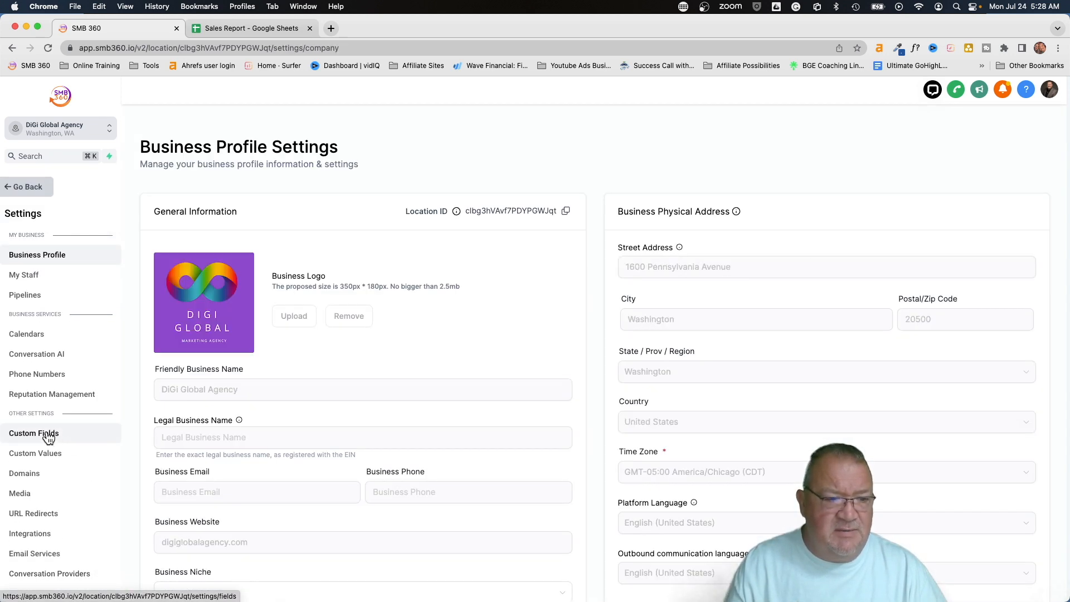
pyautogui.click(39, 433)
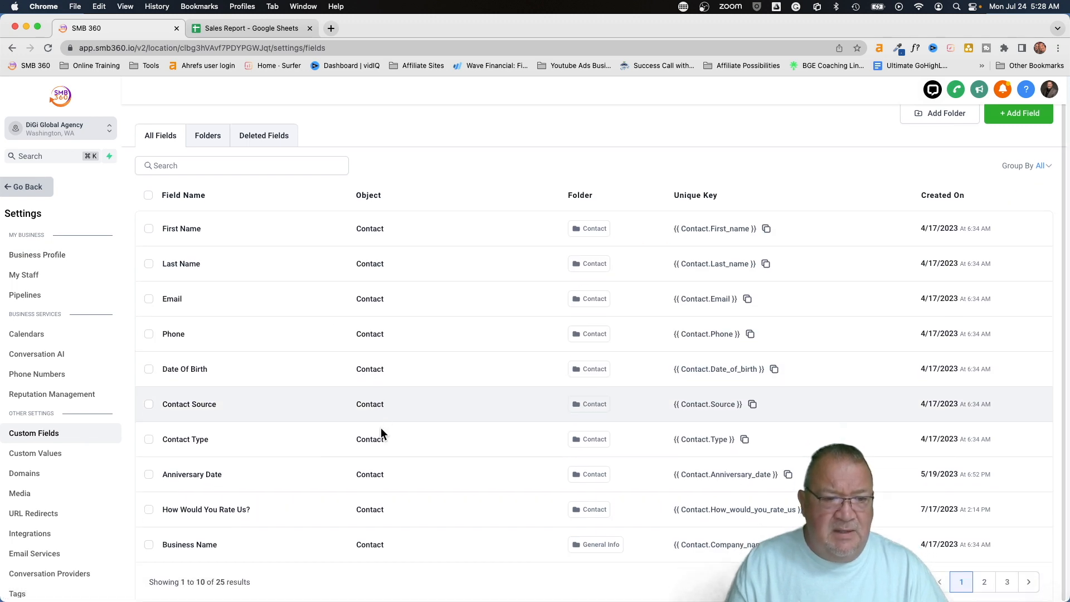
pyautogui.click(1011, 129)
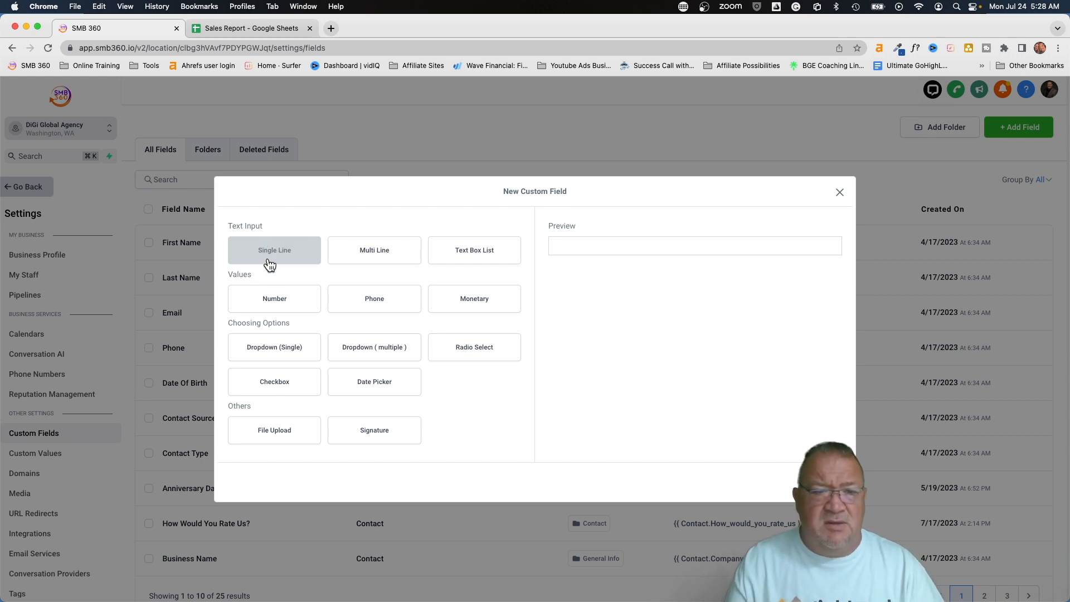
pyautogui.click(461, 304)
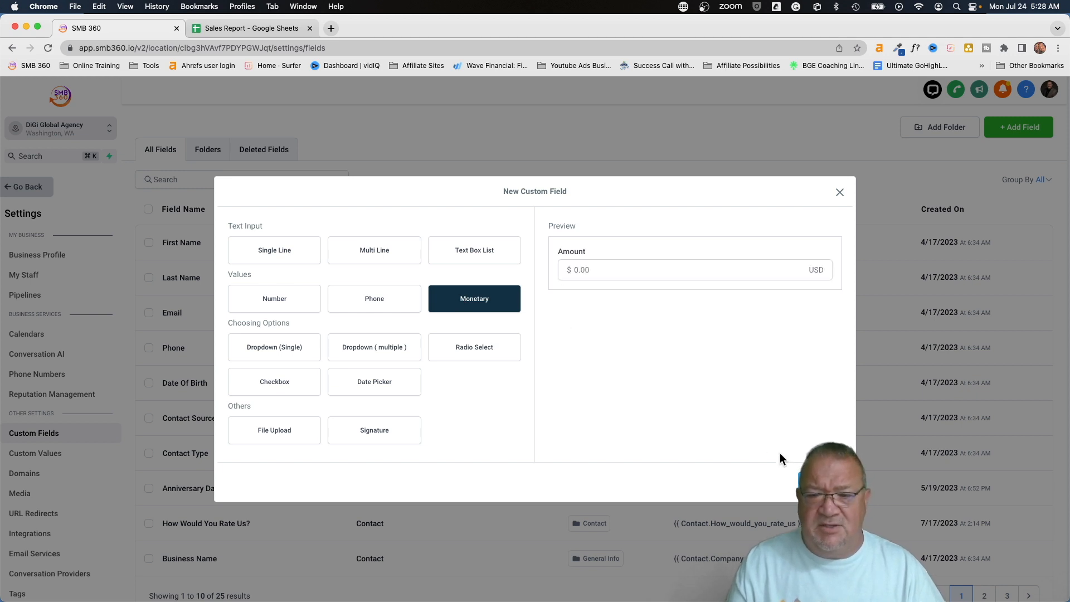
pyautogui.click(816, 482)
# Name the Monetary field 'Last Sales Amount', put it in the Contact group, and save
pyautogui.click(302, 308)
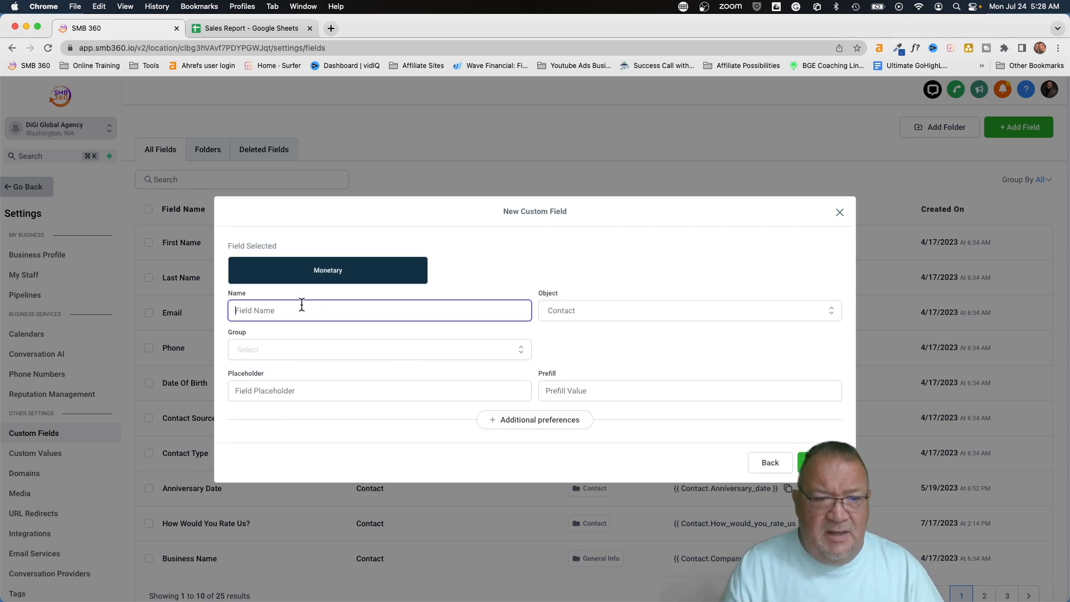
pyautogui.write('Sales')
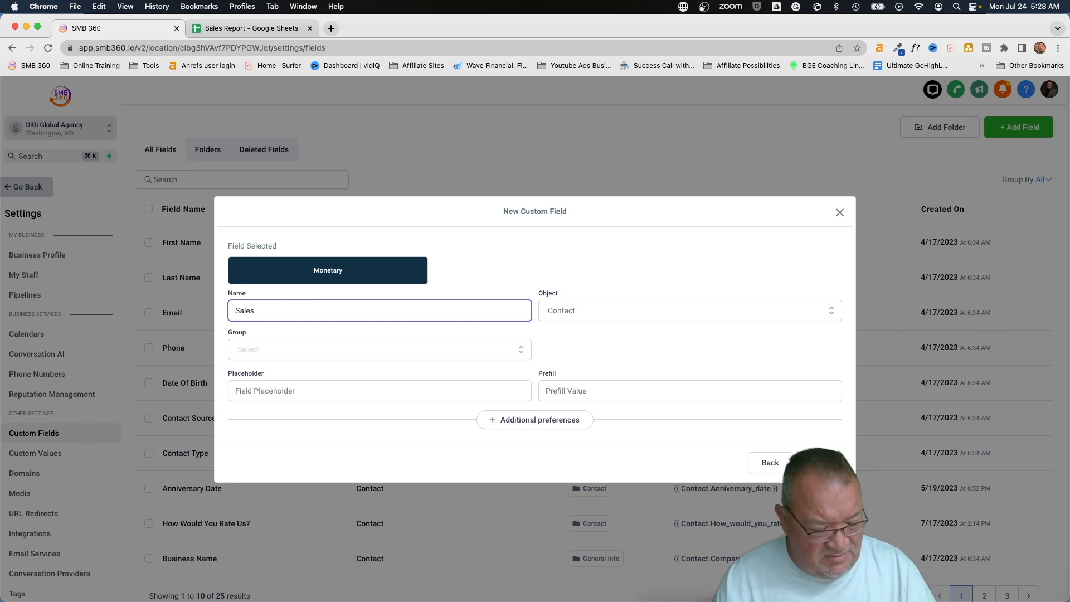
pyautogui.write(' Amount')
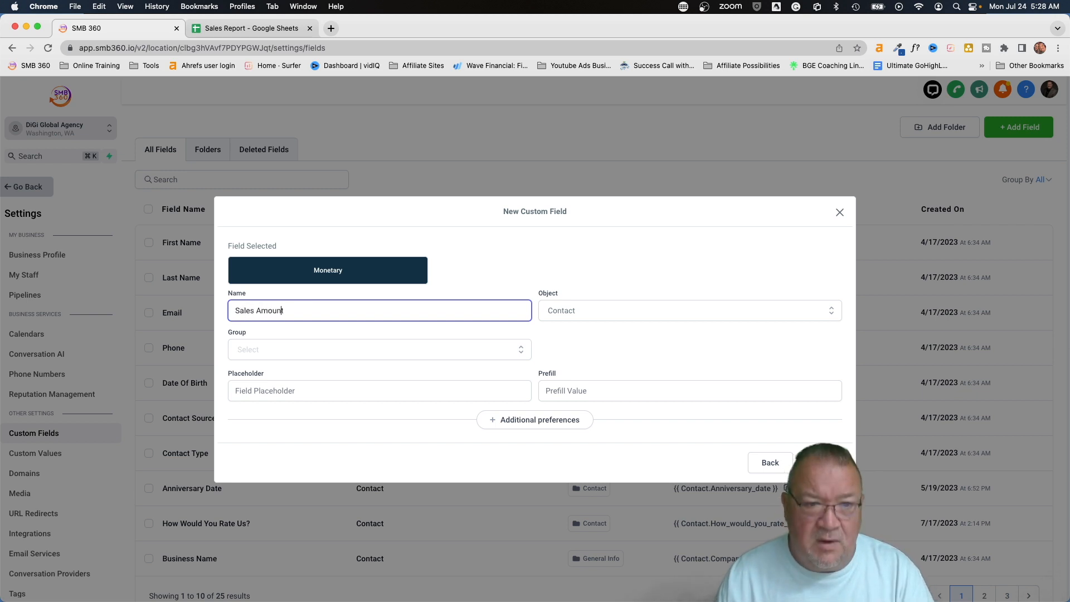
pyautogui.click(234, 310)
pyautogui.write('Last')
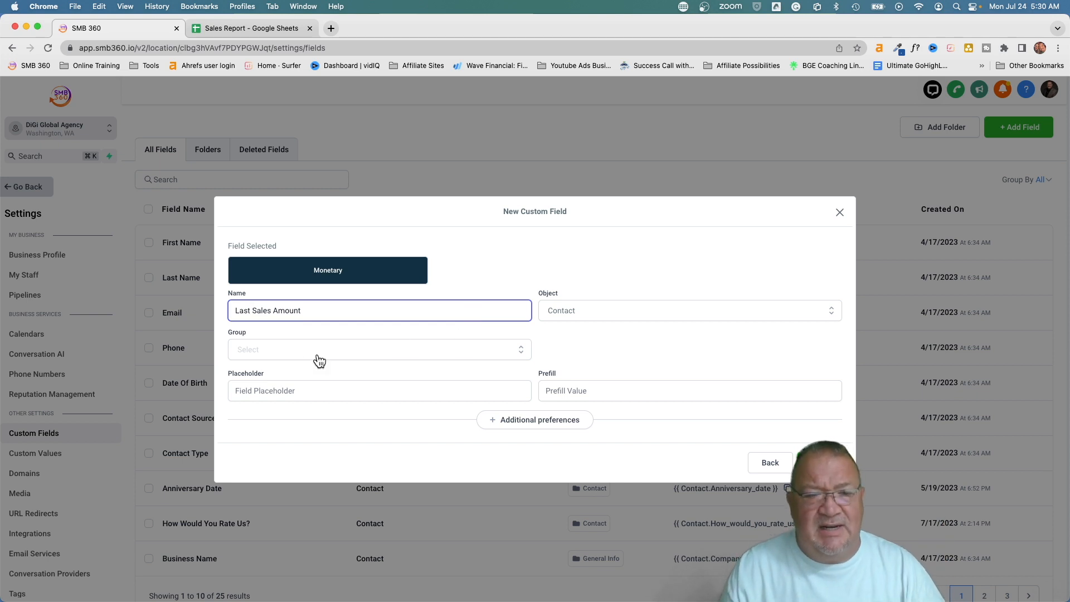
pyautogui.click(286, 357)
pyautogui.click(268, 375)
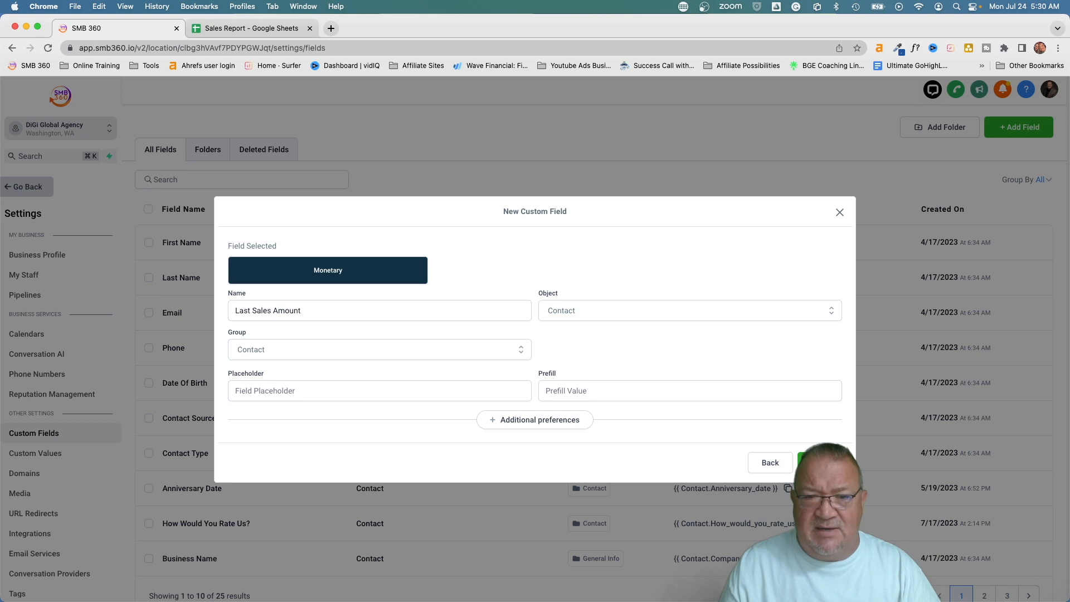
pyautogui.click(814, 461)
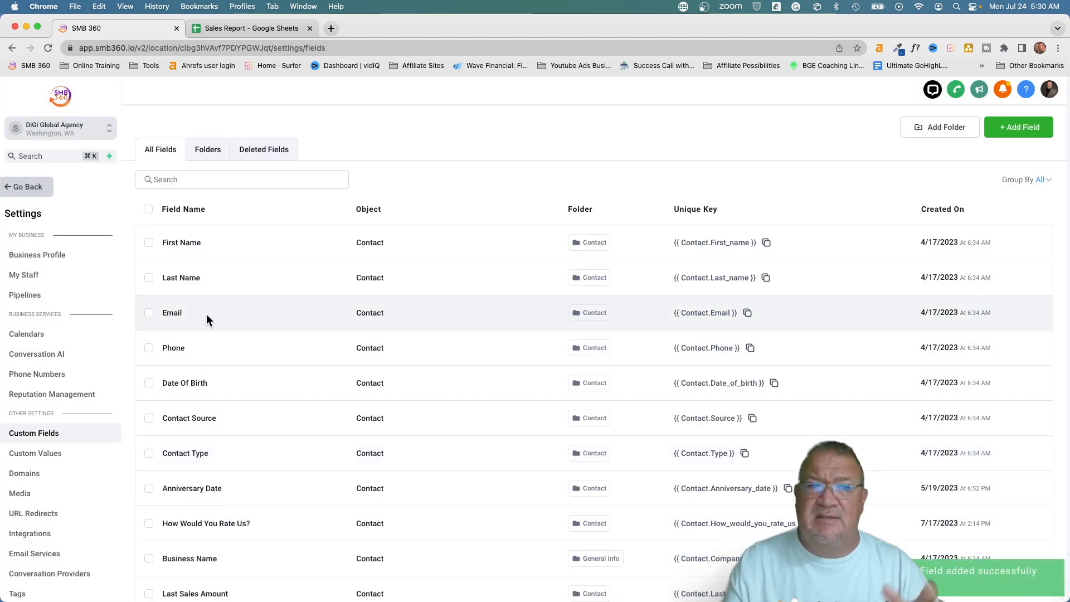
# Open the Pipeline Won workflow and review its Opportunity Status Changed trigger
pyautogui.click(22, 190)
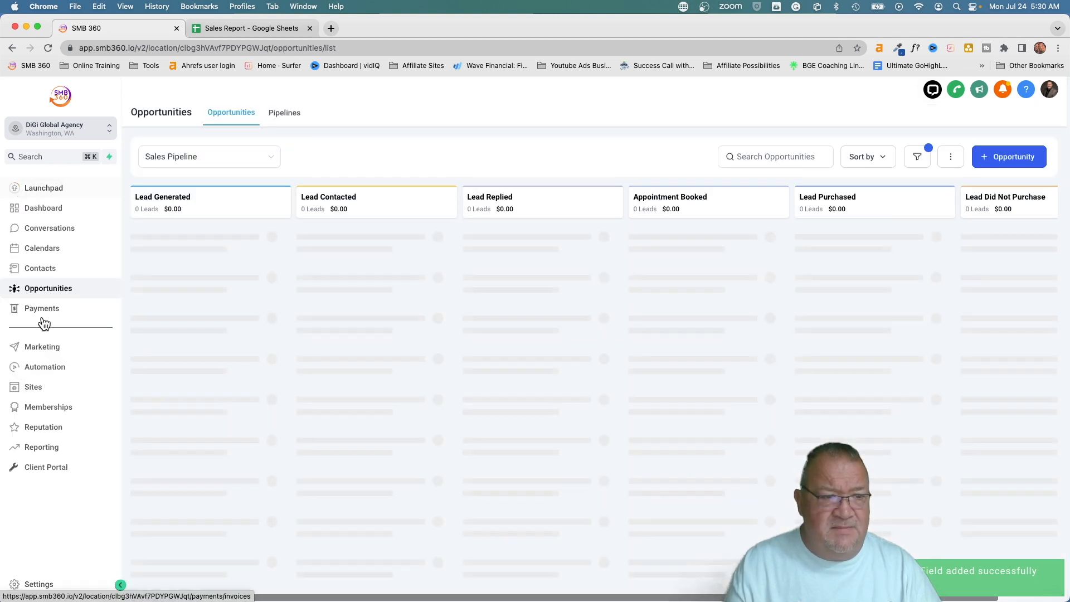
pyautogui.click(41, 367)
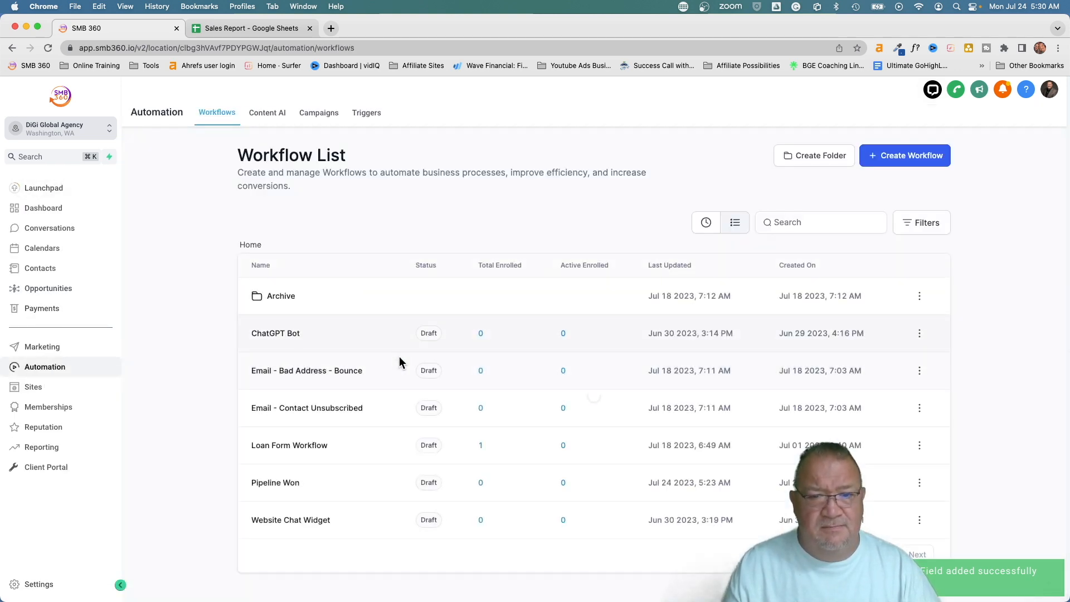
pyautogui.click(265, 484)
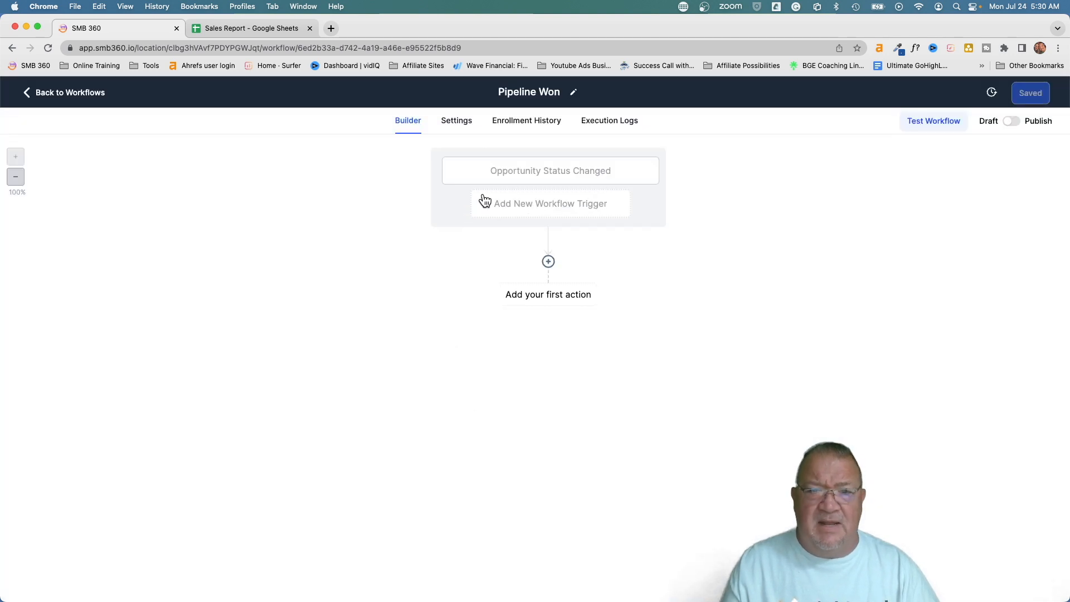
pyautogui.click(509, 171)
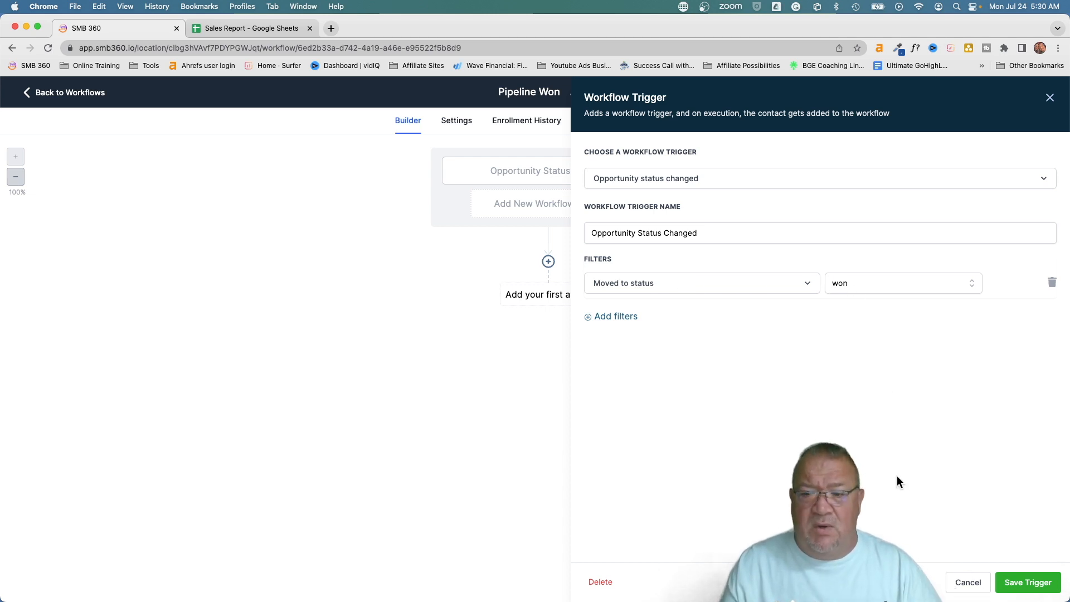
pyautogui.click(963, 586)
# Add an Update Contact Field action for Last Sale Amount, then cancel it unfinished
pyautogui.click(549, 261)
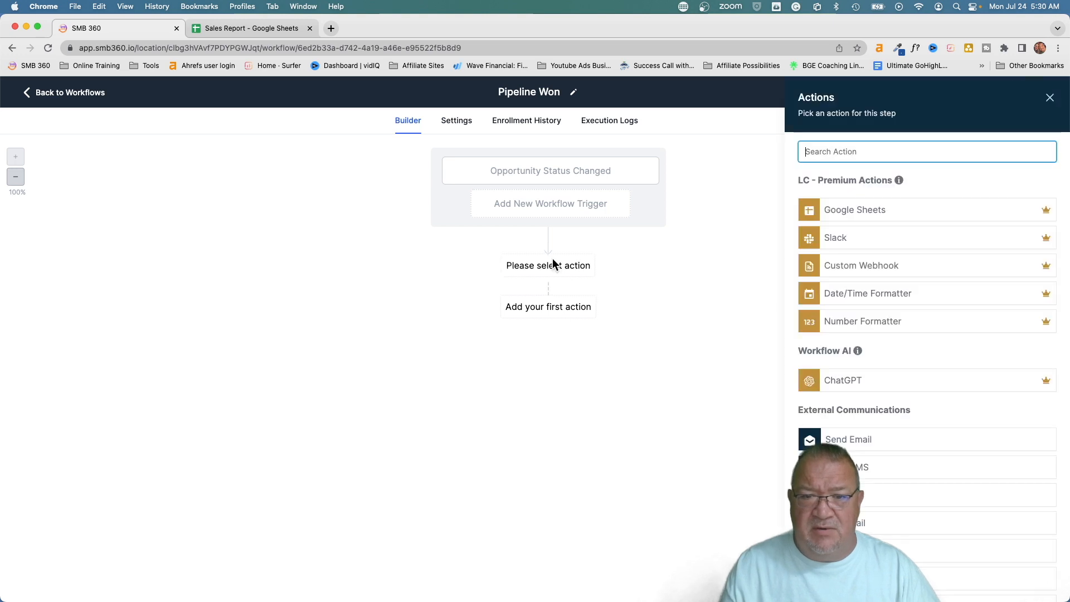
pyautogui.write('co')
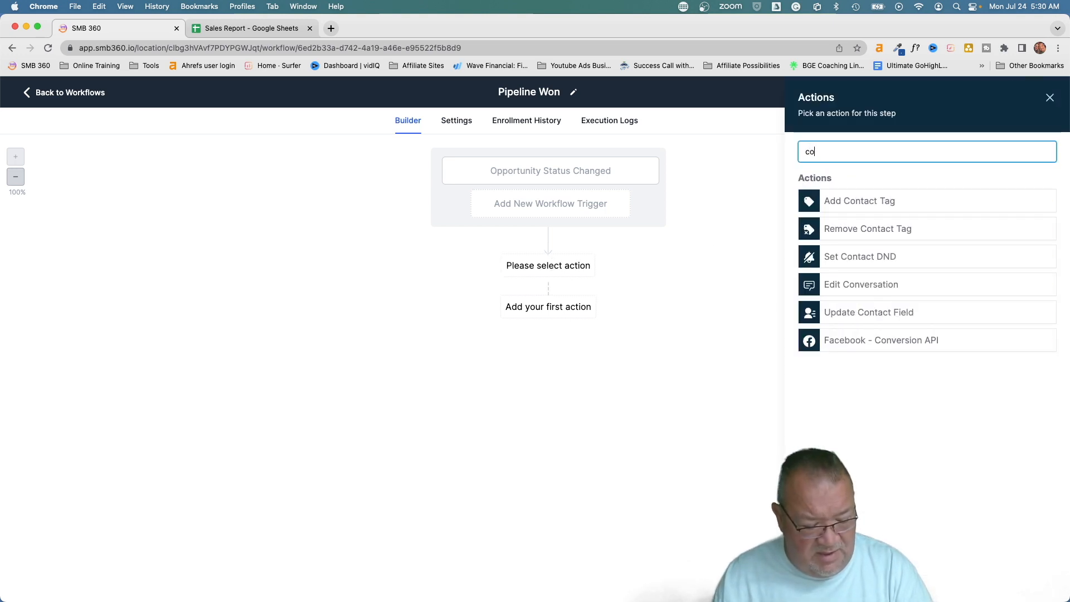
pyautogui.write('nt')
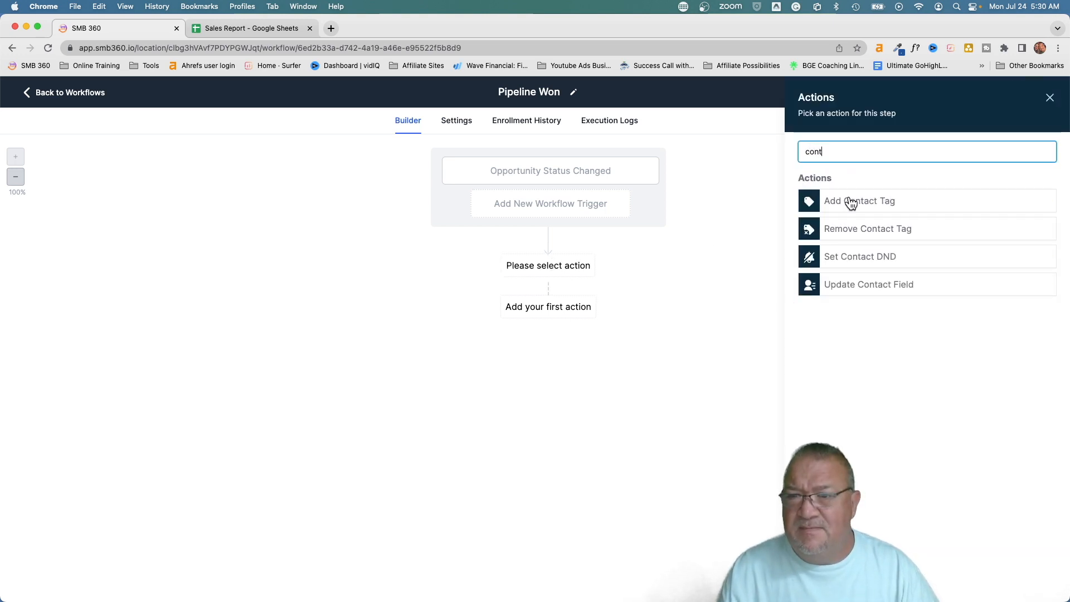
pyautogui.click(848, 286)
pyautogui.click(745, 251)
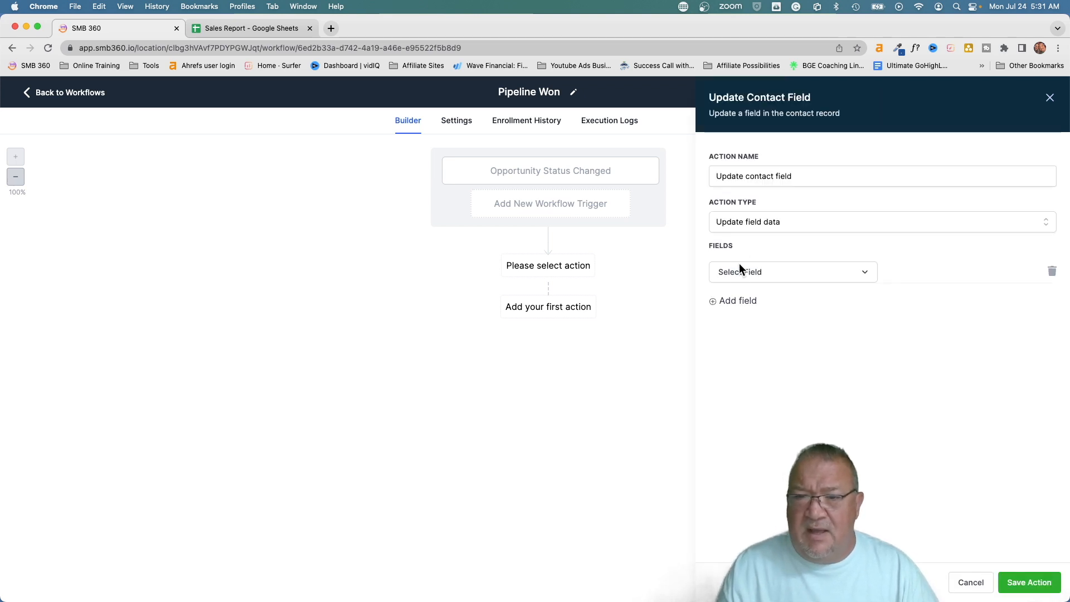
pyautogui.click(739, 279)
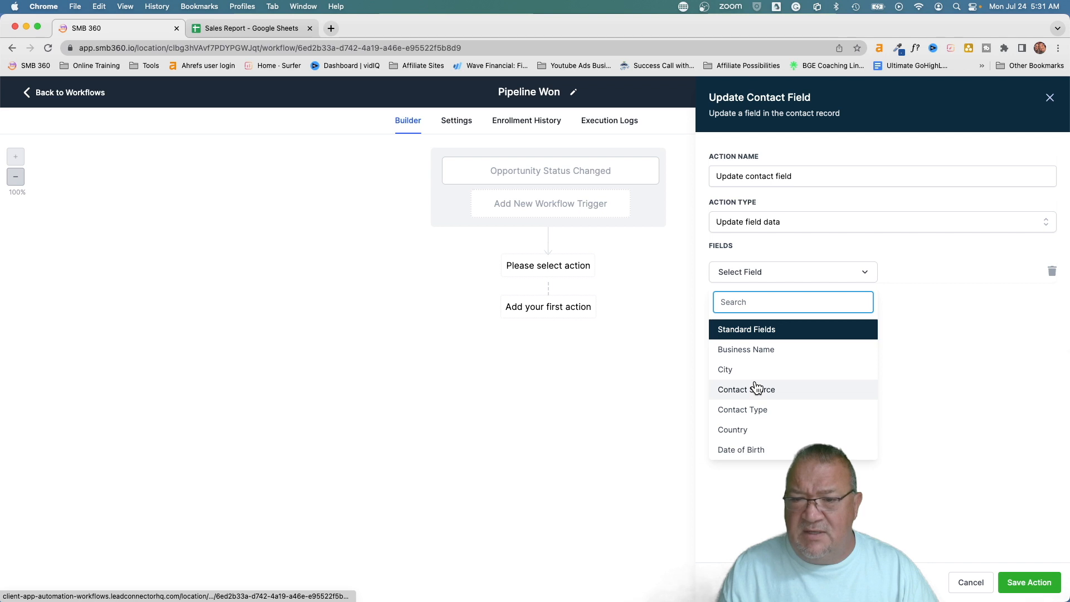
pyautogui.scroll(-1, 757, 387)
pyautogui.scroll(-6, 756, 387)
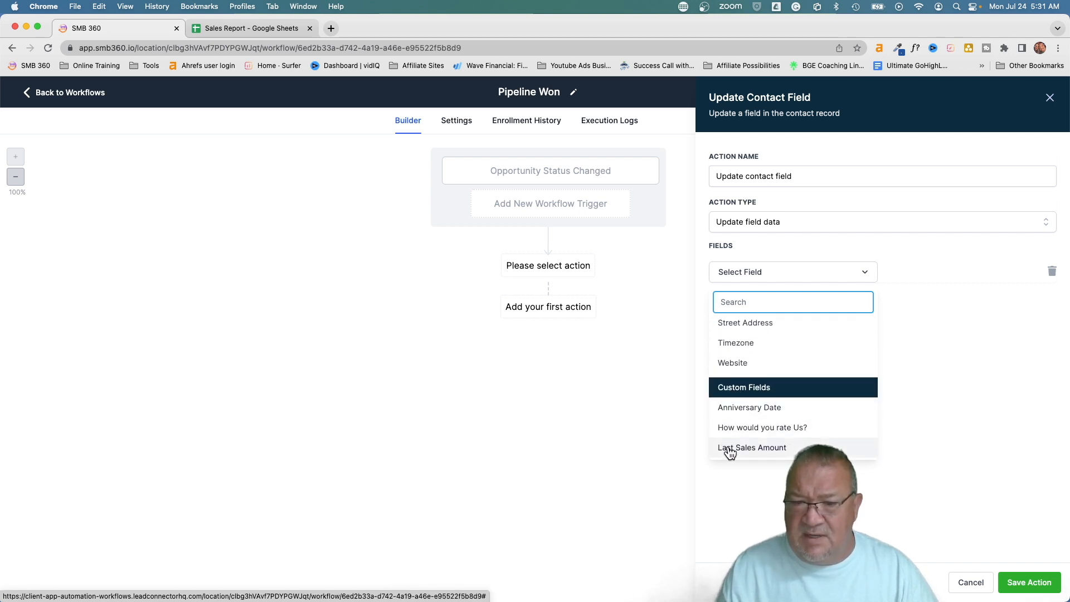
pyautogui.click(759, 449)
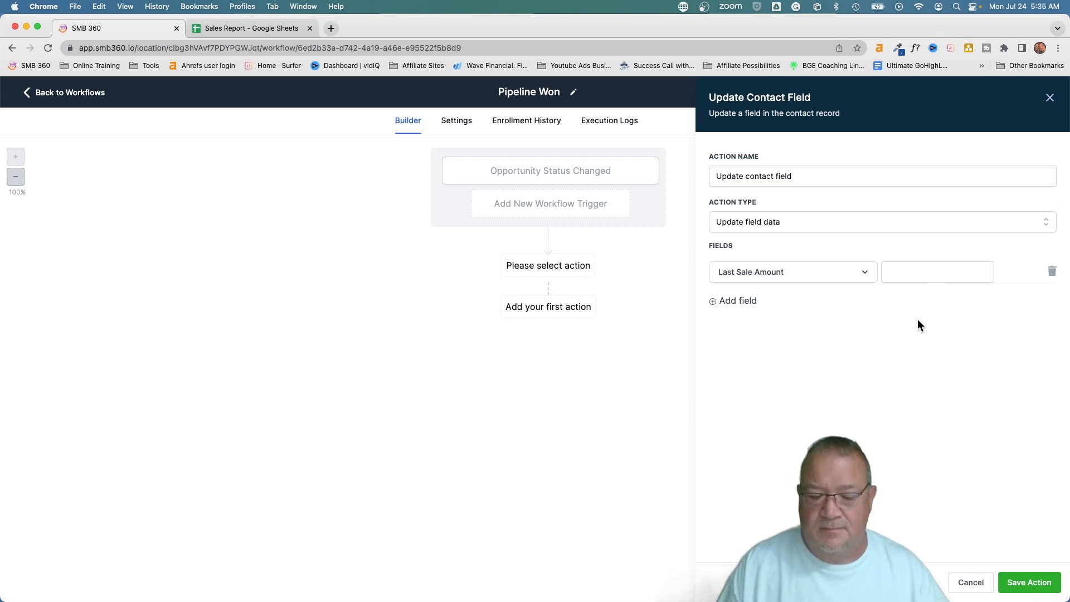
pyautogui.click(910, 274)
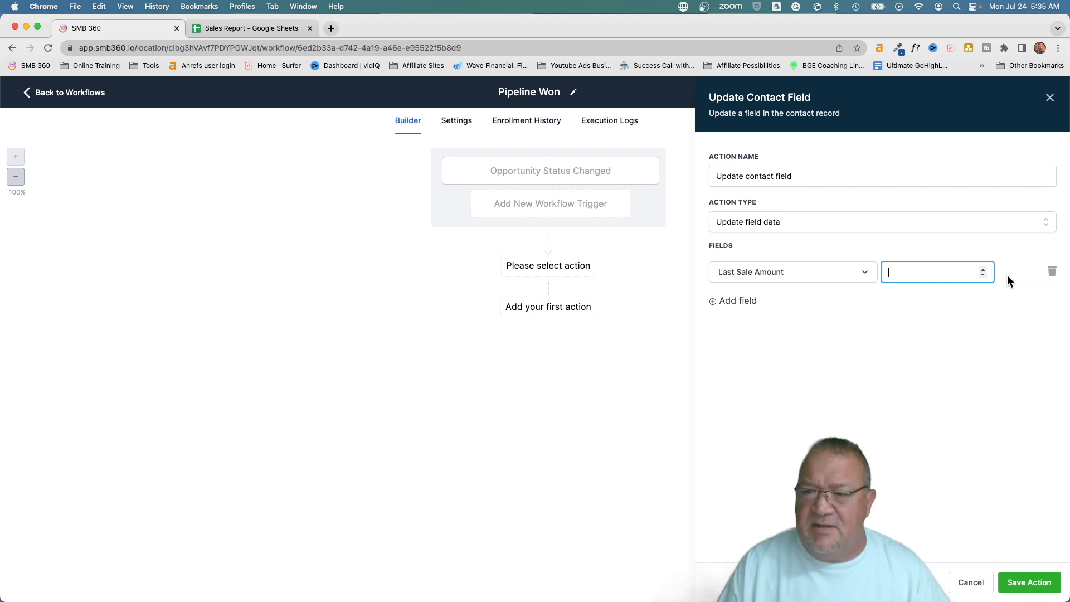
pyautogui.click(971, 582)
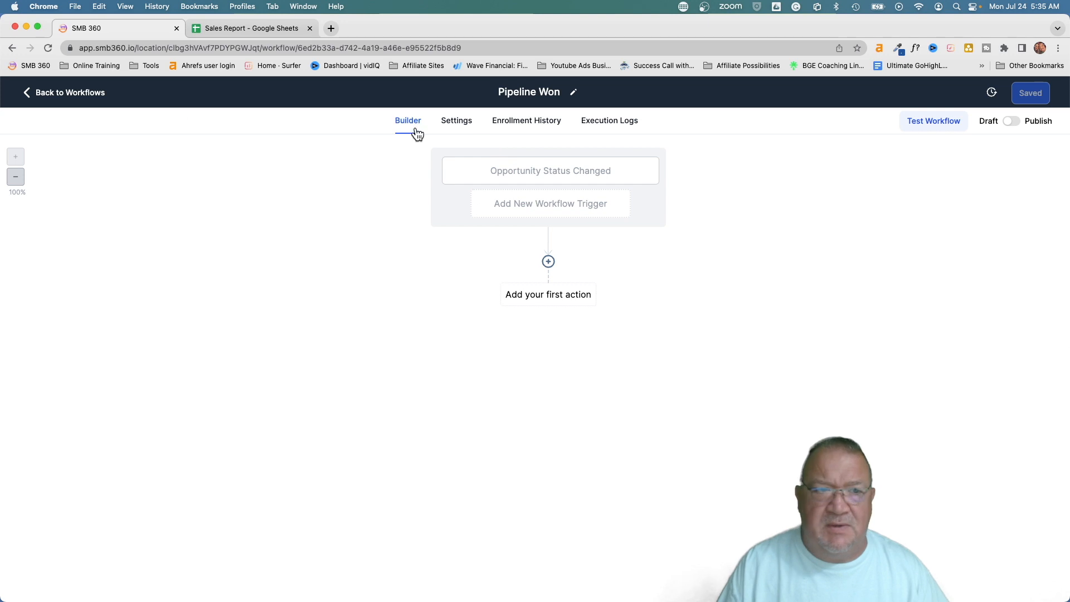
# Delete the existing Last Sale Amount custom field via Bulk actions
pyautogui.click(49, 93)
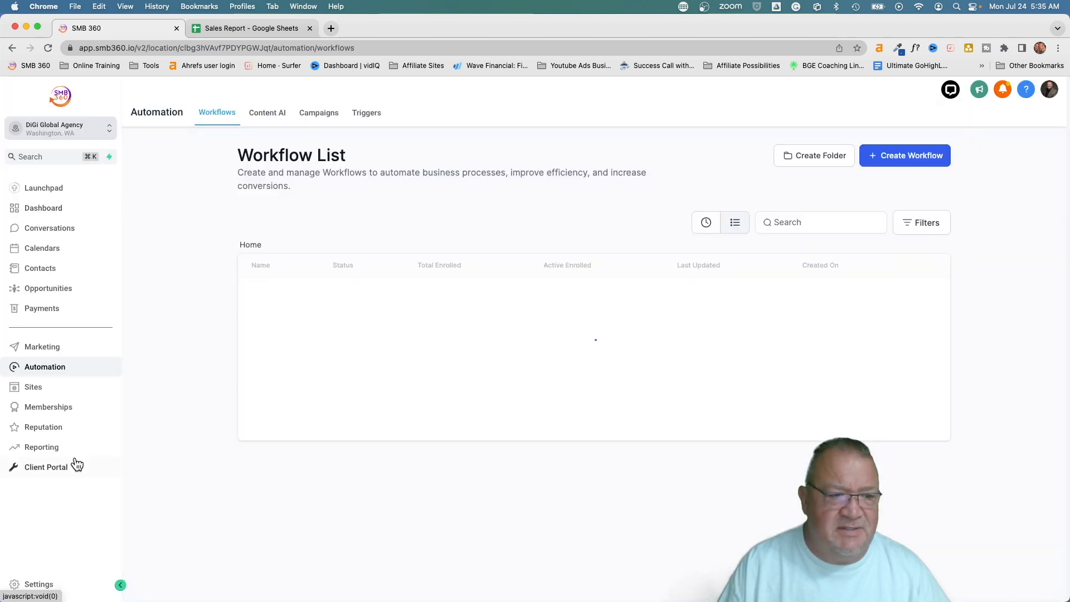
pyautogui.click(37, 583)
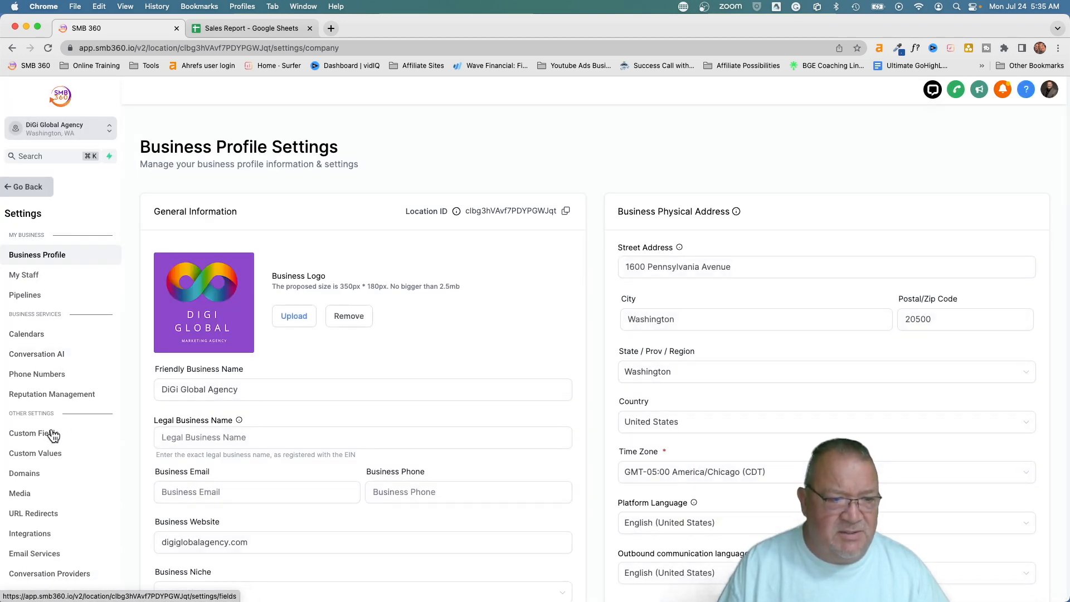
pyautogui.click(53, 434)
pyautogui.scroll(-1, 473, 424)
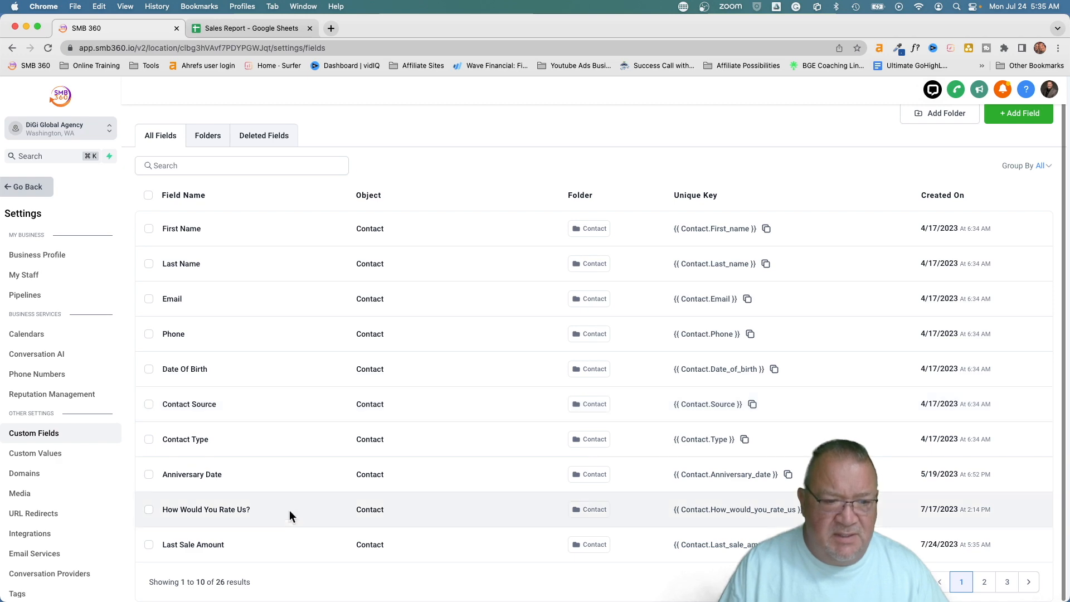
pyautogui.click(149, 546)
pyautogui.click(189, 196)
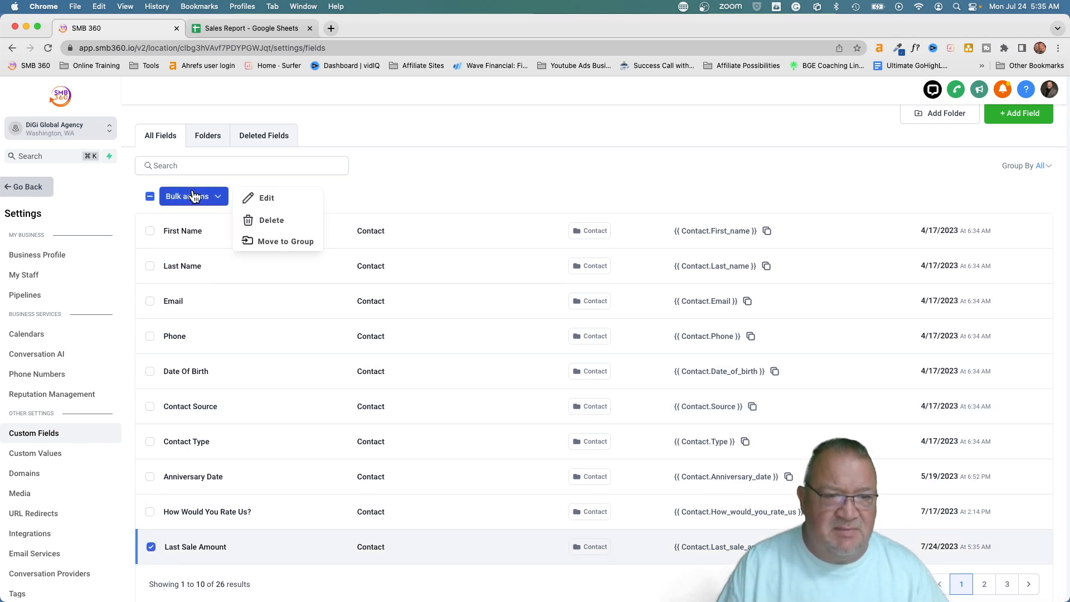
pyautogui.click(262, 219)
pyautogui.click(697, 185)
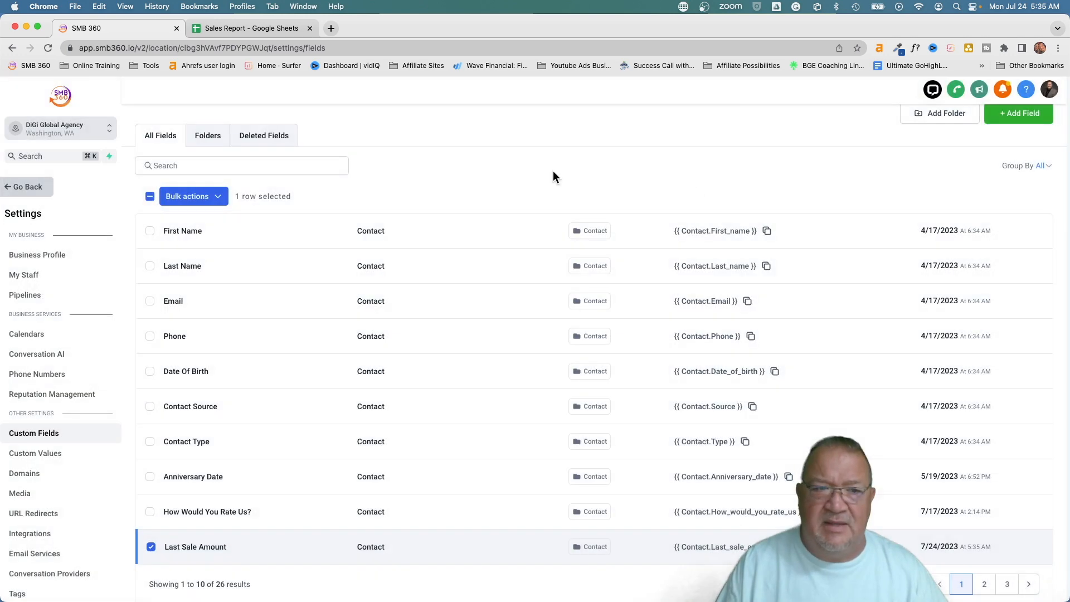
# Create a Single Line field named 'Last Sale Amount' in the Contact group and save it
pyautogui.click(1015, 130)
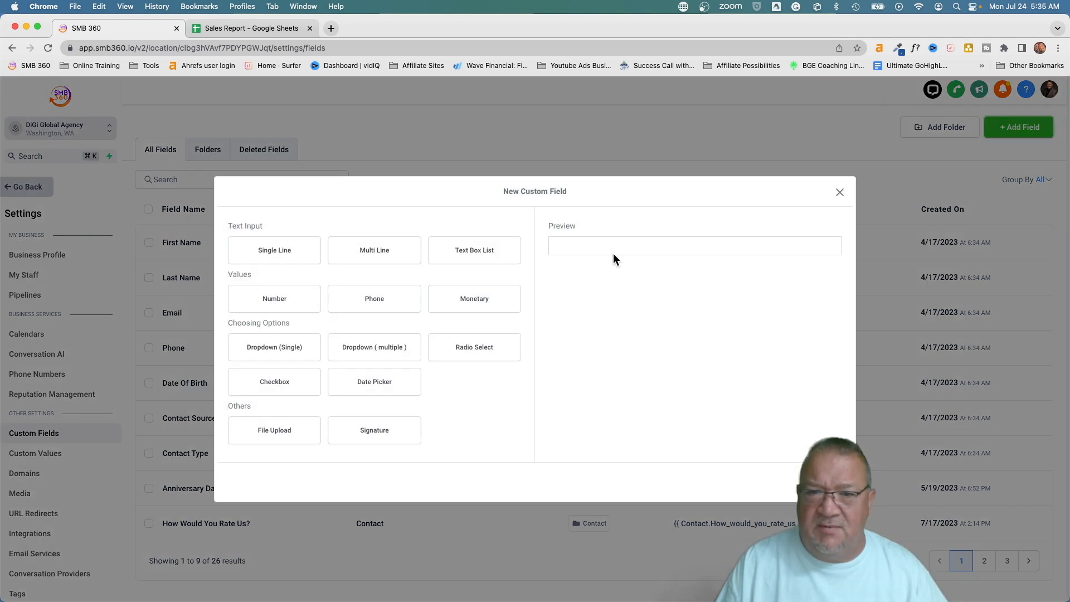
pyautogui.click(279, 252)
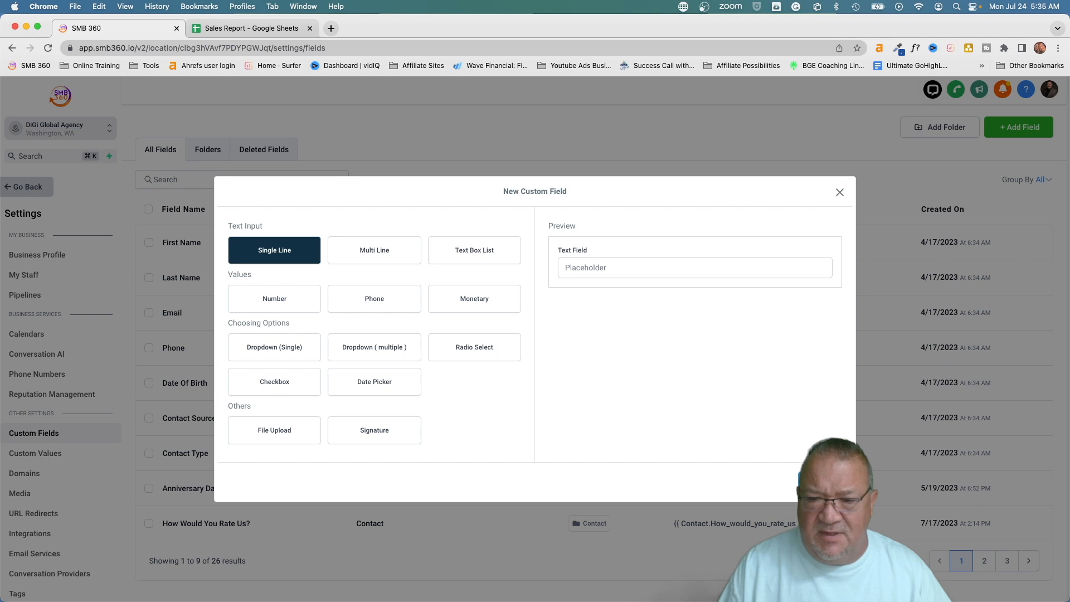
pyautogui.click(820, 483)
pyautogui.click(268, 312)
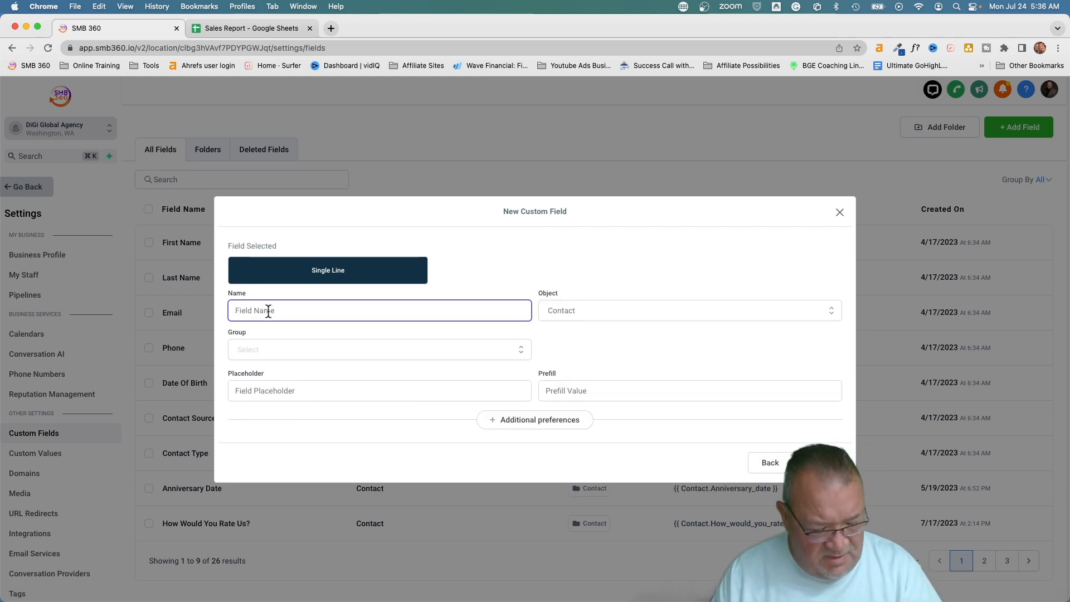
pyautogui.write('Last Sale A')
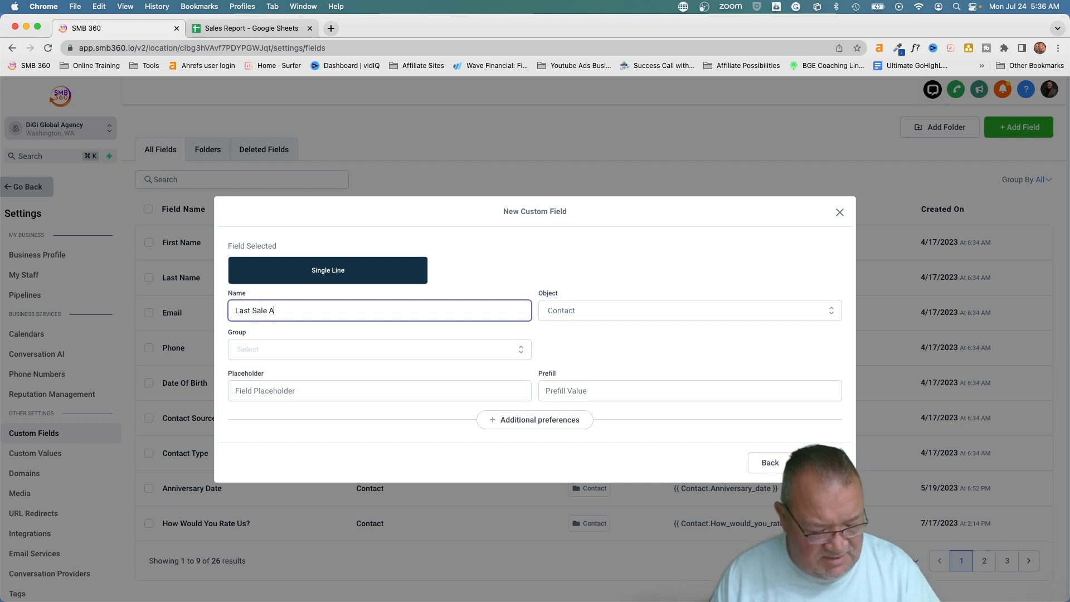
pyautogui.write('mount')
pyautogui.click(300, 357)
pyautogui.click(297, 375)
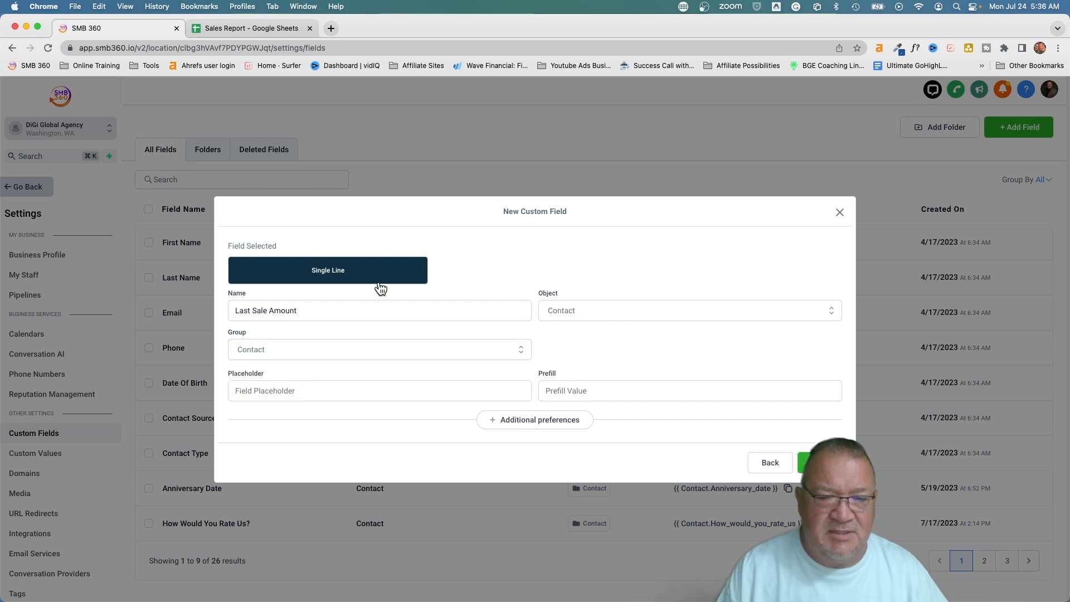
pyautogui.click(812, 462)
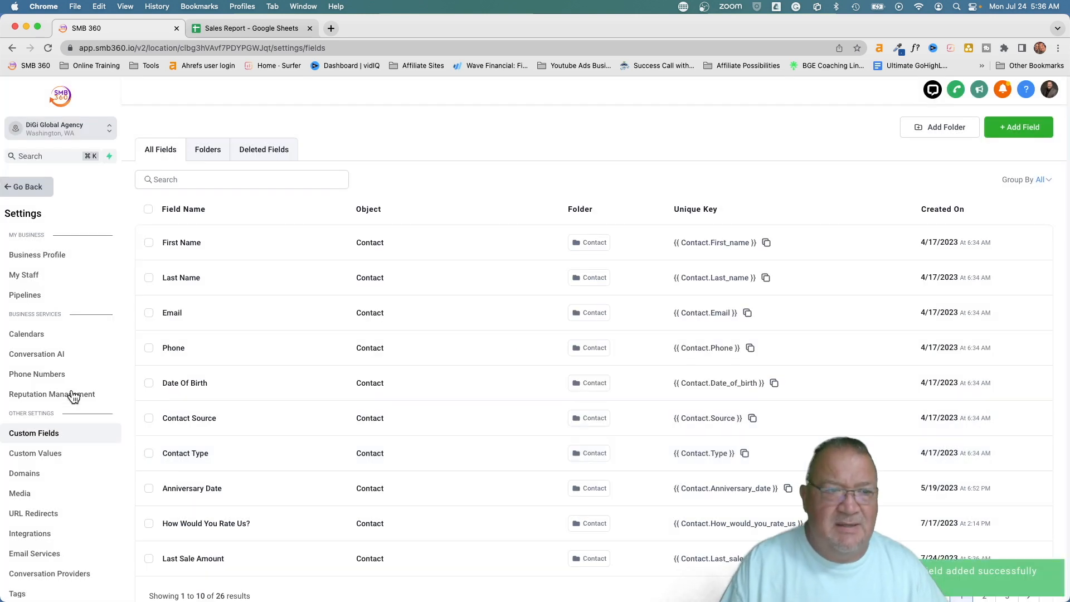
# Reopen the Pipeline Won workflow and check its trigger settings
pyautogui.click(26, 187)
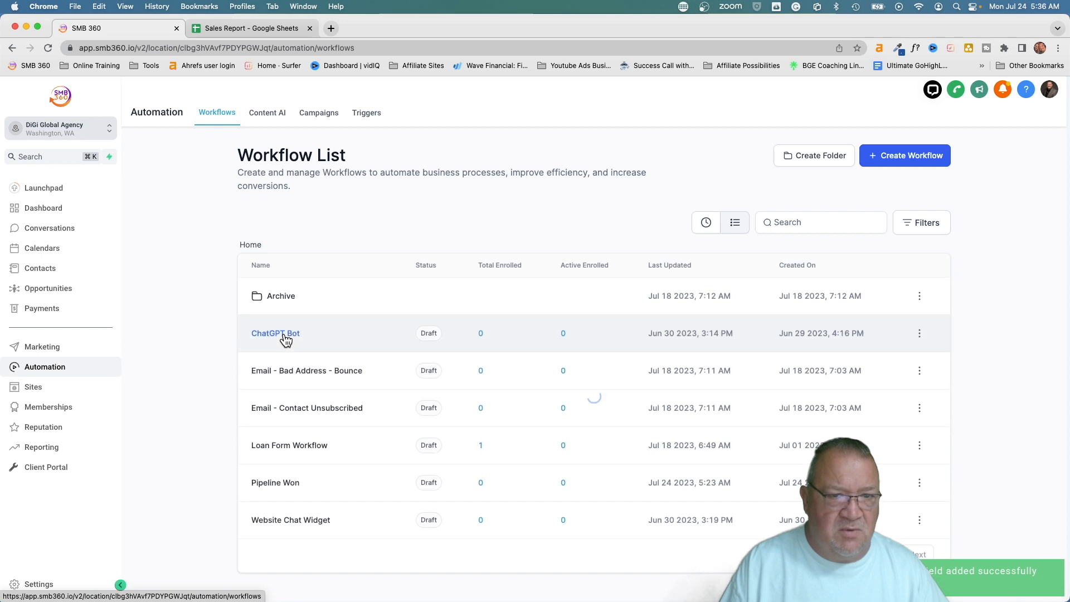
pyautogui.click(260, 481)
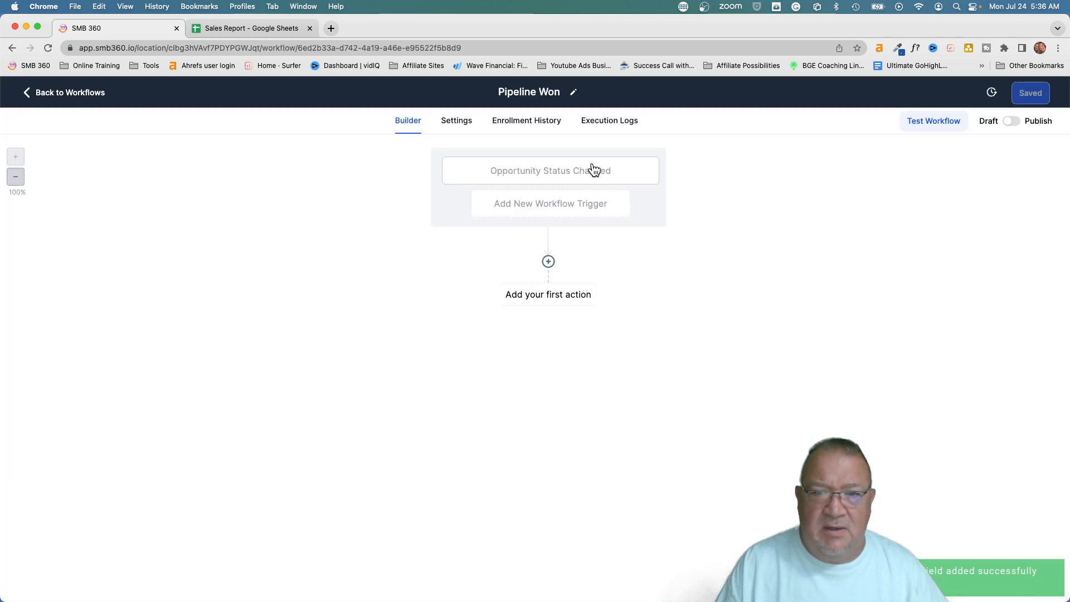
pyautogui.click(594, 169)
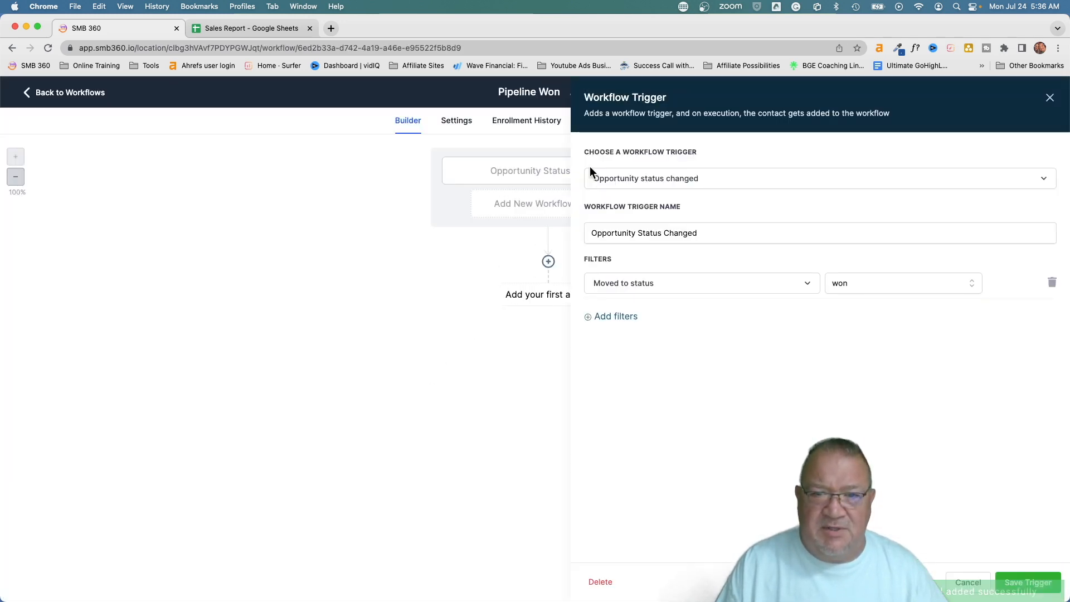
pyautogui.click(966, 584)
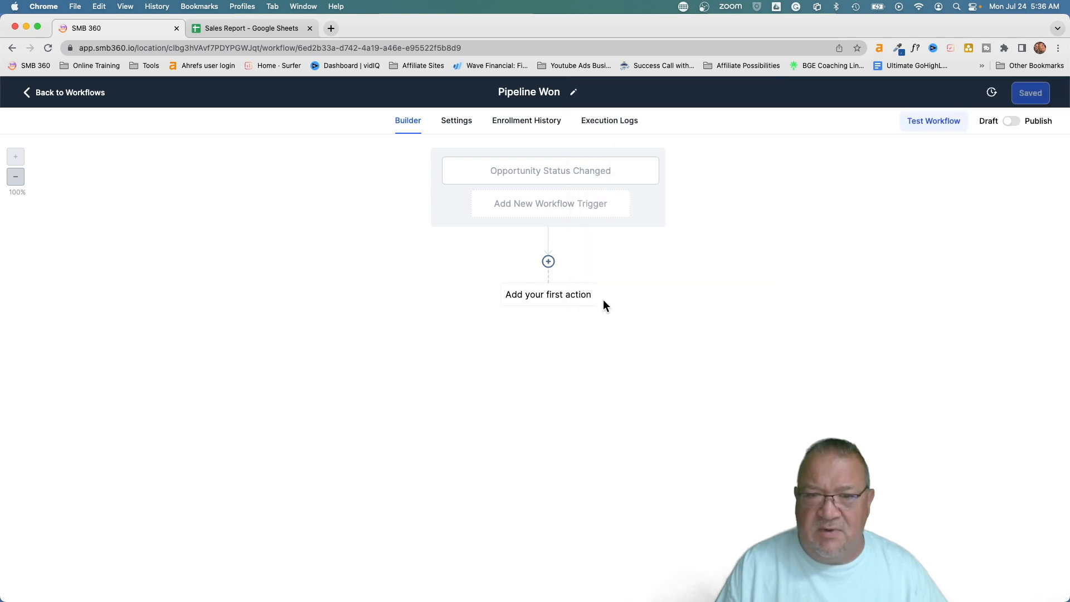
# Add an Update Contact Field action targeting the Last Sale Amount field
pyautogui.click(549, 262)
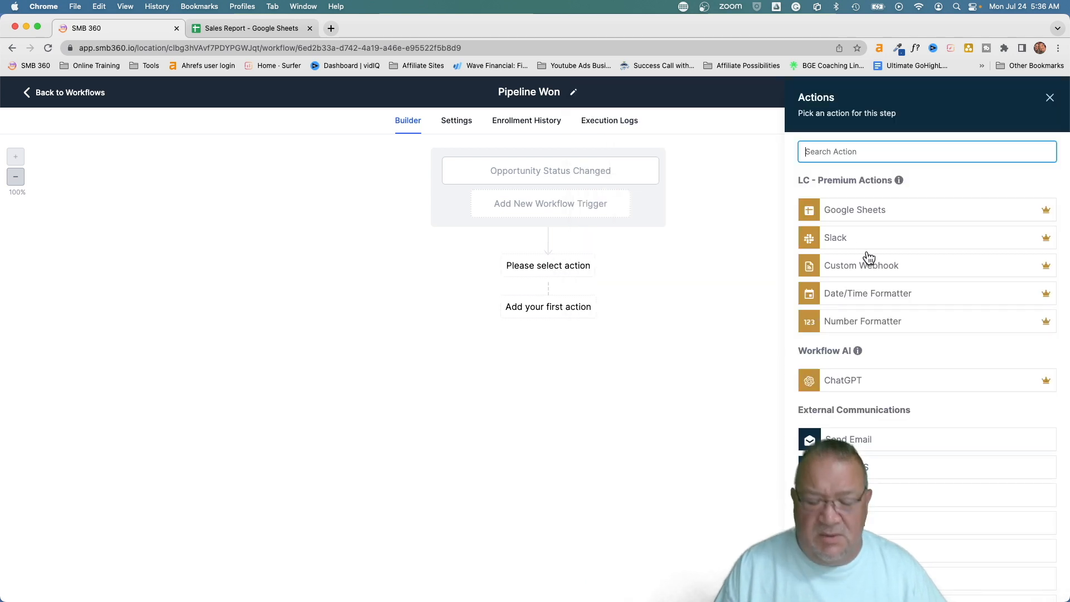
pyautogui.write('up')
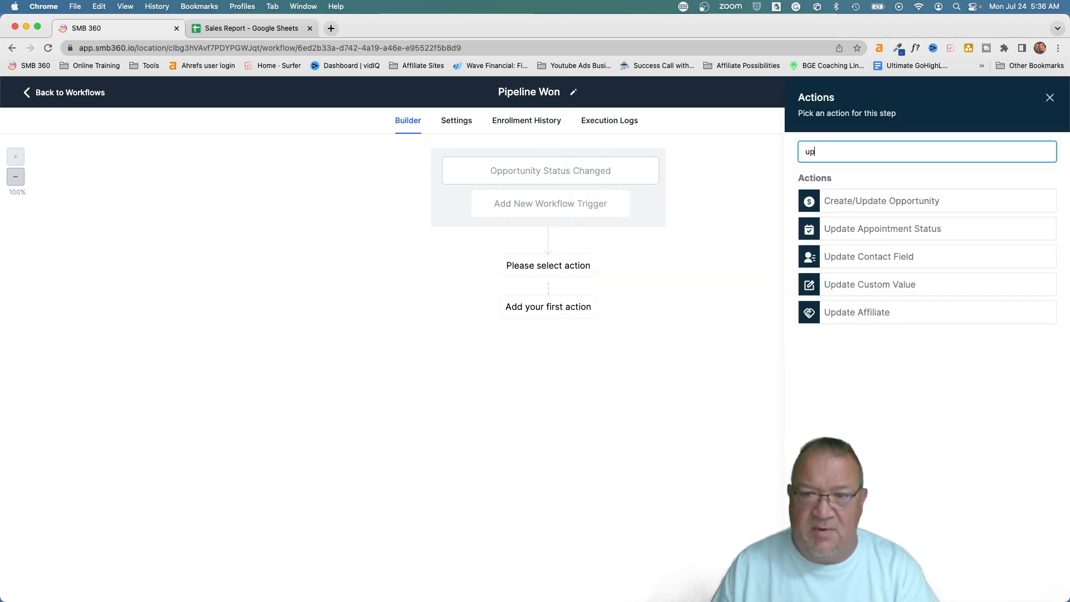
pyautogui.click(846, 260)
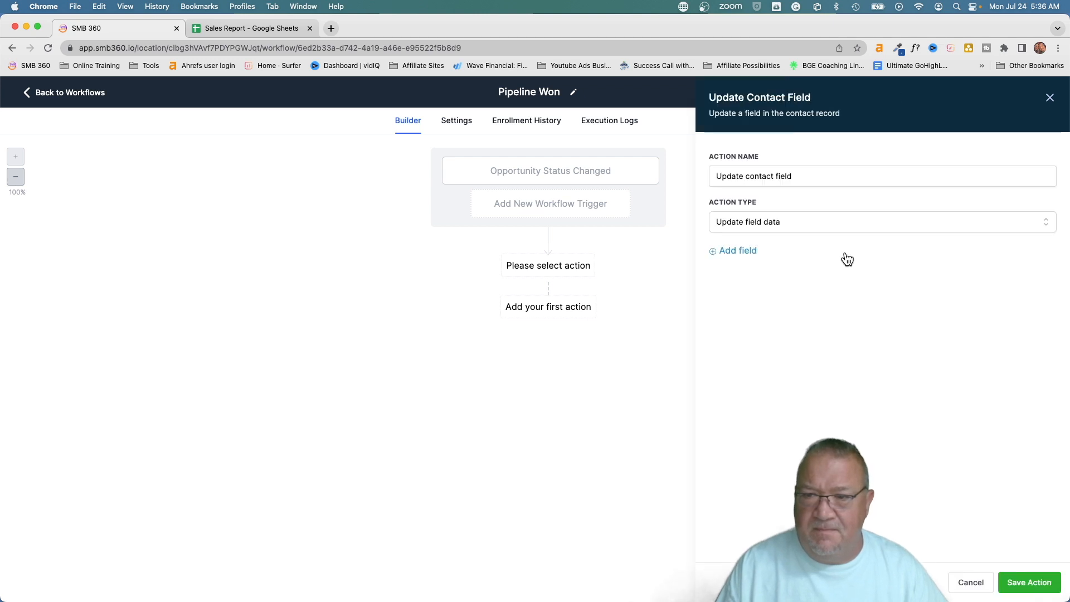
pyautogui.click(766, 250)
pyautogui.click(734, 273)
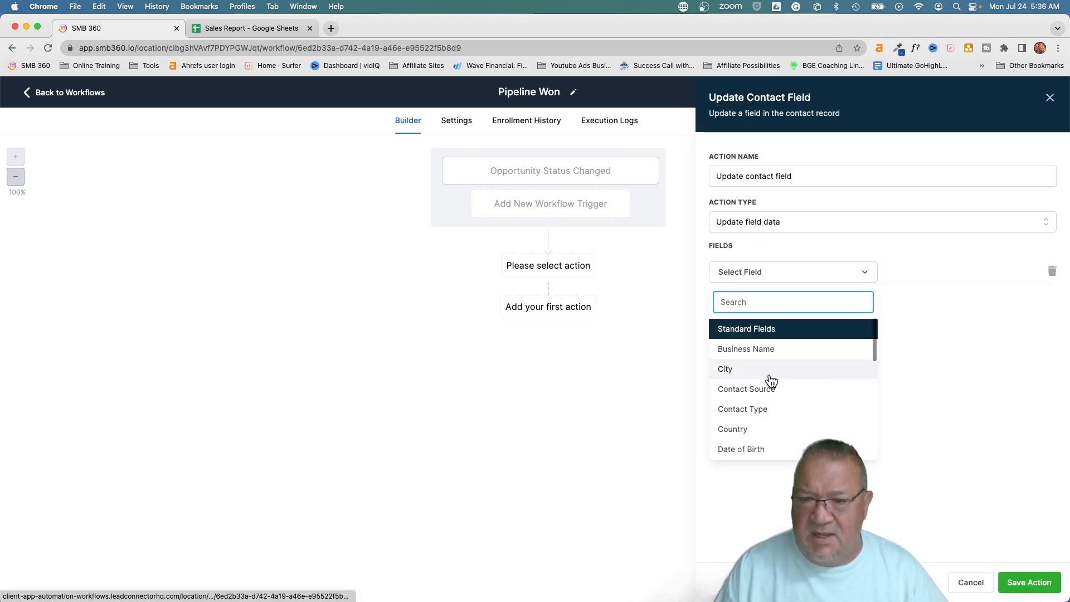
pyautogui.scroll(-5, 771, 381)
pyautogui.click(735, 448)
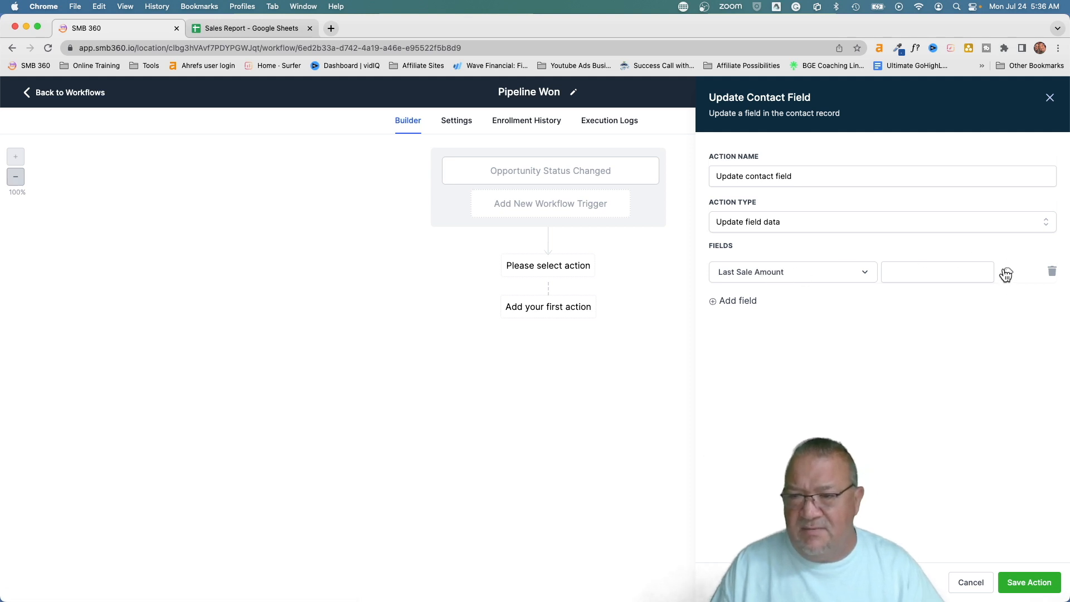
# Set Last Sale Amount to the opportunity's Lead Value and save the action
pyautogui.scroll(5, 1005, 272)
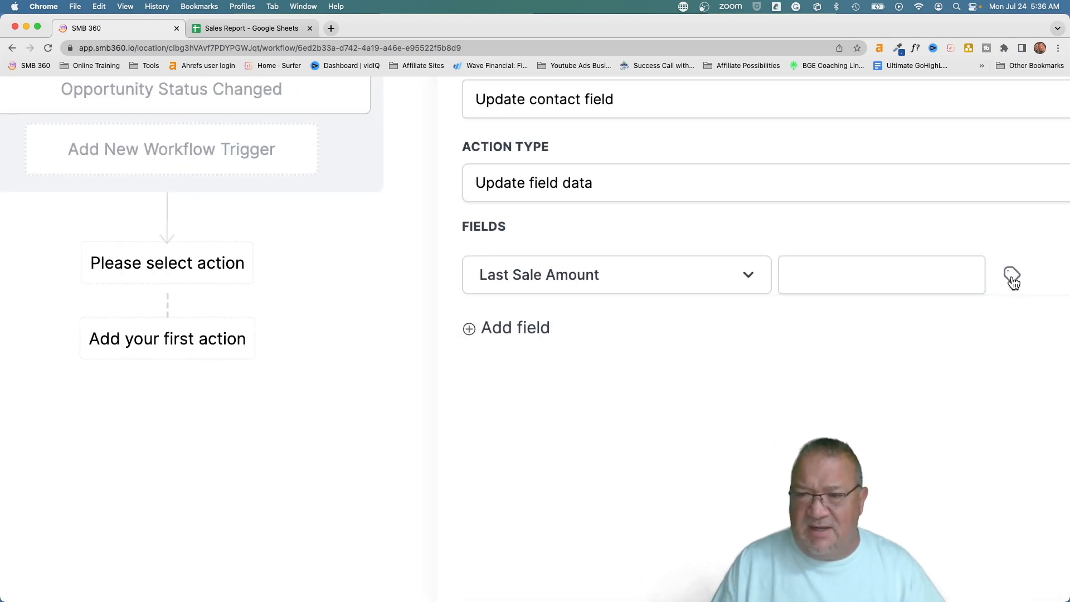
pyautogui.hscroll(2, 999, 282)
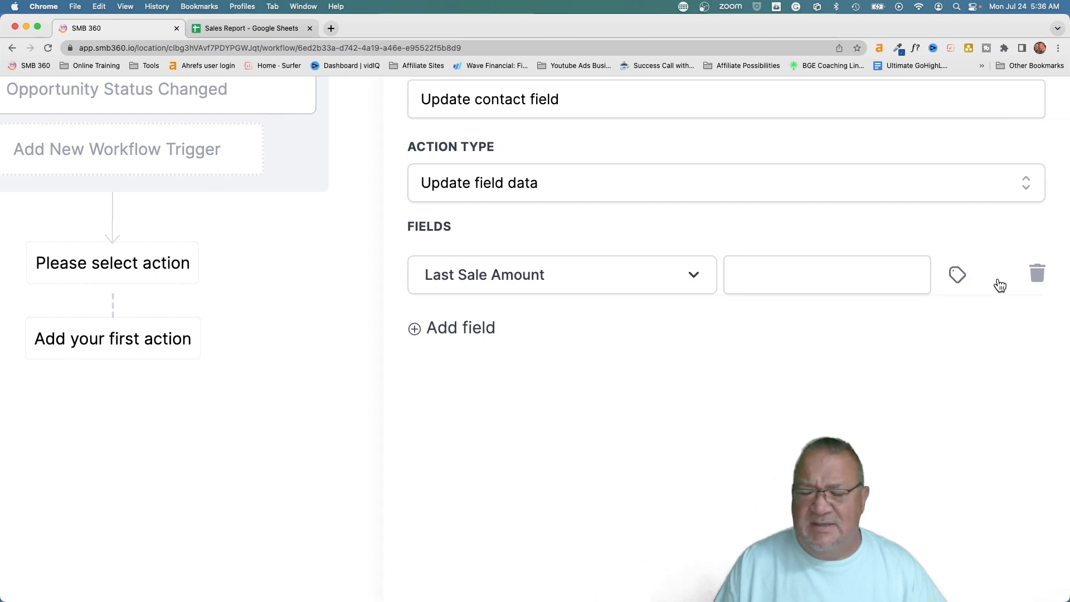
pyautogui.click(957, 274)
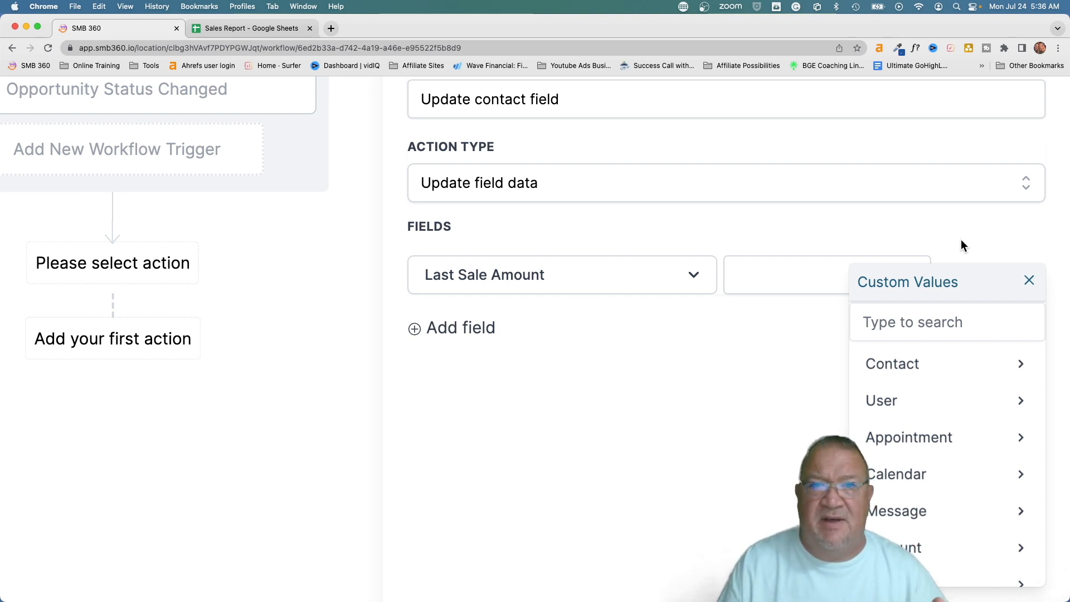
pyautogui.scroll(-3, 969, 389)
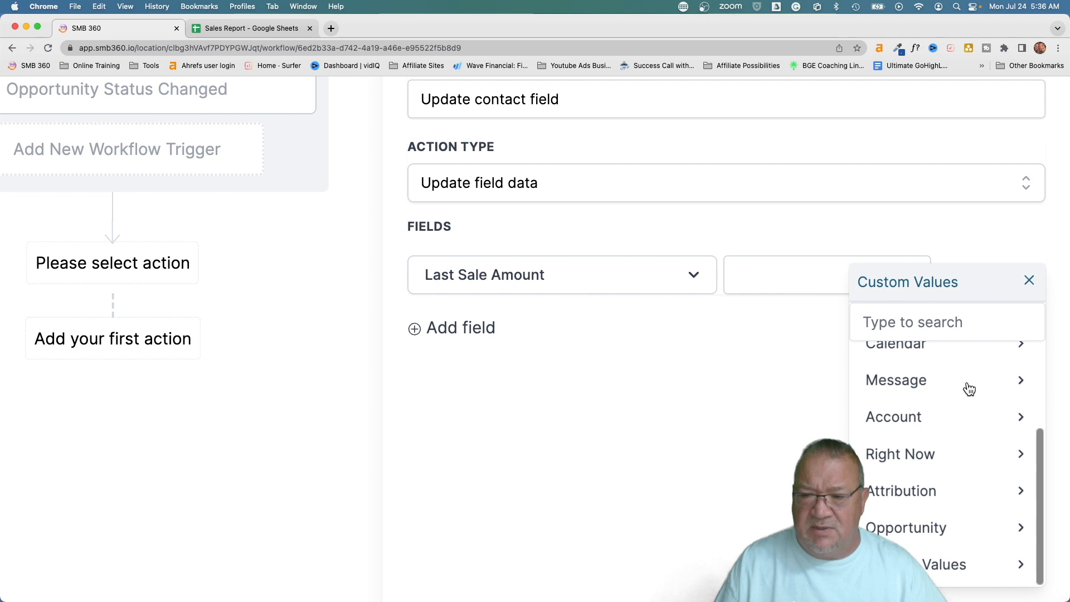
pyautogui.click(908, 529)
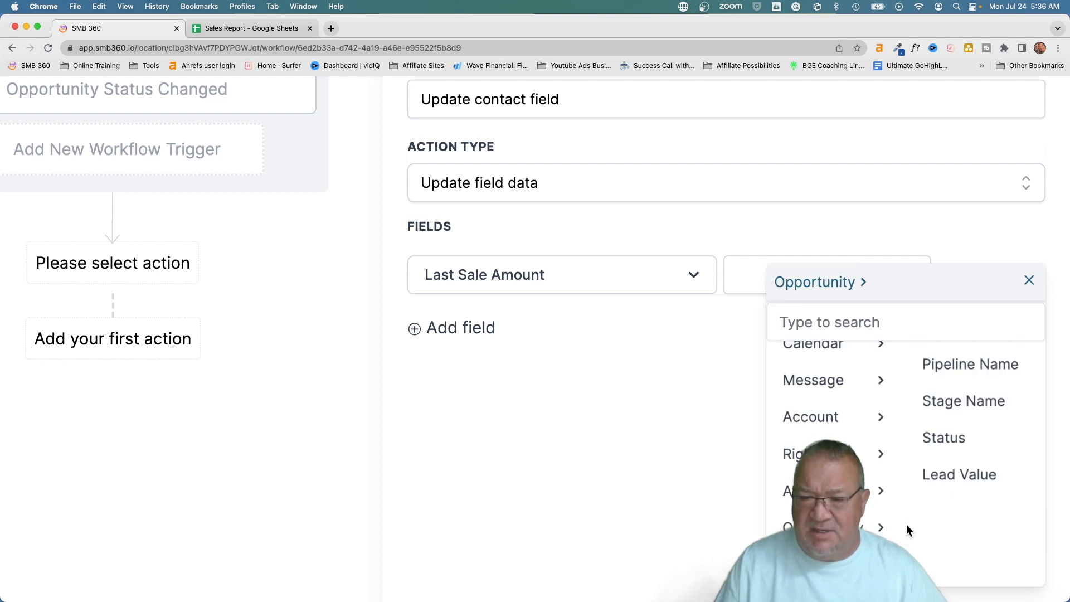
pyautogui.click(948, 473)
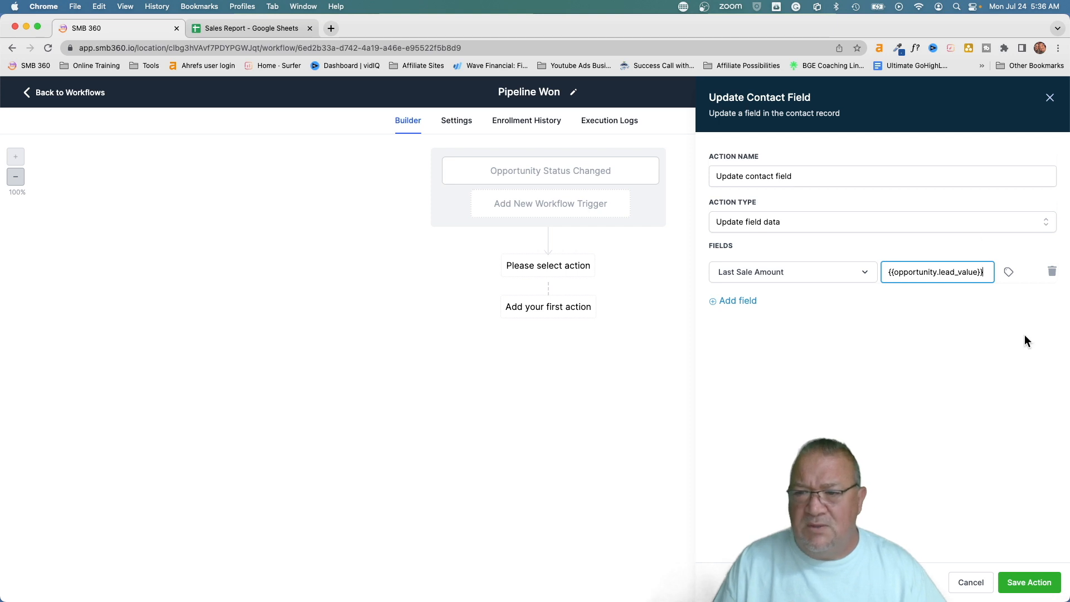
pyautogui.click(1021, 584)
# Publish and save the Pipeline Won workflow, dismissing the Saved notice
pyautogui.click(1012, 123)
pyautogui.click(1035, 94)
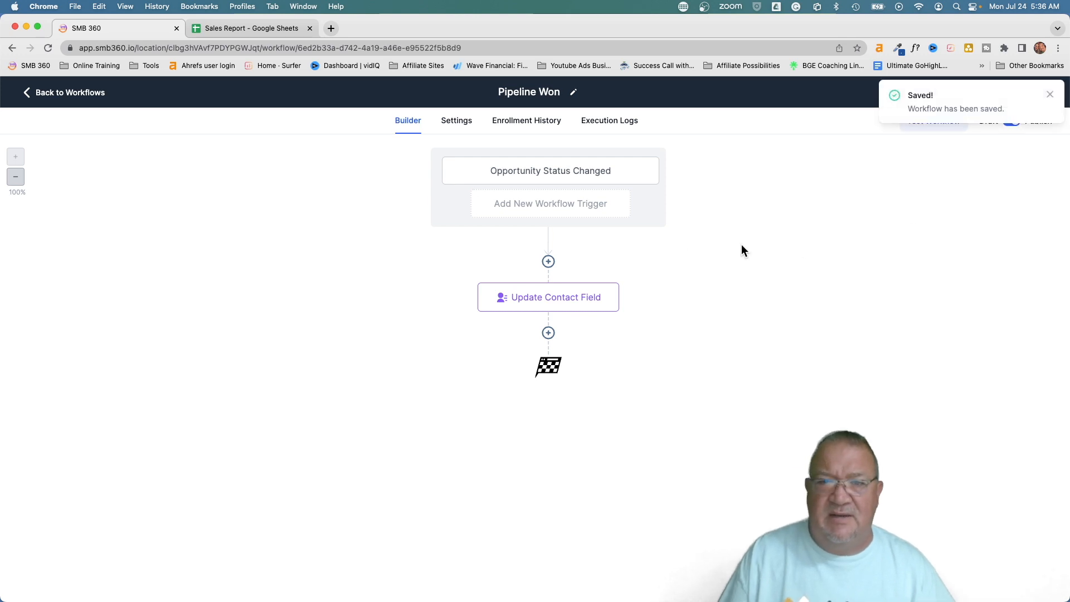
pyautogui.click(1050, 94)
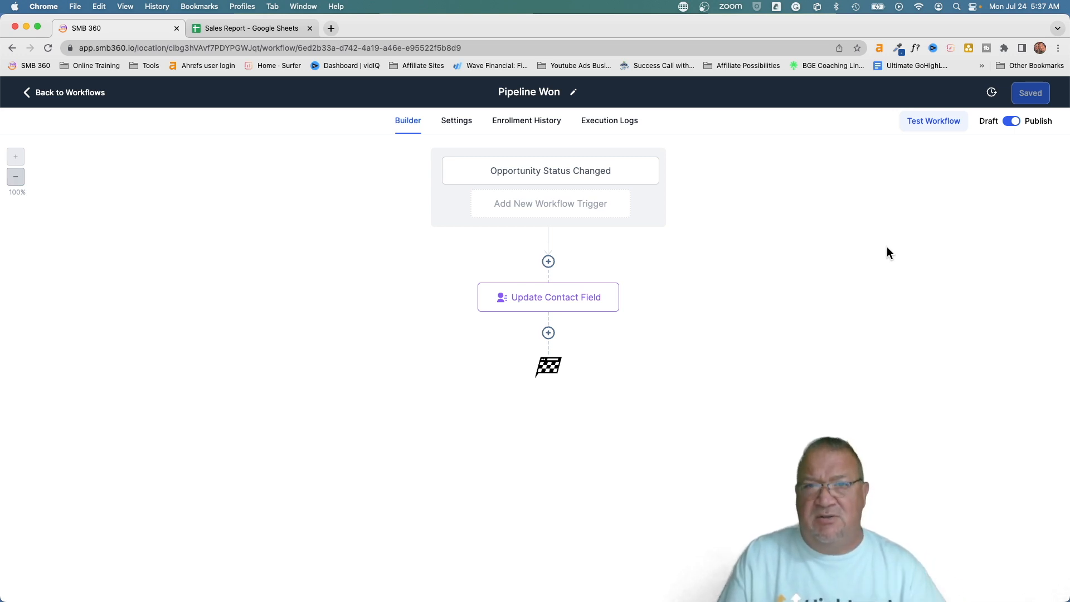
# Go back to the Workflow List, where Pipeline Won shows as Published
pyautogui.click(53, 93)
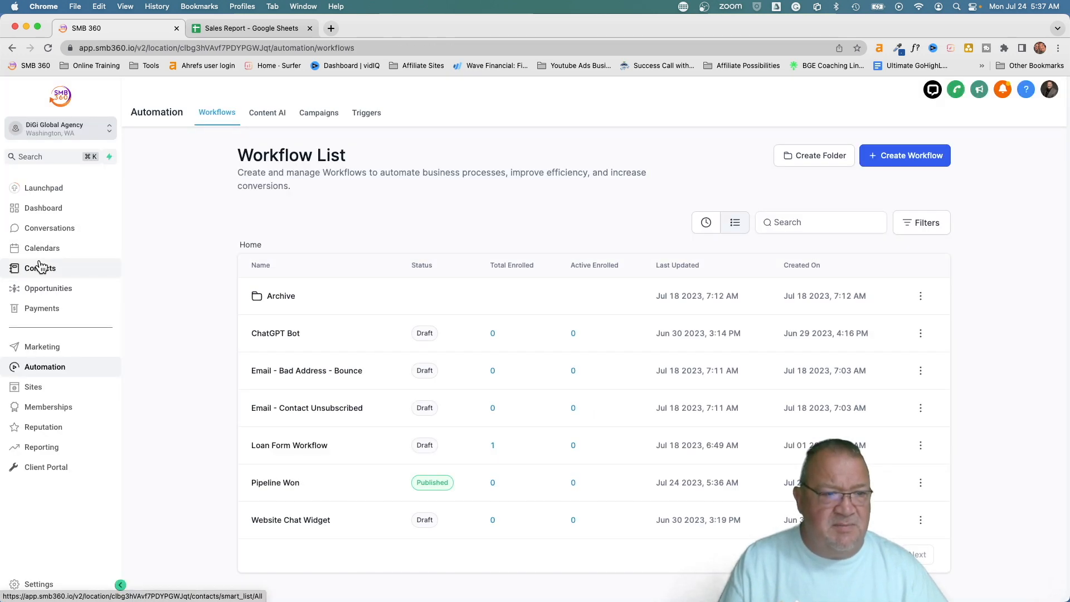
# Drag the contact's opportunity card into the Won stage
pyautogui.click(40, 270)
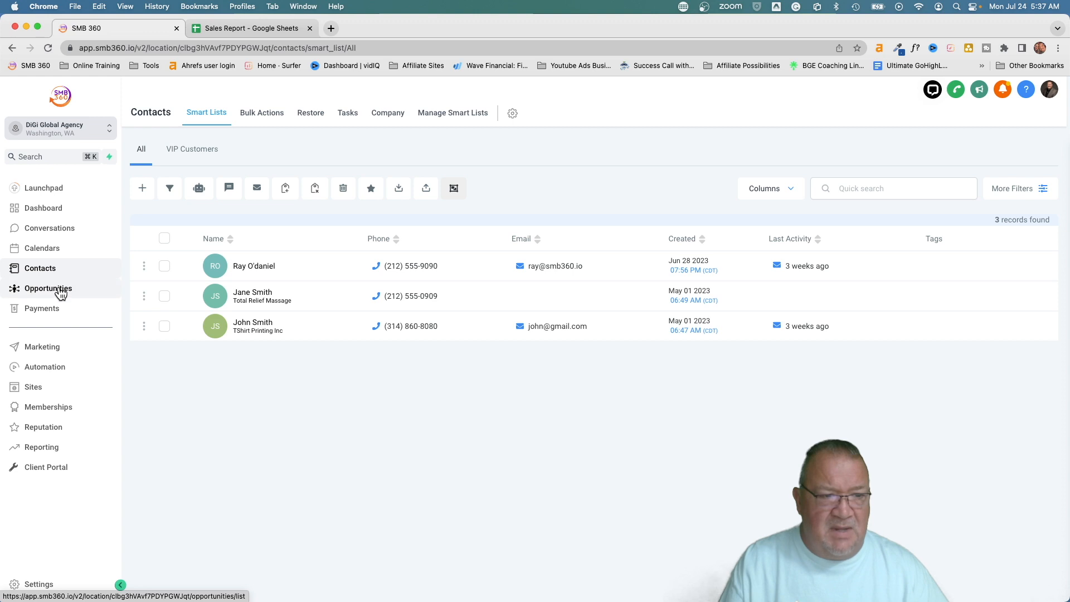
pyautogui.click(56, 288)
pyautogui.moveTo(358, 234); pyautogui.dragTo(892, 580)
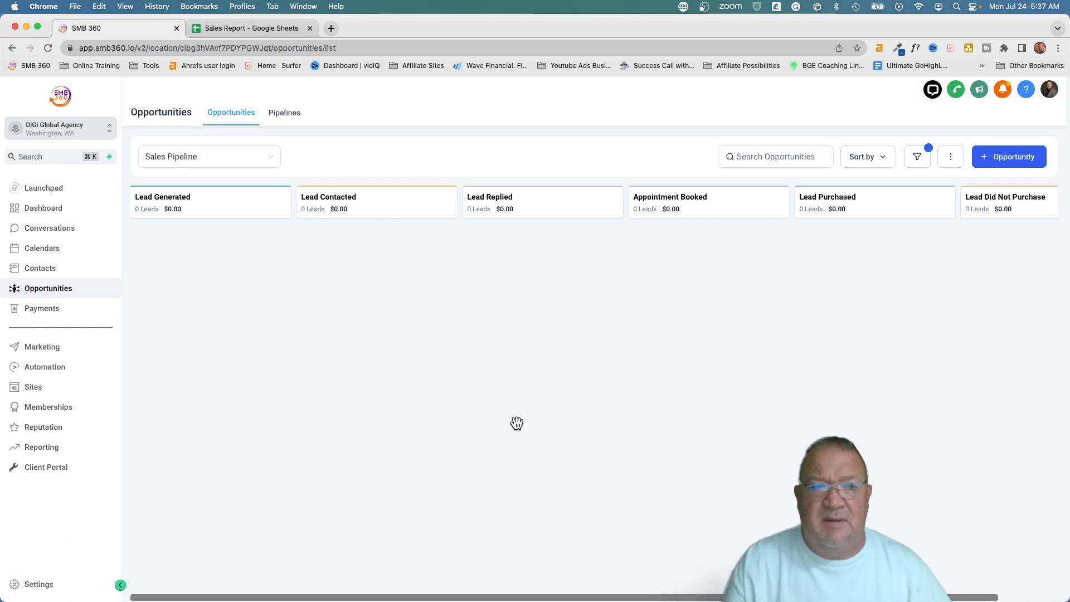
# Verify the contact's Last Sale Amount reads 200, then return to the automation workflows
pyautogui.click(41, 269)
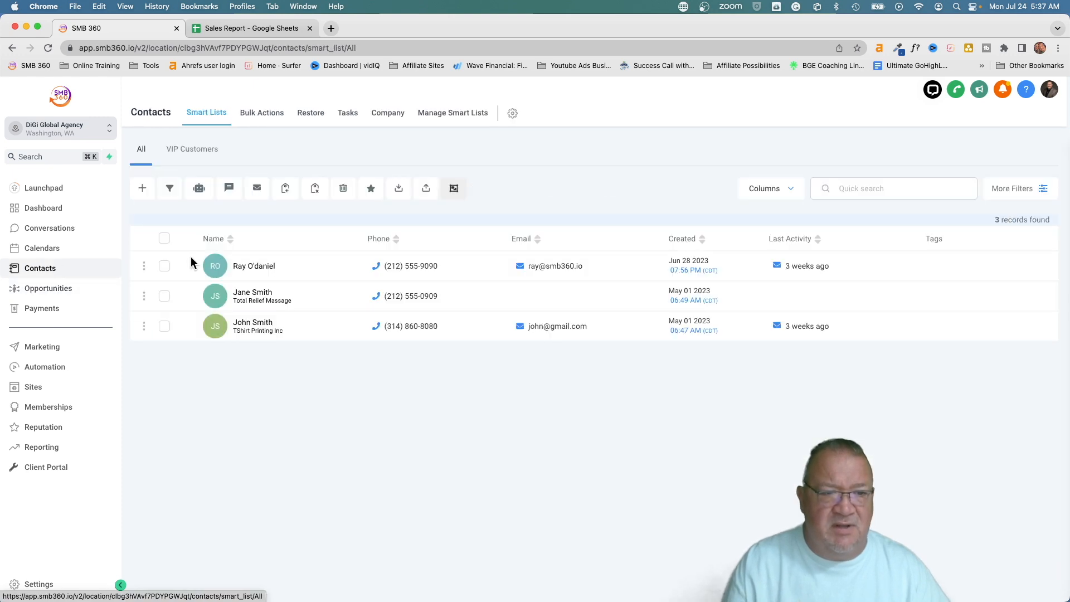
pyautogui.click(254, 295)
pyautogui.scroll(-6, 252, 357)
pyautogui.scroll(-2, 253, 359)
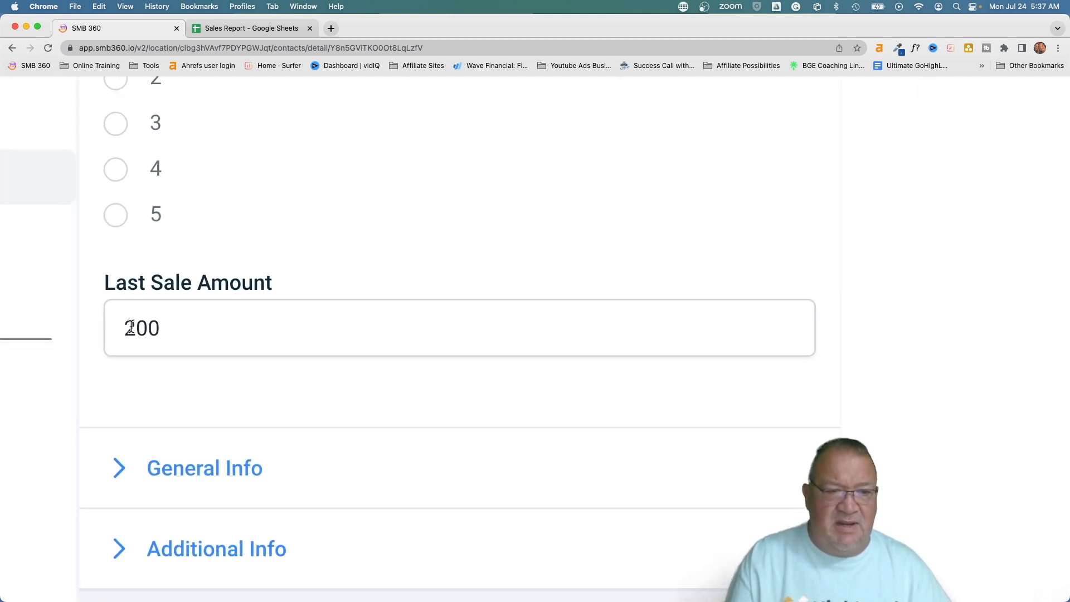
pyautogui.moveTo(124, 325); pyautogui.dragTo(194, 325)
pyautogui.click(284, 273)
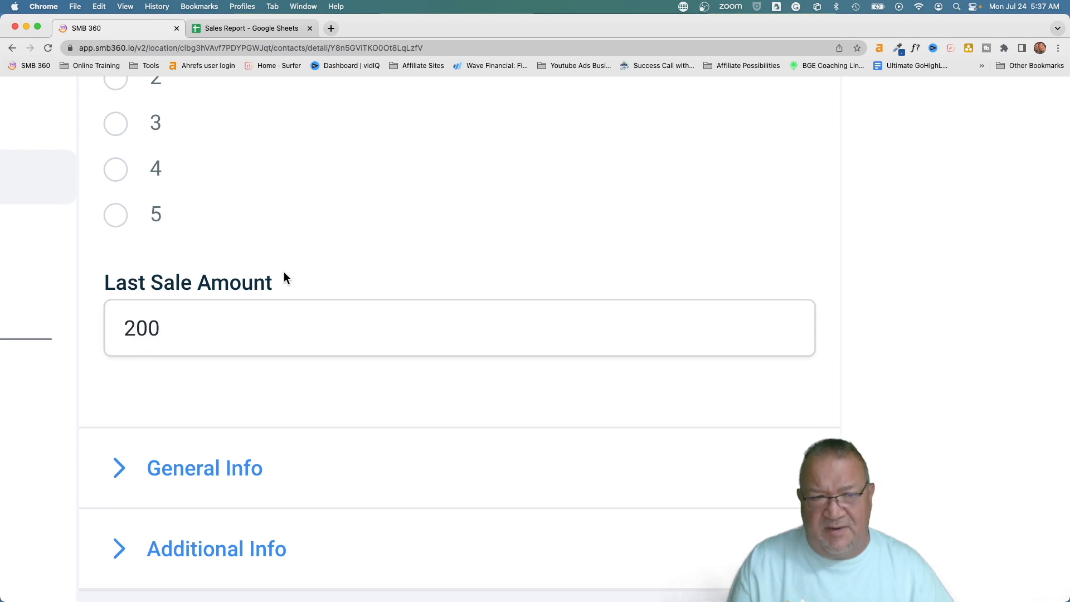
pyautogui.scroll(-5, 285, 274)
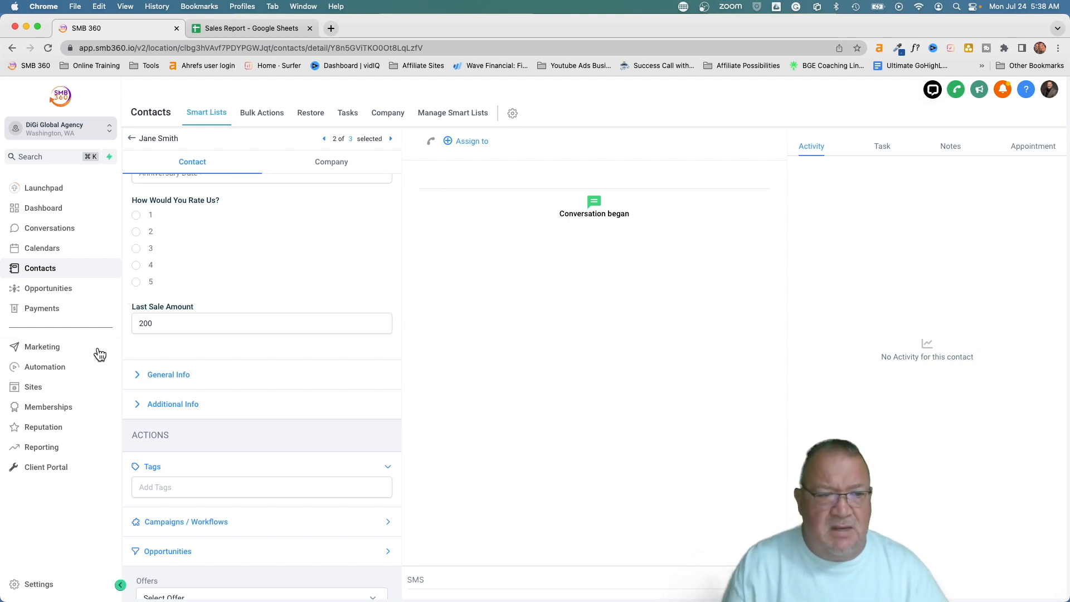
pyautogui.click(54, 368)
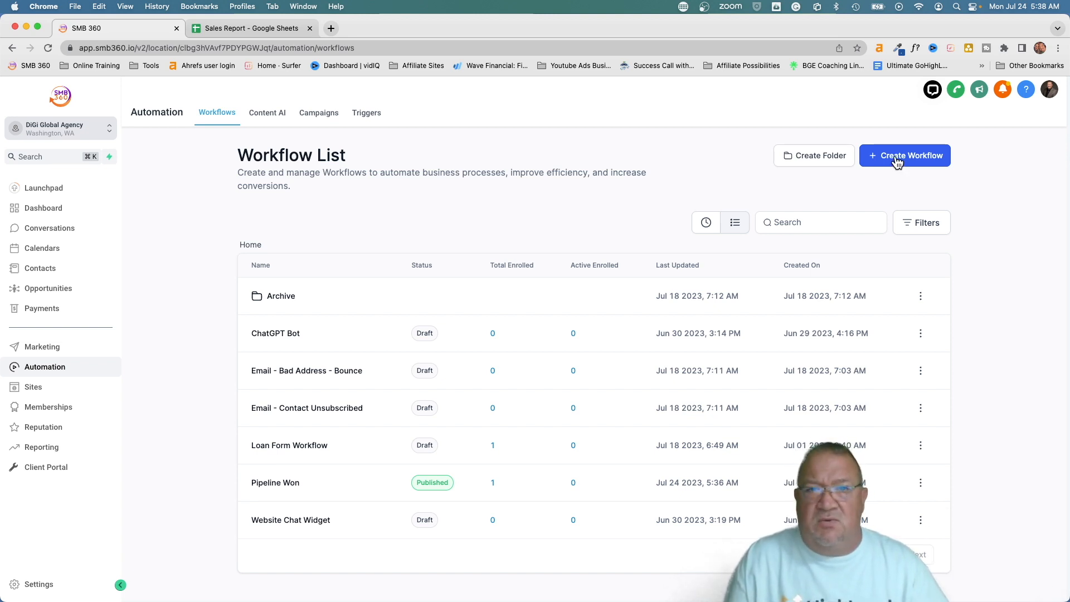
# Start a new blank workflow from scratch without adding a trigger
pyautogui.click(246, 22)
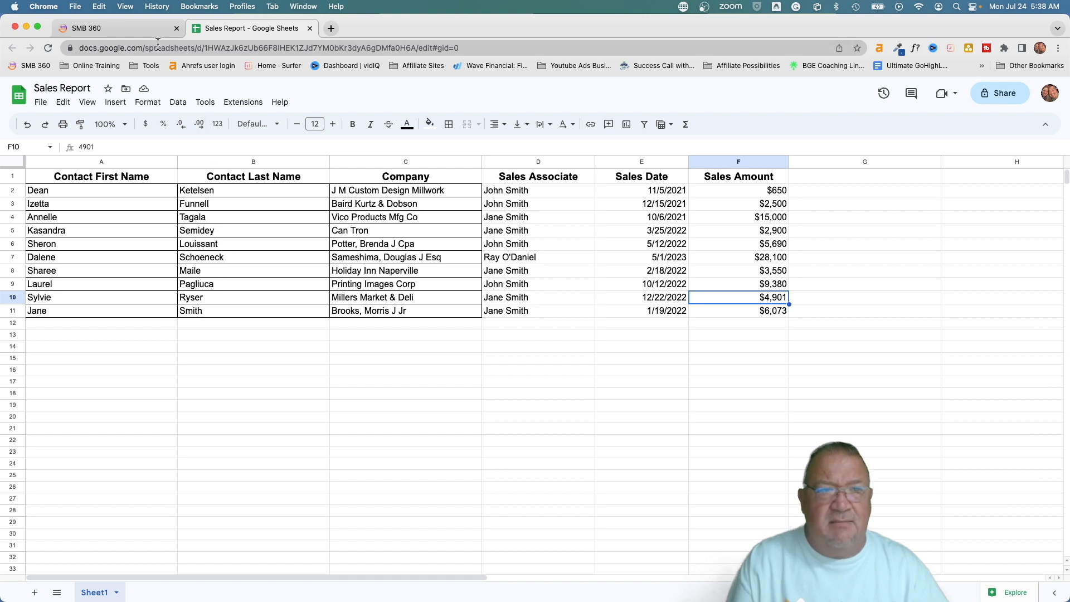
pyautogui.click(118, 29)
pyautogui.click(902, 159)
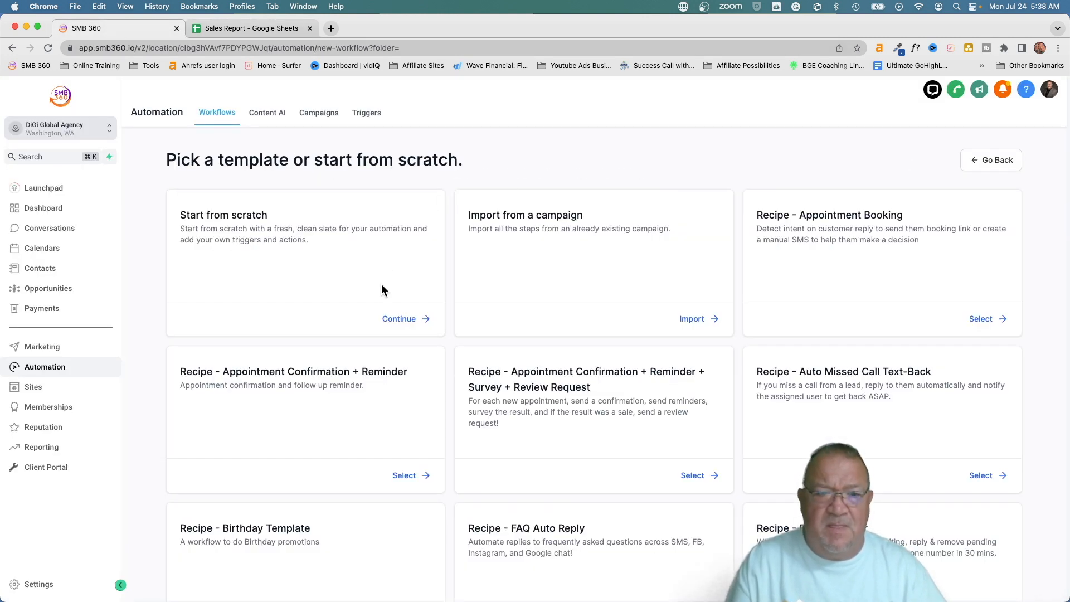
pyautogui.click(403, 319)
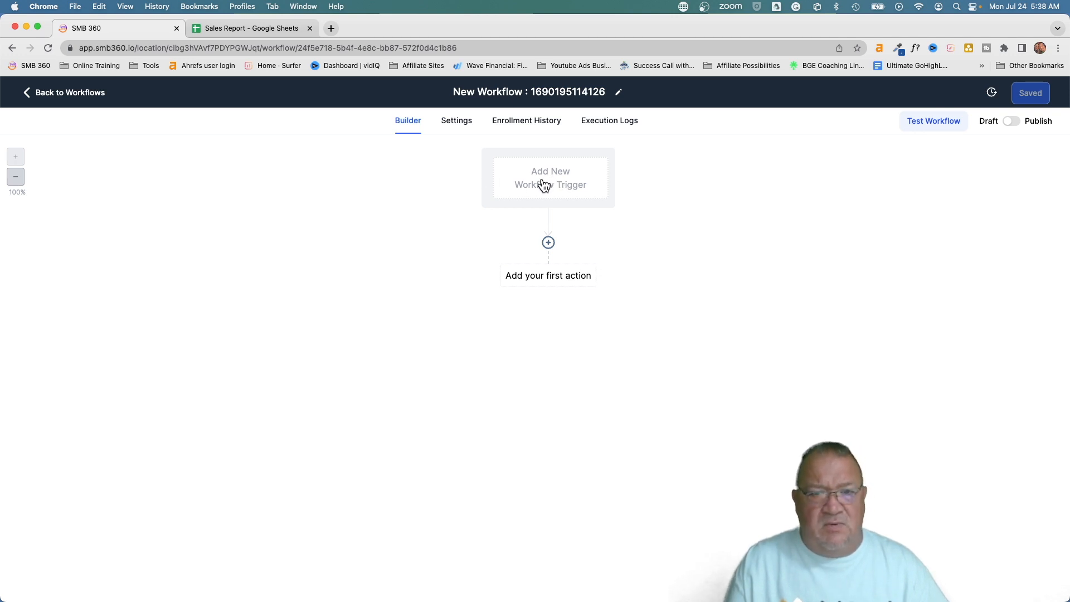
pyautogui.click(544, 186)
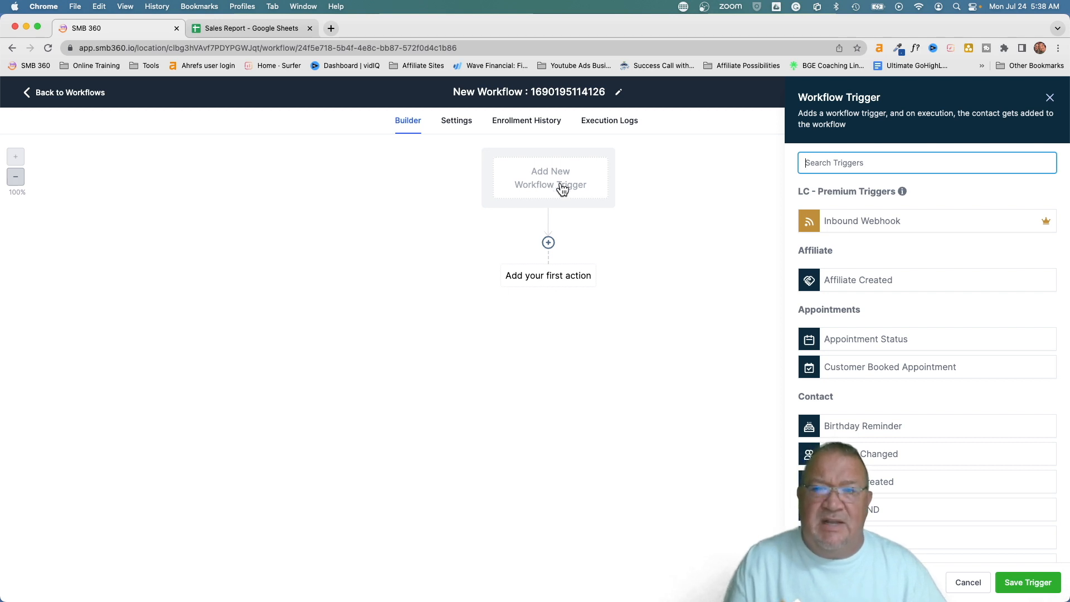
pyautogui.click(969, 589)
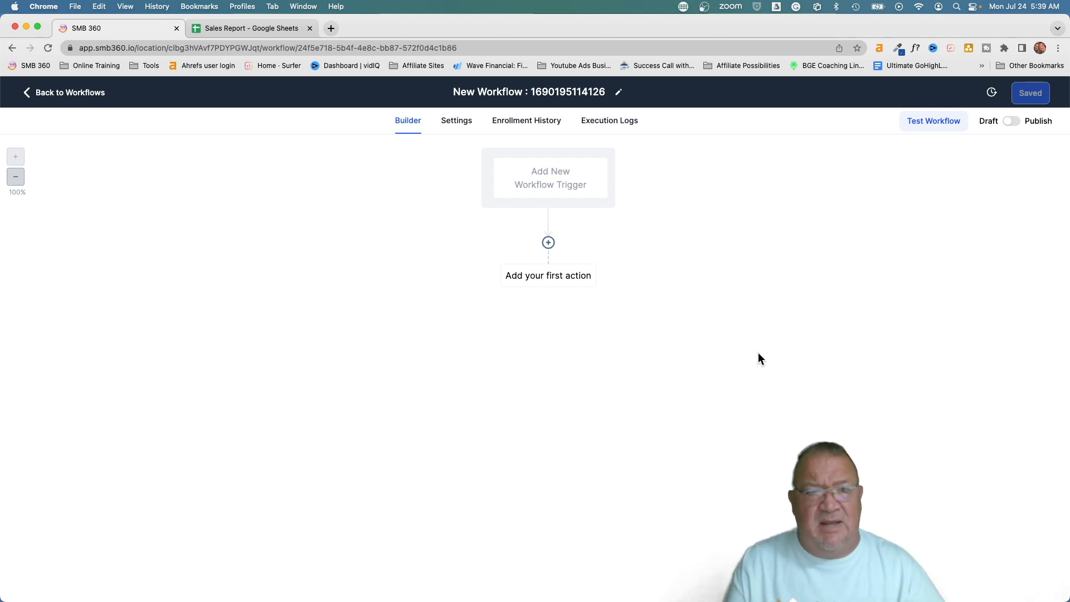
# Rename the workflow to 'Google Sheet', save it, and return to the workflow list
pyautogui.click(456, 91)
pyautogui.moveTo(456, 92); pyautogui.dragTo(603, 93)
pyautogui.write('Go')
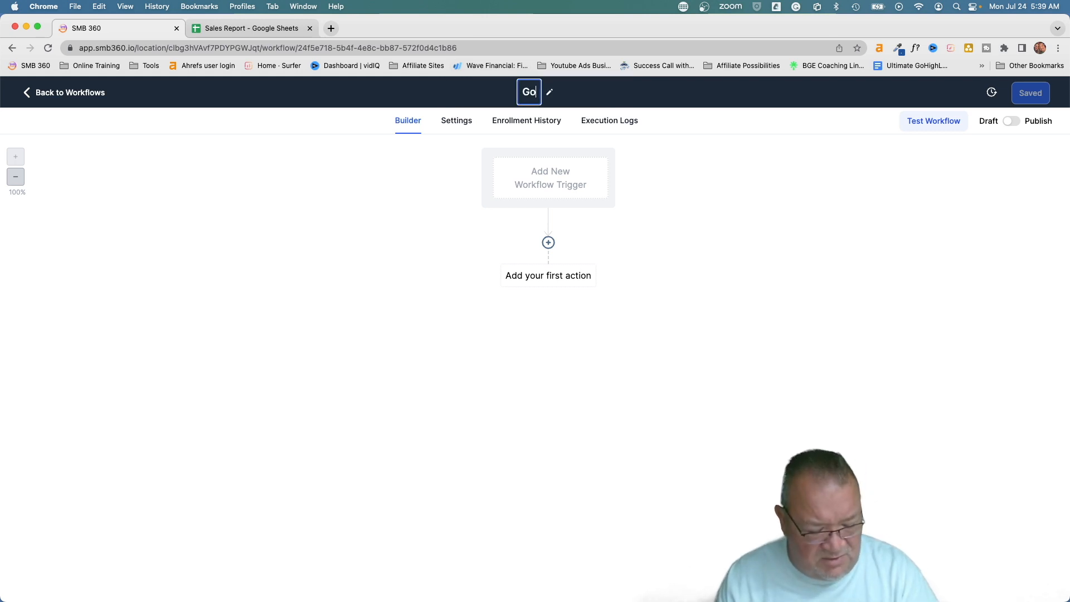
pyautogui.write('ogle Sheet')
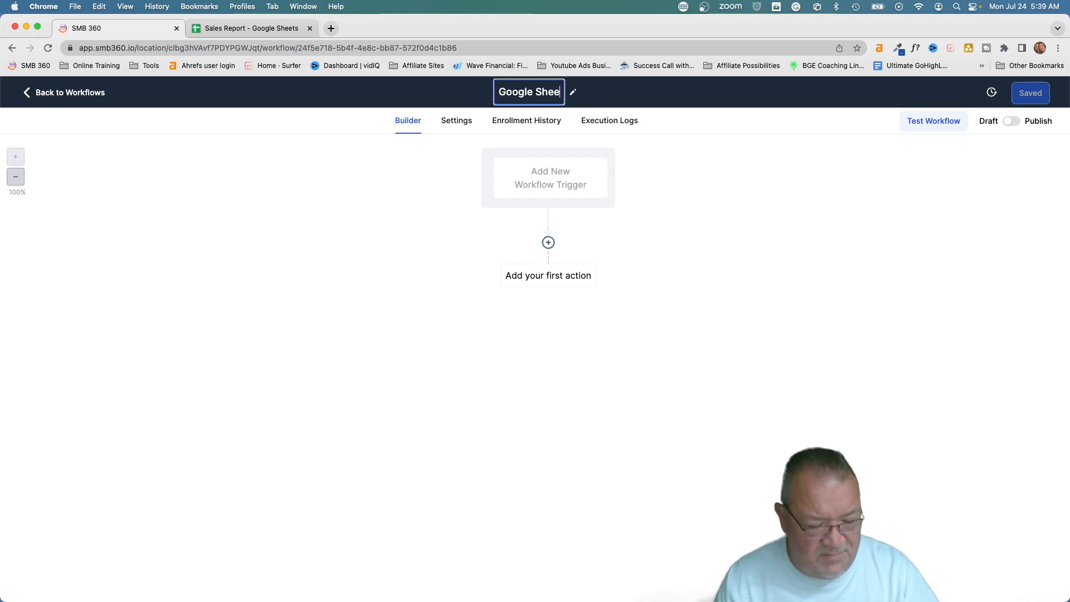
pyautogui.click(662, 208)
pyautogui.click(1032, 93)
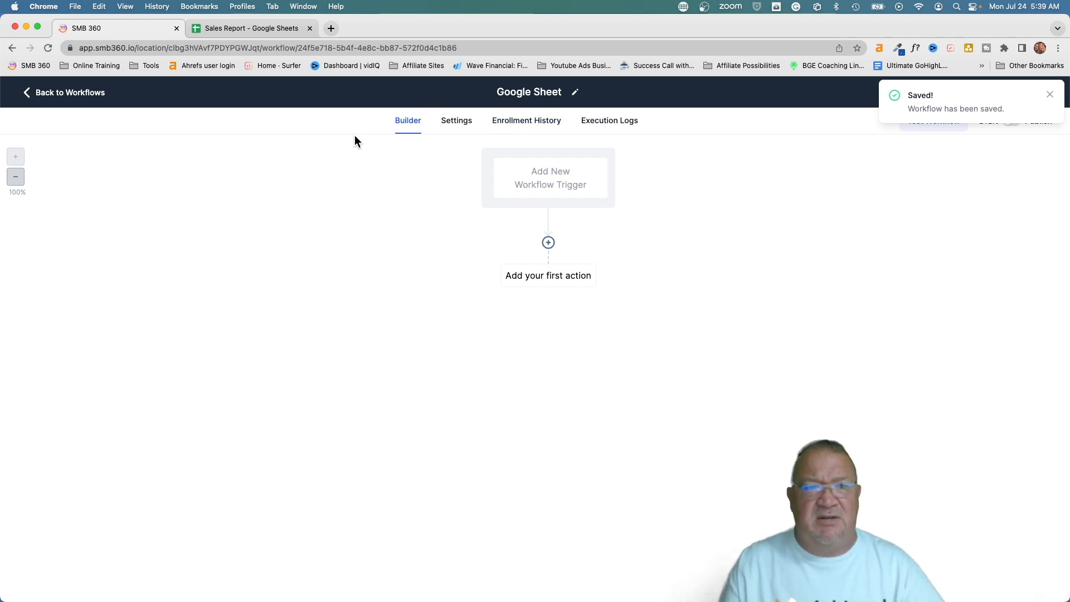
pyautogui.click(50, 95)
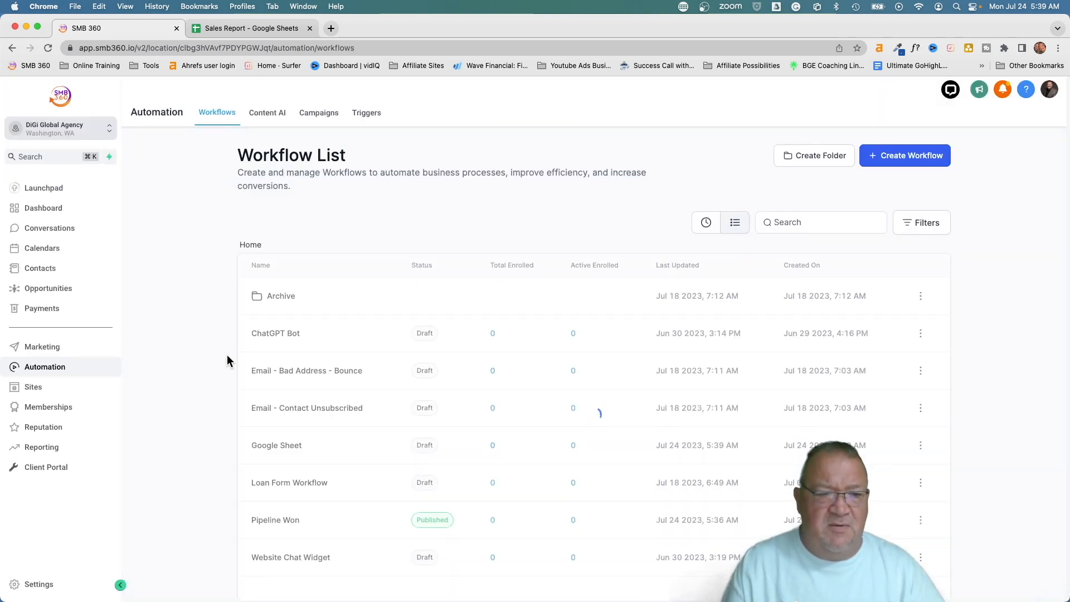
# In Pipeline Won, add an Add To Workflow action targeting Google Sheet after Update Contact Field, then save
pyautogui.click(276, 520)
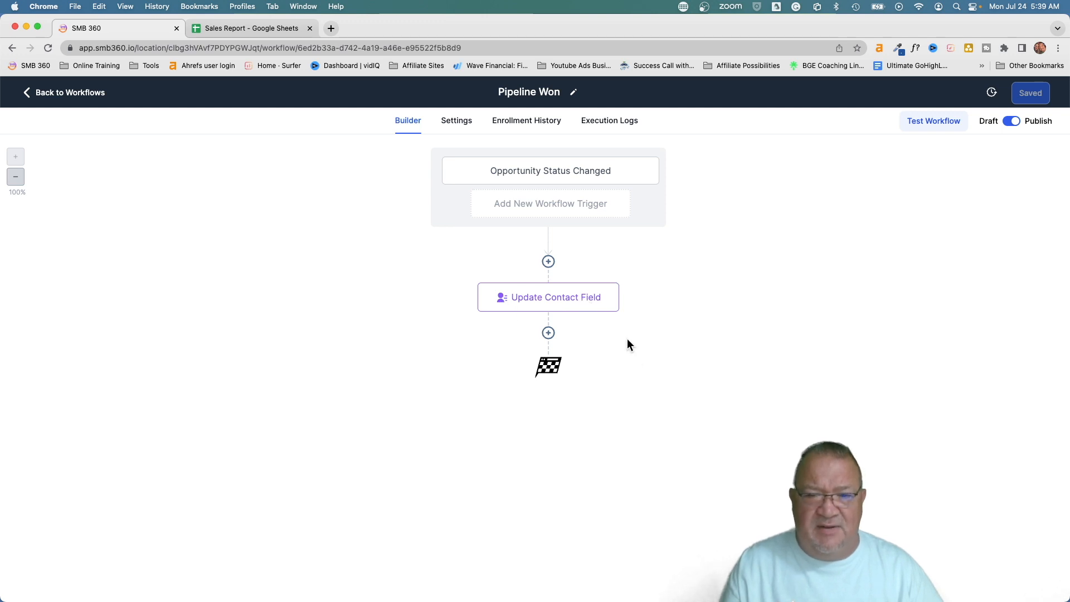
pyautogui.click(548, 333)
pyautogui.write('wor')
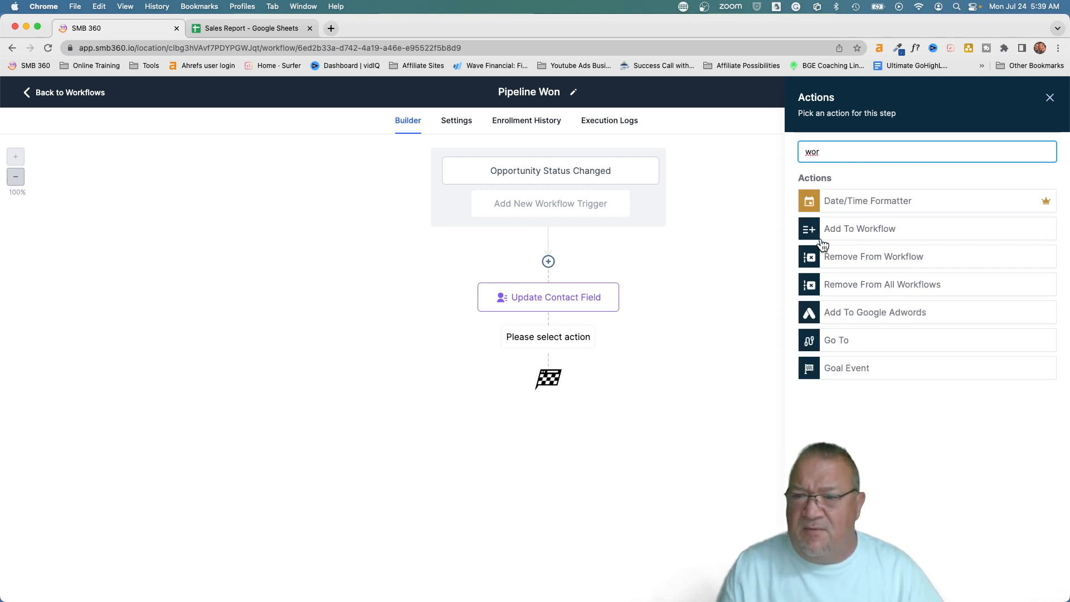
pyautogui.click(841, 233)
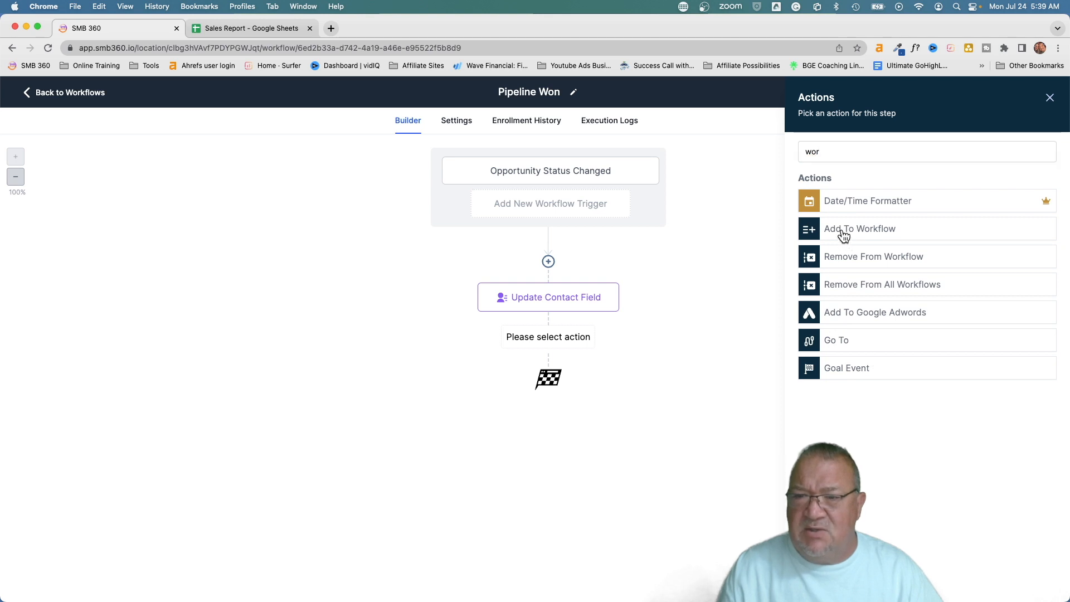
pyautogui.click(844, 228)
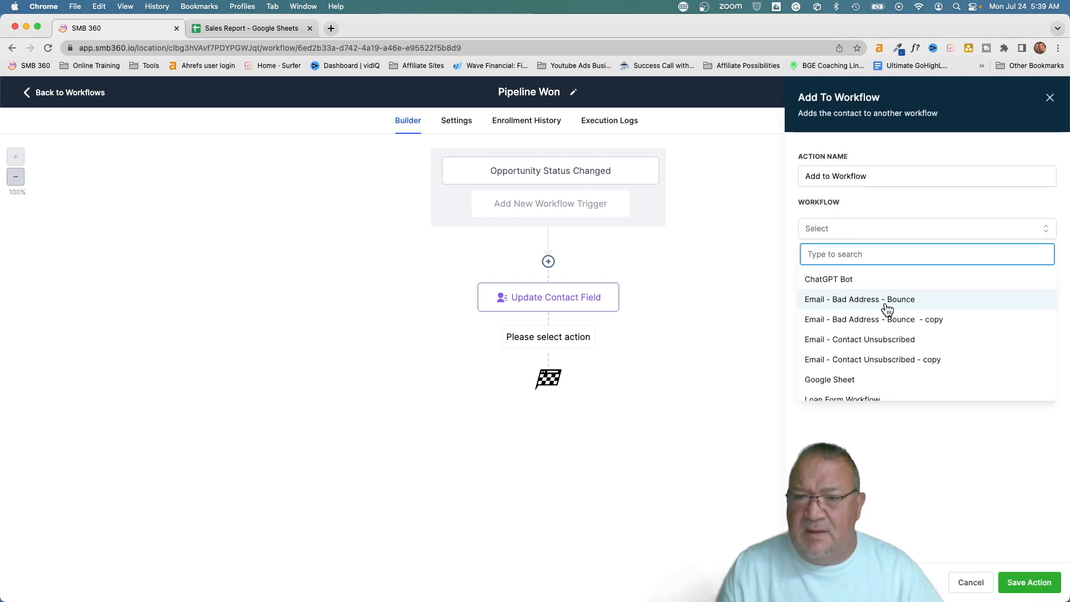
pyautogui.click(842, 378)
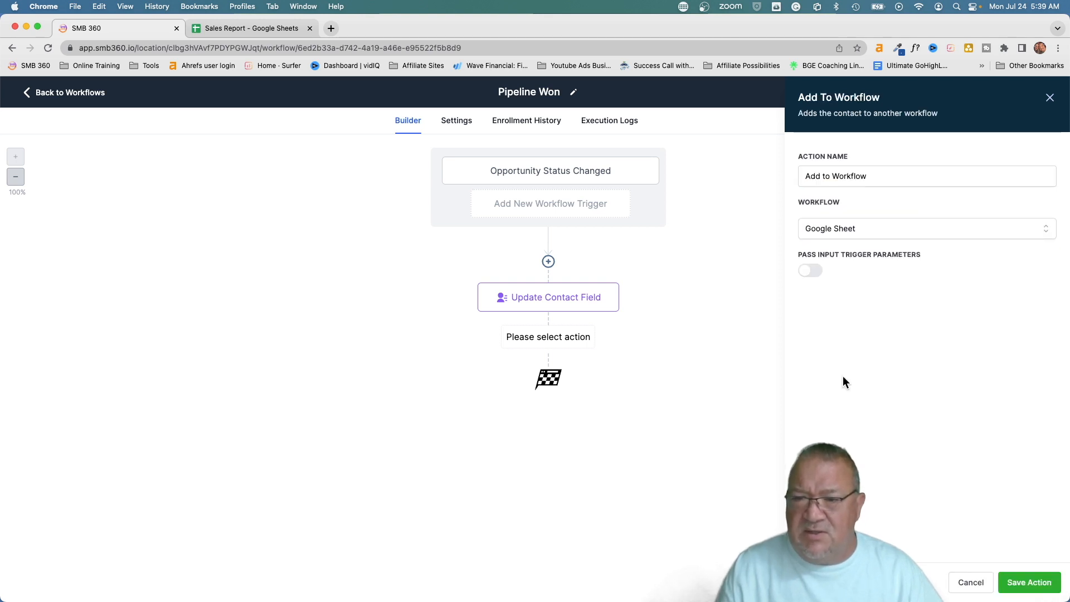
pyautogui.click(1022, 589)
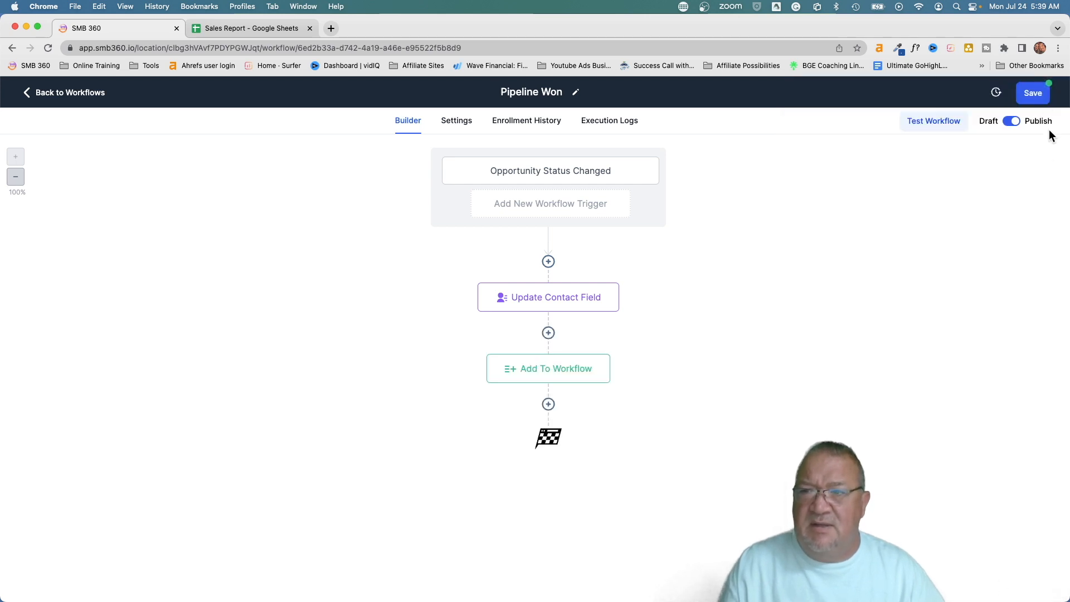
pyautogui.click(1033, 94)
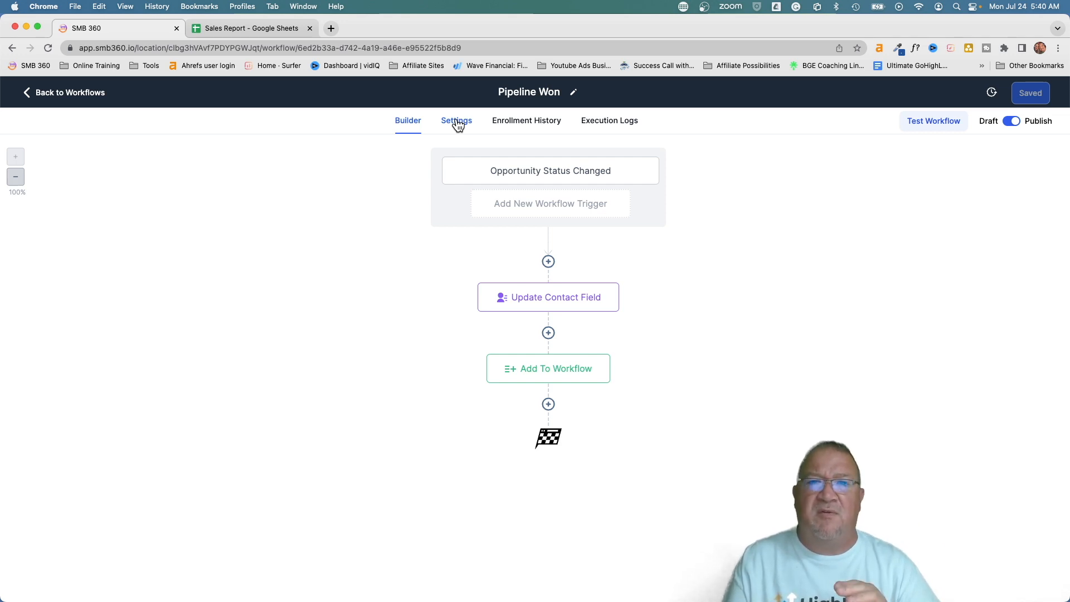
# Switch on Allow re-entry in Pipeline Won's settings and save the workflow
pyautogui.click(457, 121)
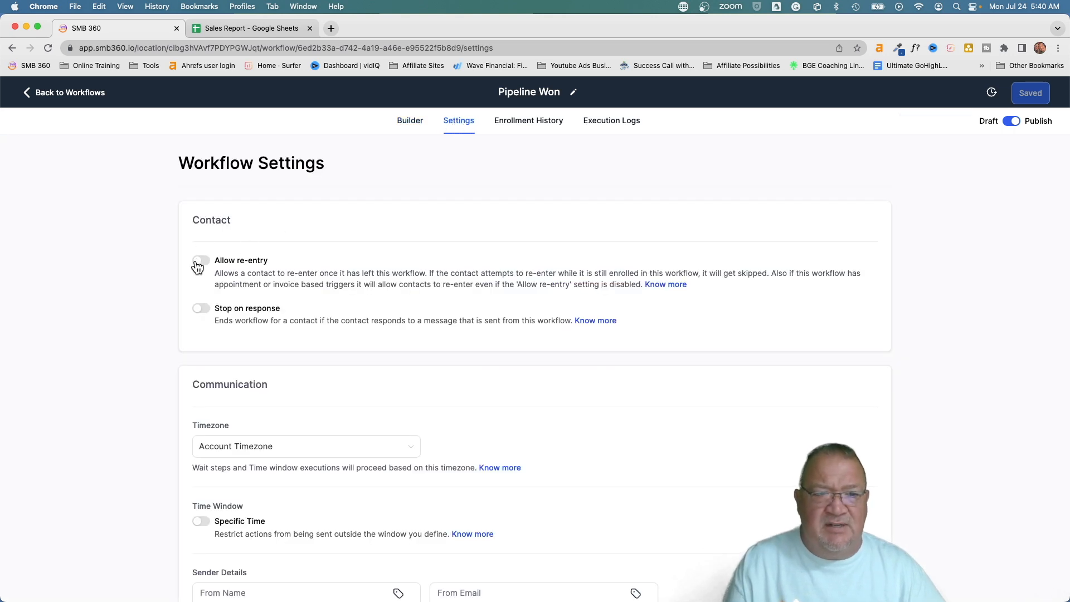
pyautogui.click(200, 262)
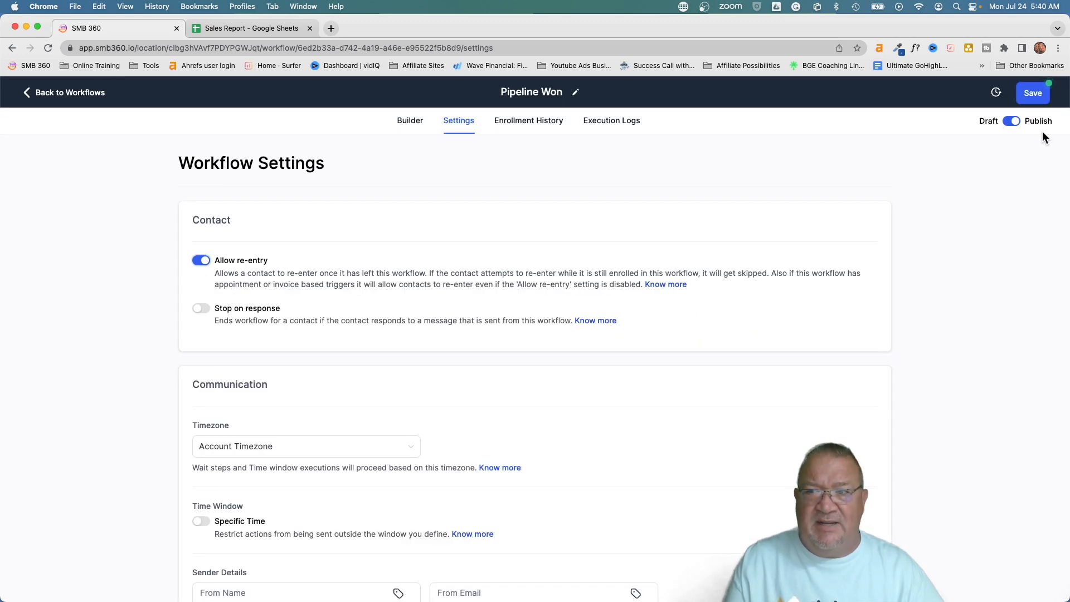
pyautogui.click(1034, 94)
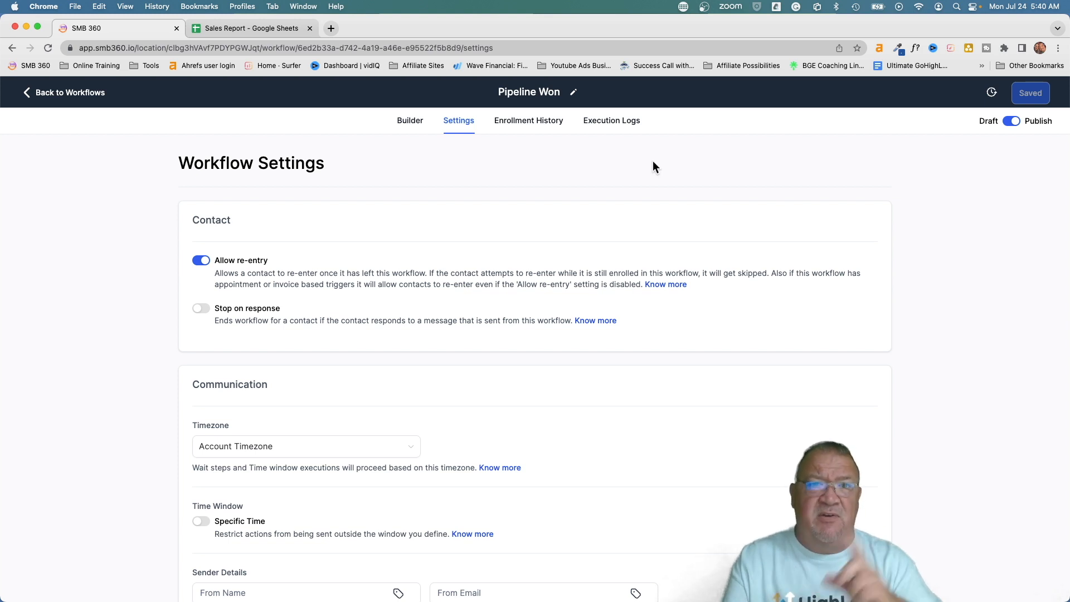
# Go back to the workflow list and open the Google Sheet workflow
pyautogui.click(64, 94)
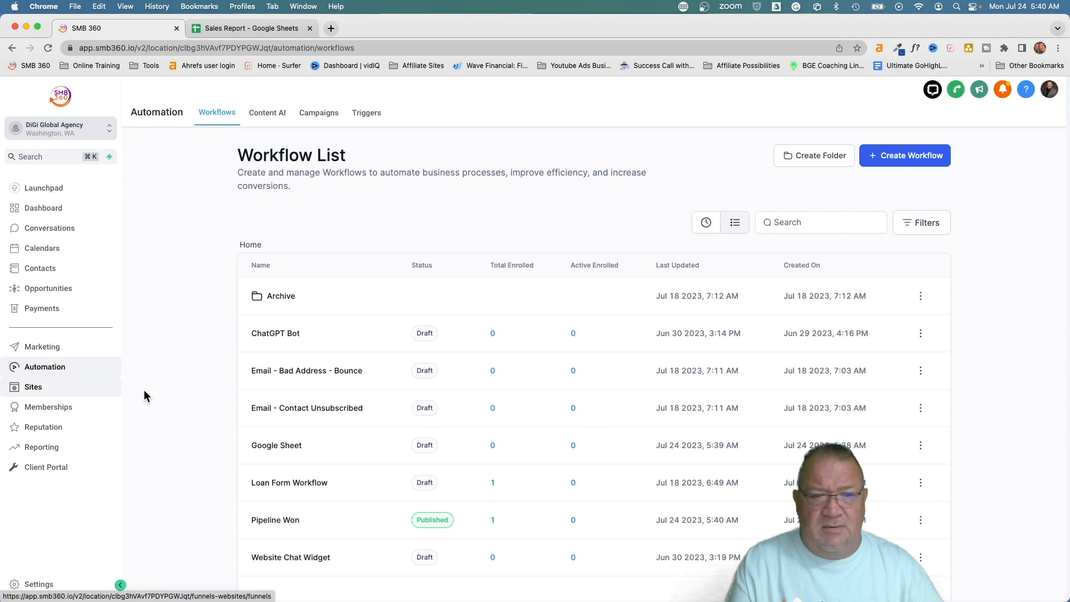
pyautogui.scroll(-1, 321, 381)
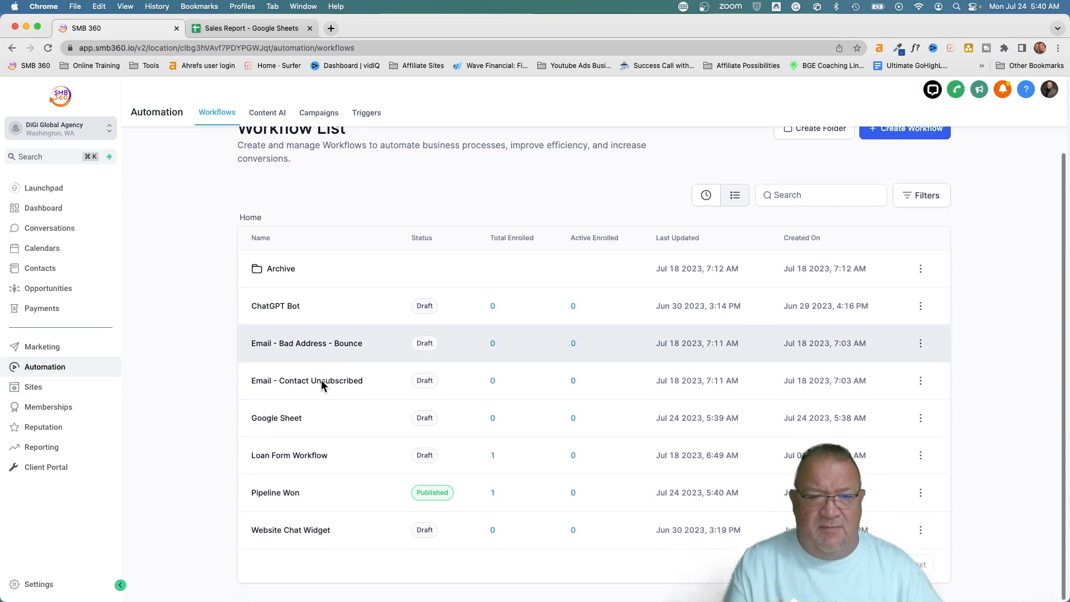
pyautogui.click(262, 419)
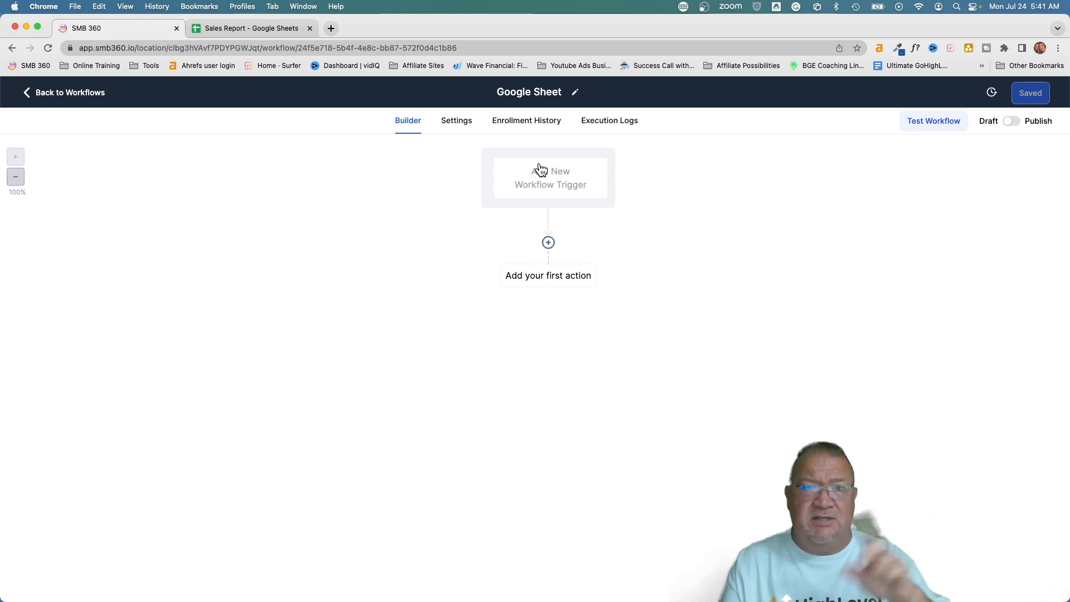
# Add a Google Sheets action as the first step and list its row actions
pyautogui.click(548, 242)
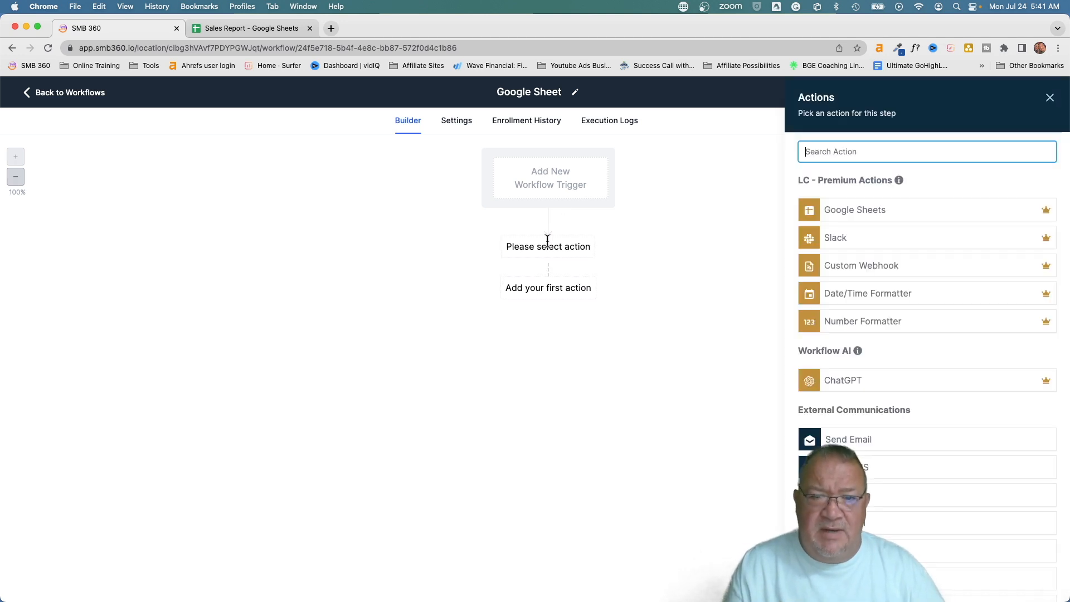
pyautogui.click(857, 211)
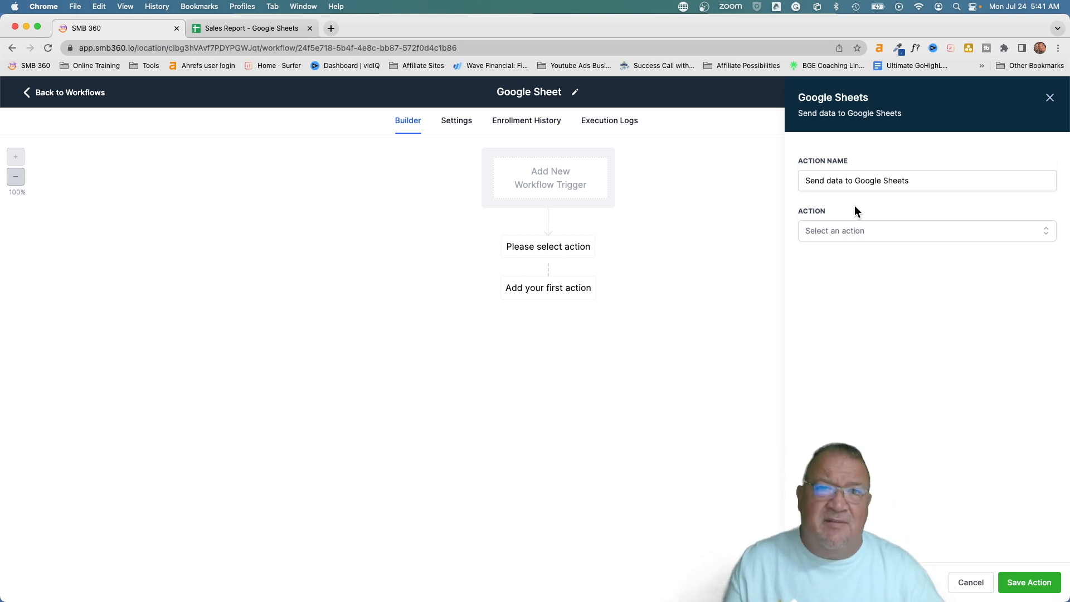
pyautogui.click(842, 233)
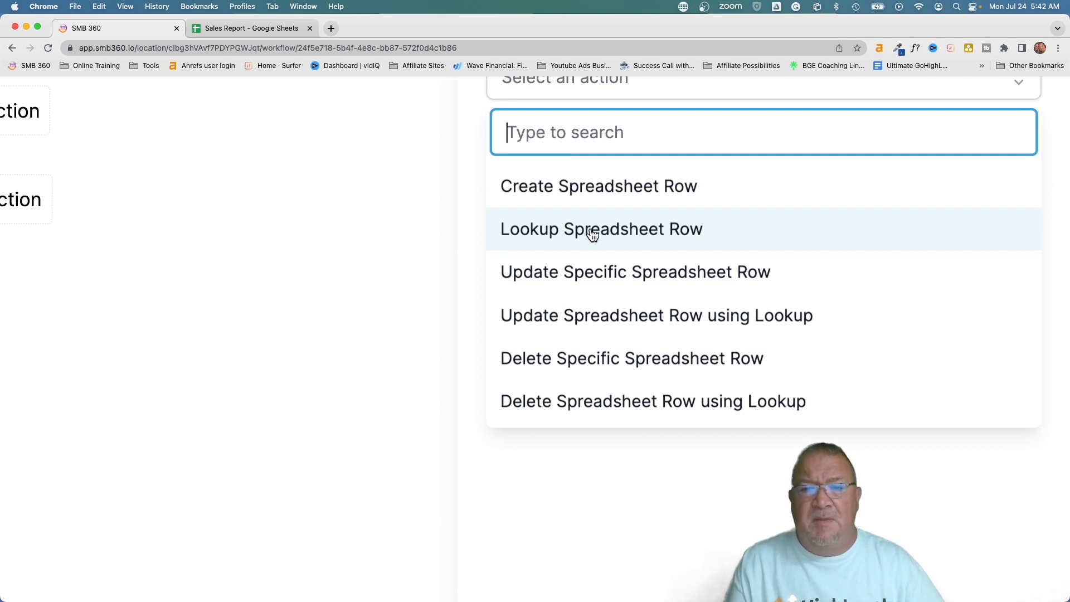
# Set the Google Sheets action to Create Spreadsheet Row
pyautogui.scroll(3, 594, 236)
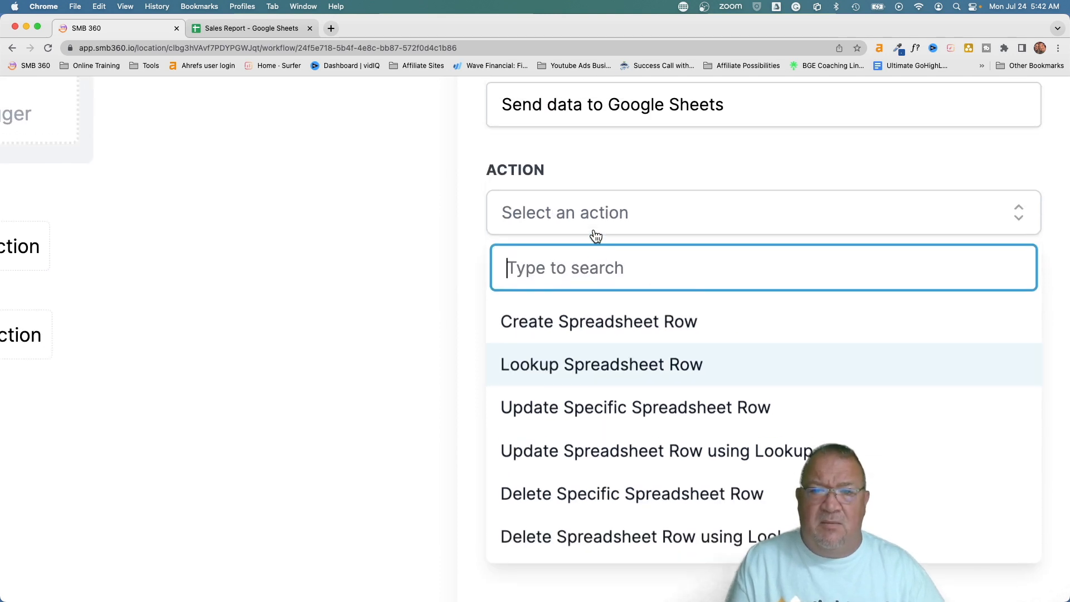
pyautogui.click(580, 322)
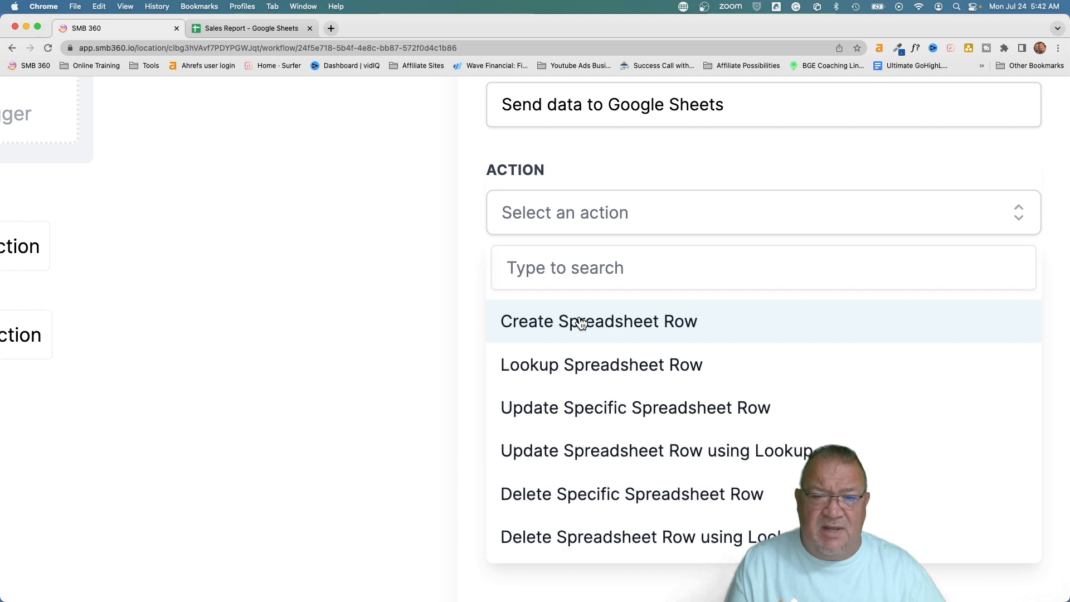
pyautogui.press('super+0')
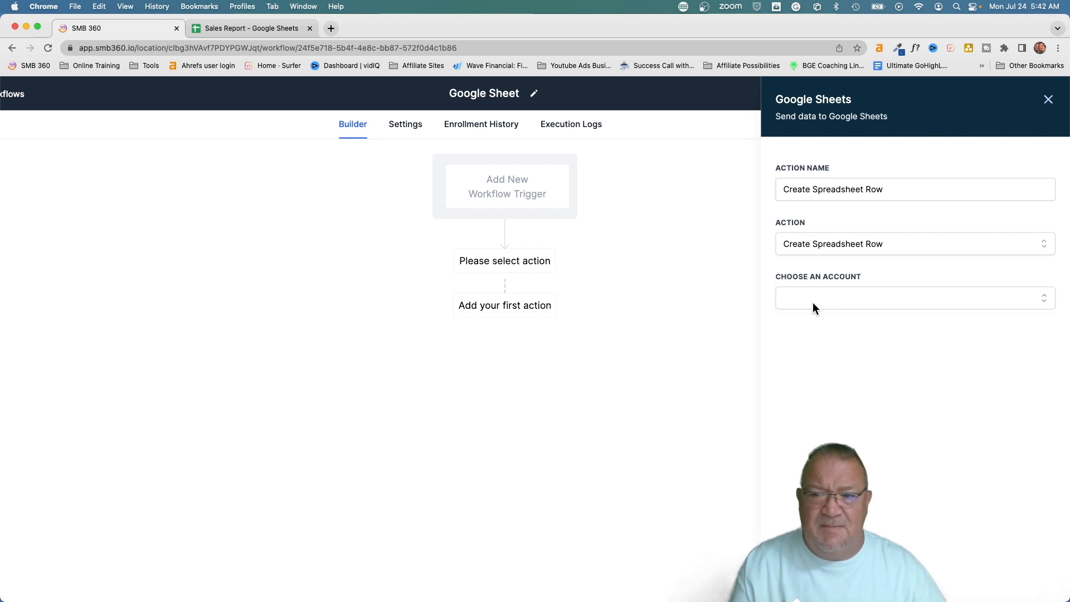
# Connect the Google account, My Drive and the Sales Report spreadsheet to the action
pyautogui.click(809, 299)
pyautogui.click(812, 356)
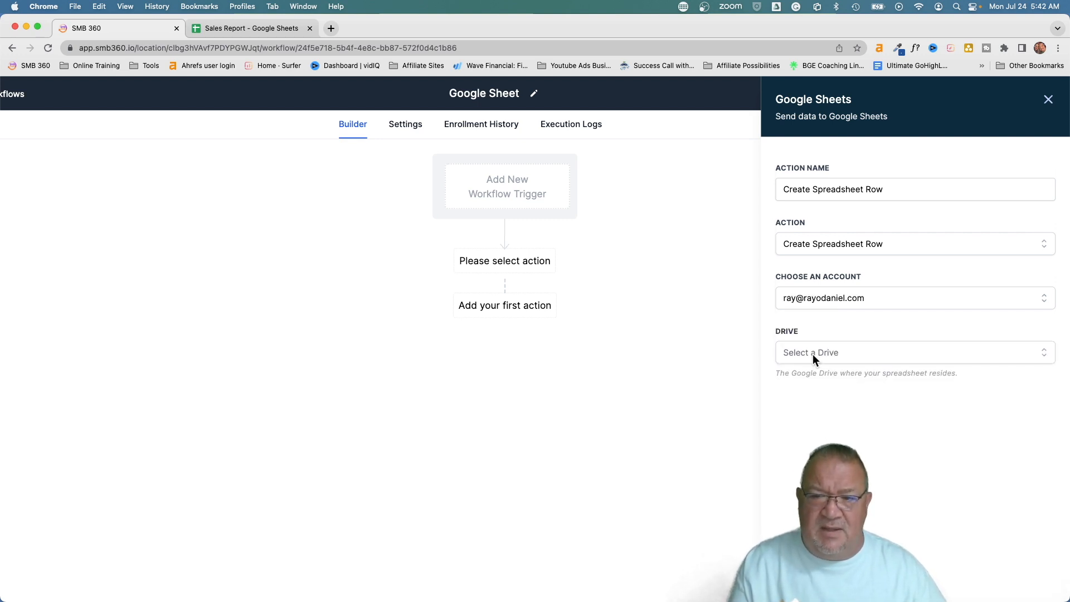
pyautogui.click(813, 353)
pyautogui.click(811, 409)
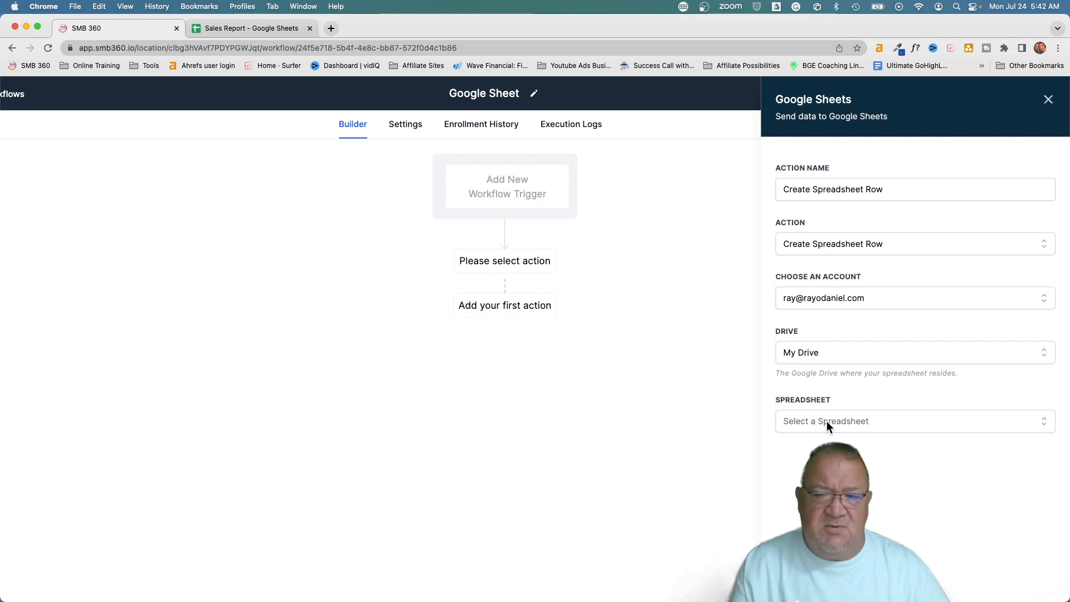
pyautogui.click(825, 423)
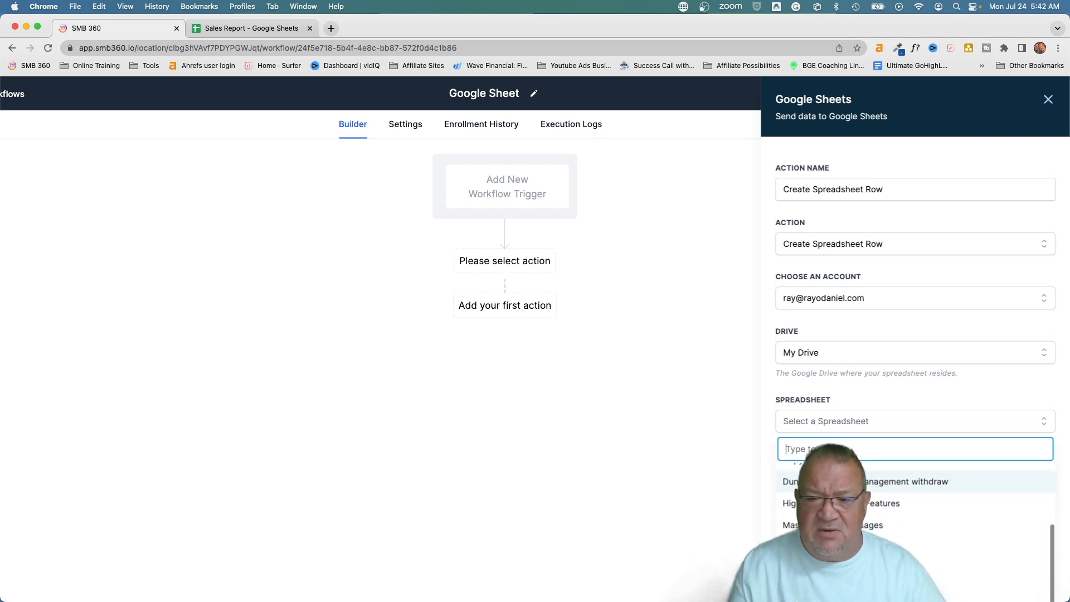
pyautogui.scroll(-2, 831, 522)
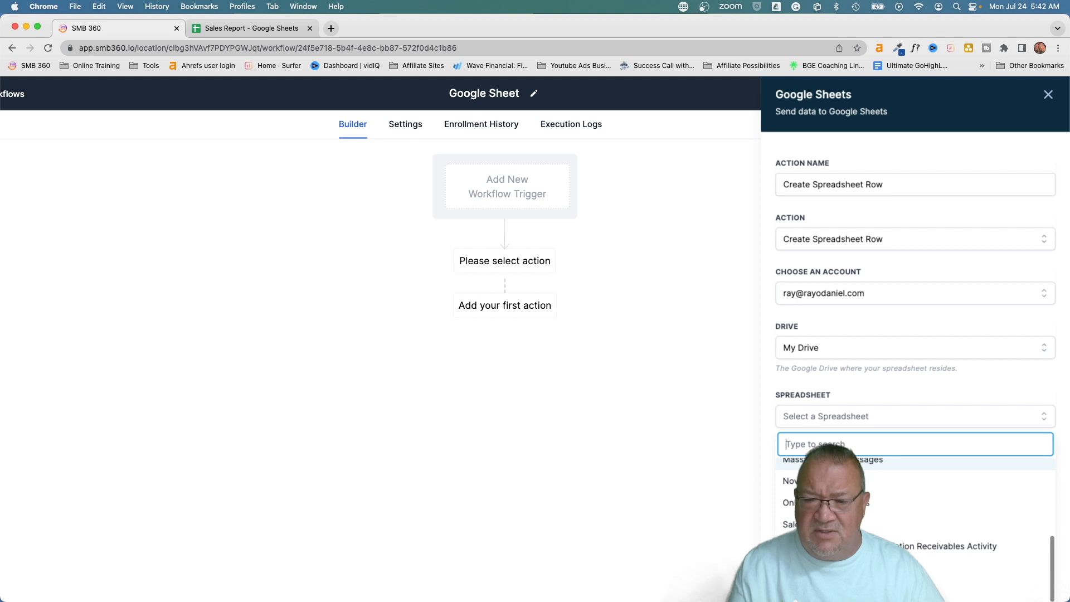
pyautogui.click(831, 524)
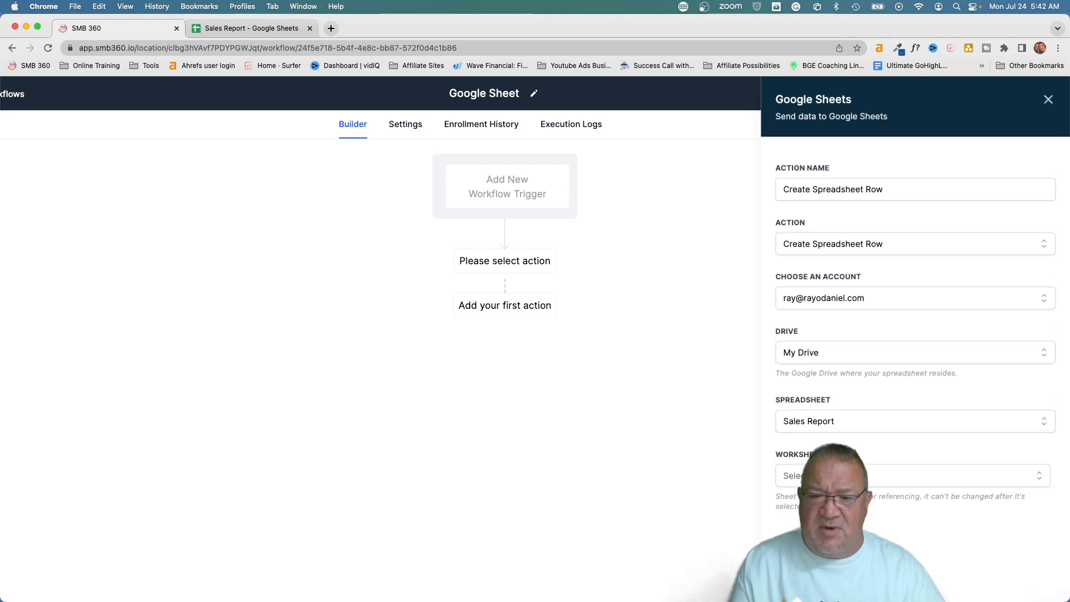
pyautogui.click(254, 28)
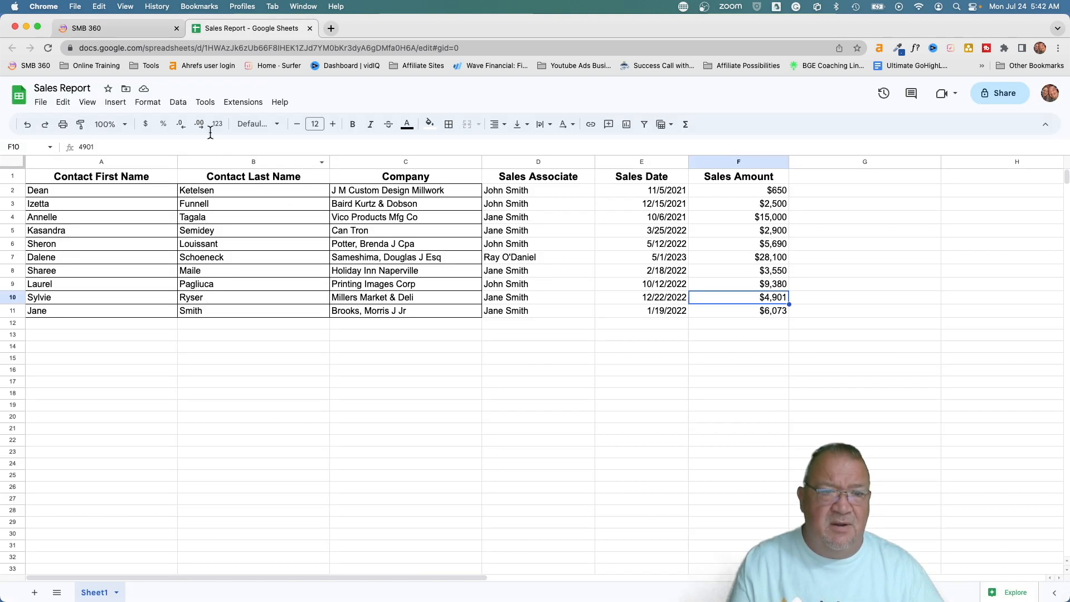
pyautogui.click(109, 30)
pyautogui.scroll(-1, 851, 381)
pyautogui.click(813, 433)
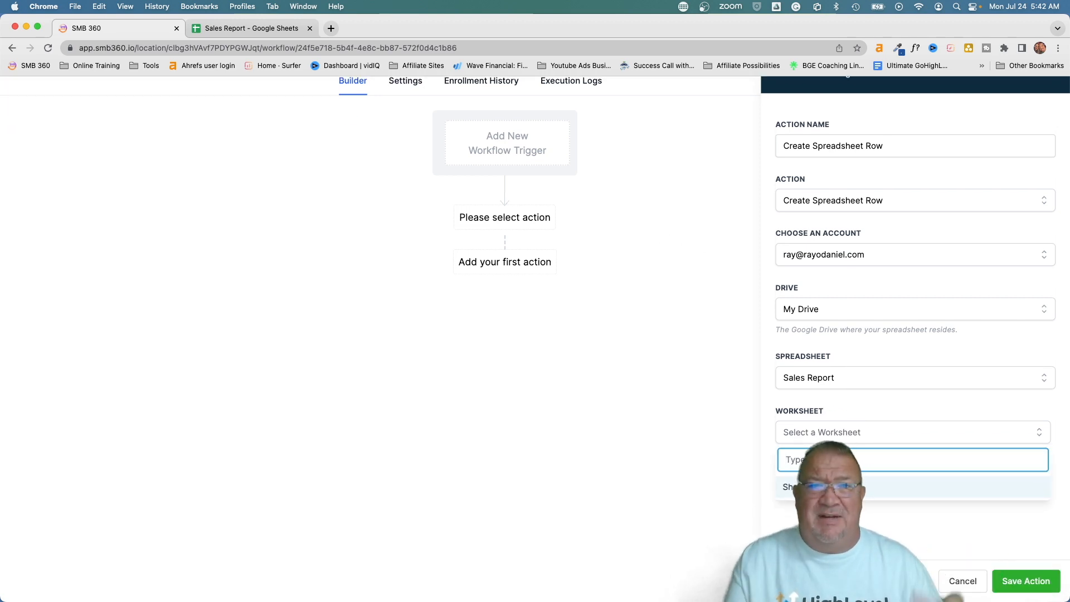
# Choose worksheet Sheet1 and starting column Contact First Name (A)
pyautogui.click(818, 487)
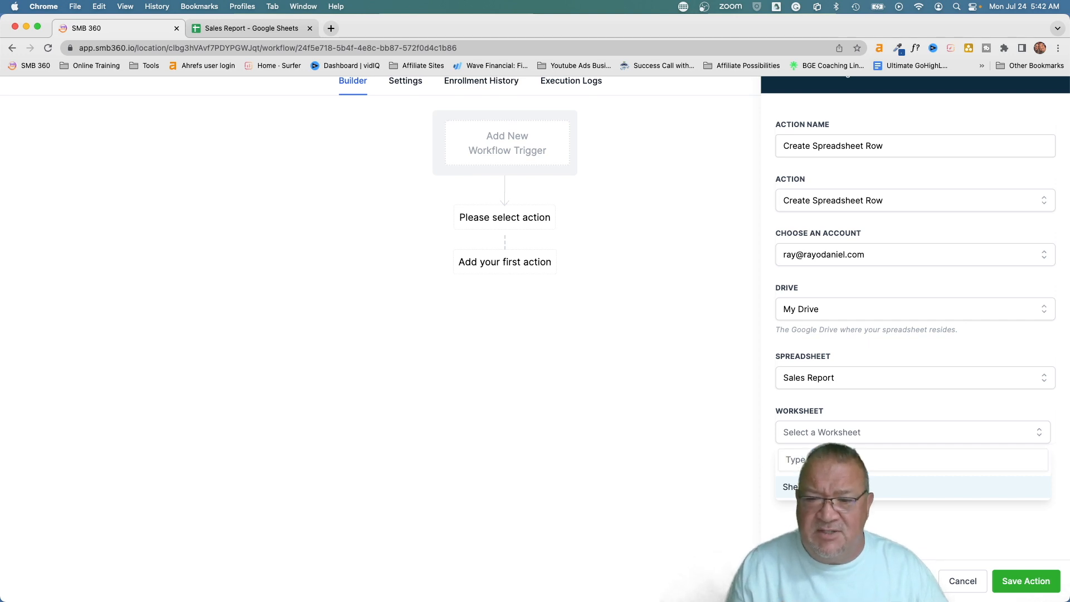
pyautogui.scroll(-1, 914, 480)
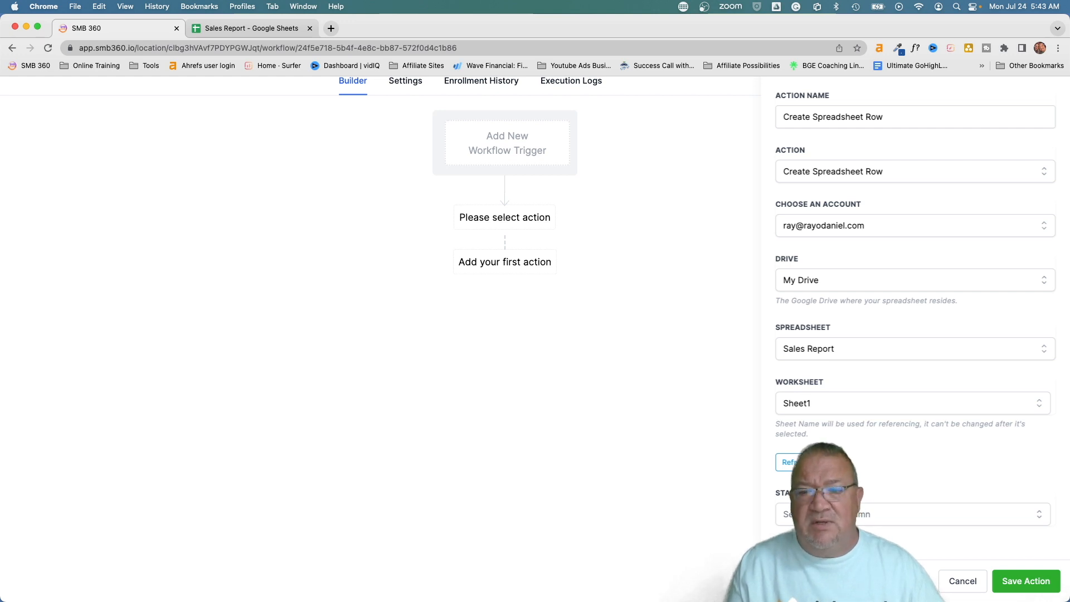
pyautogui.click(847, 514)
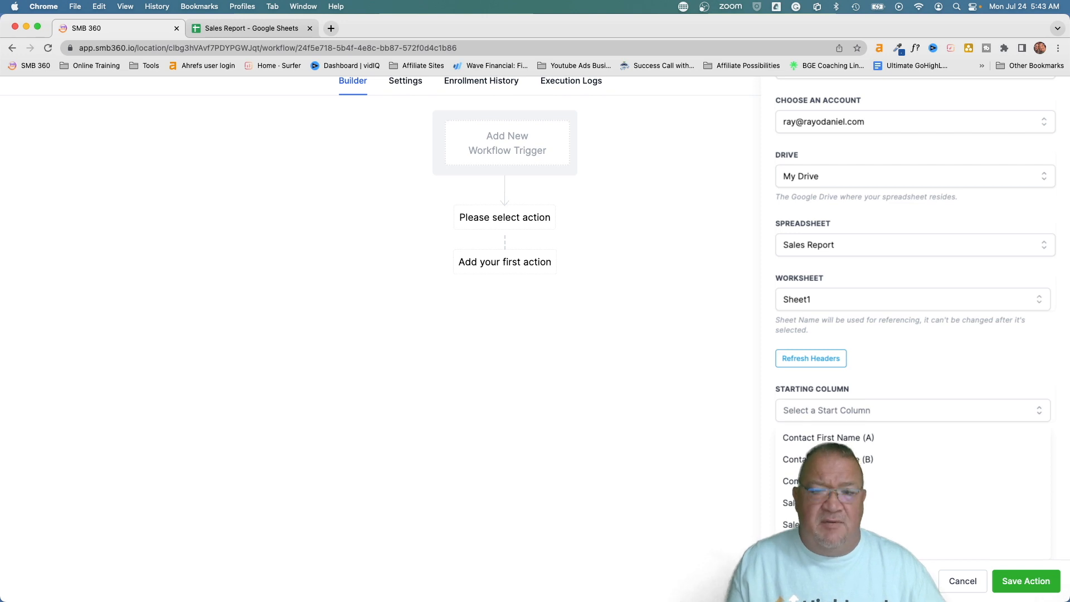
pyautogui.click(797, 437)
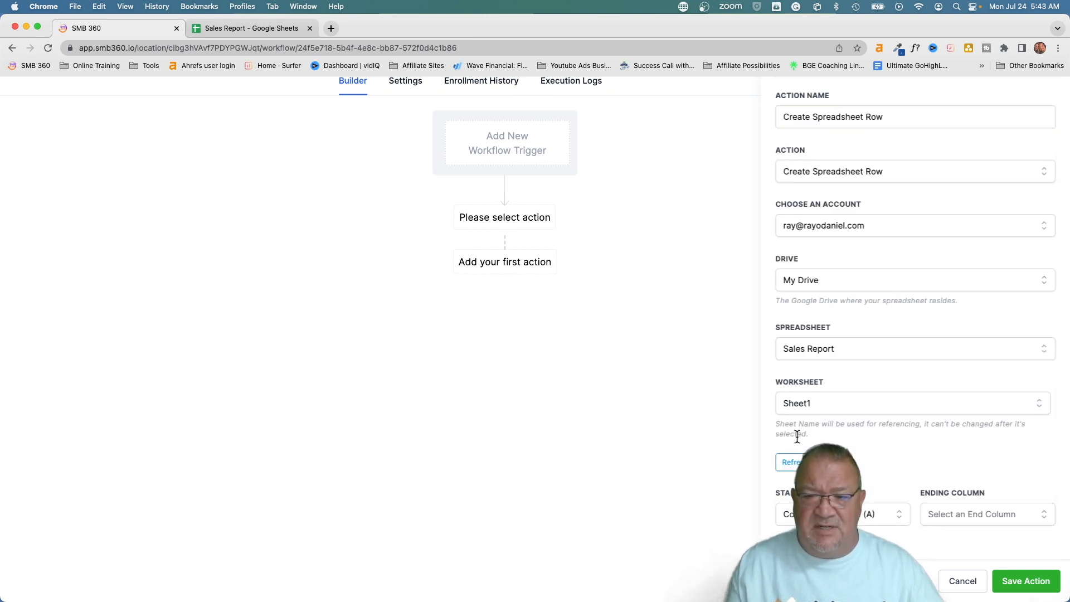
pyautogui.click(227, 28)
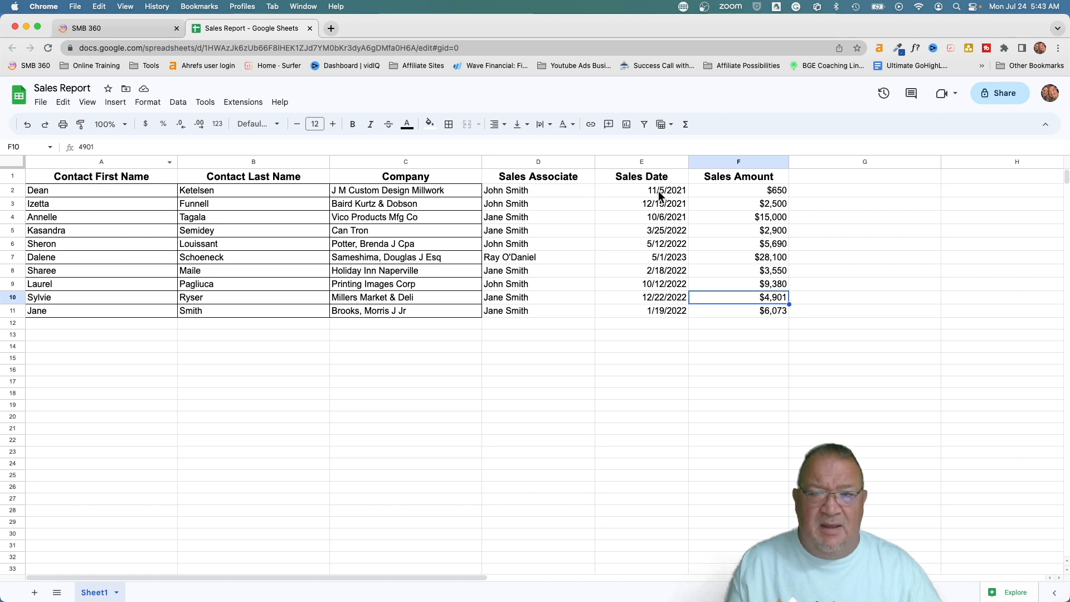
pyautogui.click(135, 26)
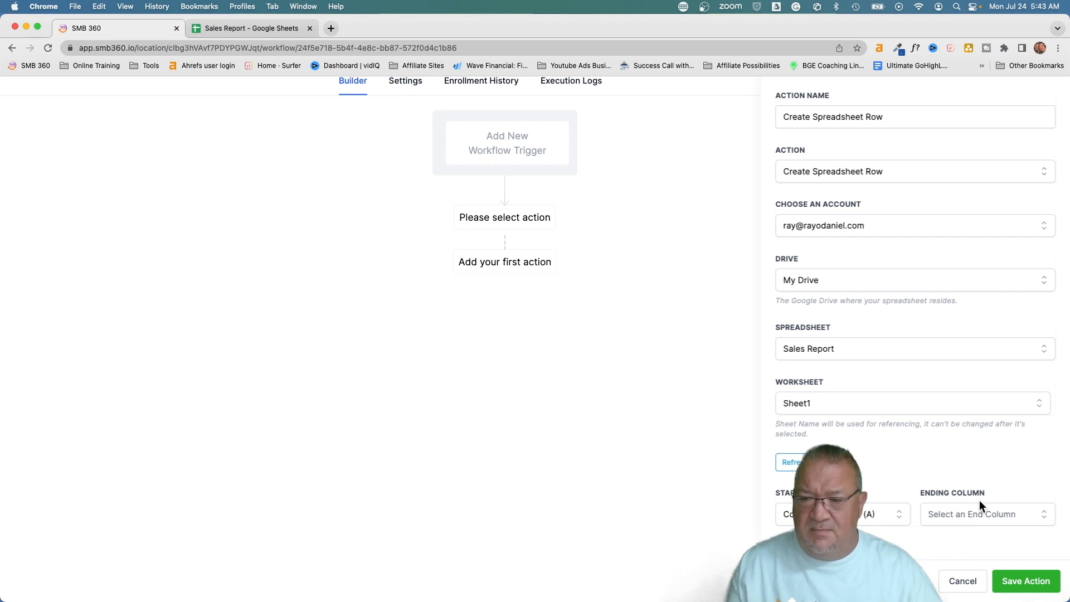
# Set the ending column to Sales Amount (F)
pyautogui.click(1022, 517)
pyautogui.scroll(-3, 1023, 517)
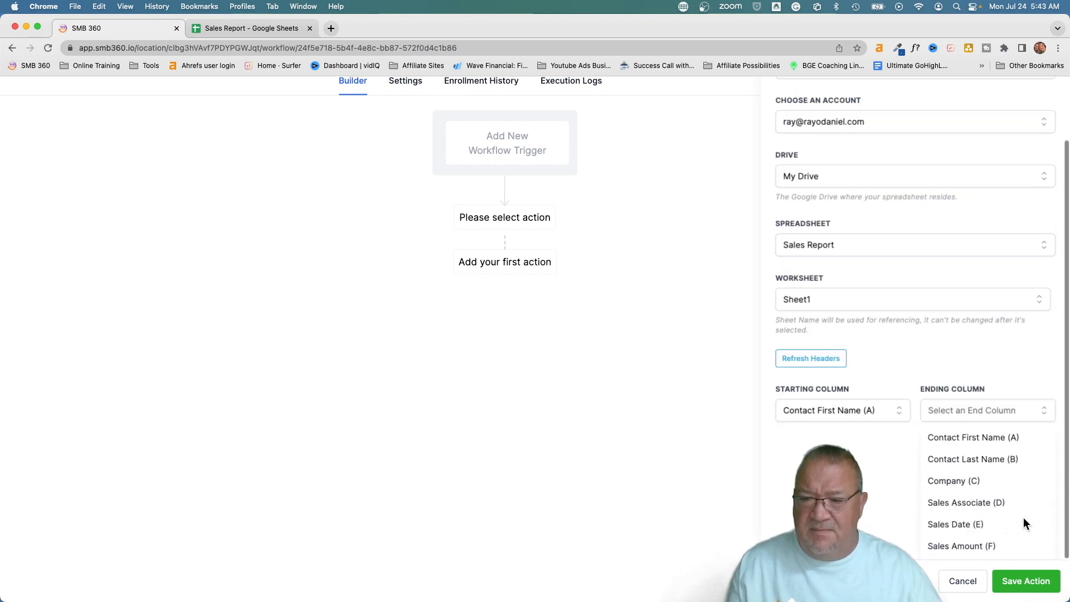
pyautogui.click(962, 546)
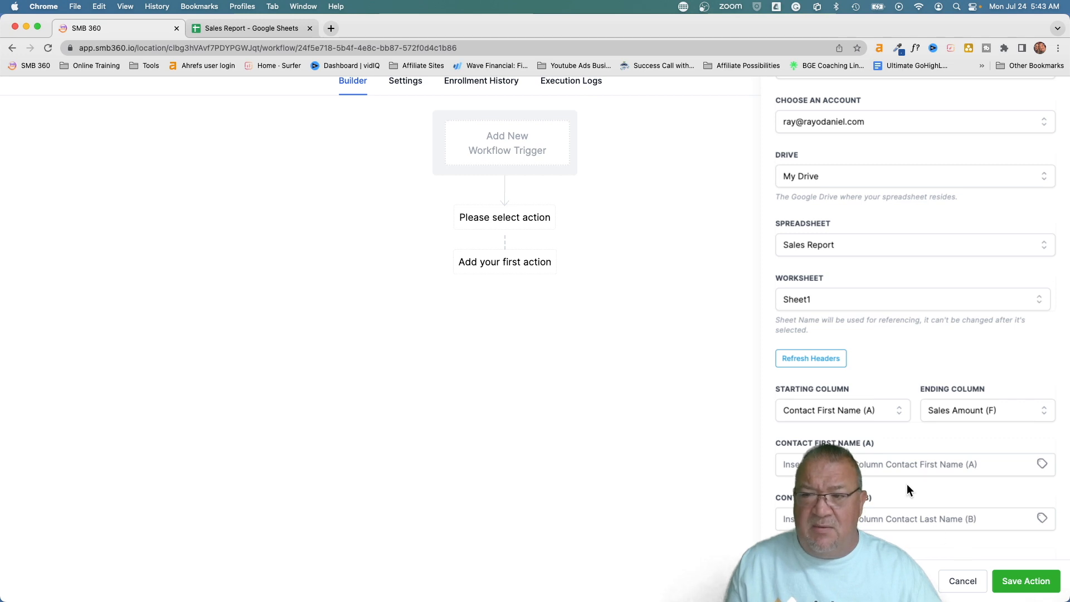
pyautogui.scroll(-5, 908, 484)
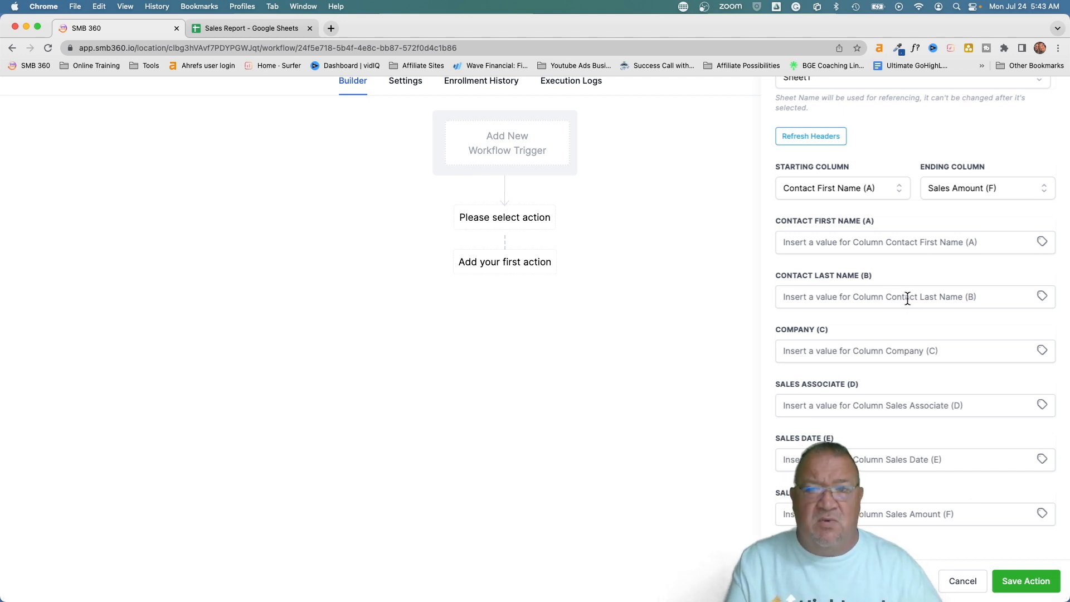
# Fill columns A and B with the contact's first name and last name
pyautogui.click(1043, 243)
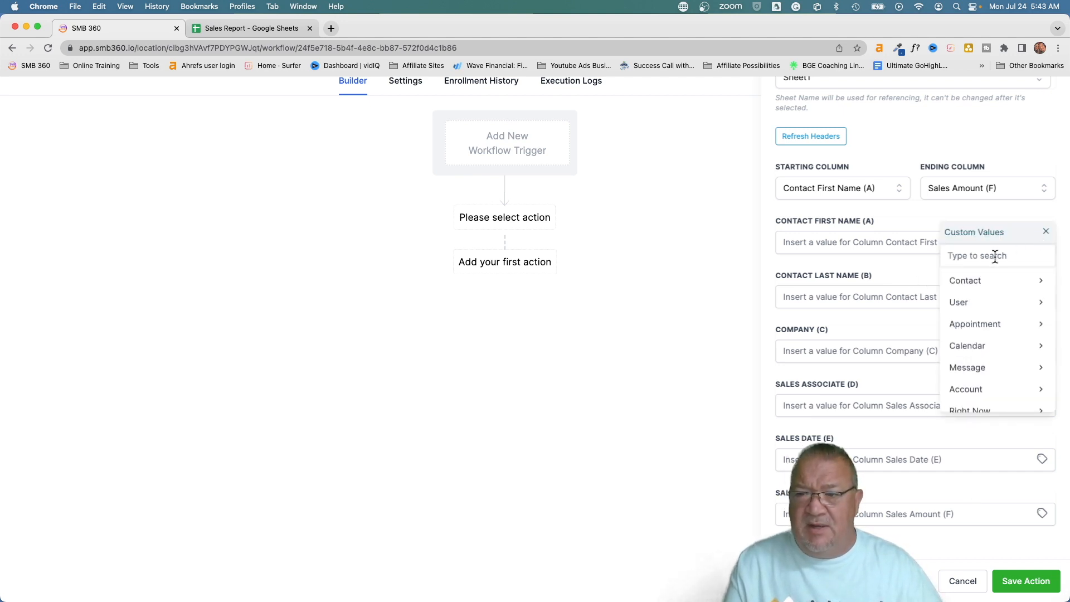
pyautogui.click(983, 281)
pyautogui.click(991, 304)
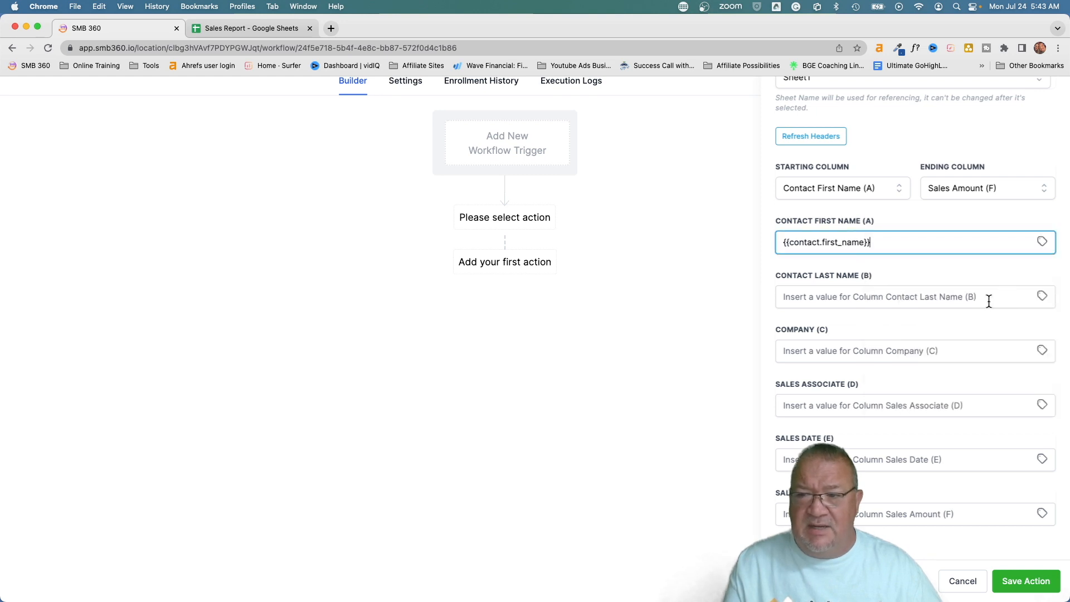
pyautogui.click(1042, 298)
pyautogui.click(991, 335)
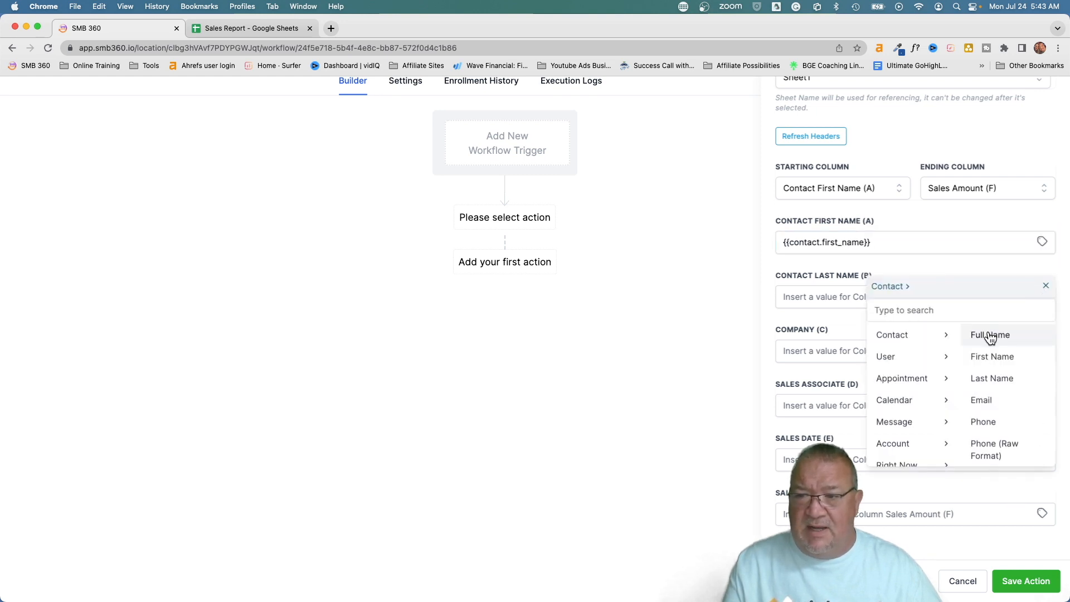
pyautogui.click(992, 378)
# Map Company to the contact's company name and Sales Associate to {{user.name}}
pyautogui.click(1043, 350)
pyautogui.click(1003, 389)
pyautogui.scroll(-3, 1006, 434)
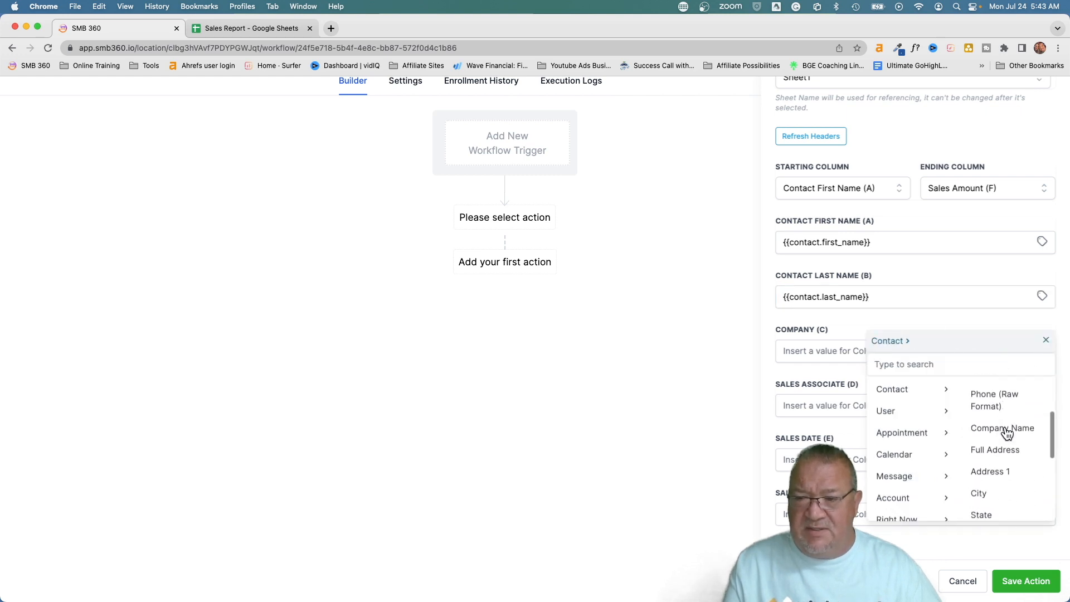
pyautogui.click(990, 430)
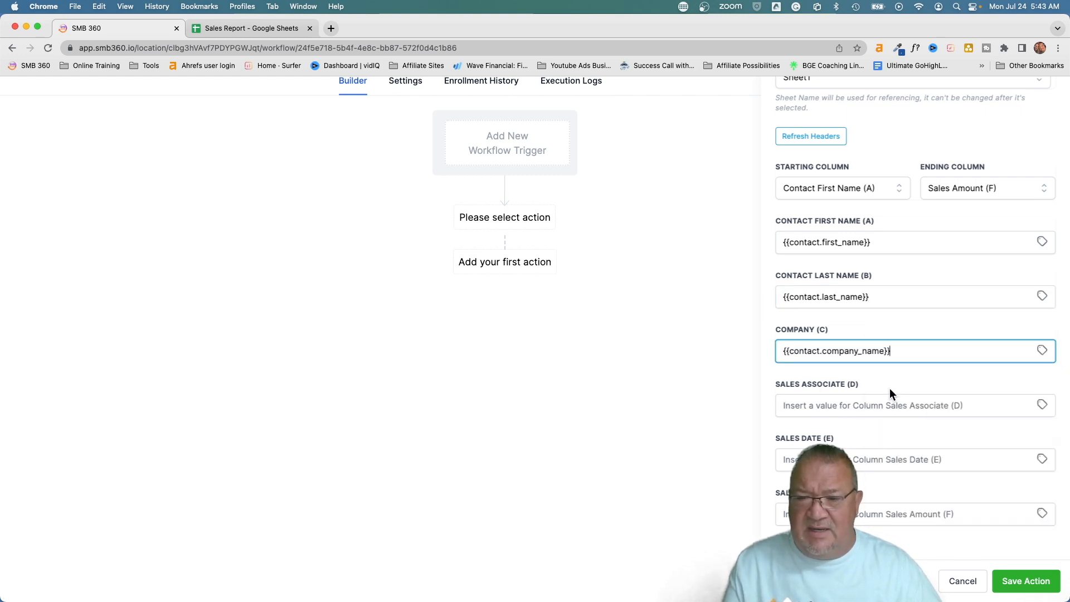
pyautogui.click(1042, 406)
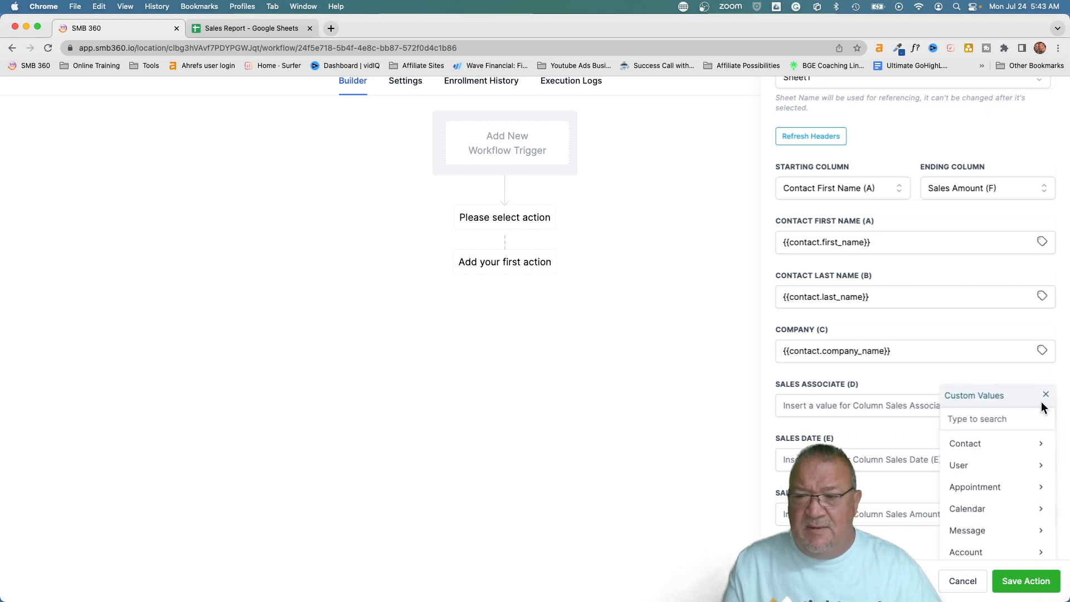
pyautogui.click(976, 466)
pyautogui.click(983, 445)
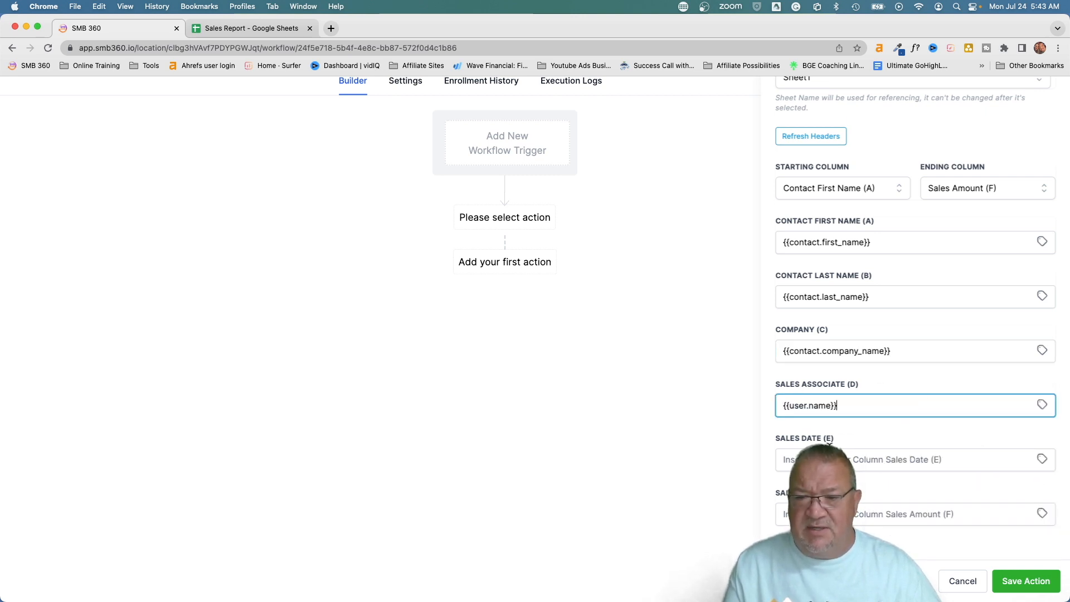
pyautogui.click(824, 460)
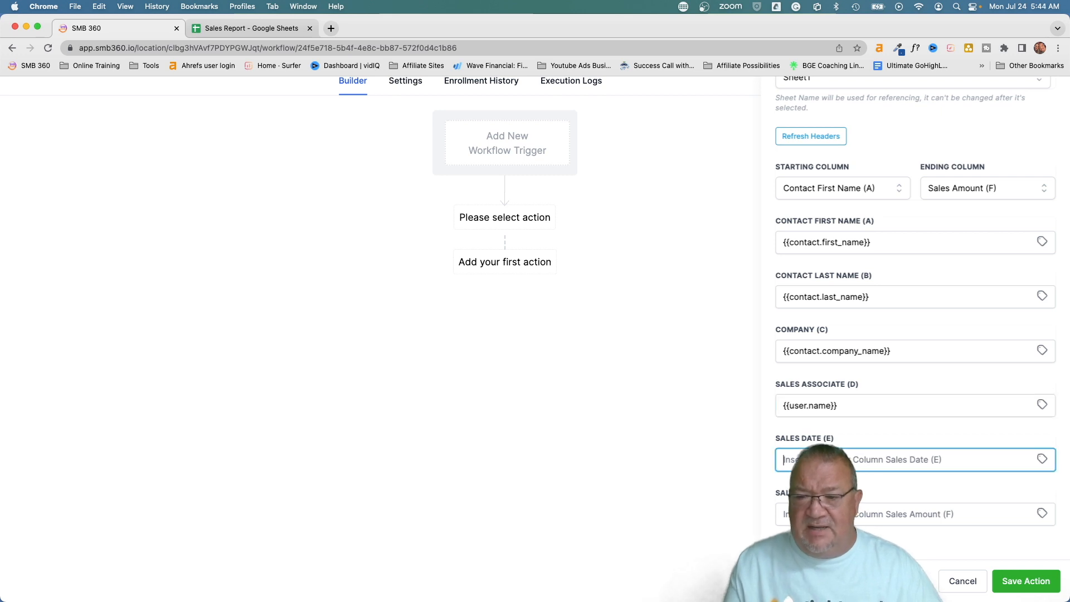
# Insert today's date (Right Now > Date) into the Sales Date field
pyautogui.click(1042, 462)
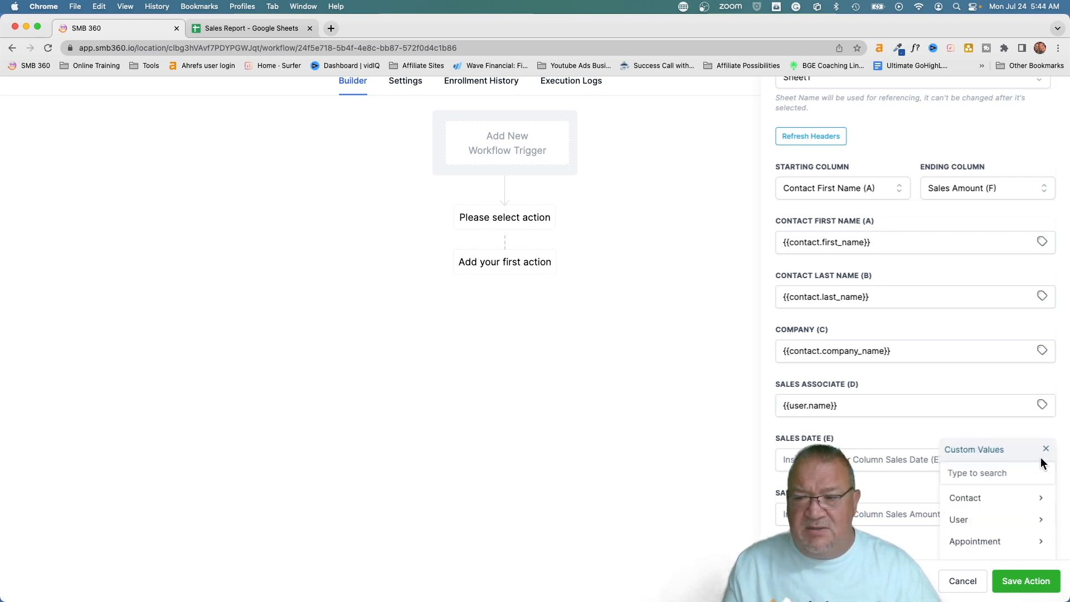
pyautogui.scroll(-2, 1041, 462)
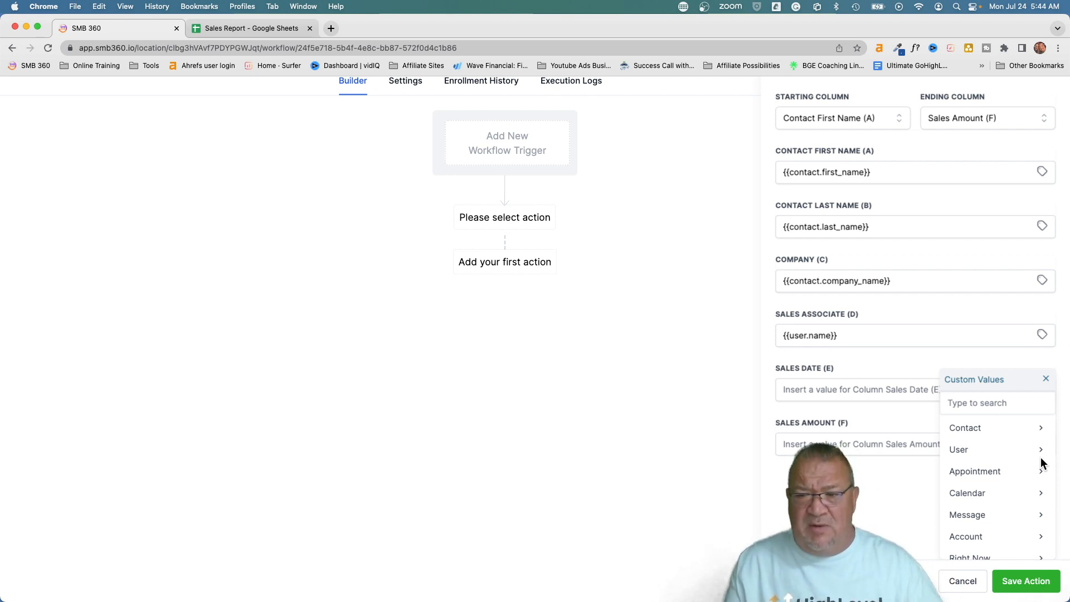
pyautogui.click(996, 473)
pyautogui.scroll(-3, 992, 471)
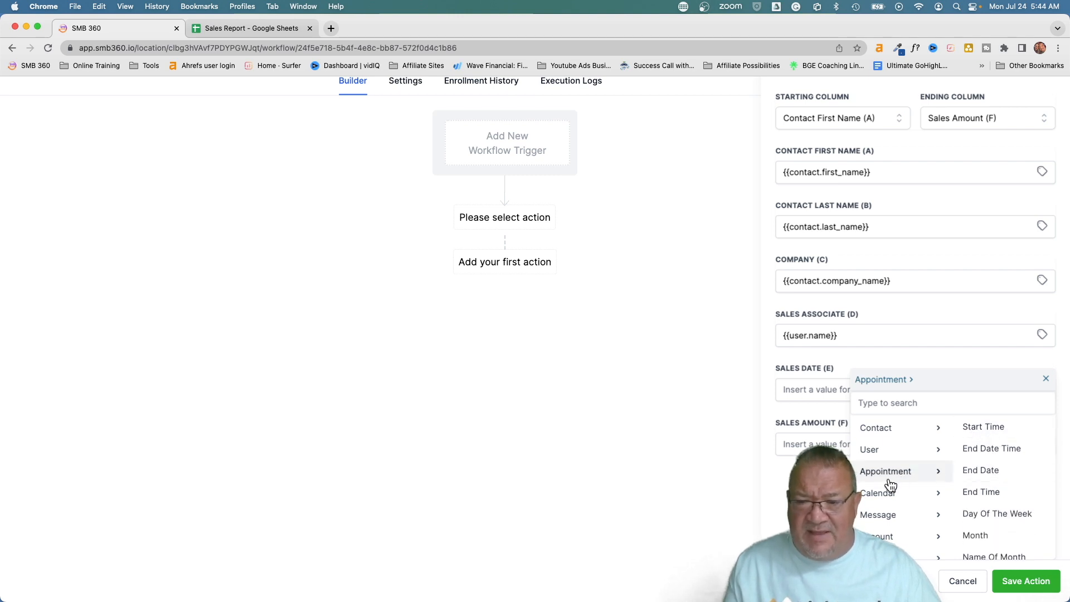
pyautogui.scroll(-2, 889, 482)
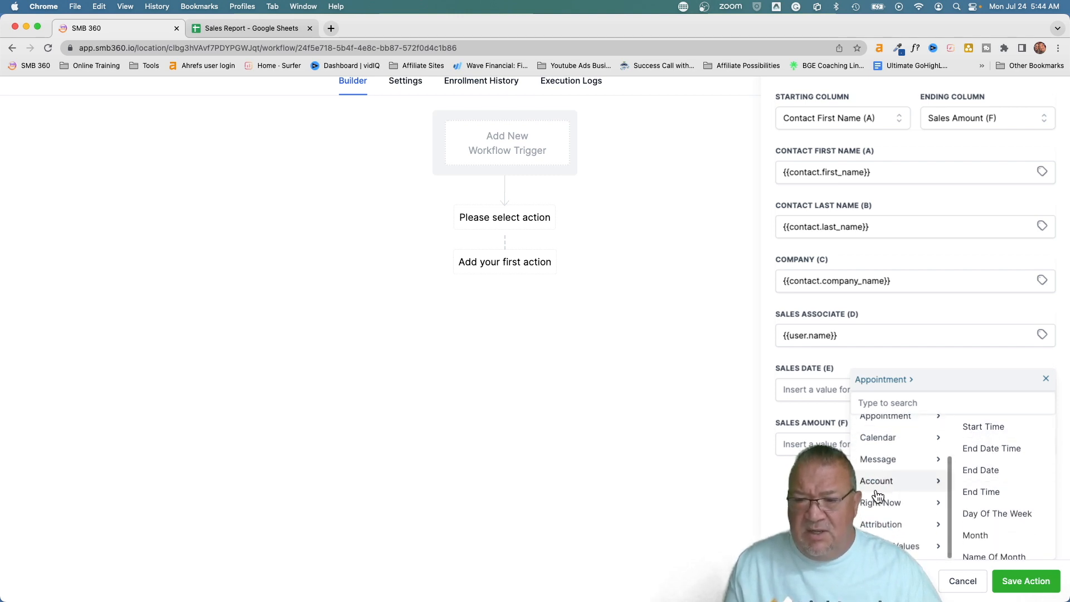
pyautogui.click(884, 504)
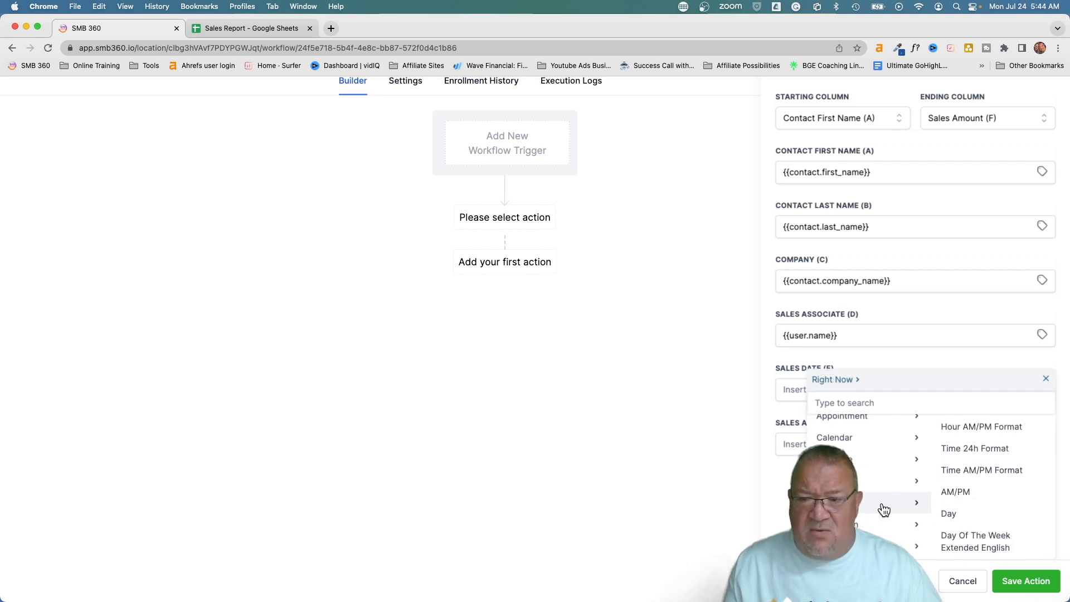
pyautogui.scroll(-2, 1039, 509)
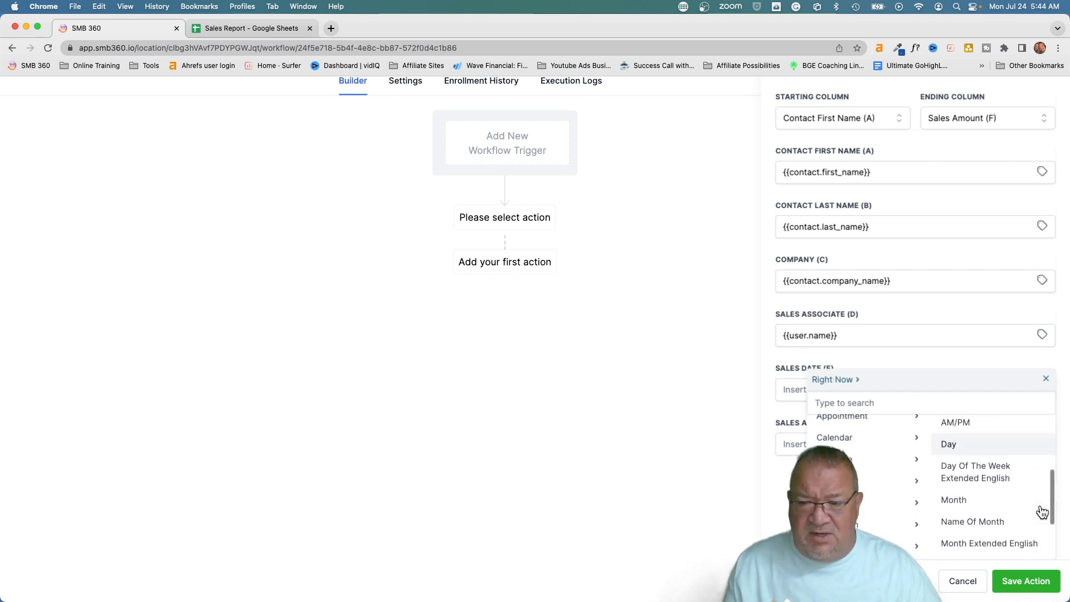
pyautogui.scroll(-2, 1043, 511)
pyautogui.click(959, 547)
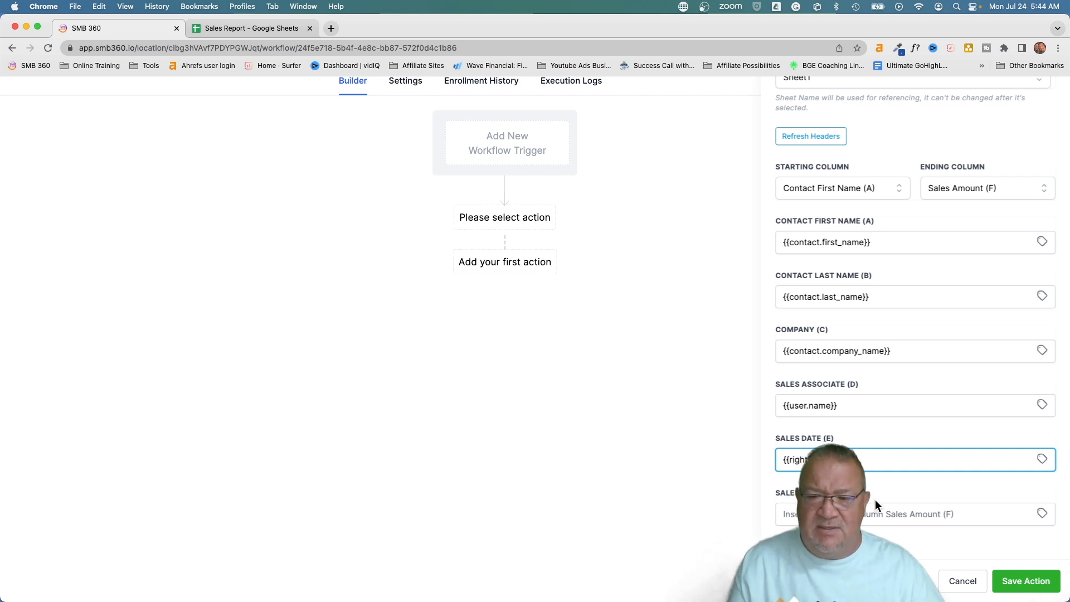
# Map Sales Amount to the contact's Last Sale Amount custom field and save the action
pyautogui.click(1042, 512)
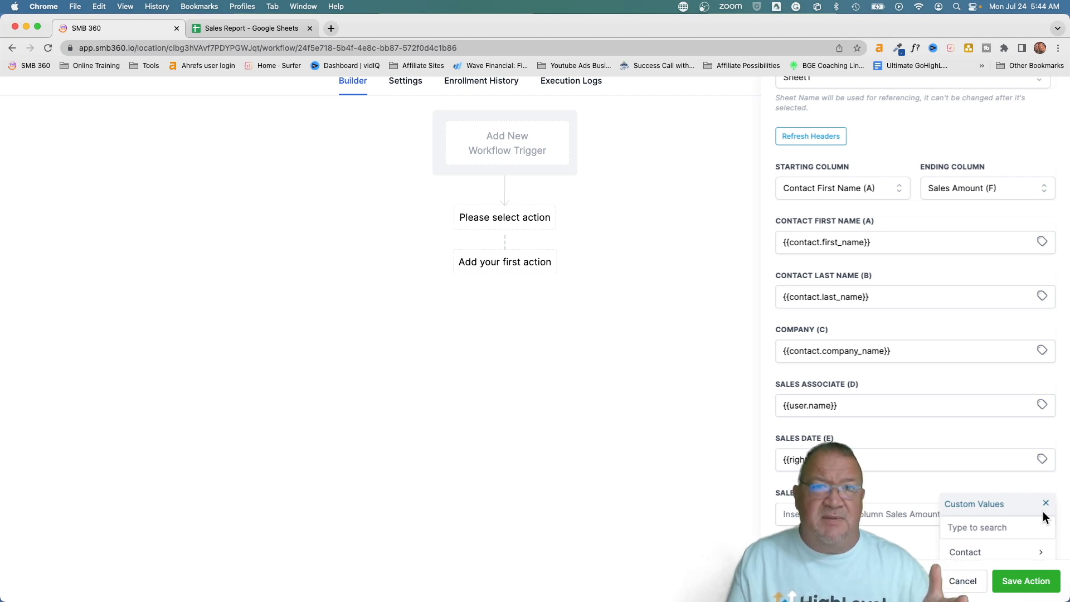
pyautogui.scroll(-3, 1043, 510)
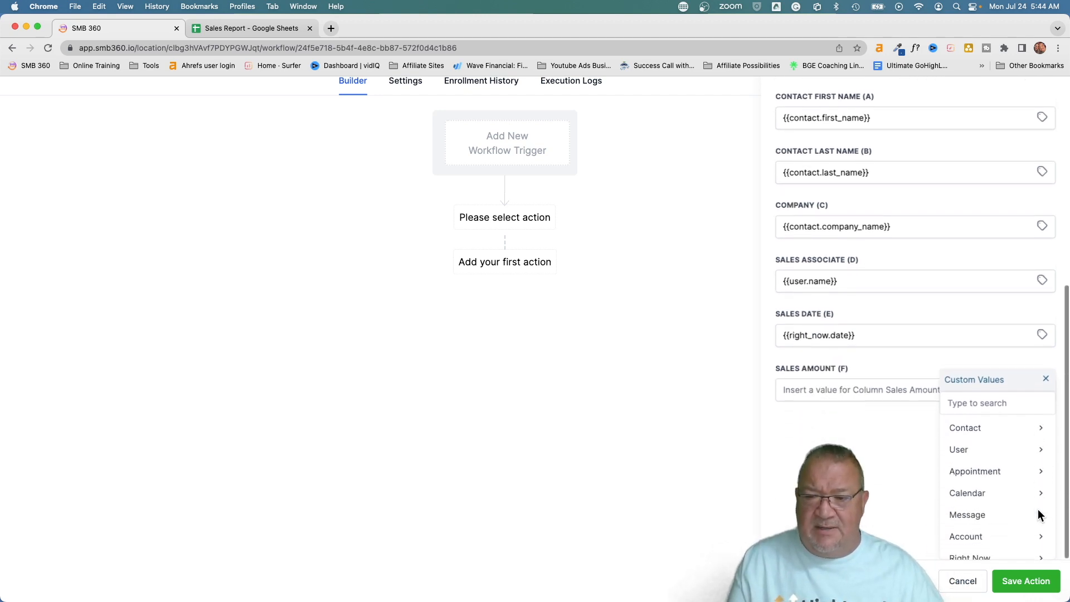
pyautogui.click(968, 430)
pyautogui.scroll(-5, 997, 471)
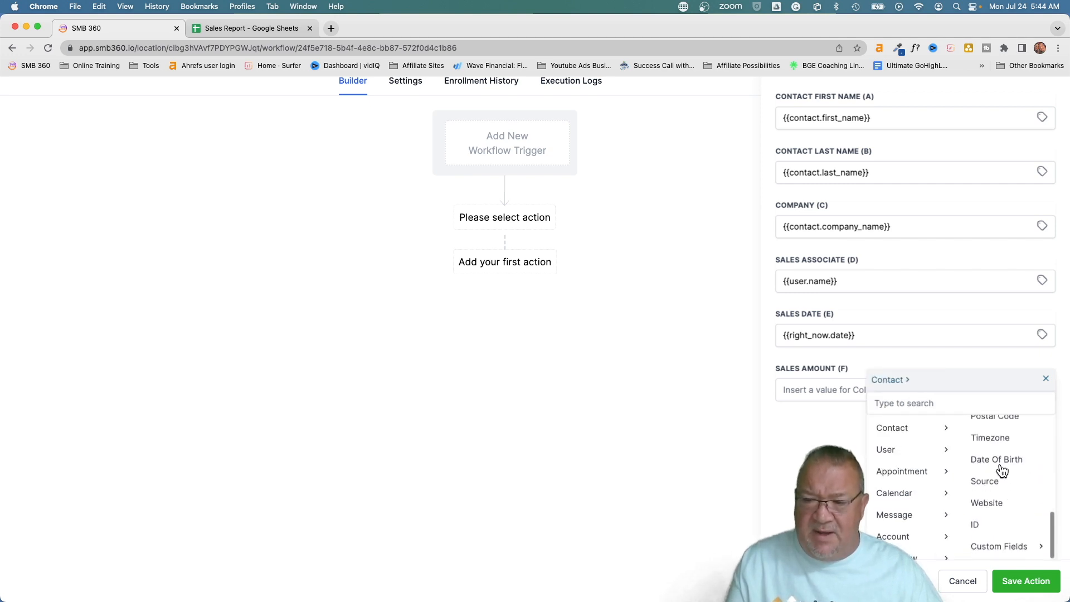
pyautogui.click(995, 550)
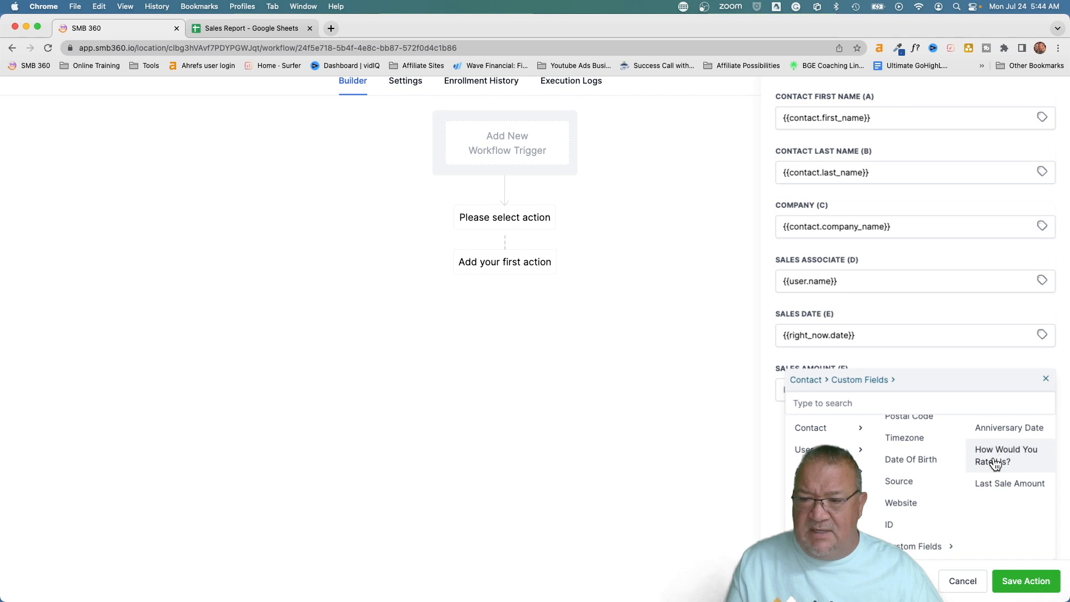
pyautogui.click(997, 484)
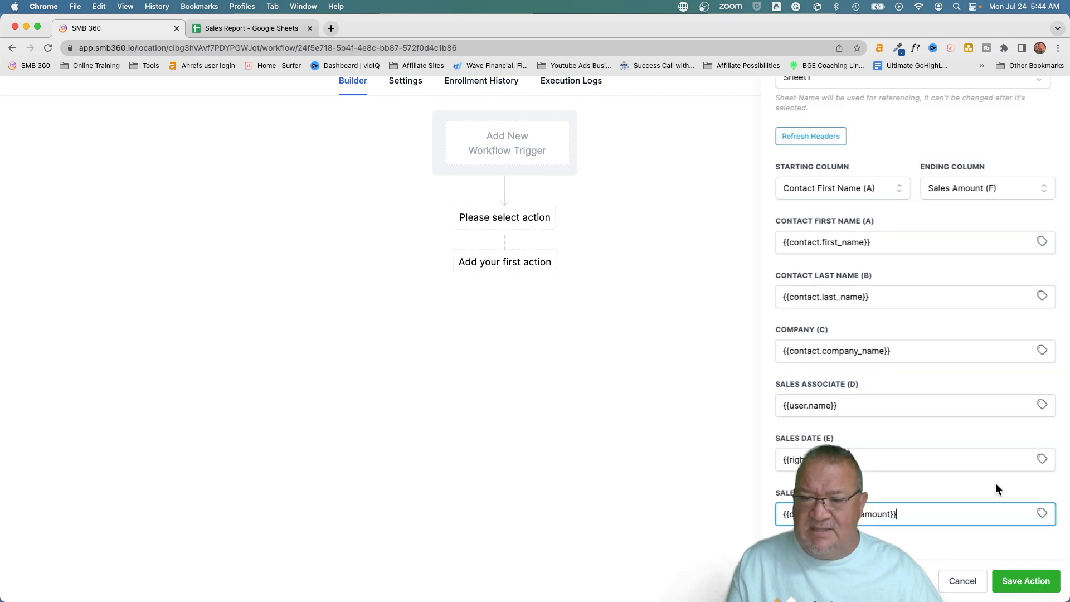
pyautogui.click(1022, 584)
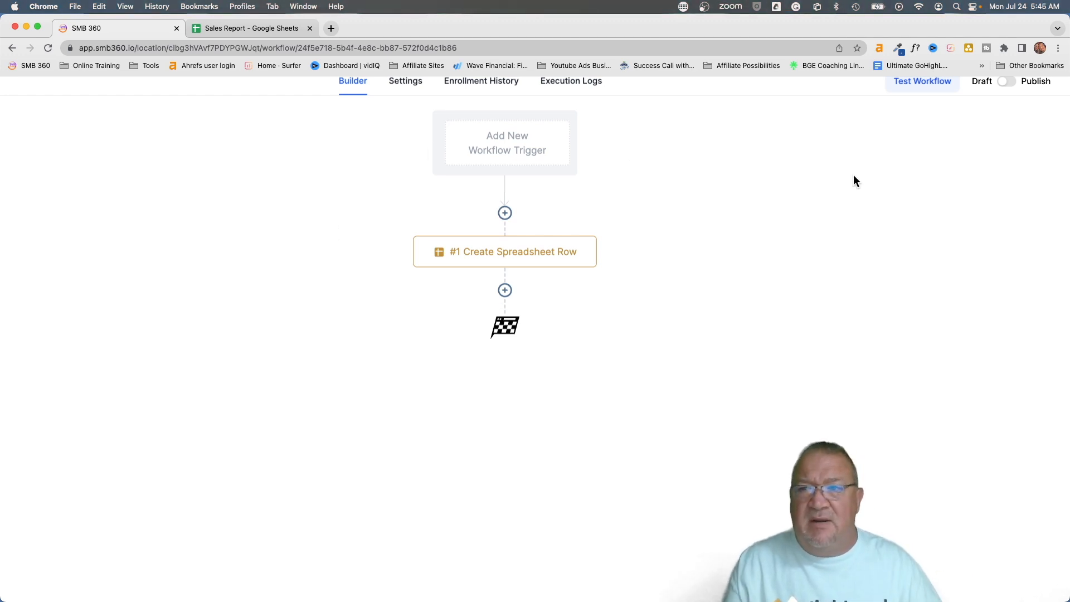
# Save the Google Sheet workflow, return to Workflows, and switch to the Sales Report spreadsheet tab
pyautogui.scroll(2, 809, 177)
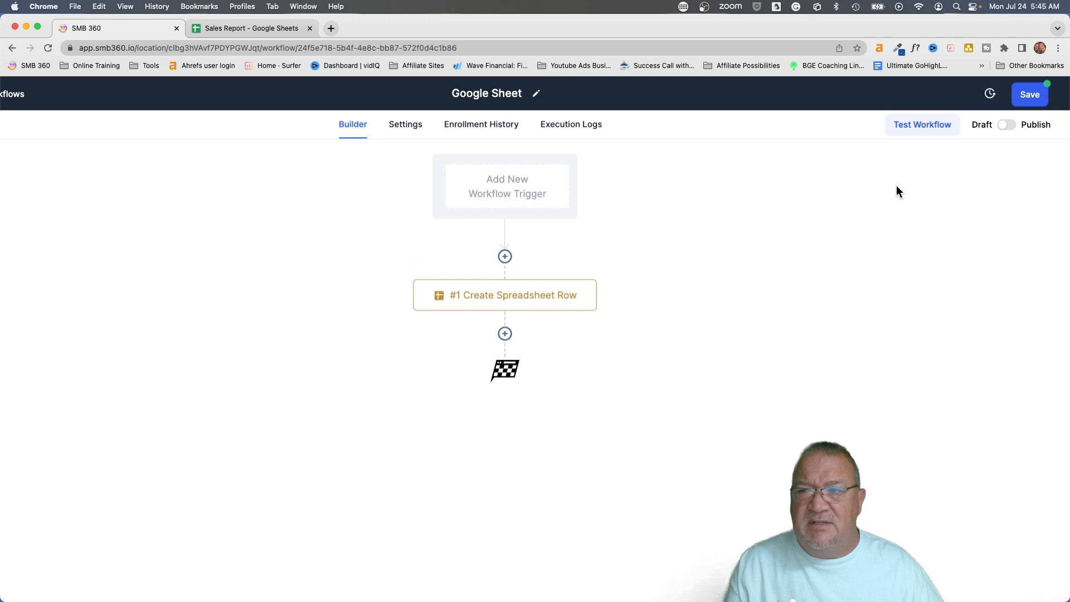
pyautogui.click(1031, 96)
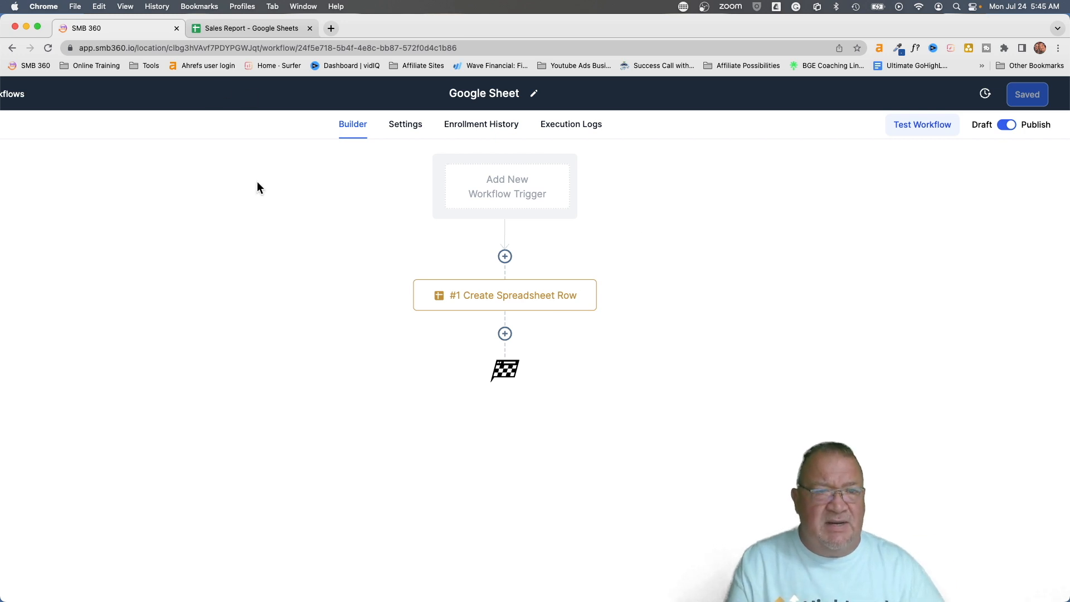
pyautogui.click(60, 94)
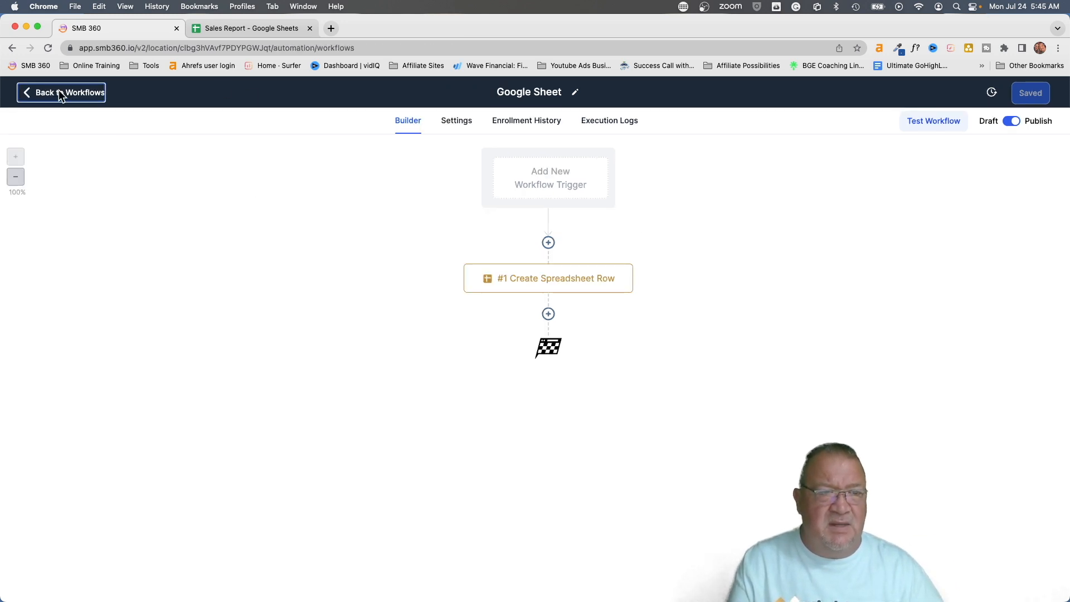
pyautogui.click(228, 29)
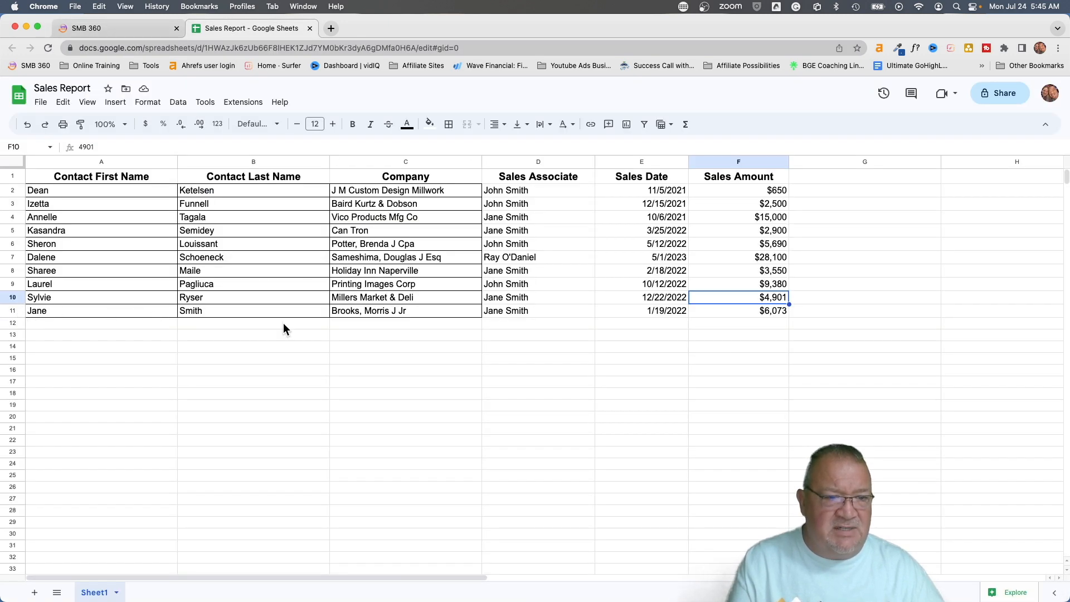
# Select one contact in Contacts and add it to Workflow - Google Sheet with a short description
pyautogui.click(97, 28)
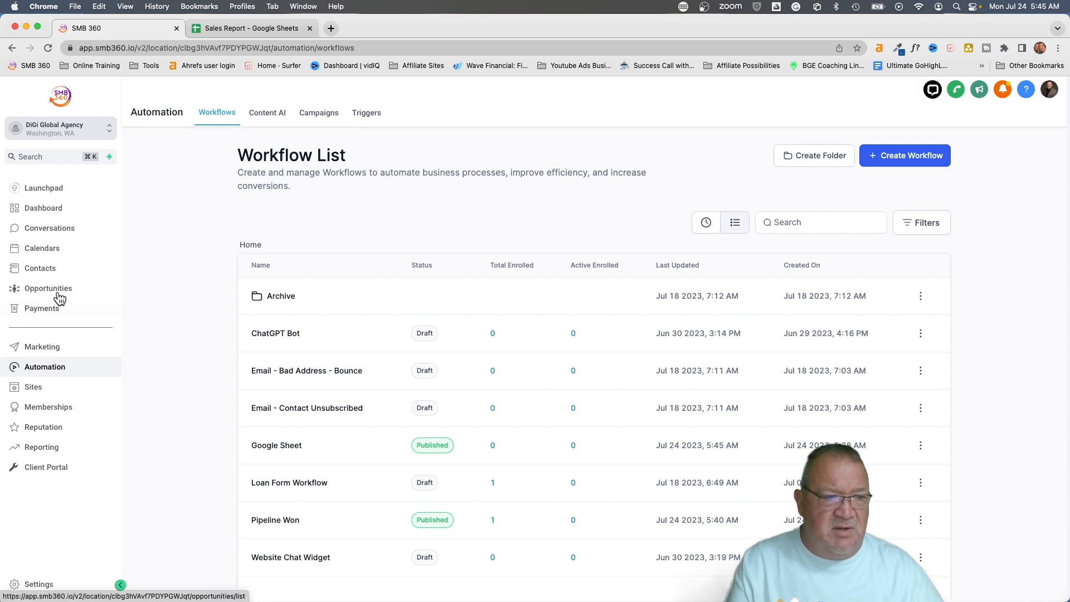
pyautogui.click(40, 268)
pyautogui.click(165, 296)
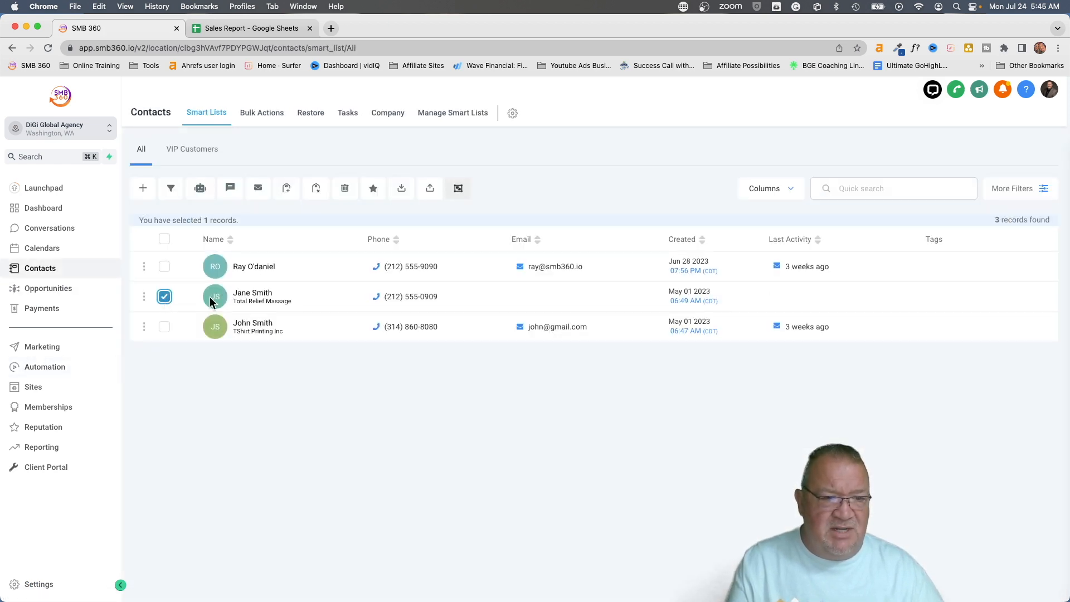
pyautogui.click(199, 189)
pyautogui.click(640, 308)
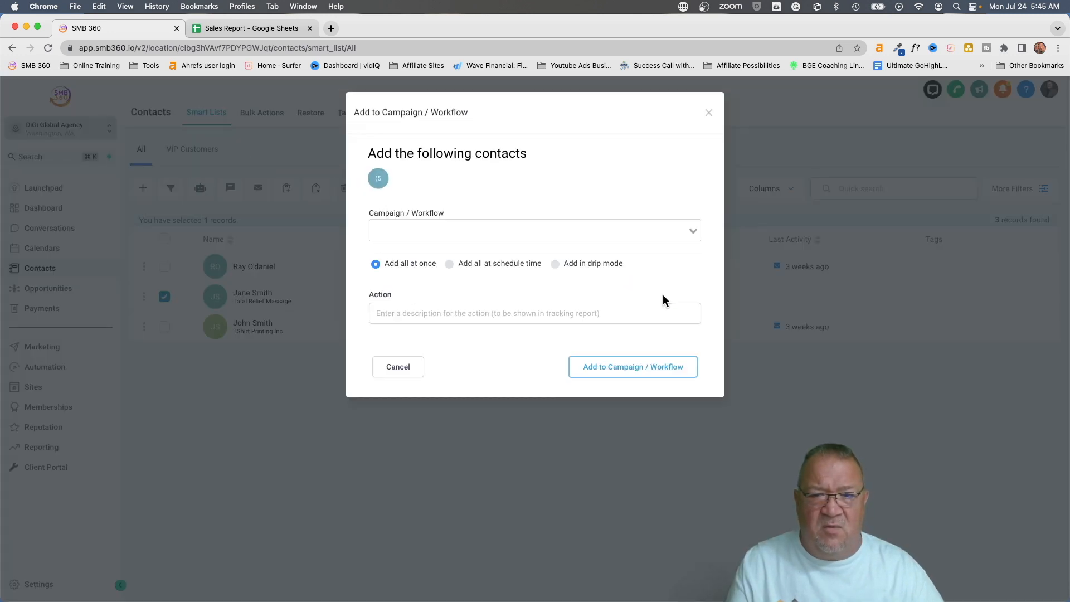
pyautogui.click(443, 231)
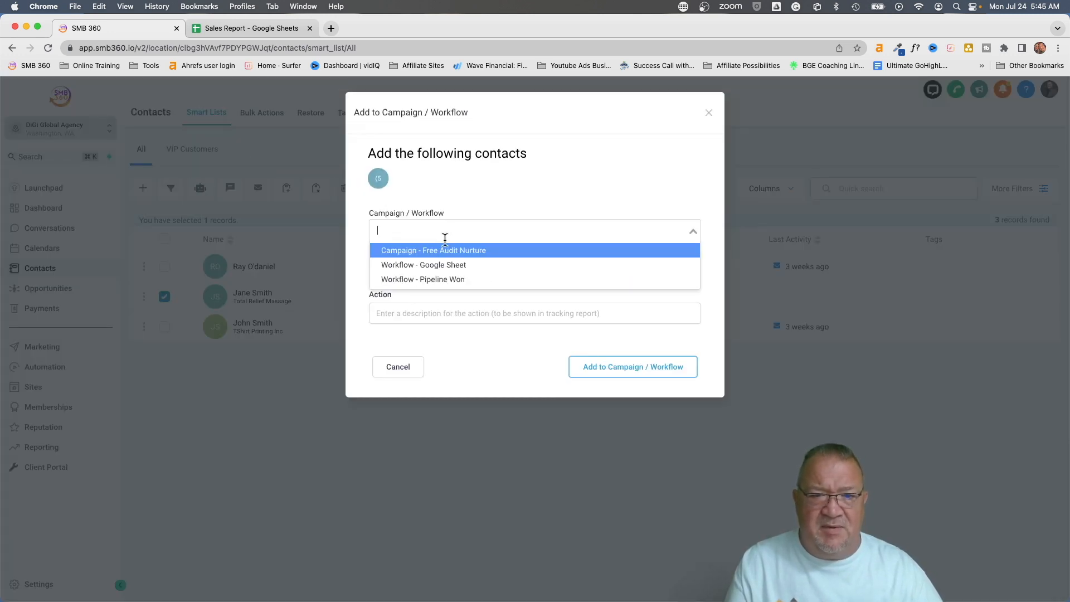
pyautogui.click(450, 266)
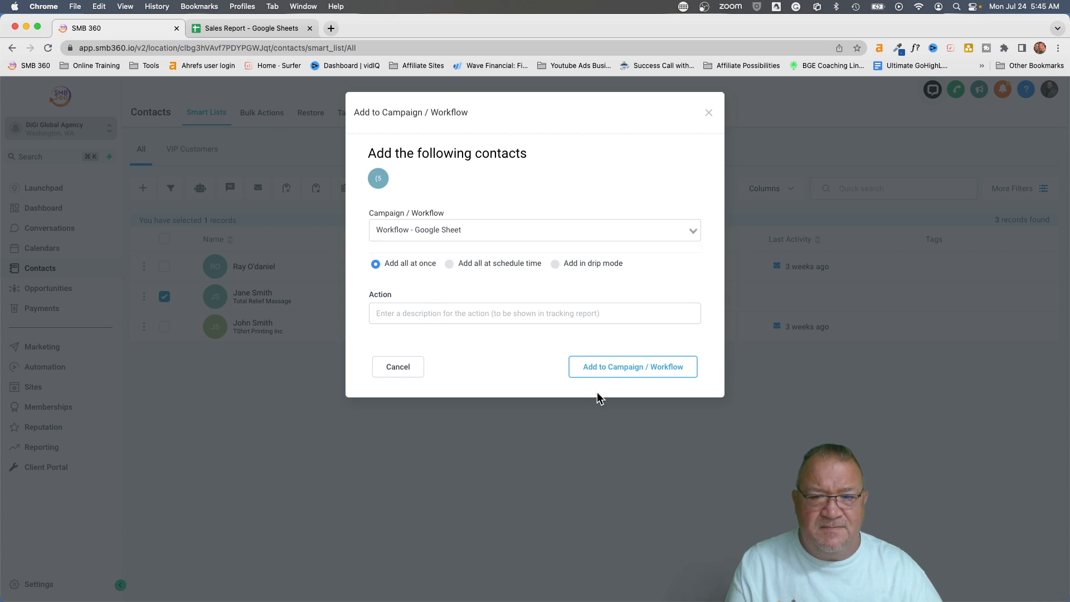
pyautogui.click(453, 322)
pyautogui.write('demo')
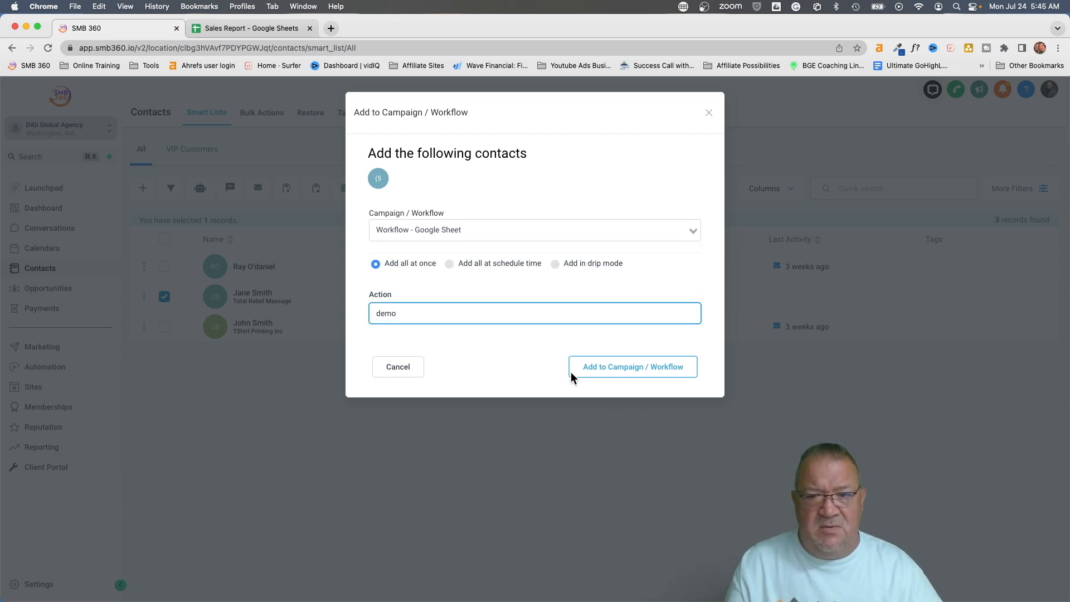
pyautogui.click(619, 372)
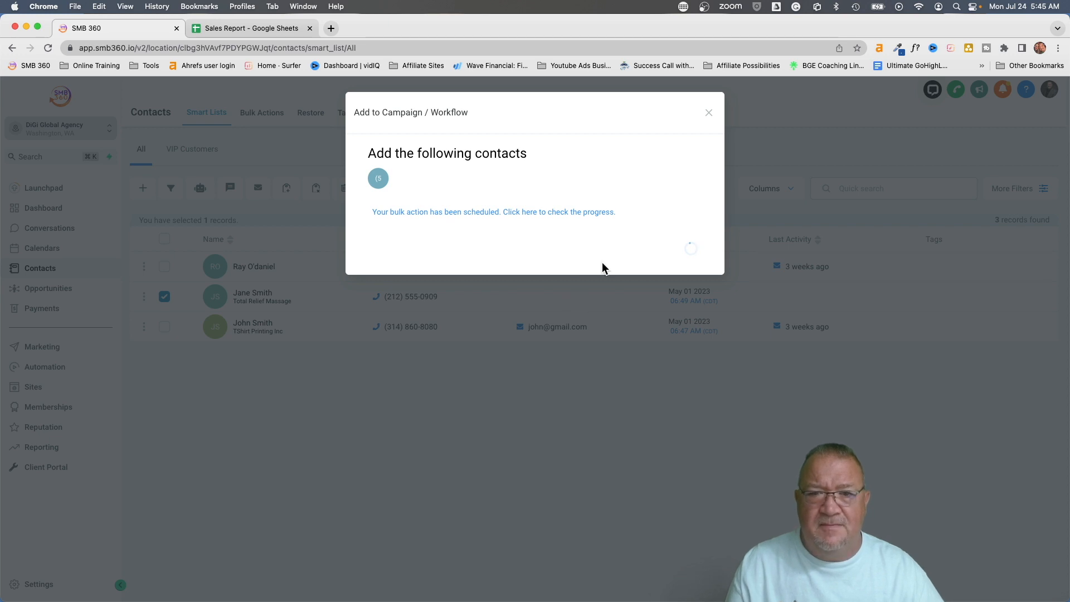
pyautogui.click(676, 252)
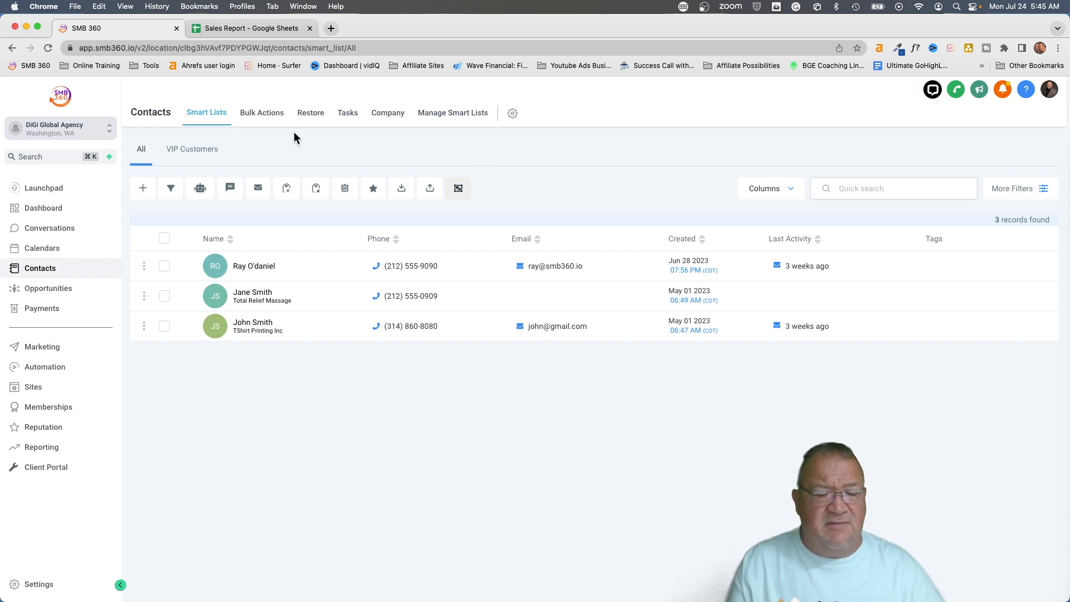
# Allow contacts to re-enter the Google Sheet workflow, save its settings, then switch to the Sales Report
pyautogui.click(58, 364)
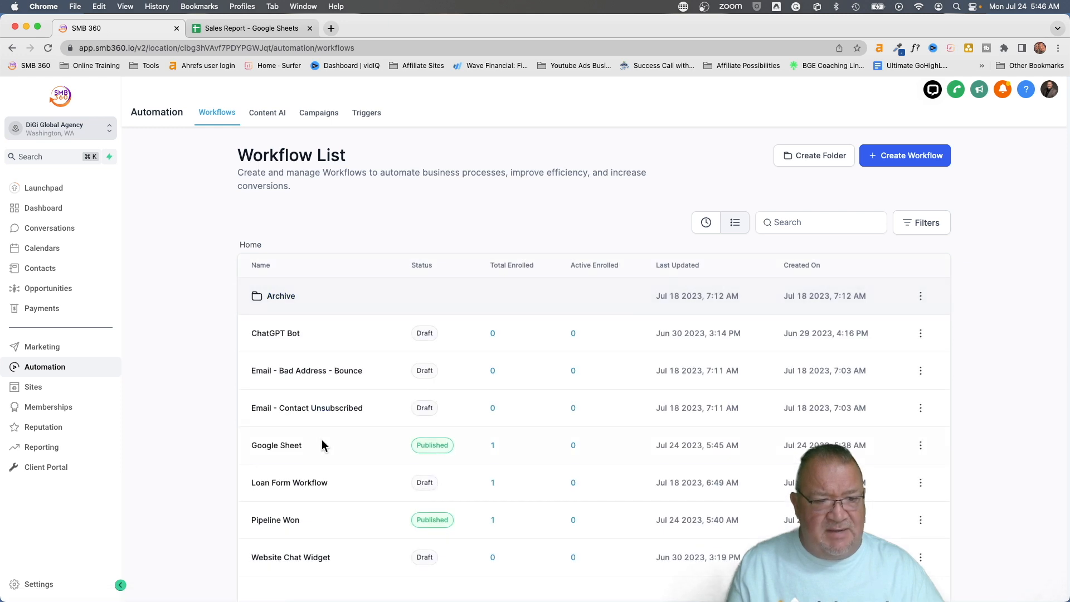
pyautogui.click(278, 446)
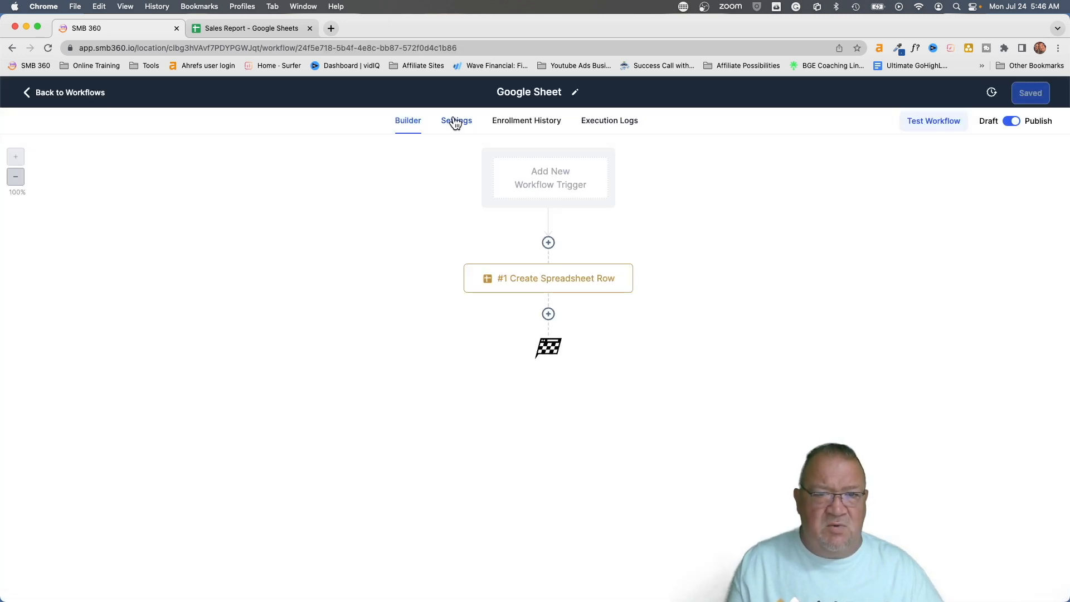
pyautogui.click(455, 121)
pyautogui.click(201, 260)
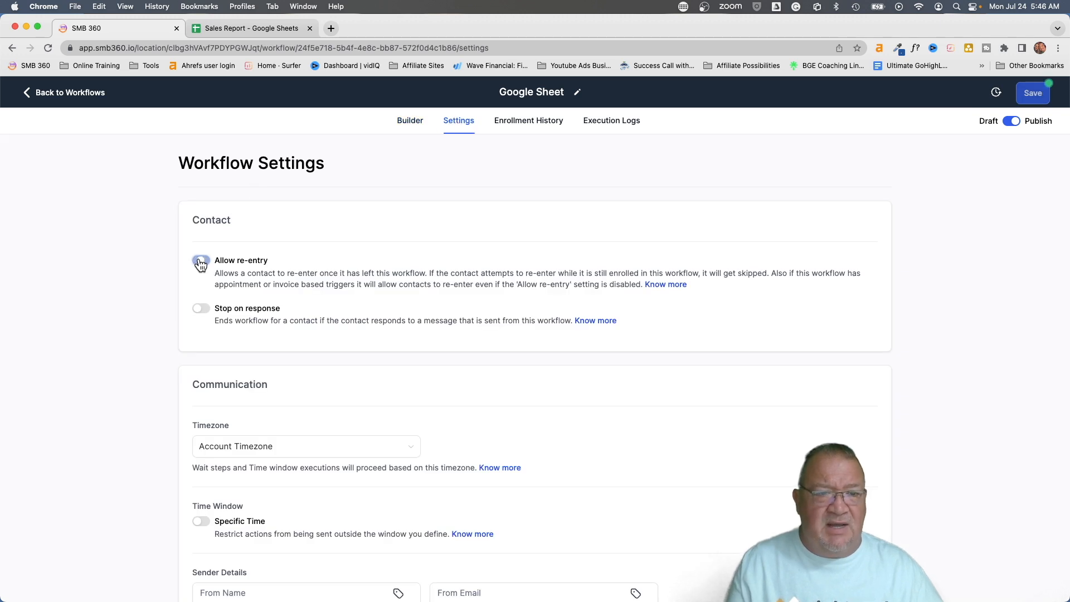
pyautogui.click(1033, 94)
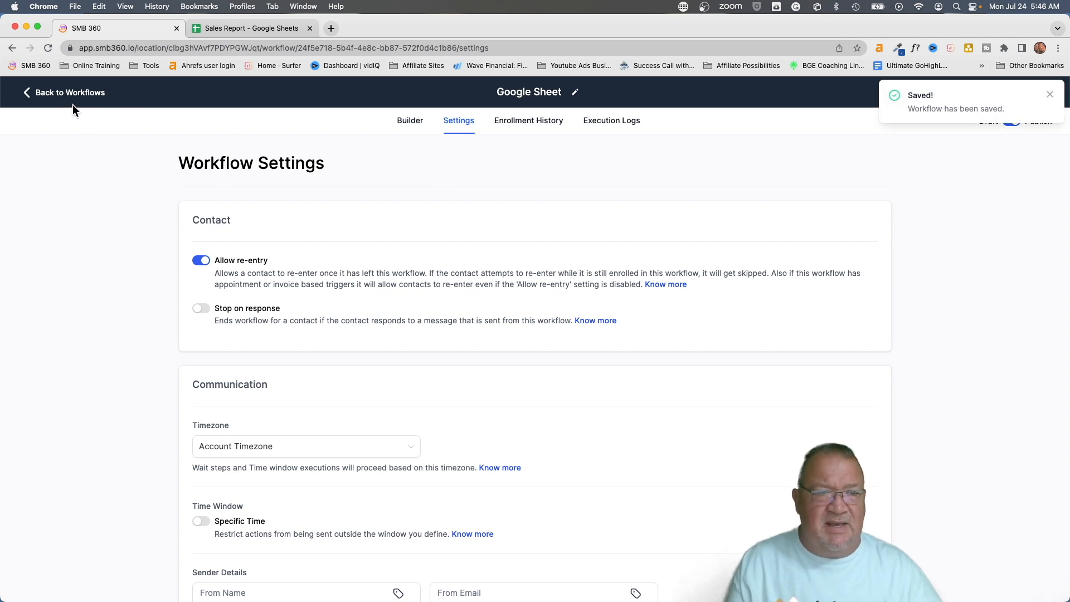
pyautogui.click(62, 92)
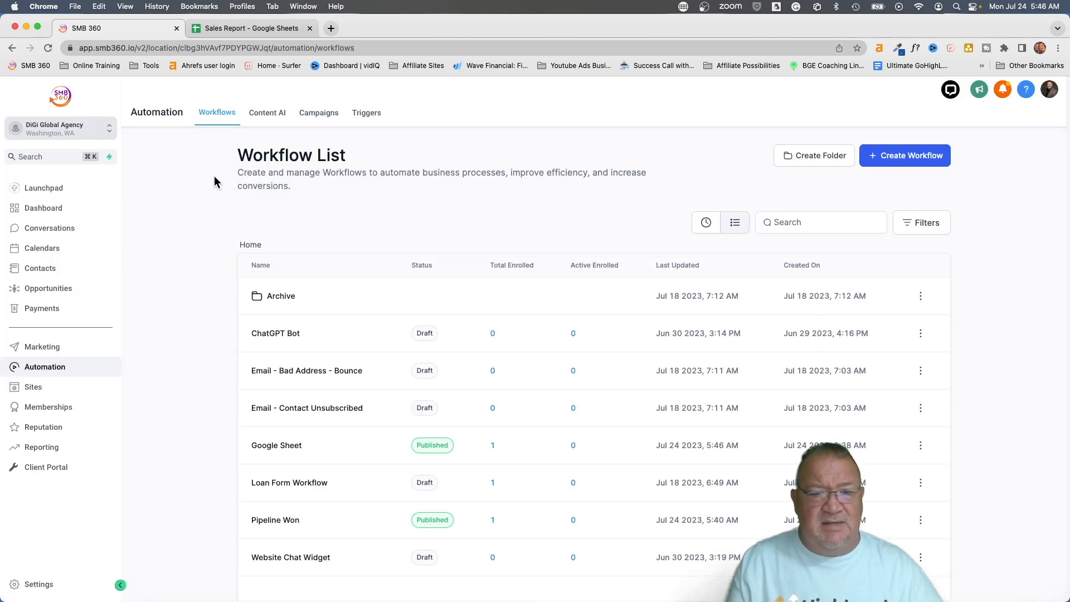
pyautogui.click(252, 25)
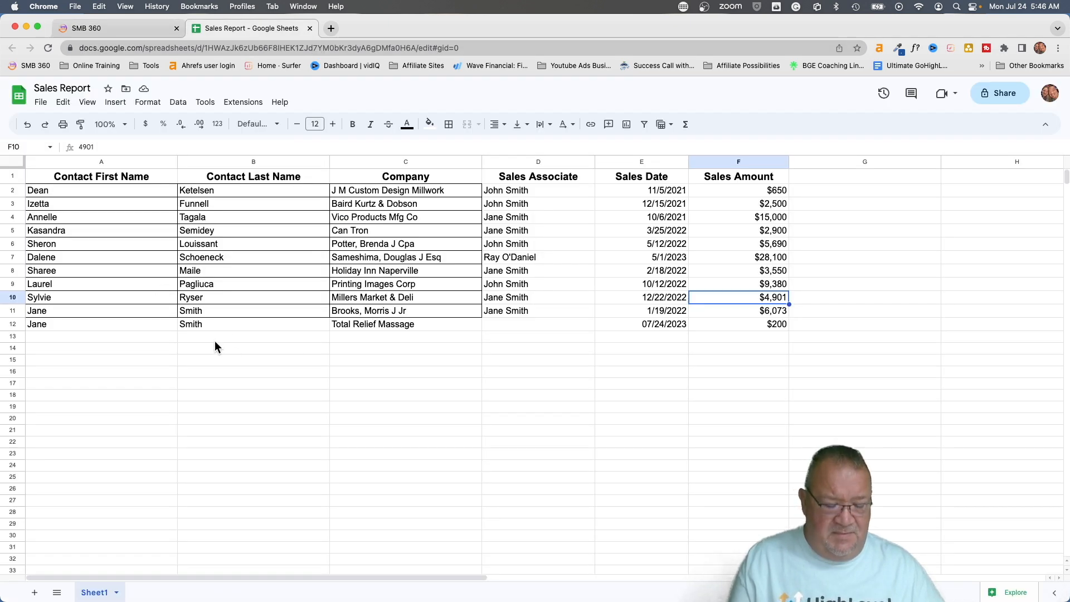
# Zoom the Sales Report sheet in to 150%
pyautogui.click(226, 350)
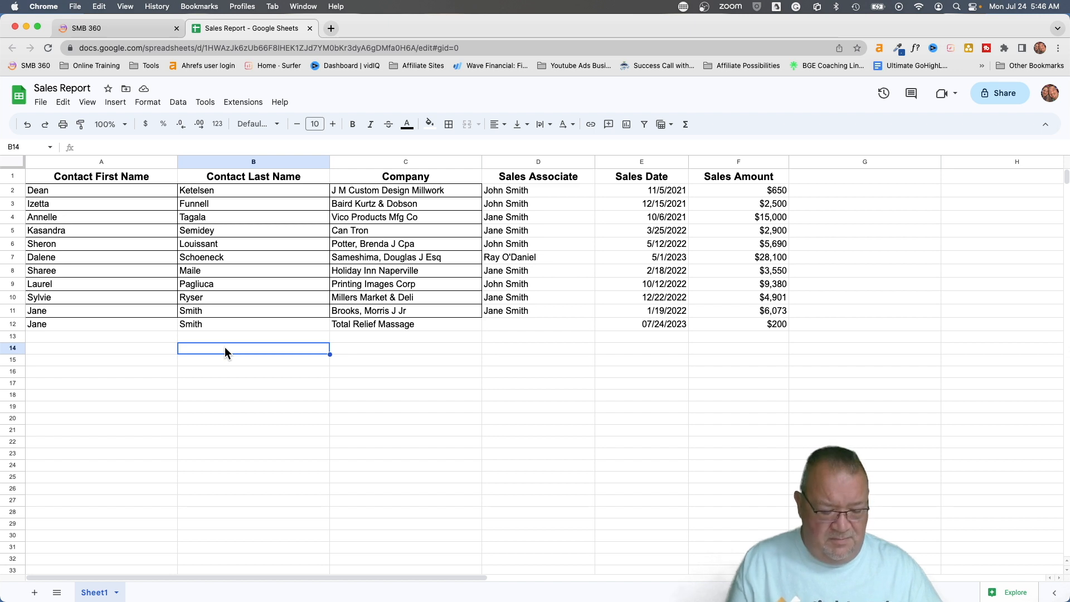
pyautogui.rightClick(225, 347)
pyautogui.click(97, 372)
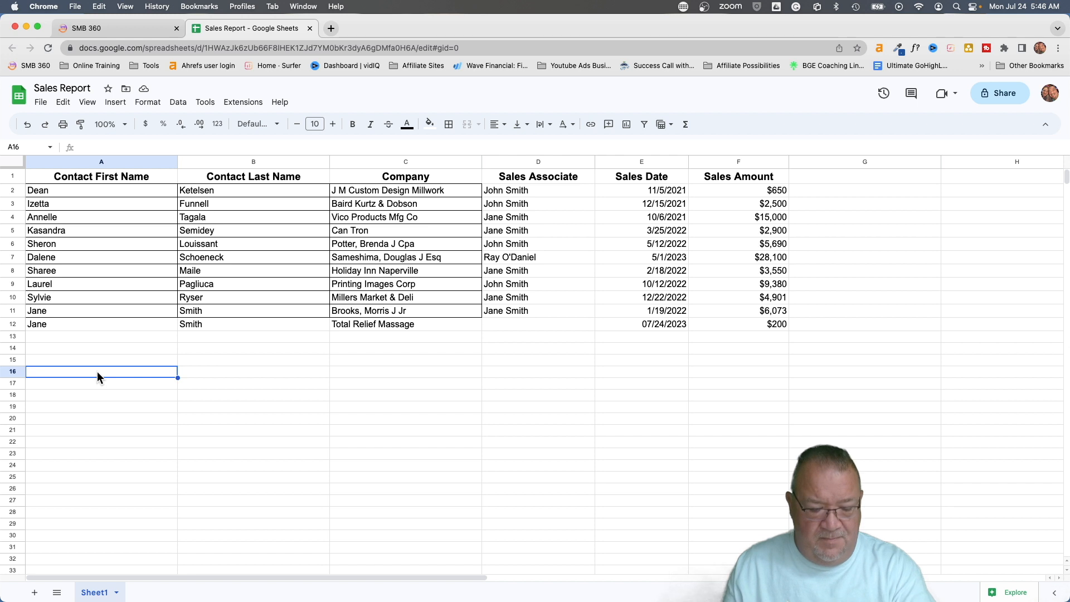
pyautogui.hotkey('ctrl', 'shift', '=')
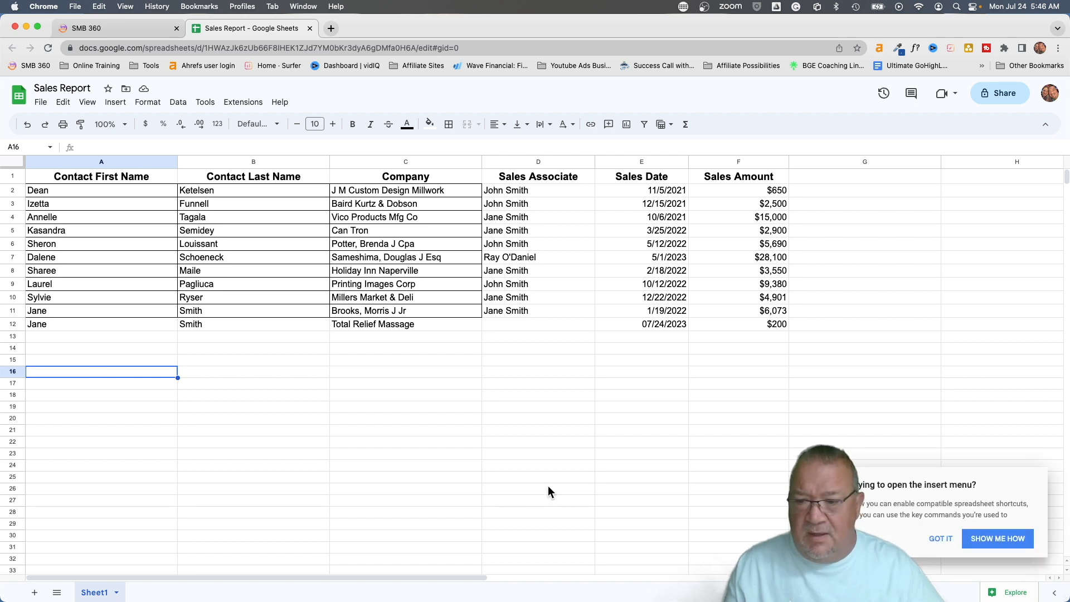
pyautogui.click(941, 538)
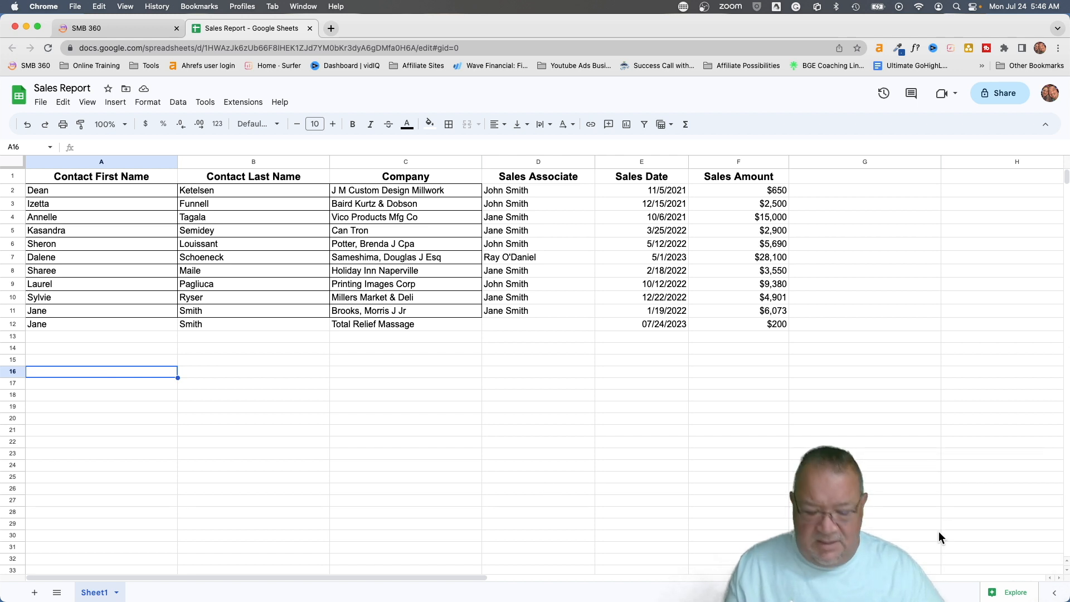
pyautogui.press('super+=')
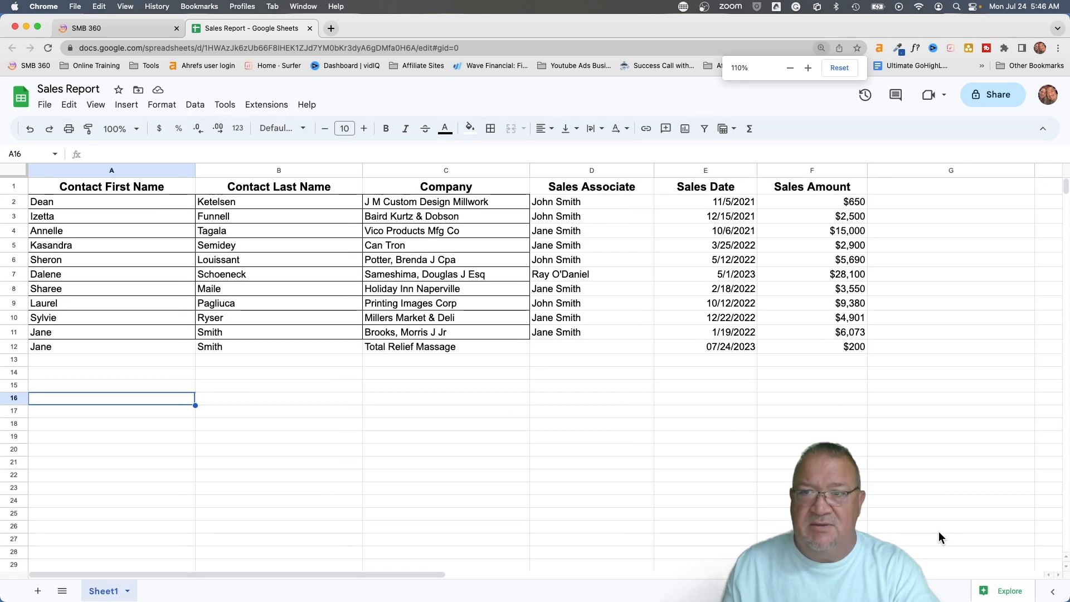
pyautogui.press('super+=')
pyautogui.press('super+=')
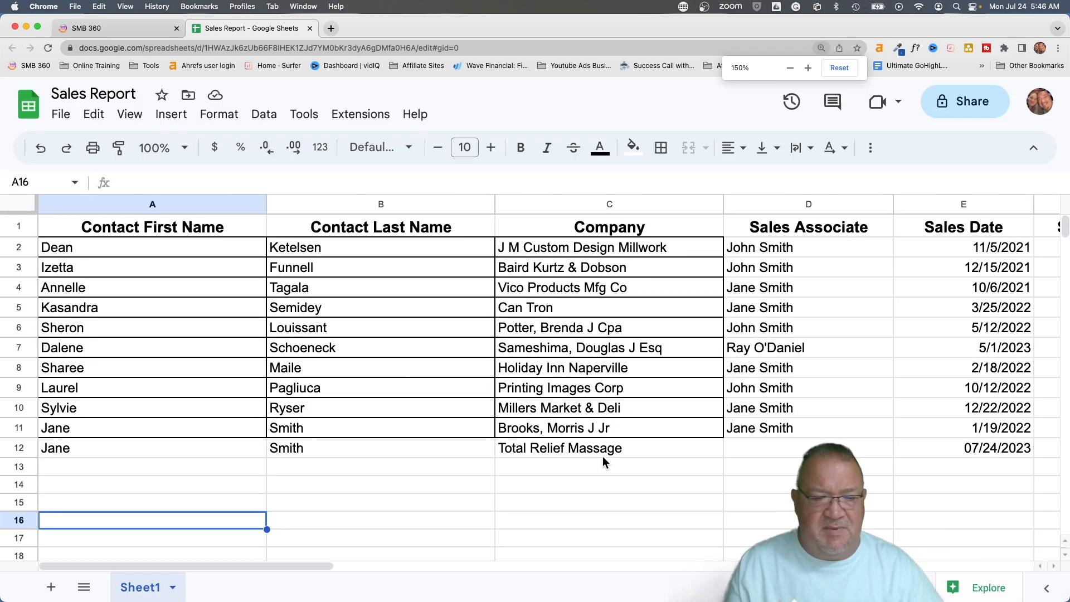
# Review rows 11 and 12, checking row 12's empty Sales Associate, 07/24/2023 date and $200 amount
pyautogui.scroll(-1, 421, 449)
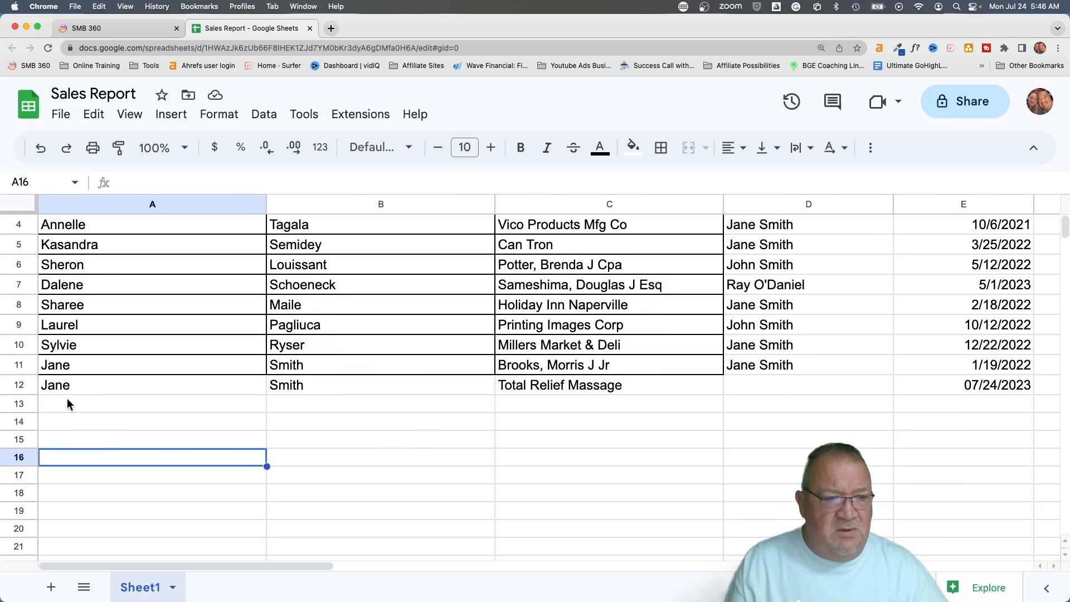
pyautogui.click(22, 365)
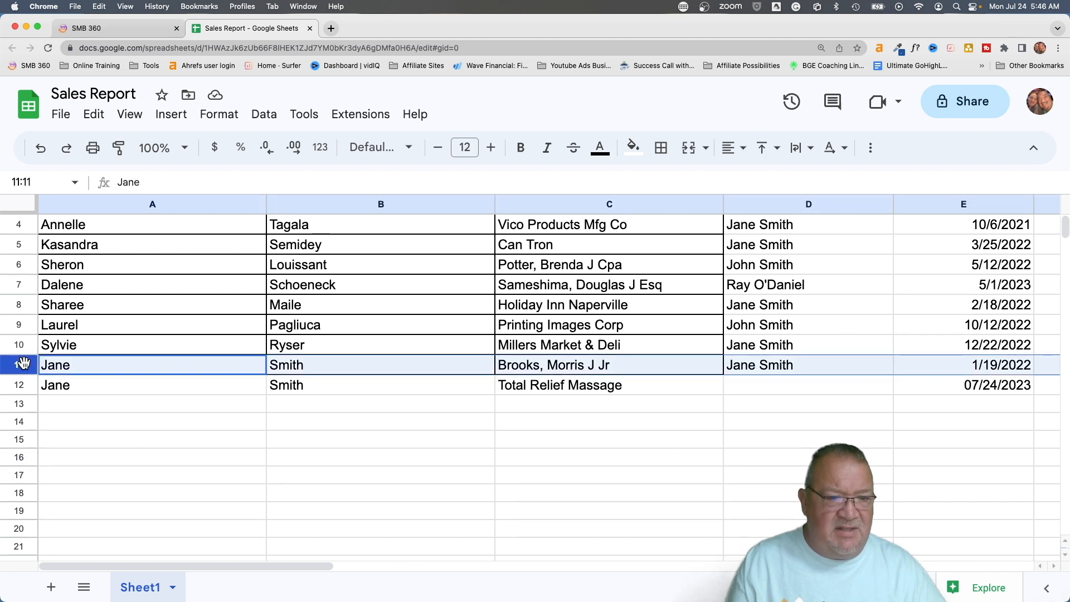
pyautogui.click(17, 384)
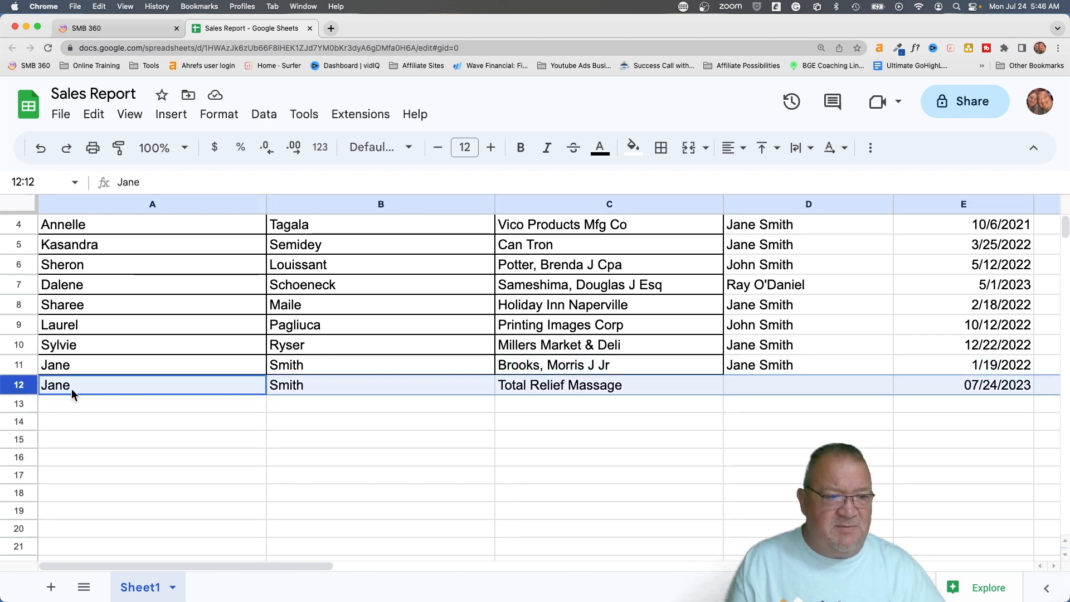
pyautogui.hscroll(15, 296, 386)
pyautogui.hscroll(-15, 296, 385)
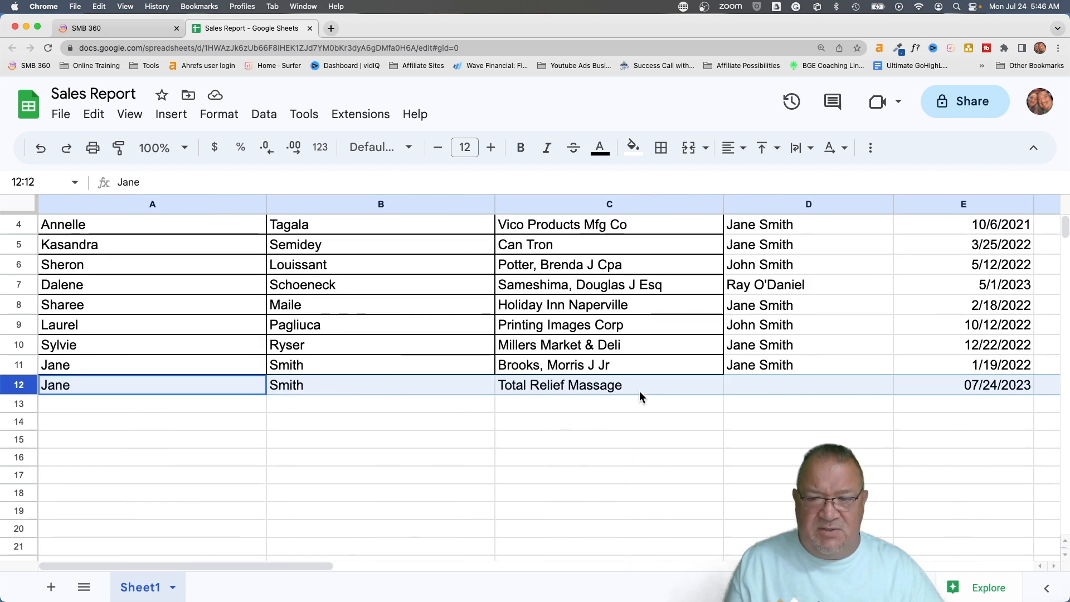
pyautogui.click(765, 380)
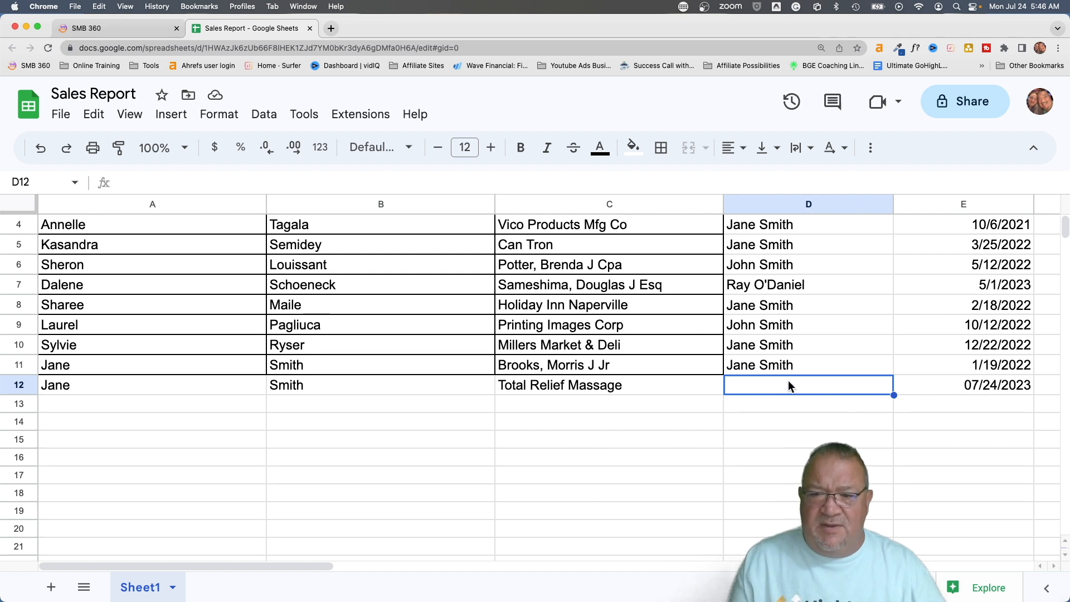
pyautogui.click(945, 385)
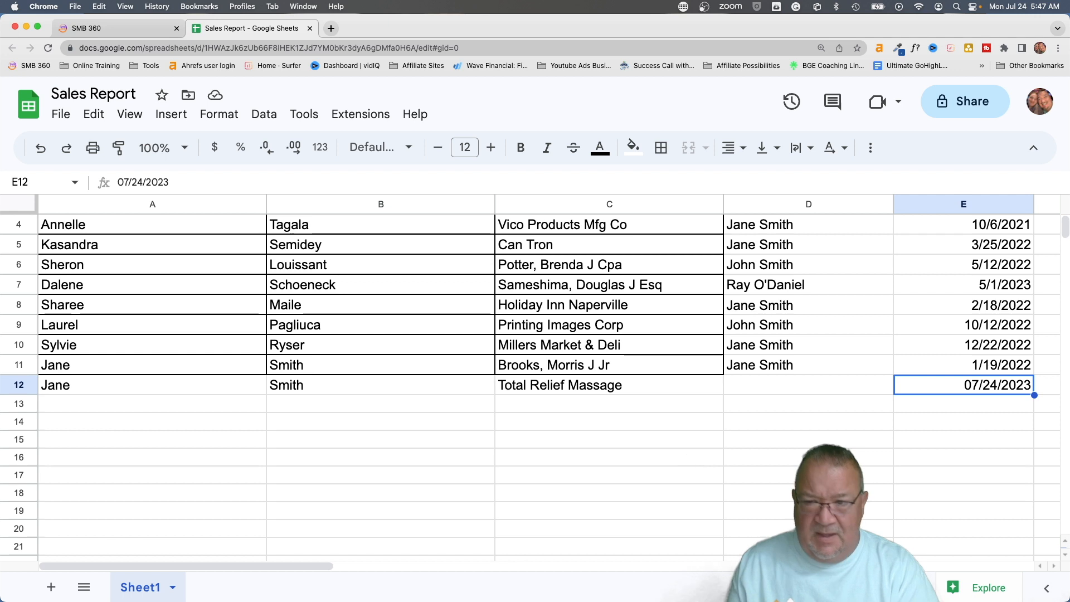
pyautogui.press('Right')
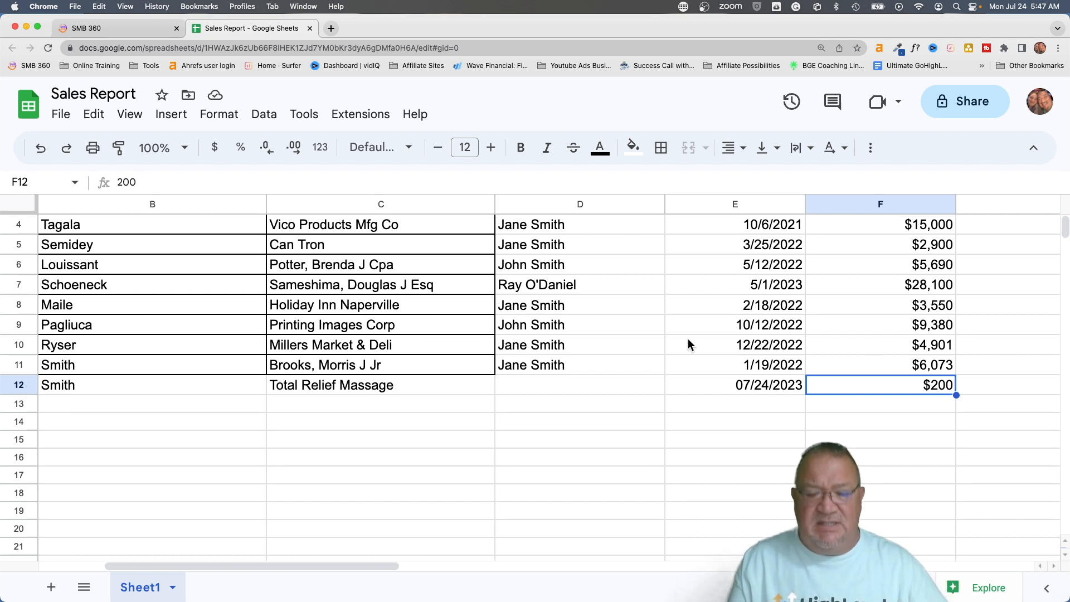
# Zoom the sheet back to 100% and return to the SMB 360 workflow list
pyautogui.press('super+minus')
pyautogui.press('super+minus')
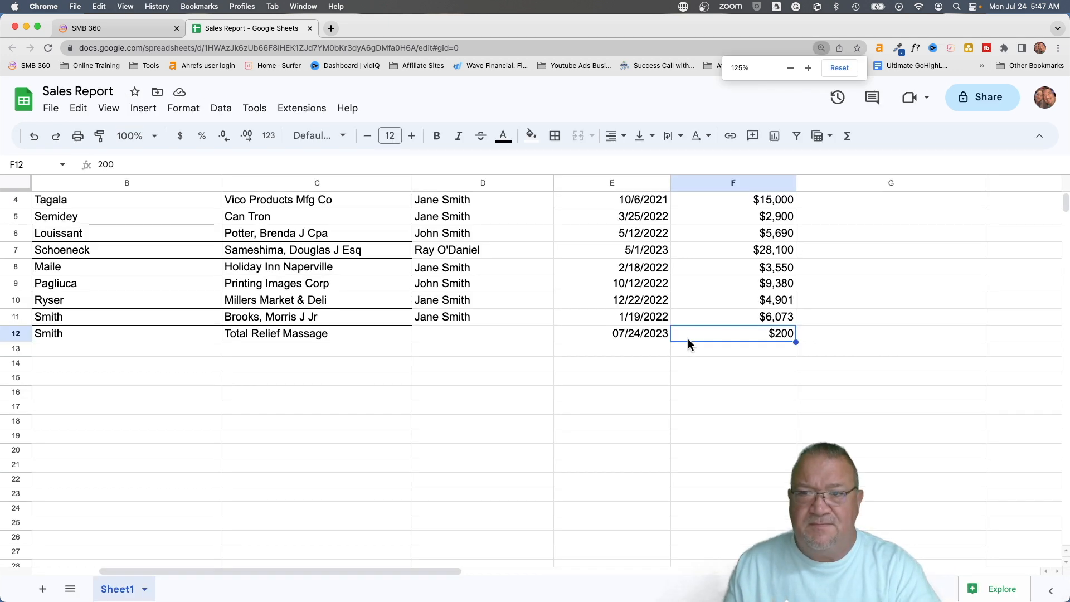
pyautogui.press('super+minus')
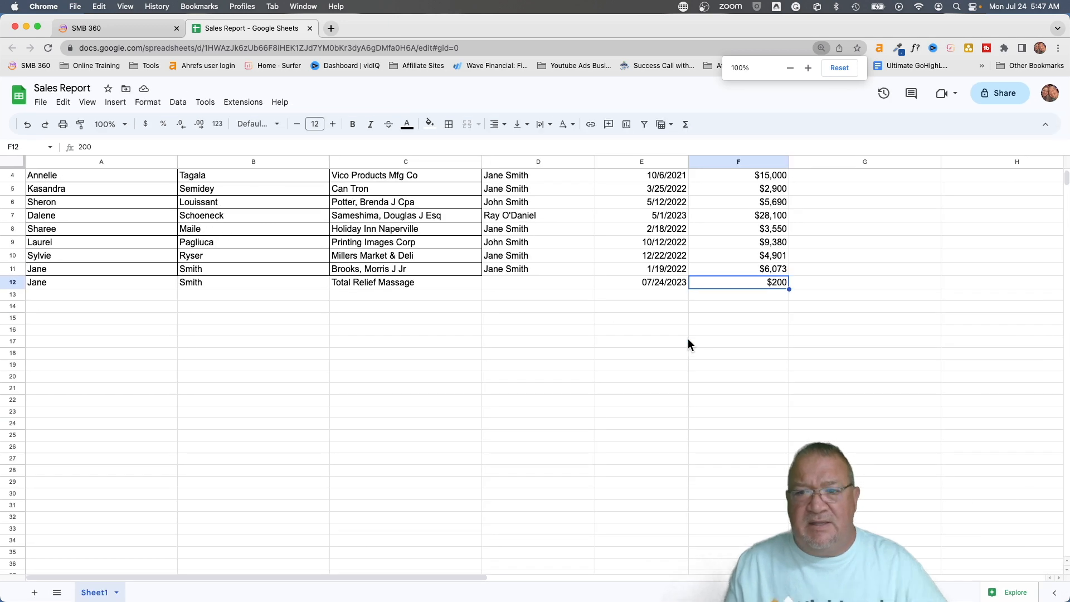
pyautogui.click(102, 28)
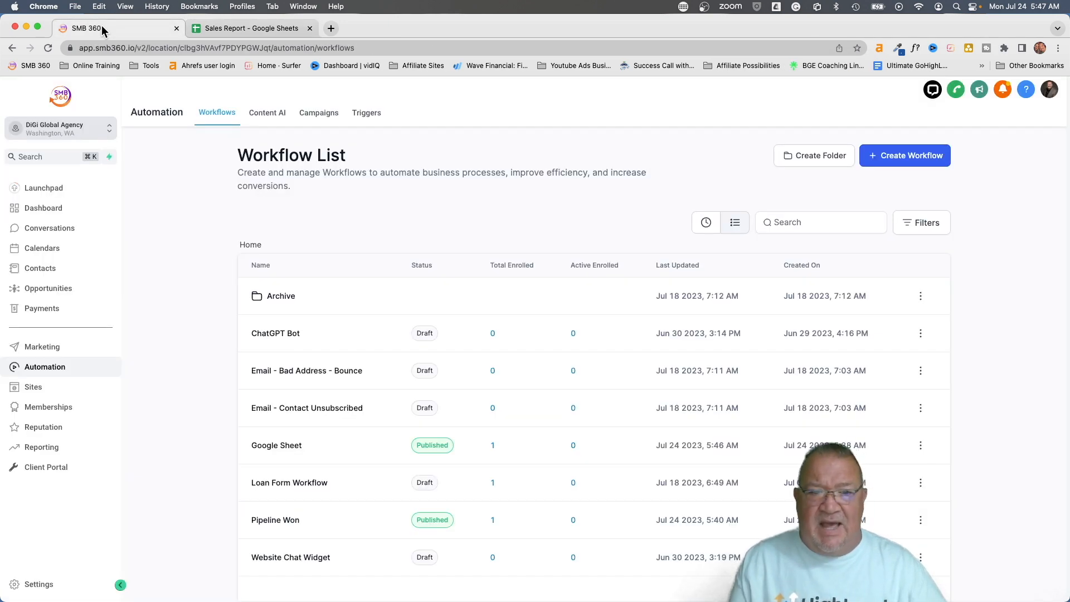
# Add a Google Sheets Lookup Spreadsheet Row action after the spreadsheet row step
pyautogui.click(276, 445)
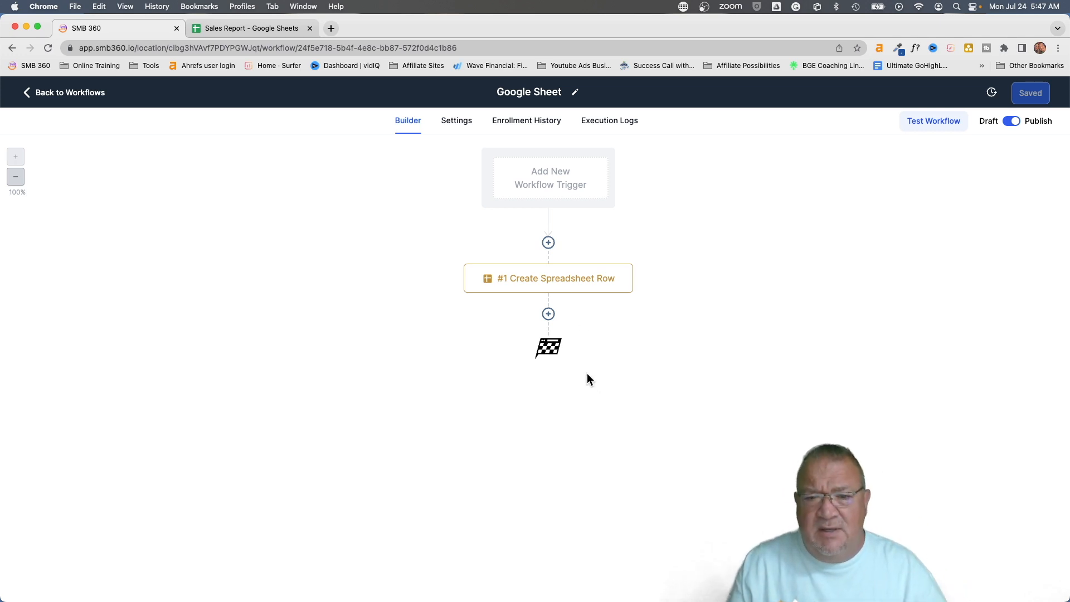
pyautogui.click(549, 314)
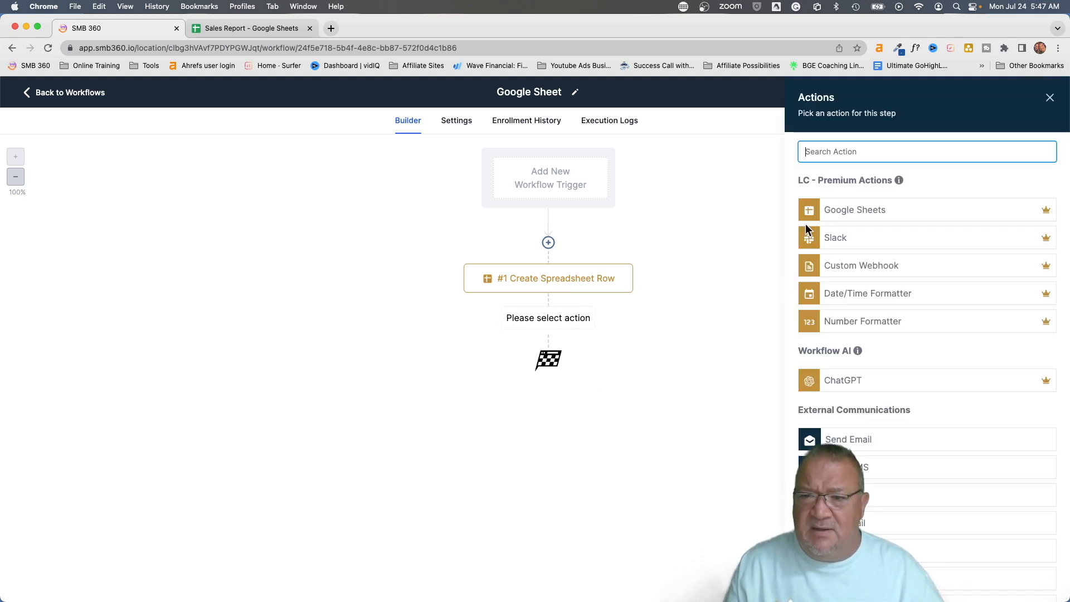
pyautogui.click(854, 210)
pyautogui.click(836, 232)
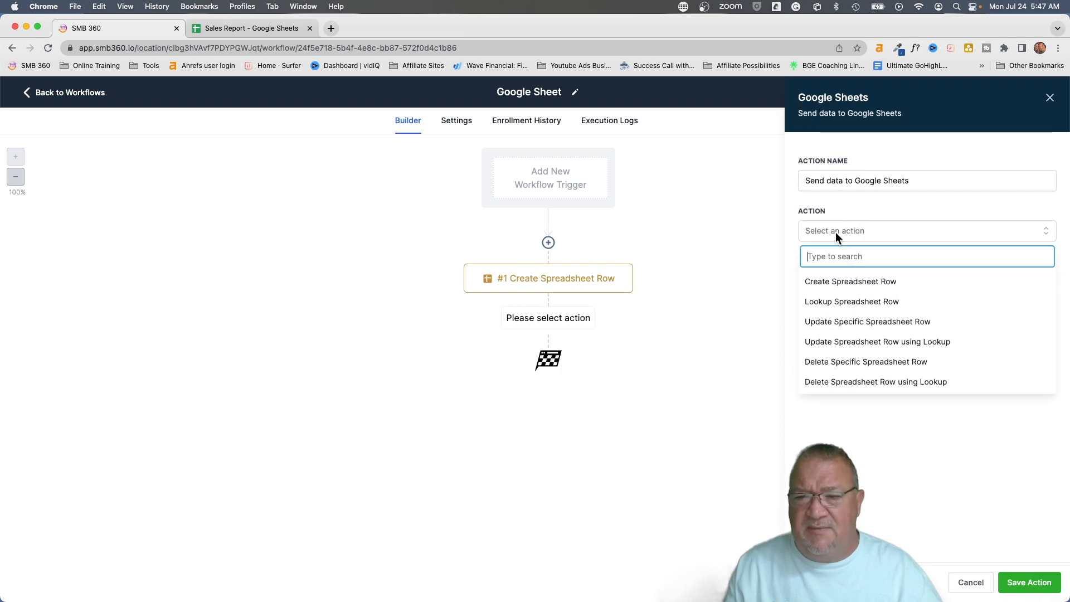
pyautogui.click(870, 302)
# Point the lookup at the Google account, My Drive, the Sales Report spreadsheet, and Sheet1
pyautogui.click(834, 281)
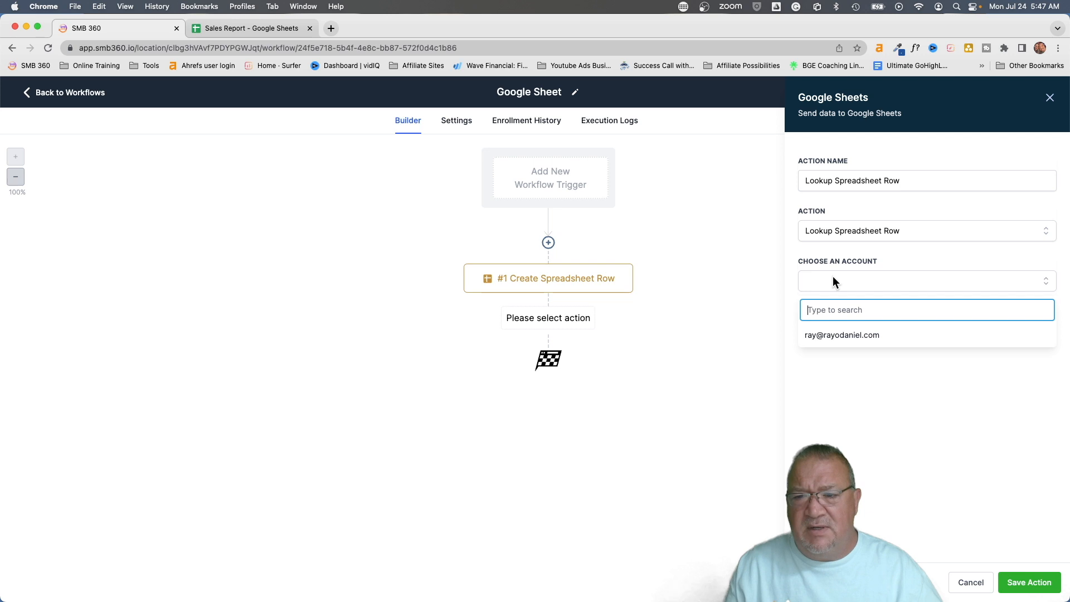
pyautogui.click(832, 340)
pyautogui.click(831, 333)
pyautogui.click(829, 370)
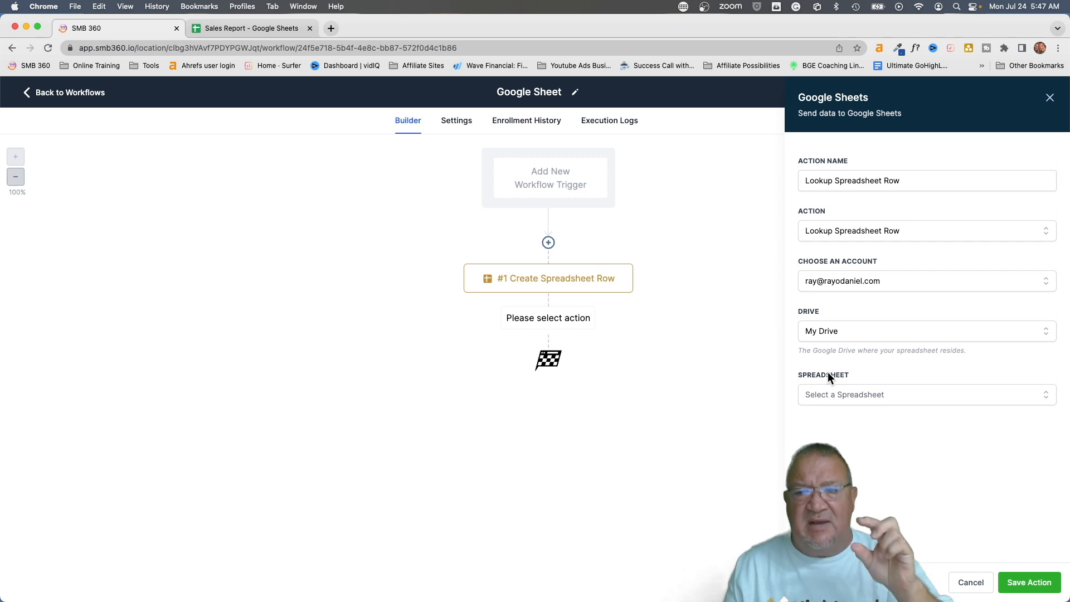
pyautogui.click(835, 393)
pyautogui.scroll(-10, 834, 474)
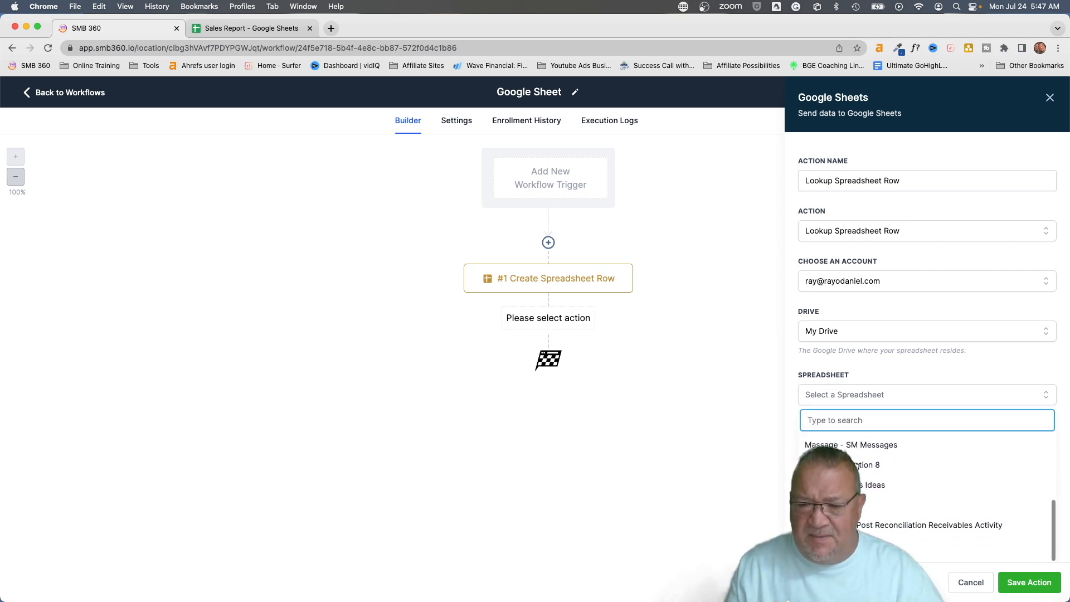
pyautogui.click(834, 474)
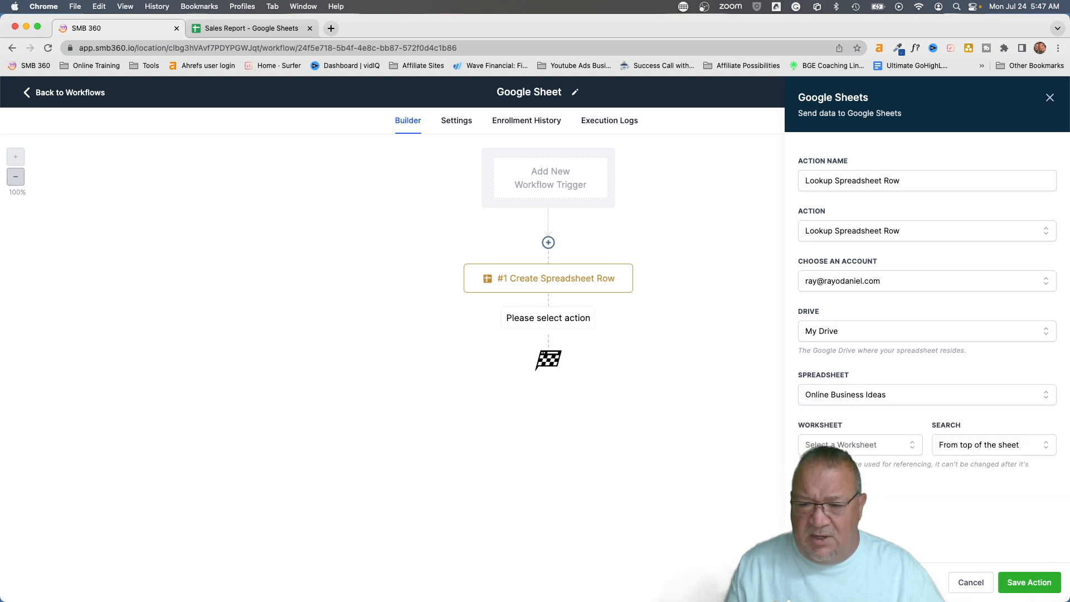
pyautogui.click(839, 393)
pyautogui.scroll(-10, 837, 480)
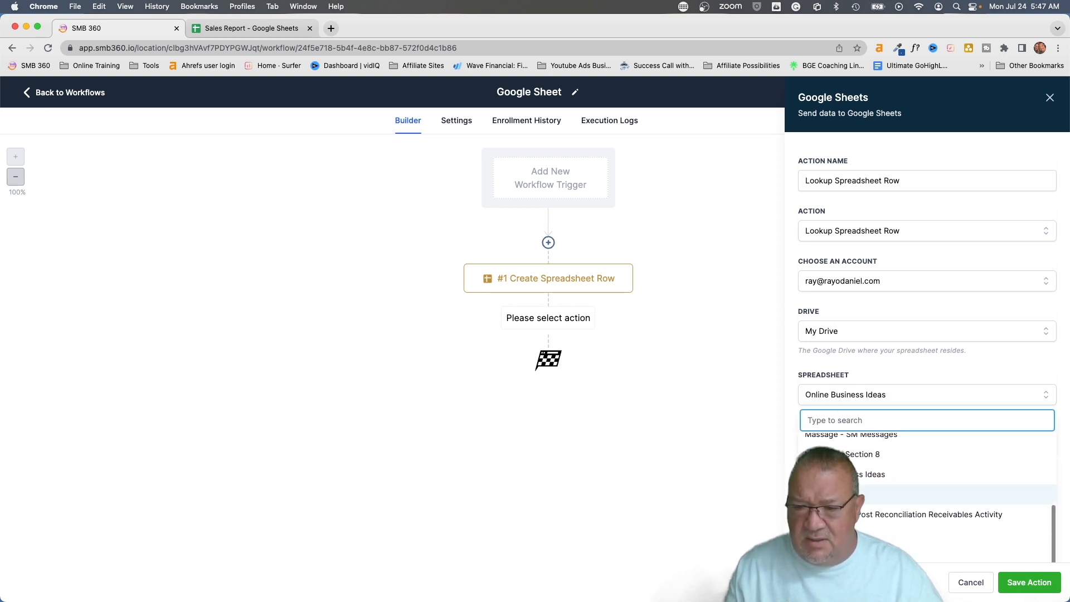
pyautogui.click(836, 494)
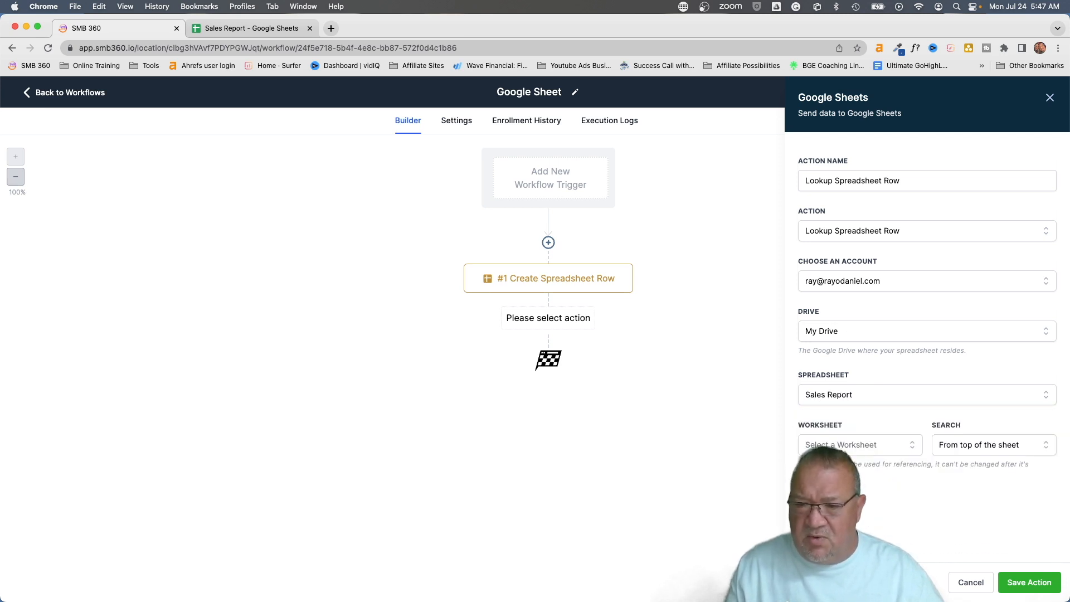
pyautogui.click(851, 446)
pyautogui.click(887, 494)
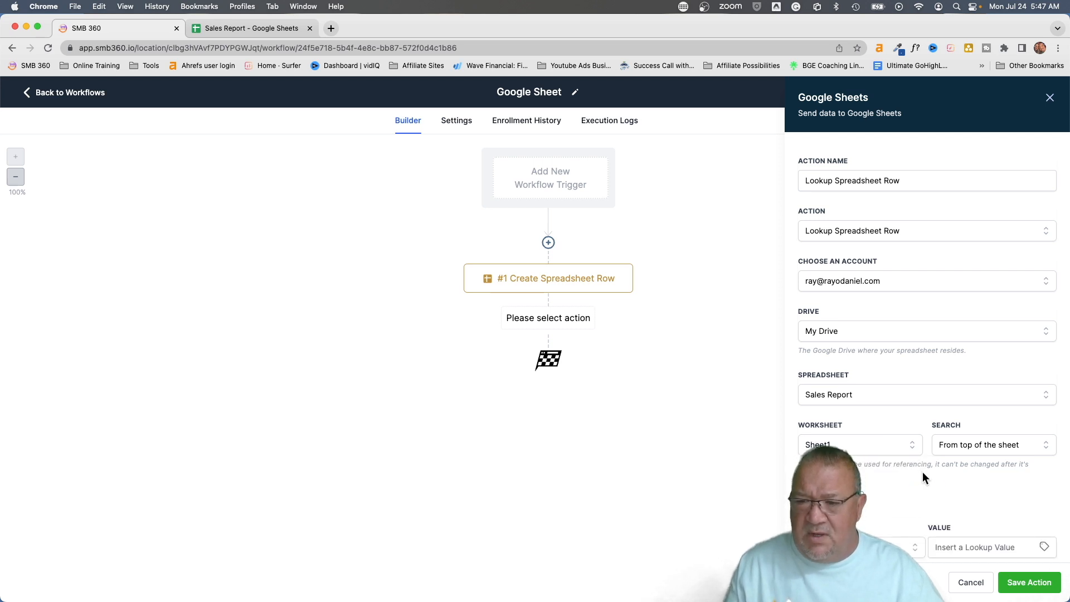
# Keep Search set to From top of the sheet and scroll to the Column and Value fields
pyautogui.scroll(-3, 965, 479)
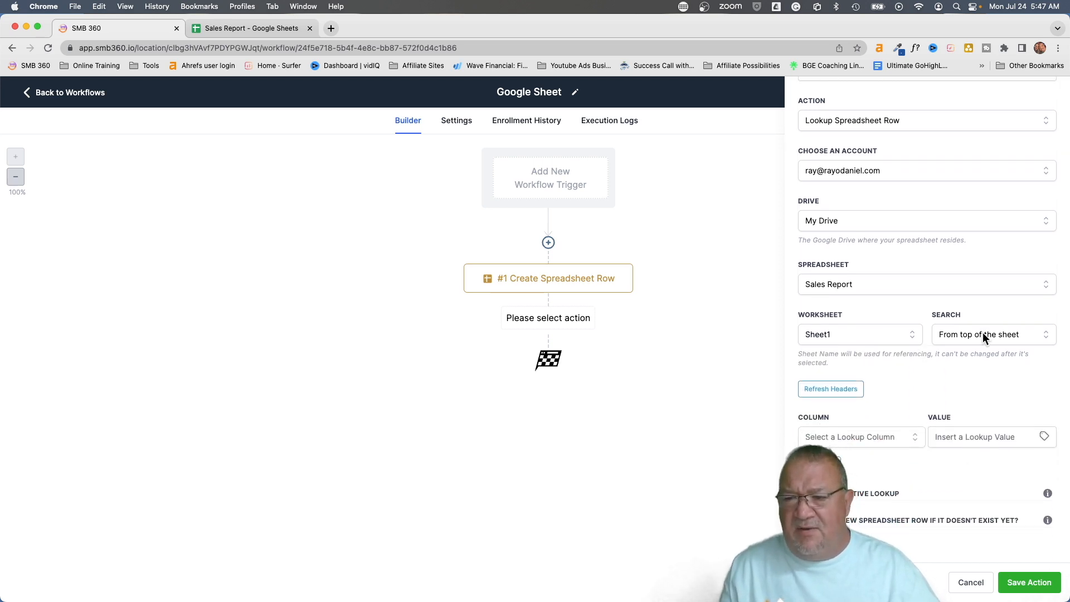
pyautogui.scroll(5, 983, 333)
pyautogui.hscroll(3, 1004, 353)
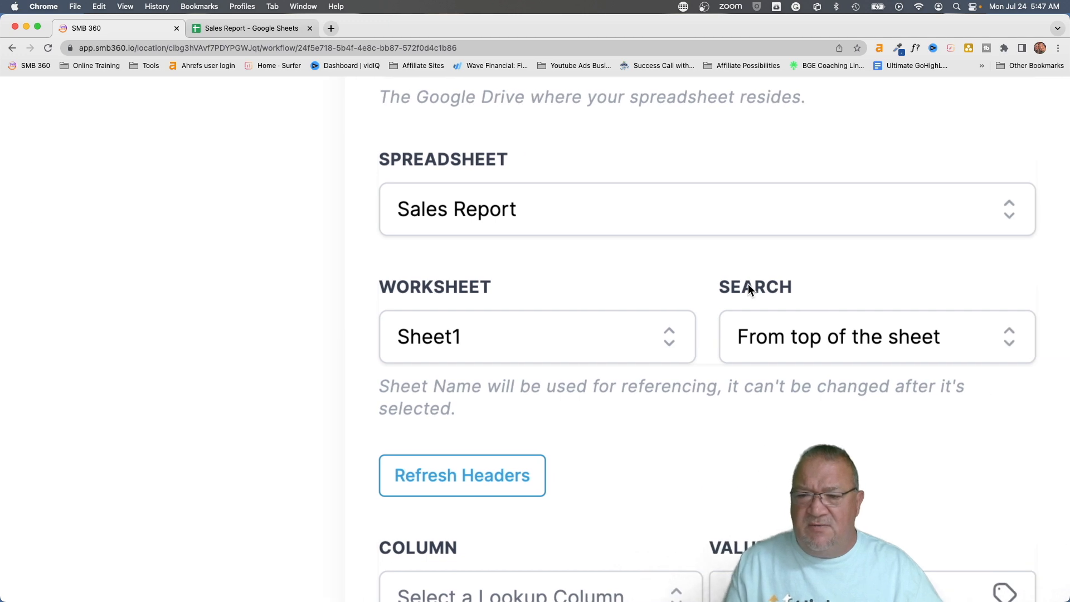
pyautogui.click(802, 342)
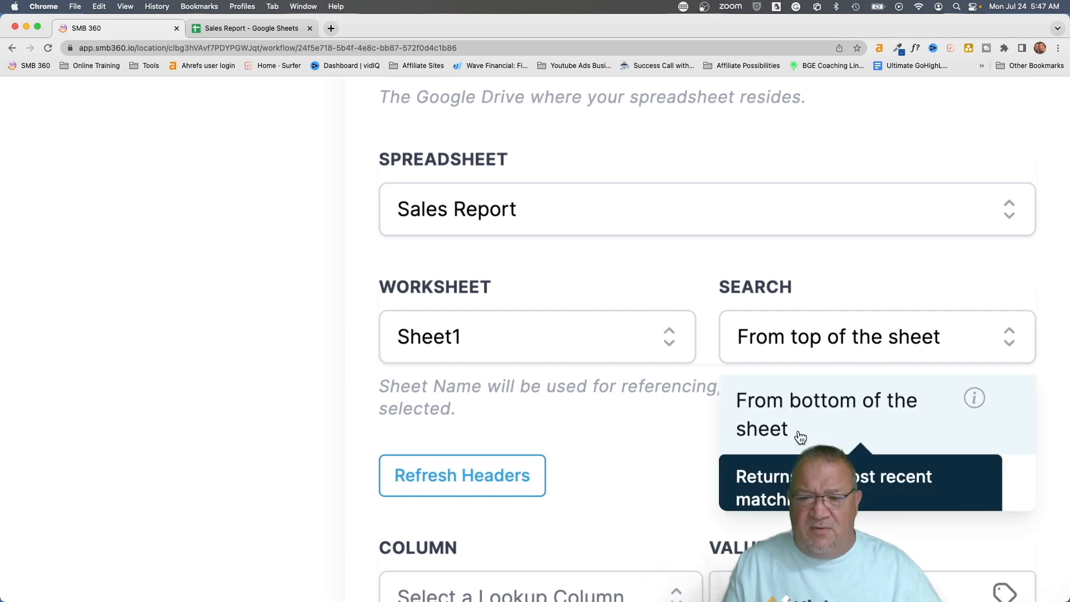
pyautogui.click(801, 271)
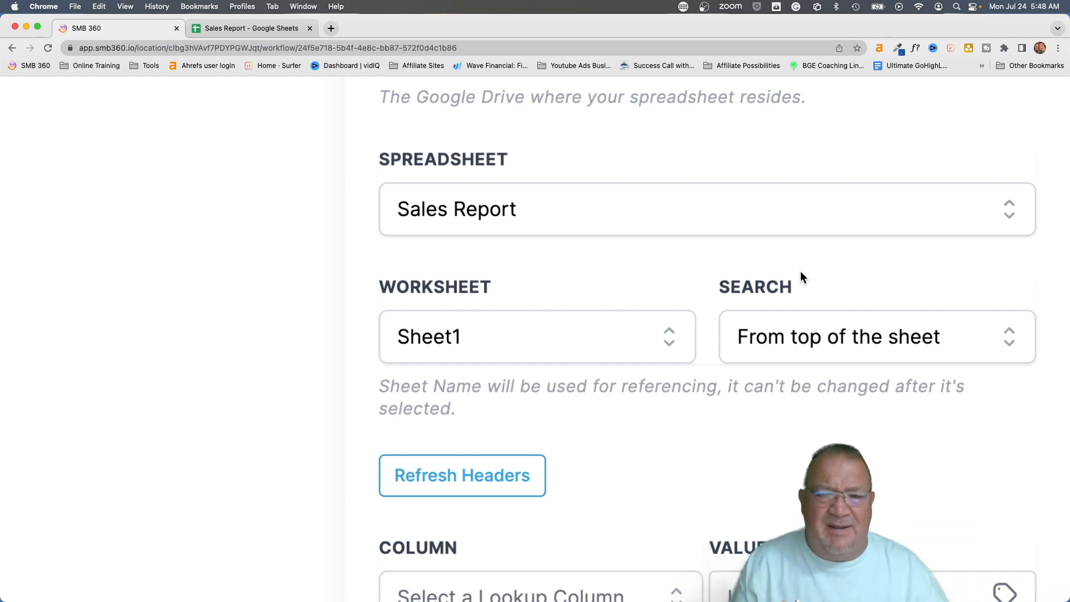
pyautogui.scroll(-4, 687, 429)
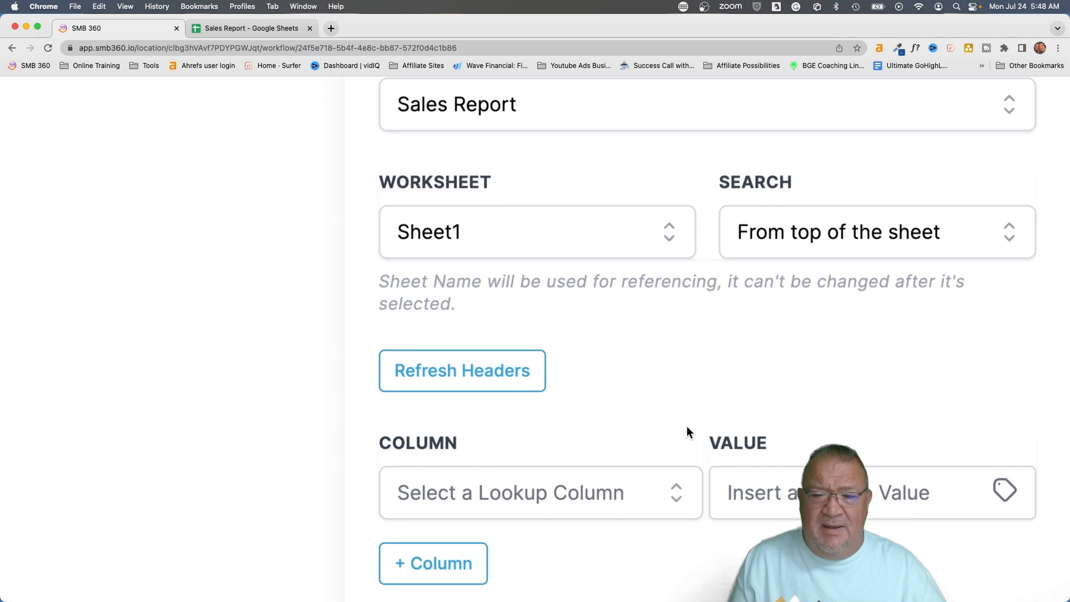
pyautogui.scroll(-5, 687, 426)
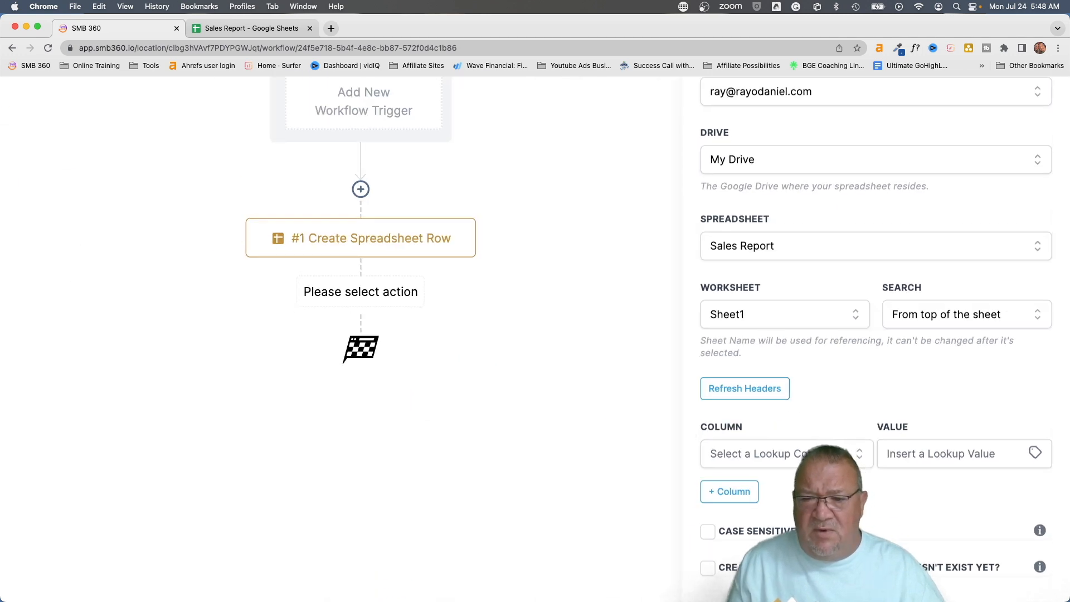
pyautogui.scroll(-2, 687, 427)
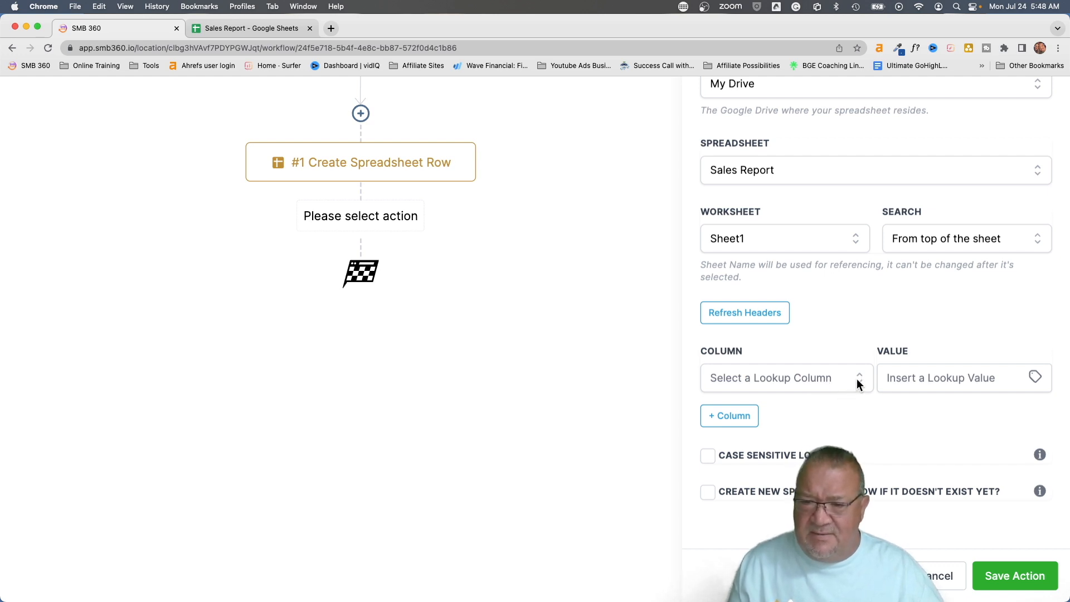
# Match column Contact First Name (A) against the contact's First Name
pyautogui.click(825, 378)
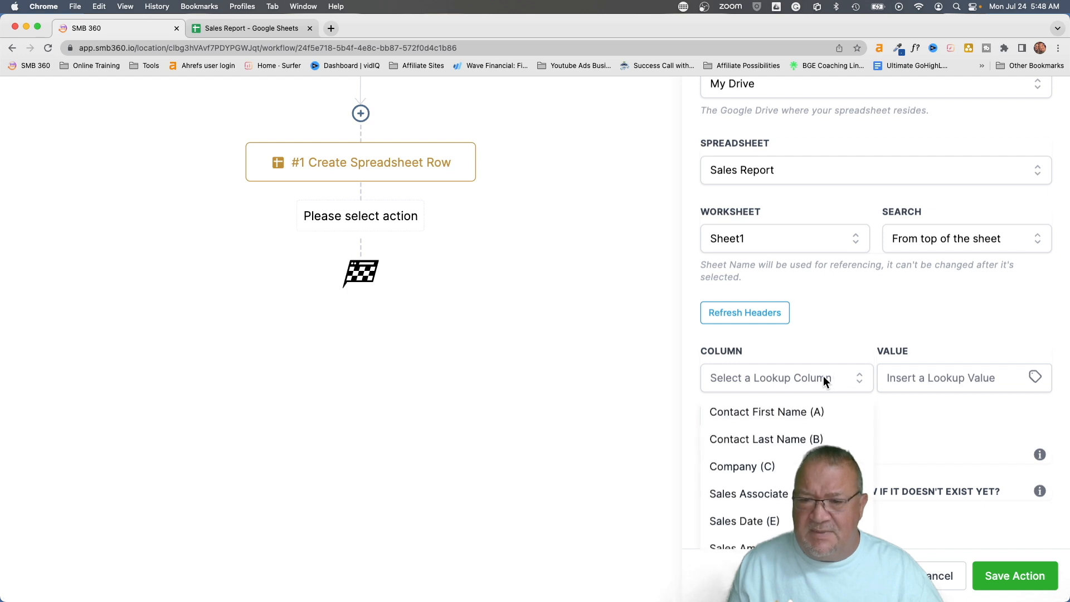
pyautogui.click(797, 417)
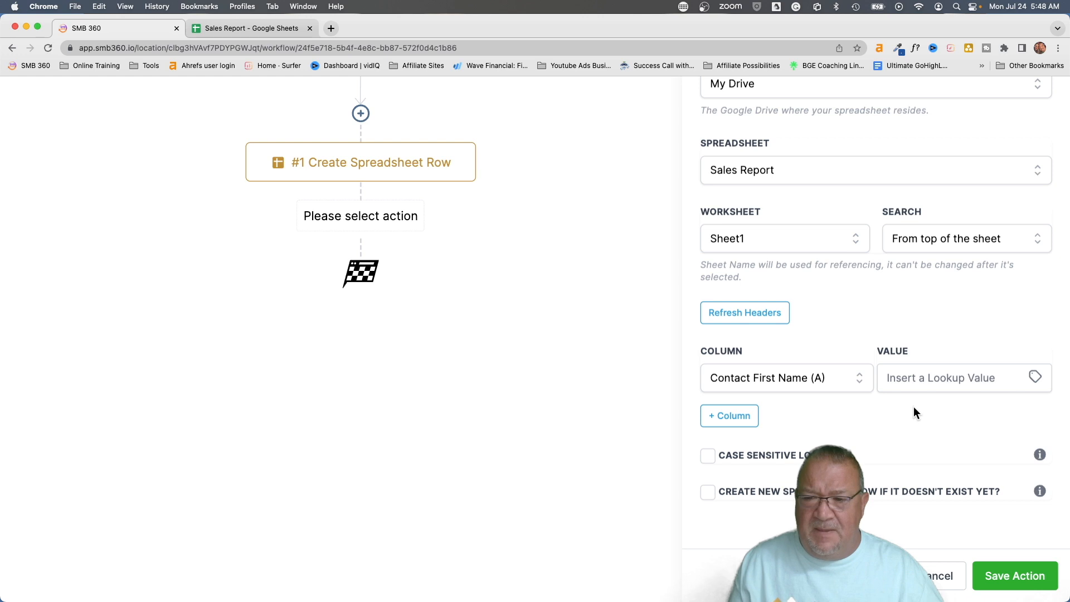
pyautogui.click(1036, 381)
pyautogui.click(984, 430)
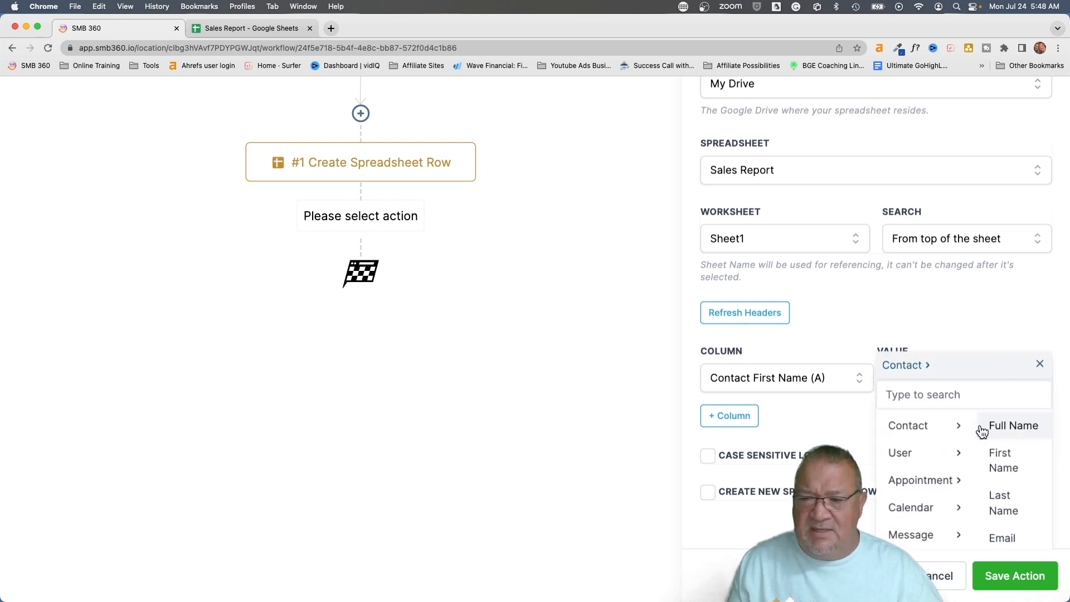
pyautogui.click(997, 455)
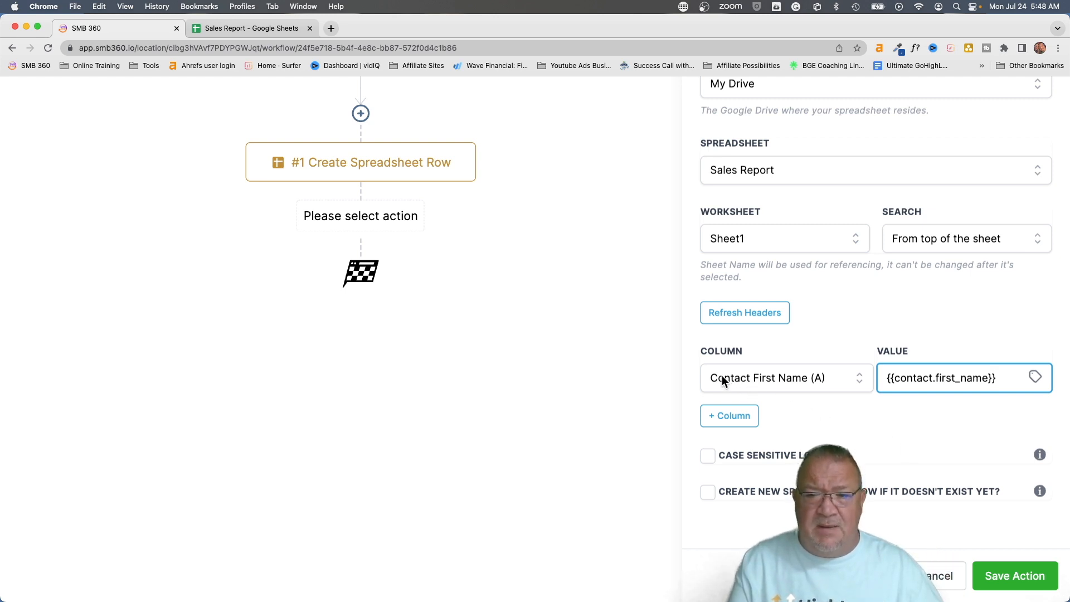
# Add an extra Sales Date (E) condition, remove it again, and save the lookup step
pyautogui.click(724, 417)
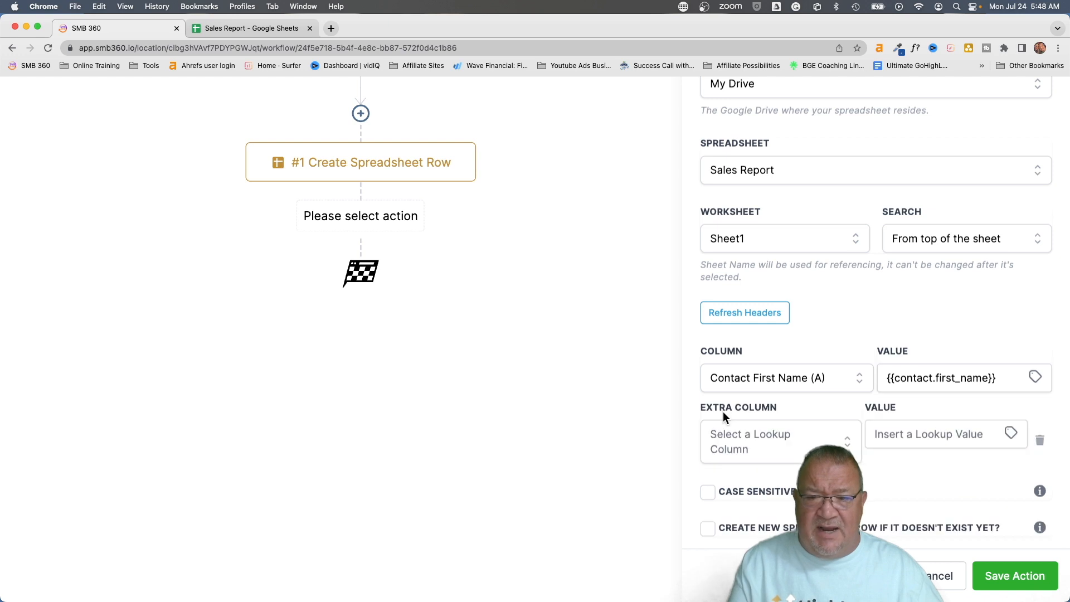
pyautogui.click(769, 447)
pyautogui.scroll(-2, 764, 440)
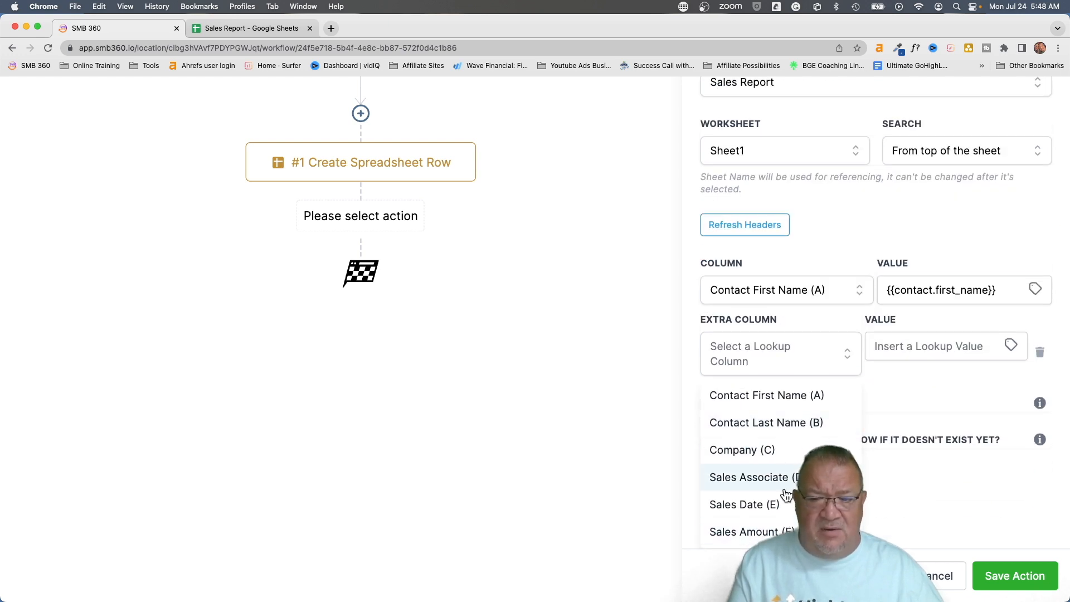
pyautogui.click(772, 506)
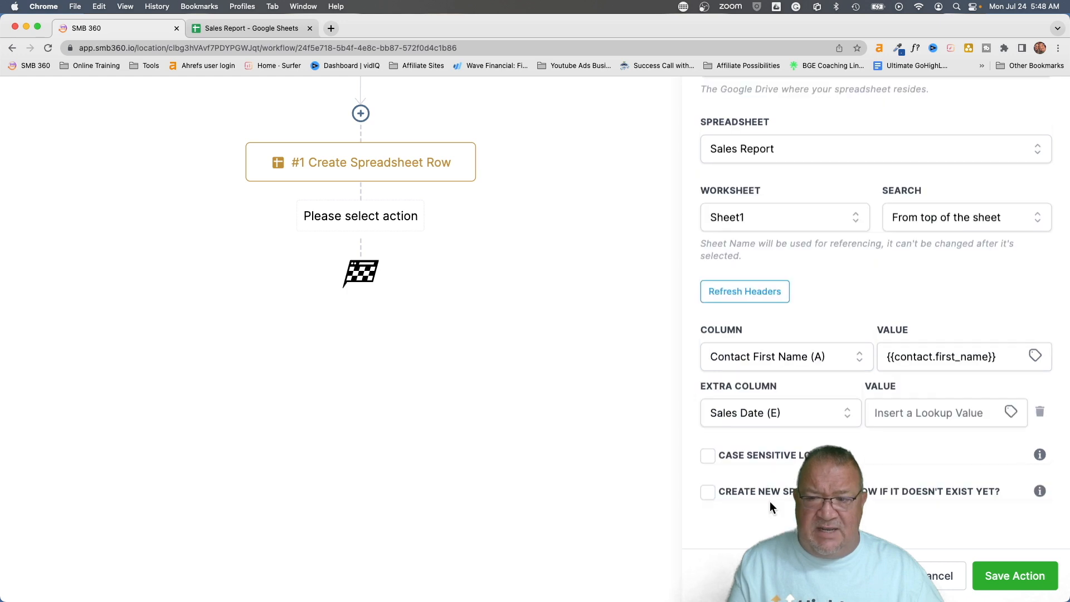
pyautogui.click(917, 416)
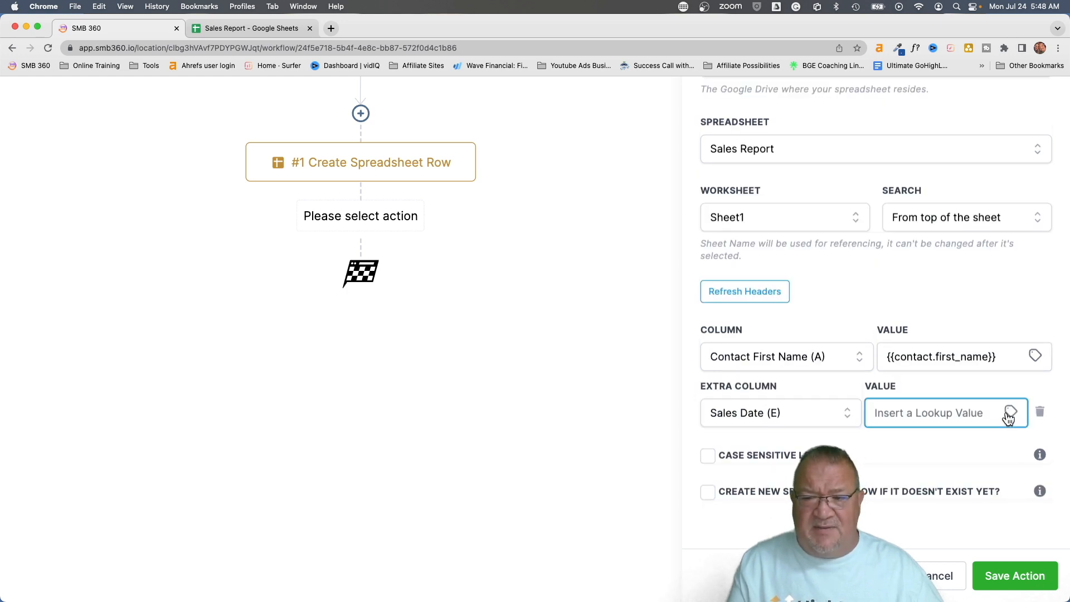
pyautogui.click(1041, 413)
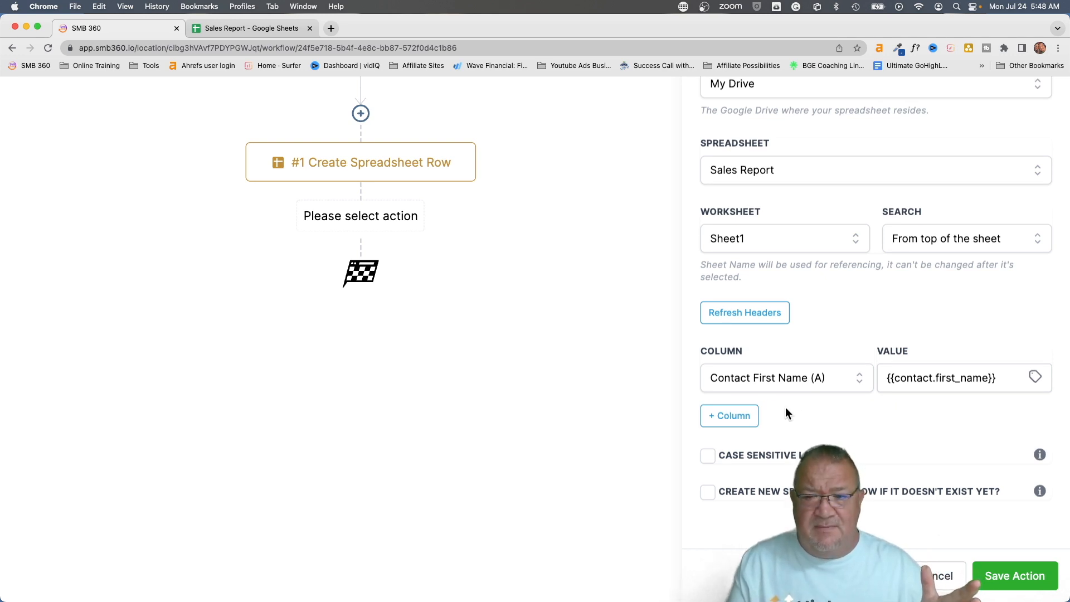
pyautogui.click(989, 575)
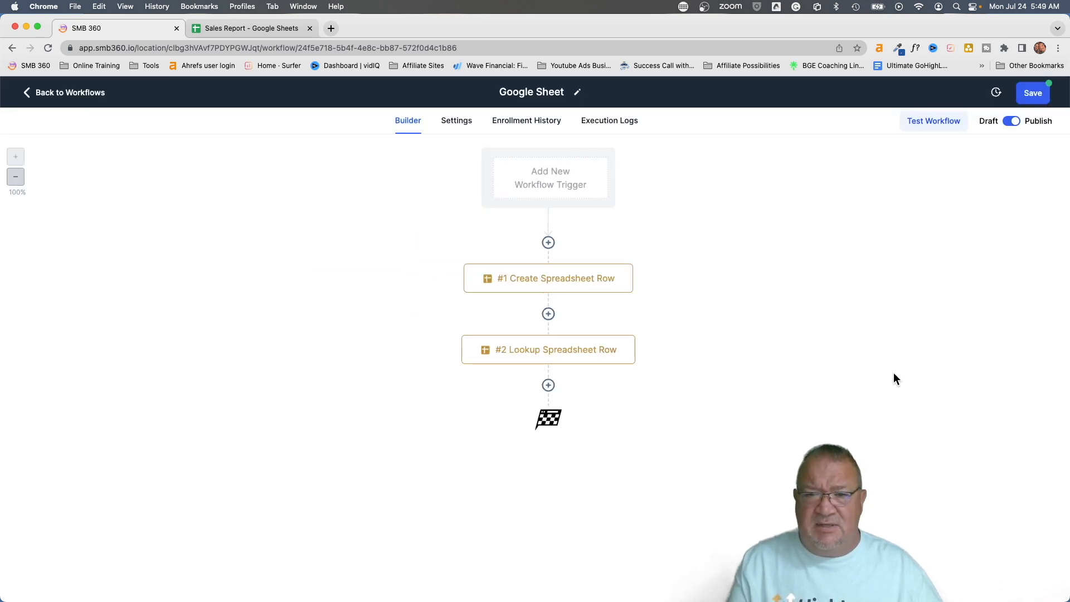
# Save the workflow, then add a Google Sheets action below #2 Lookup Spreadsheet Row and list its actions
pyautogui.click(1033, 94)
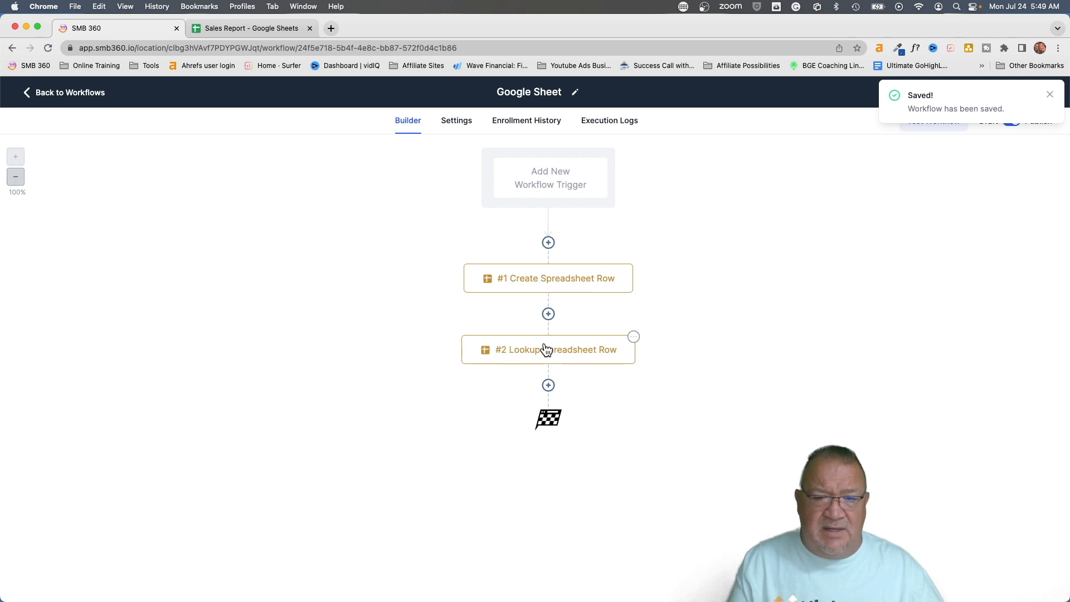
pyautogui.click(549, 386)
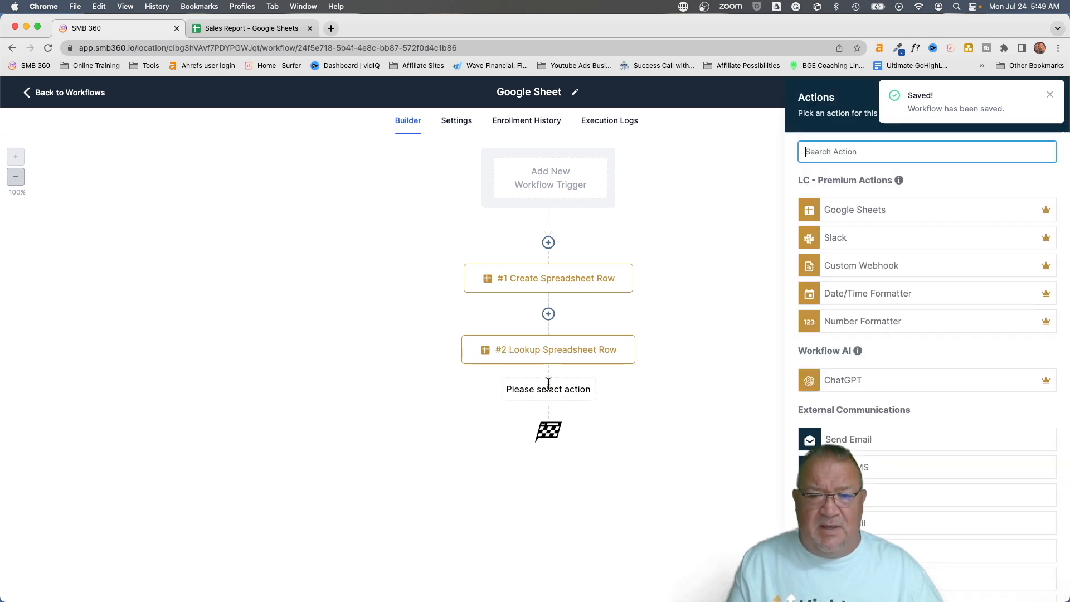
pyautogui.click(843, 210)
pyautogui.click(841, 231)
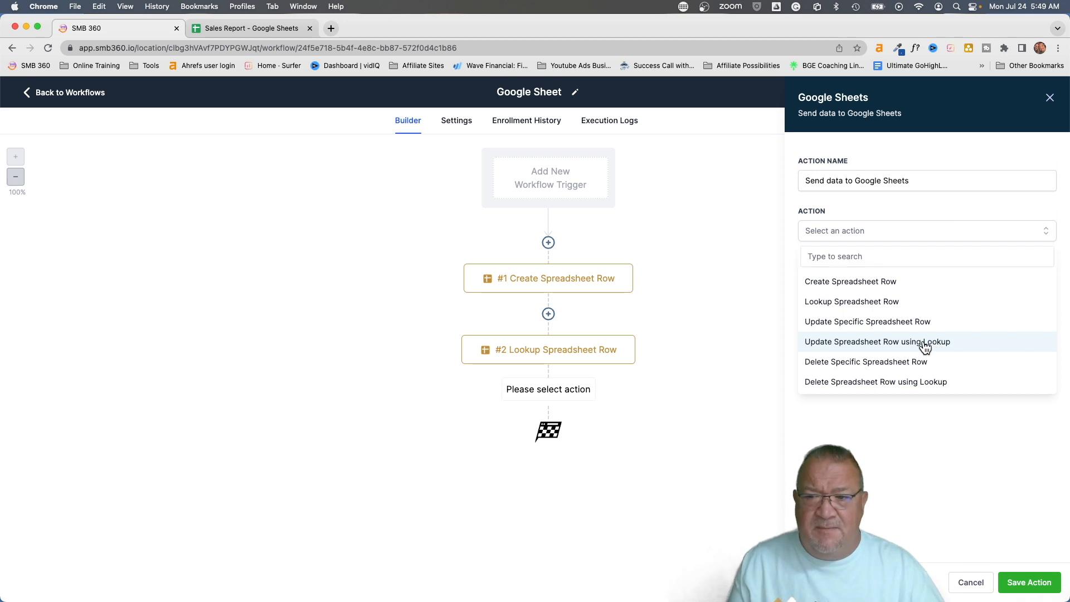
# Choose Update Spreadsheet Row using Lookup, referencing the #2 Lookup Spreadsheet Row step
pyautogui.click(924, 346)
pyautogui.click(825, 282)
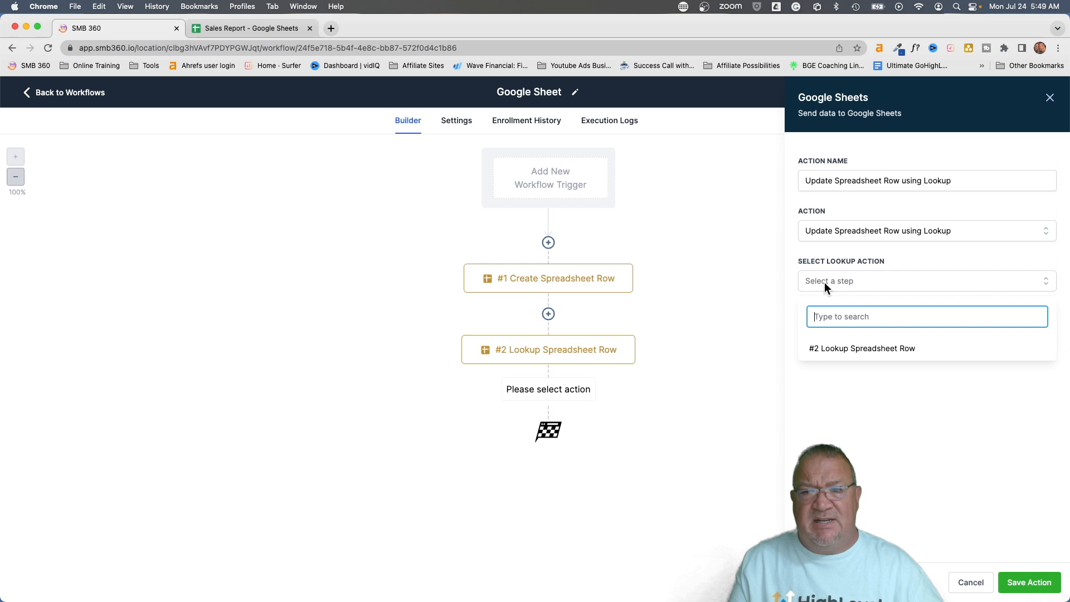
pyautogui.click(869, 353)
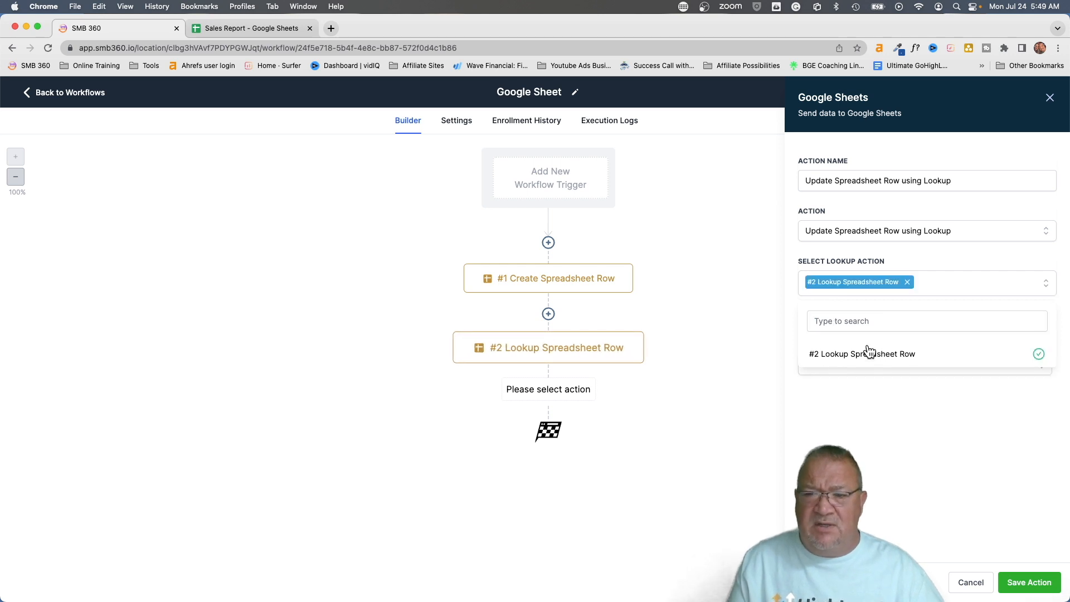
pyautogui.click(877, 386)
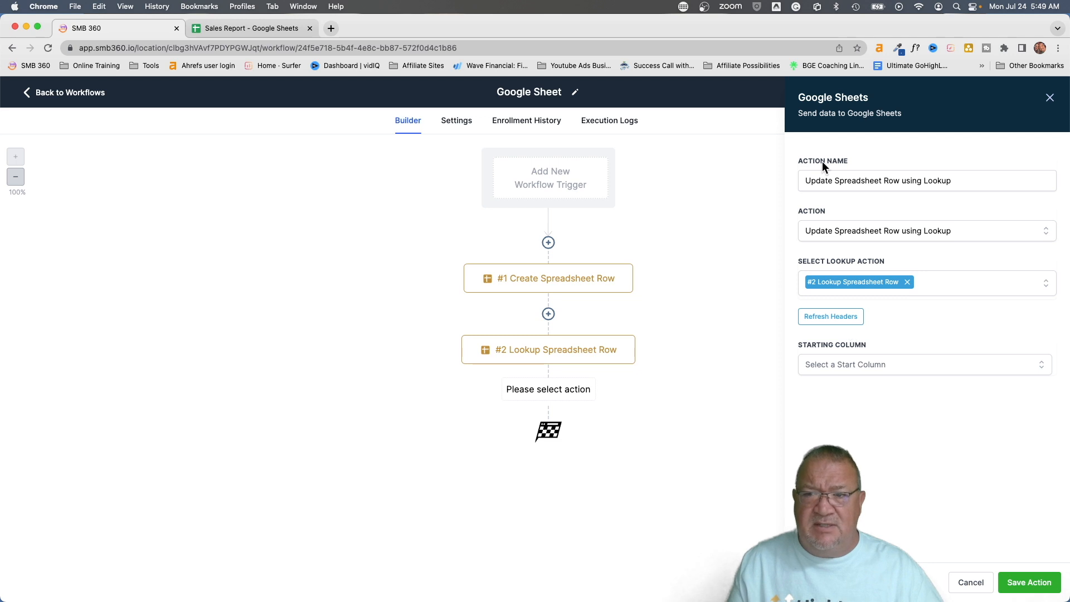
# Set Starting Column to Contact First Name (A) and Ending Column to Sales Associate (D), after trying Company (C) and Sales Amount (F)
pyautogui.click(838, 364)
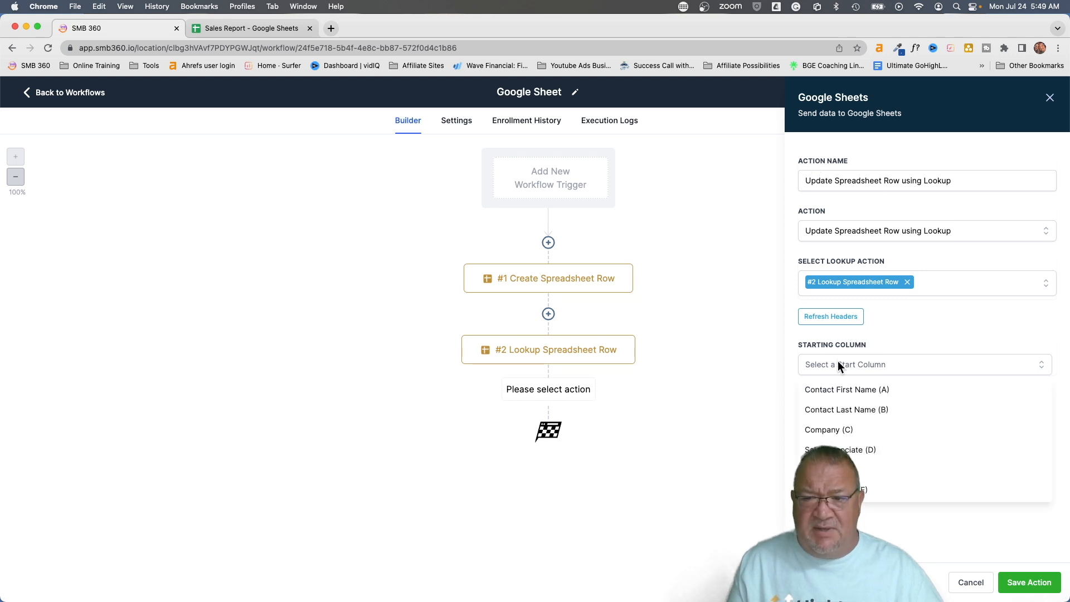
pyautogui.click(825, 393)
pyautogui.click(958, 365)
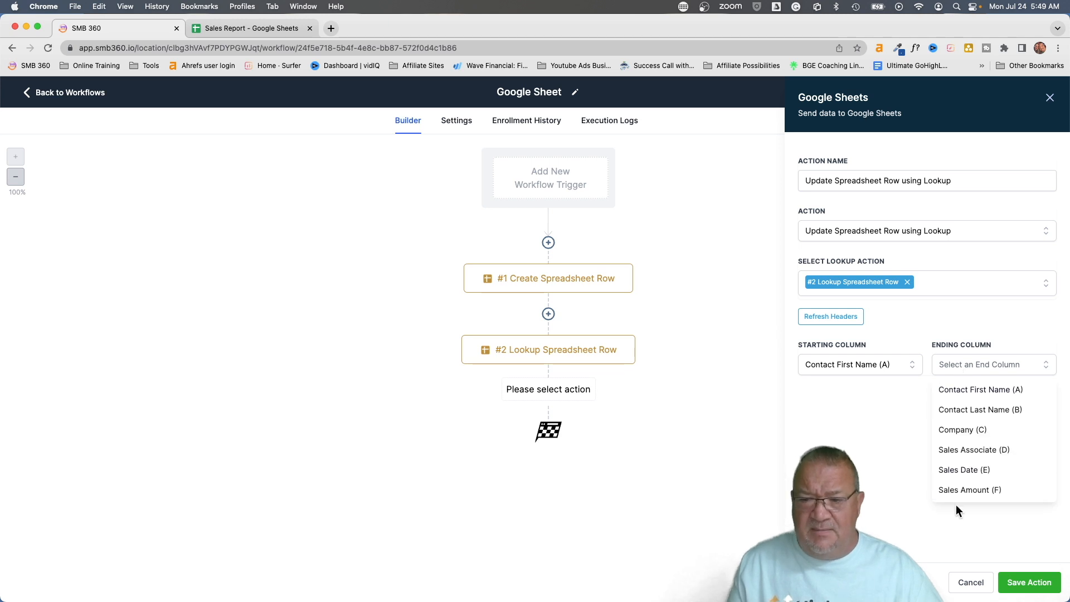
pyautogui.click(962, 432)
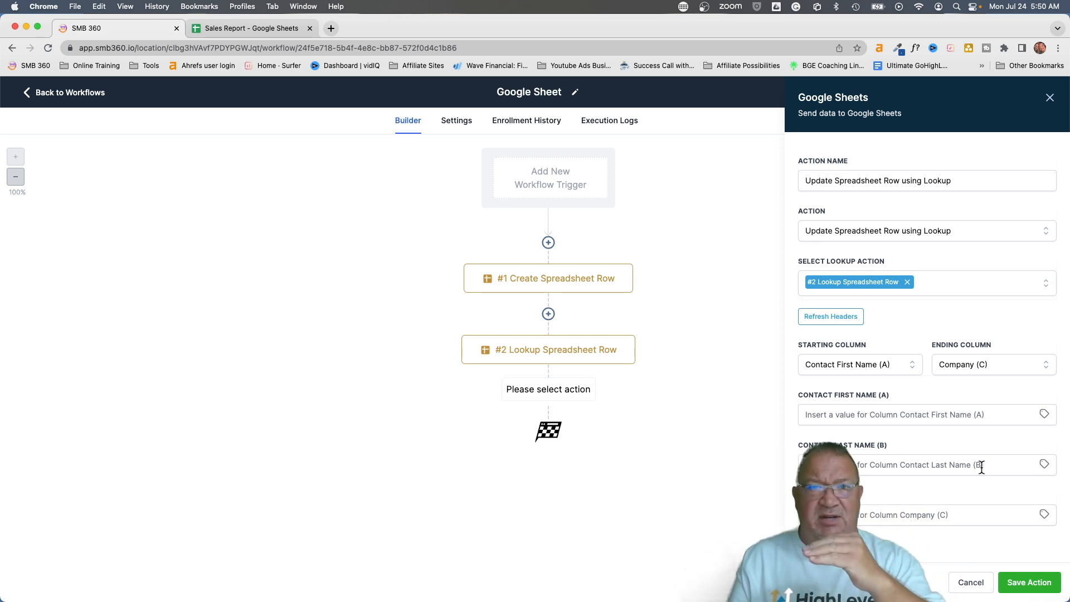
pyautogui.click(975, 366)
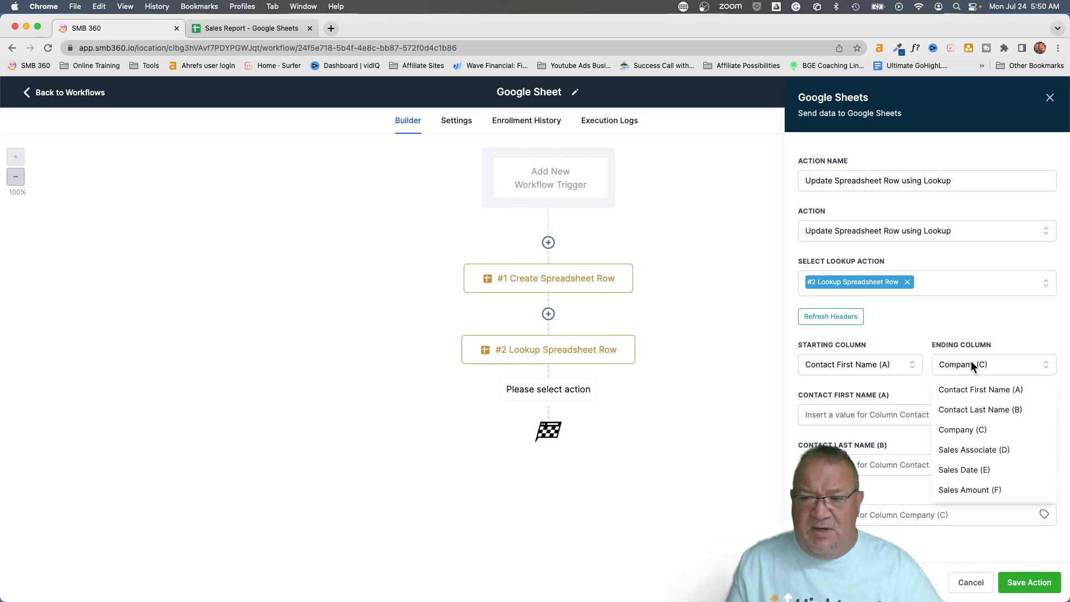
pyautogui.click(975, 491)
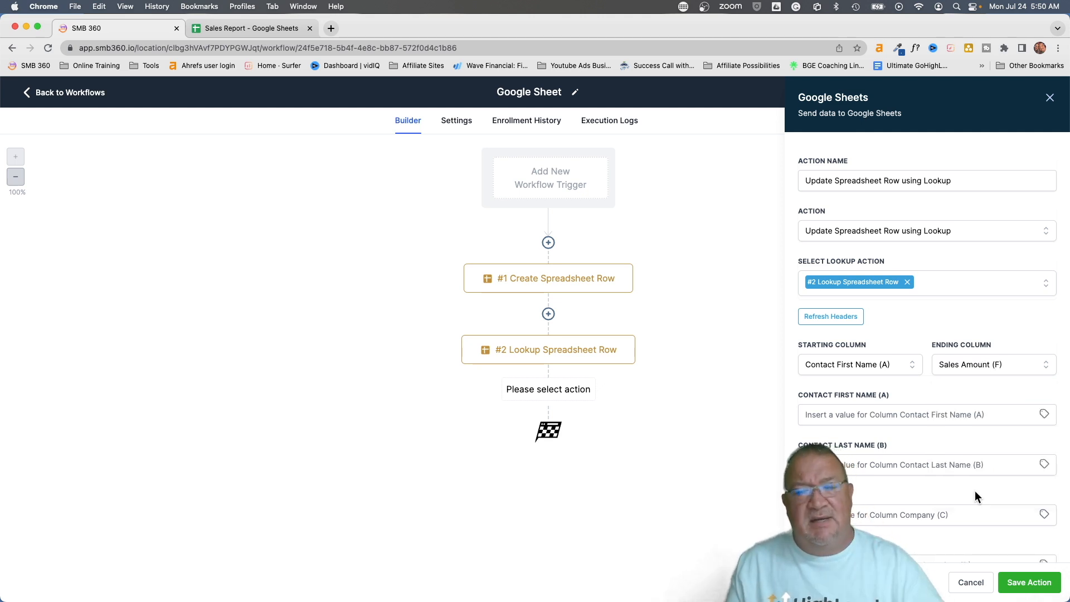
pyautogui.scroll(-3, 977, 496)
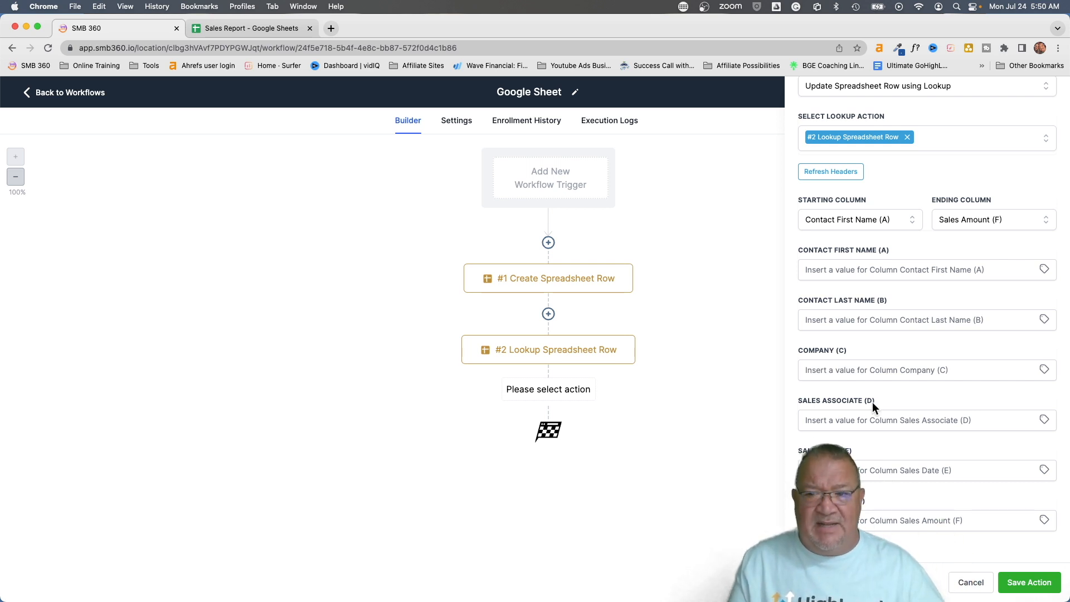
pyautogui.click(834, 369)
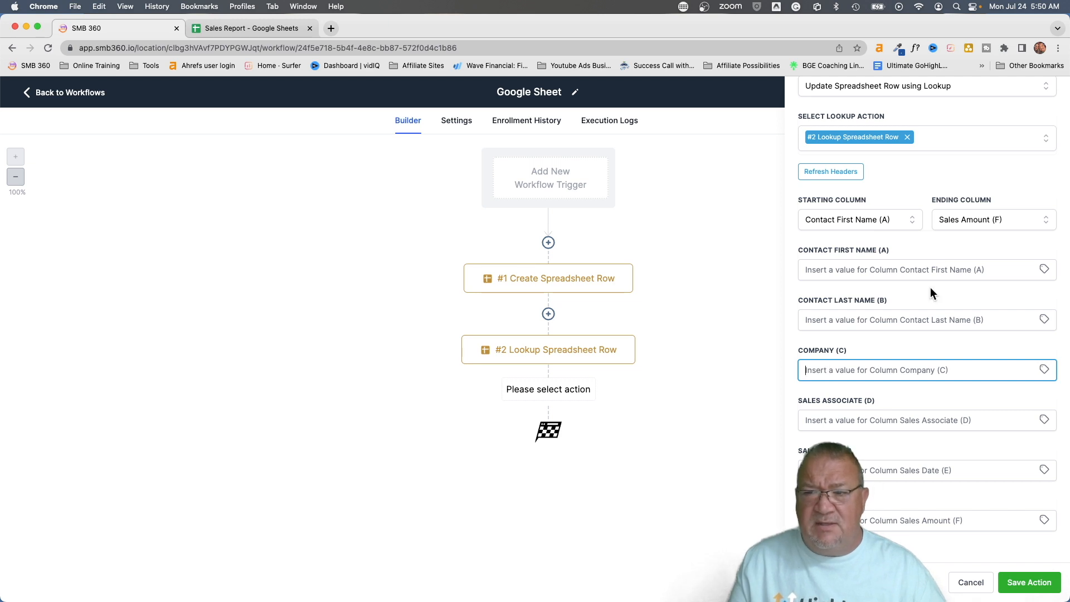
pyautogui.click(974, 223)
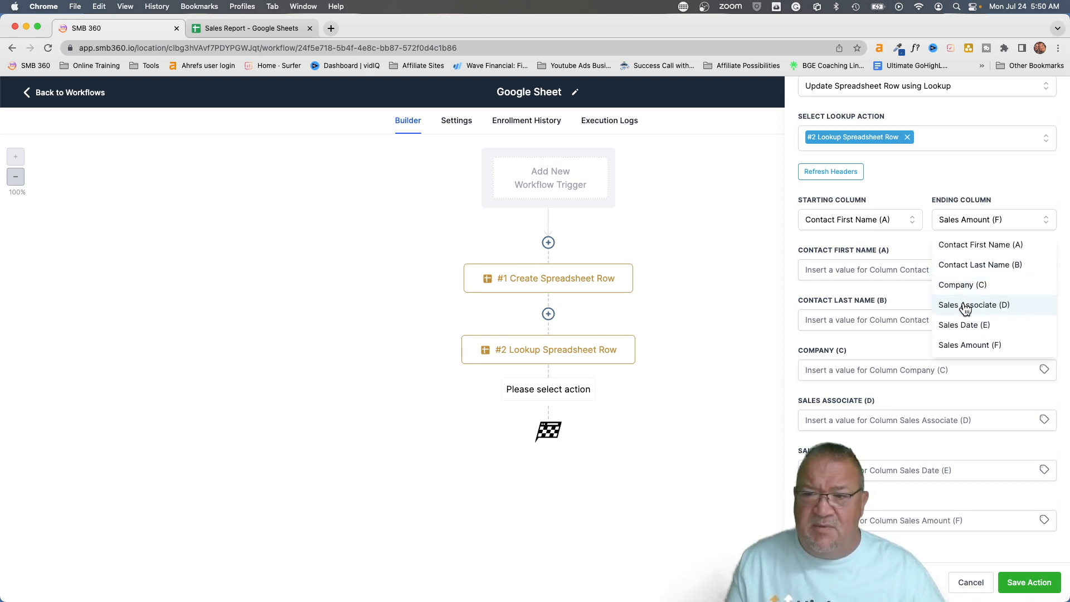
pyautogui.click(966, 306)
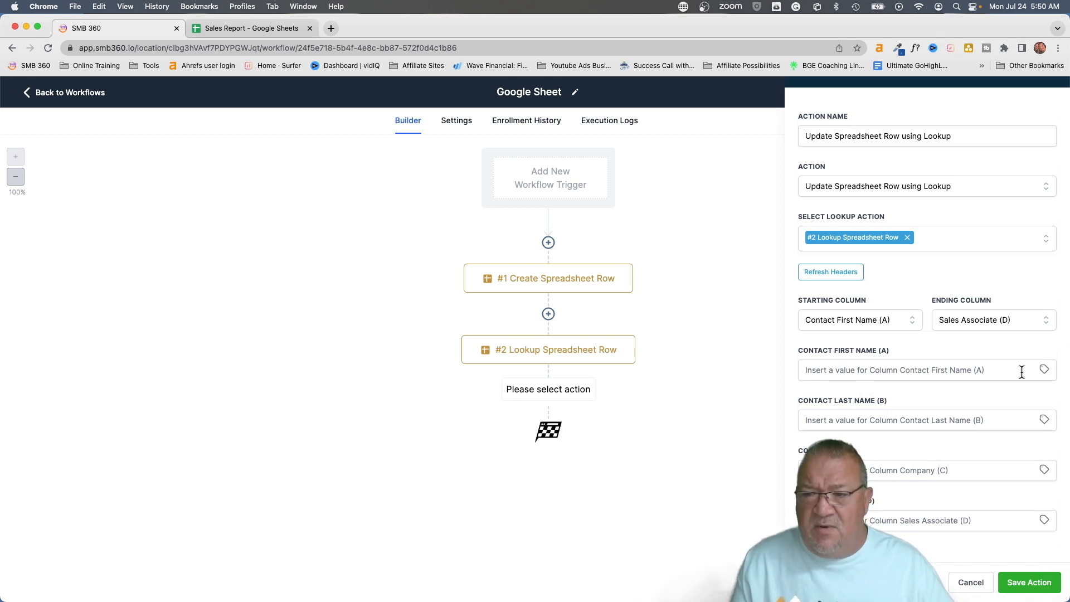
# Fill the first three columns with the contact's first name, last name and company name tags
pyautogui.click(1044, 370)
pyautogui.click(991, 410)
pyautogui.click(990, 422)
pyautogui.click(1043, 421)
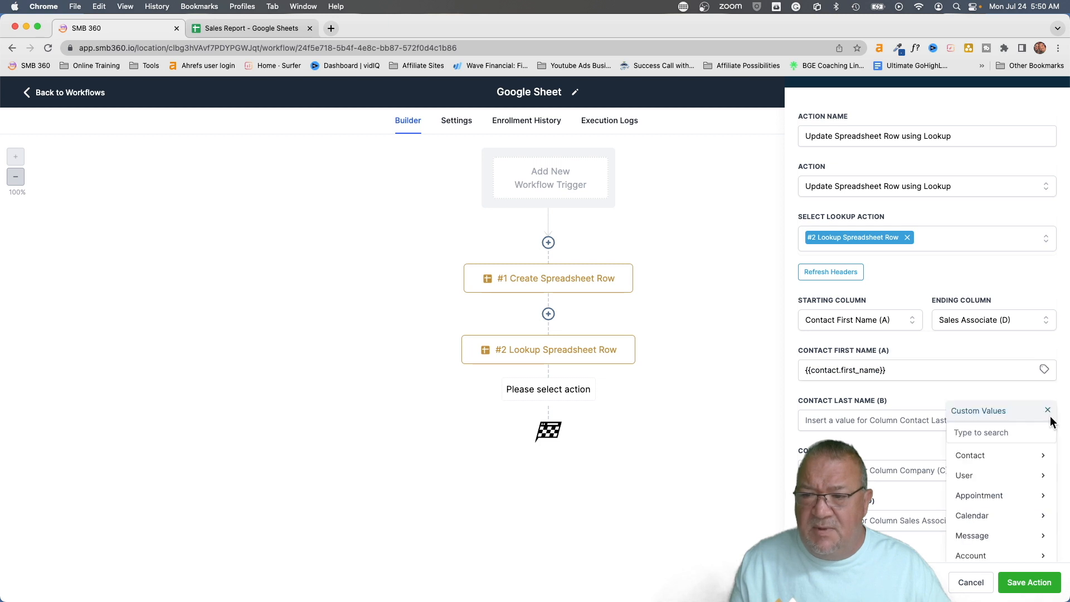
pyautogui.click(1010, 455)
pyautogui.click(990, 494)
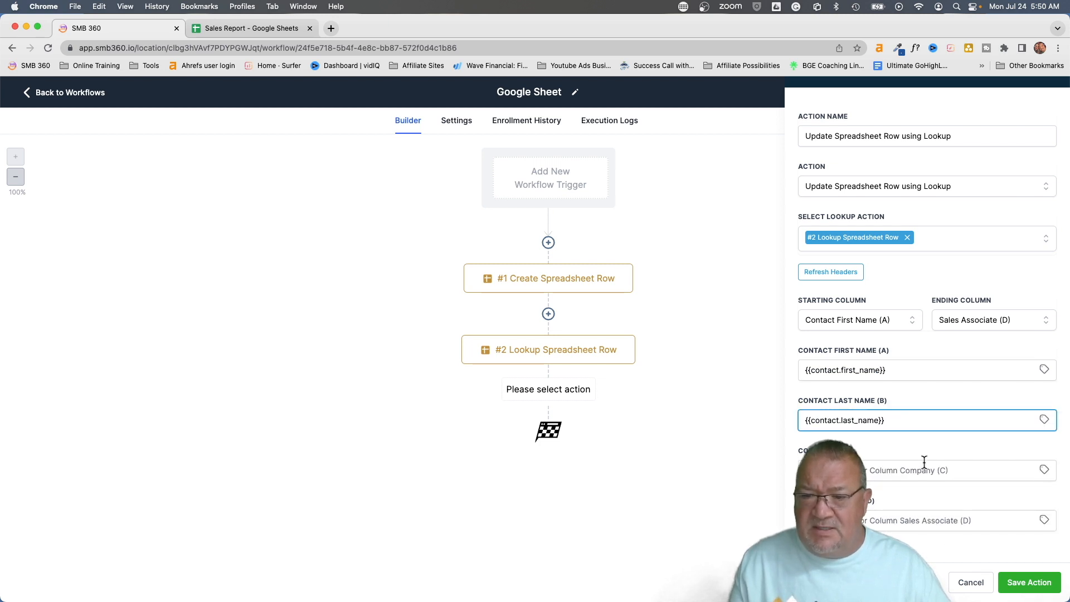
pyautogui.click(1044, 470)
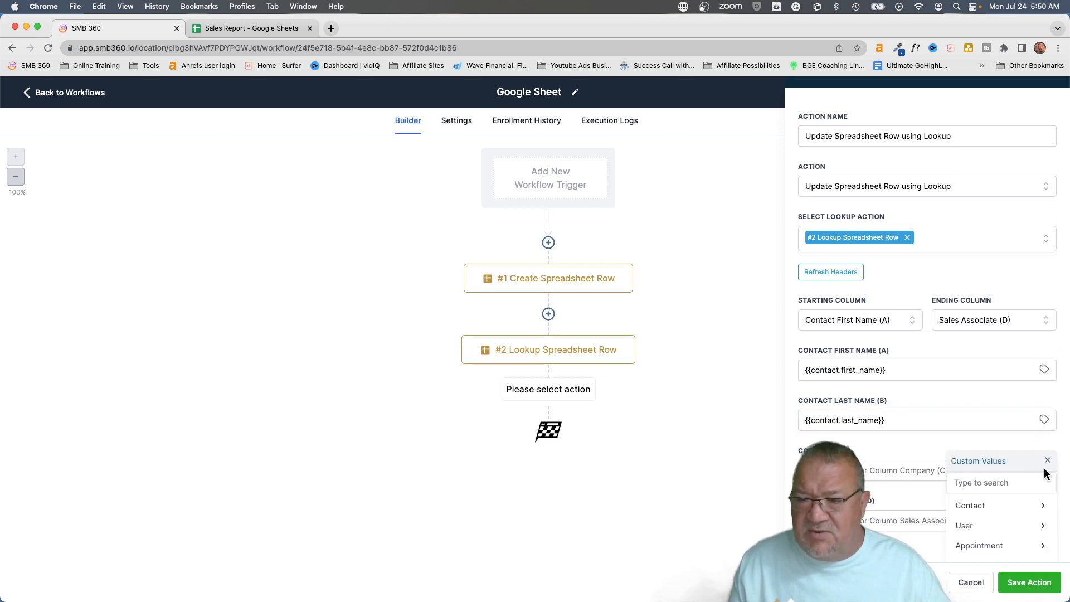
pyautogui.click(973, 506)
pyautogui.scroll(-4, 1002, 527)
pyautogui.click(1002, 526)
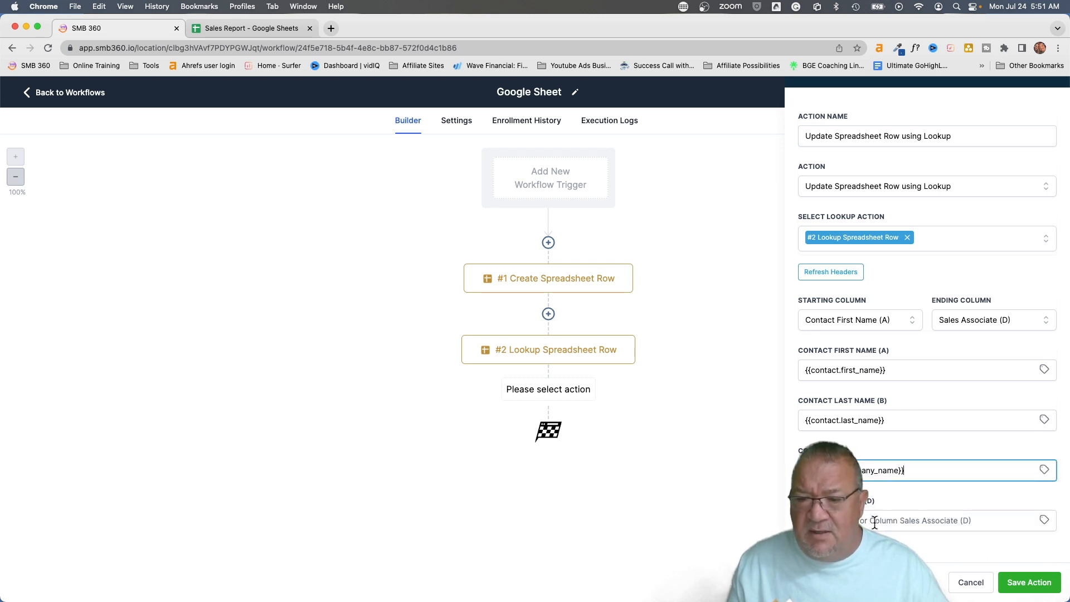
# Browse Custom Values > User for Sales Associate, then close the panel without adding the step
pyautogui.click(1044, 520)
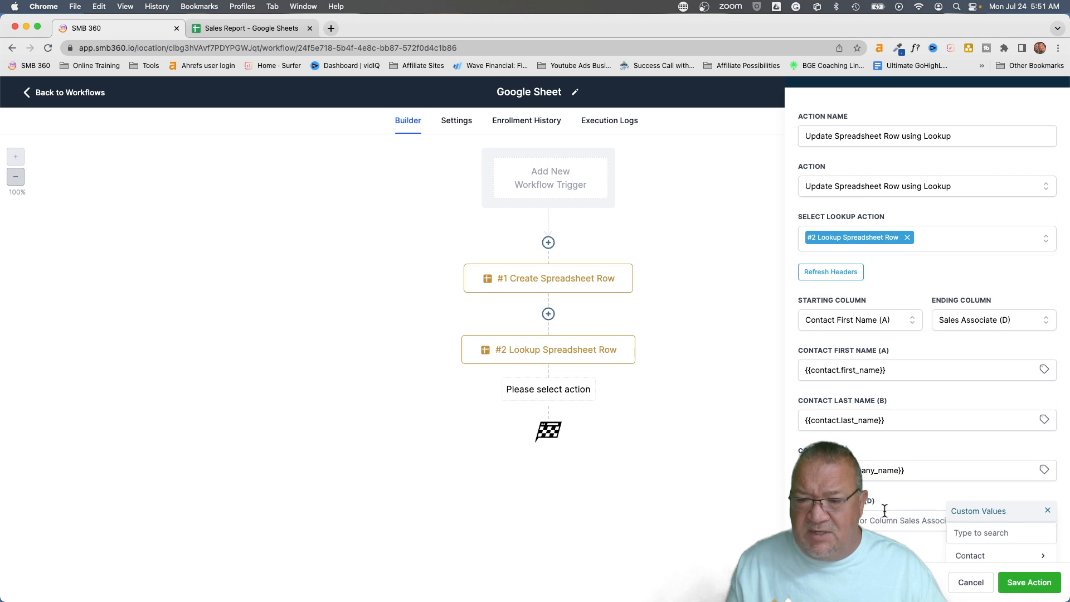
pyautogui.scroll(-3, 885, 510)
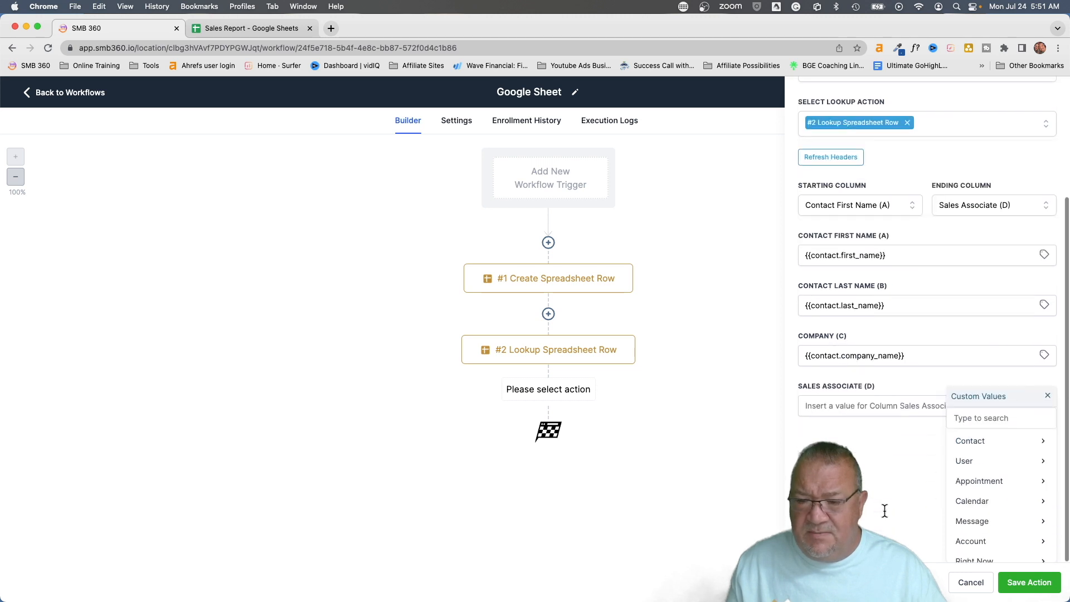
pyautogui.click(964, 463)
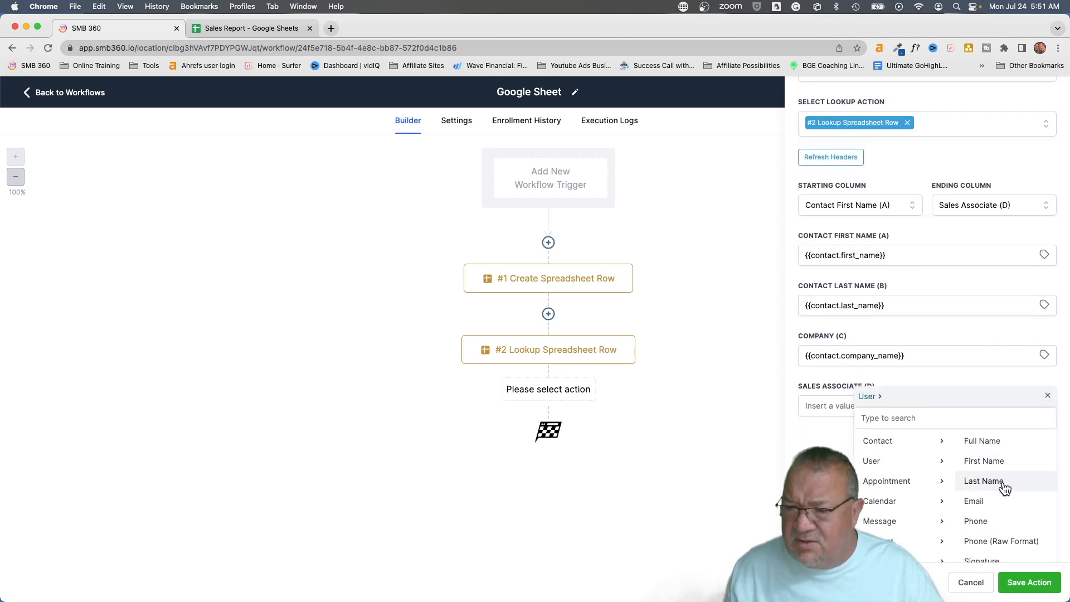
pyautogui.scroll(-2, 1005, 488)
pyautogui.scroll(2, 1005, 489)
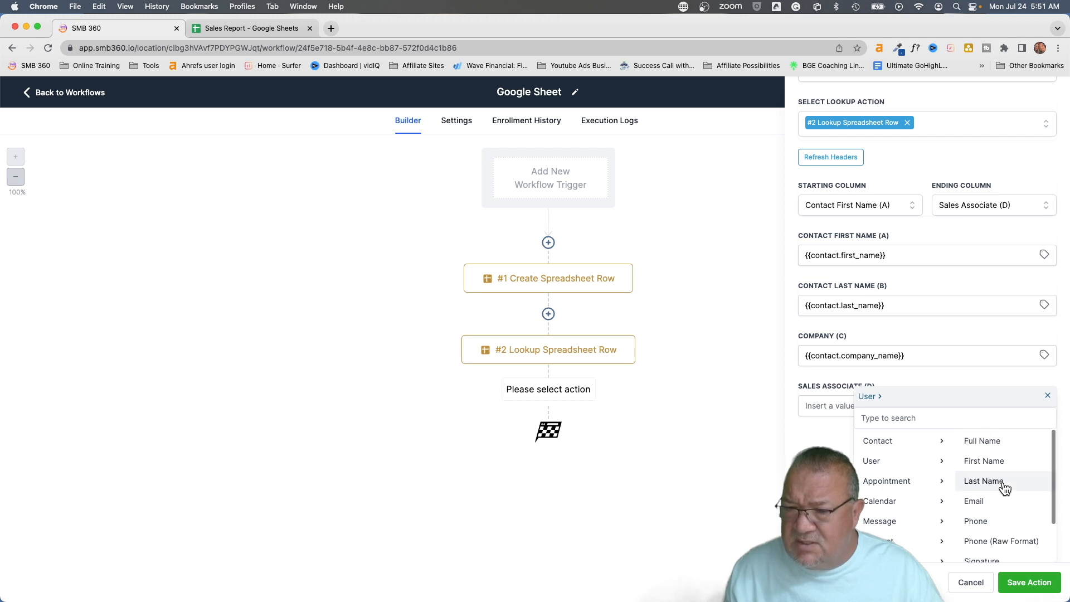
pyautogui.scroll(-3, 895, 481)
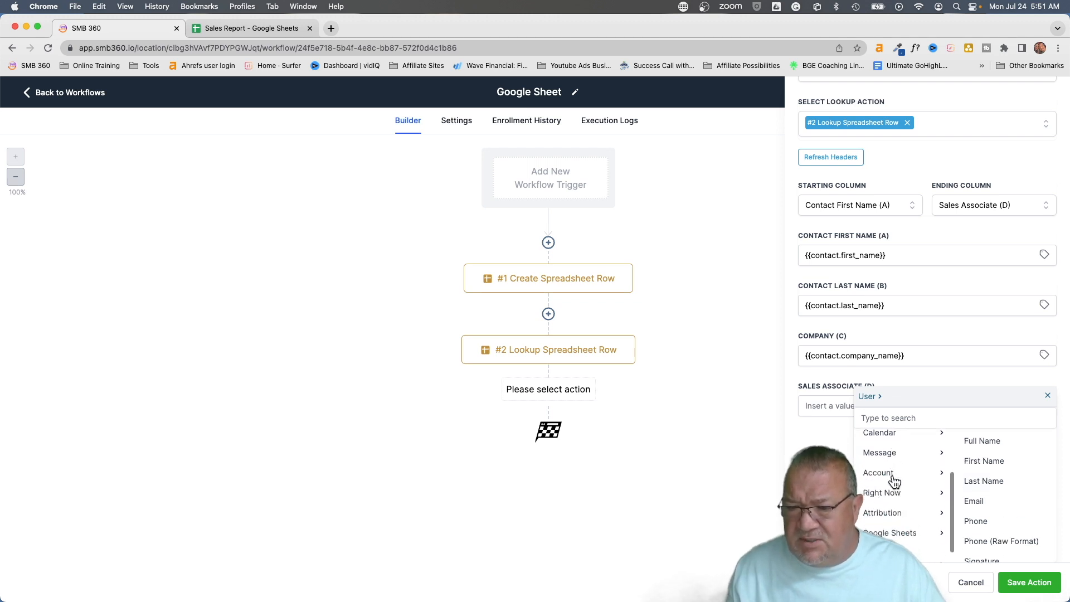
pyautogui.scroll(-1, 894, 481)
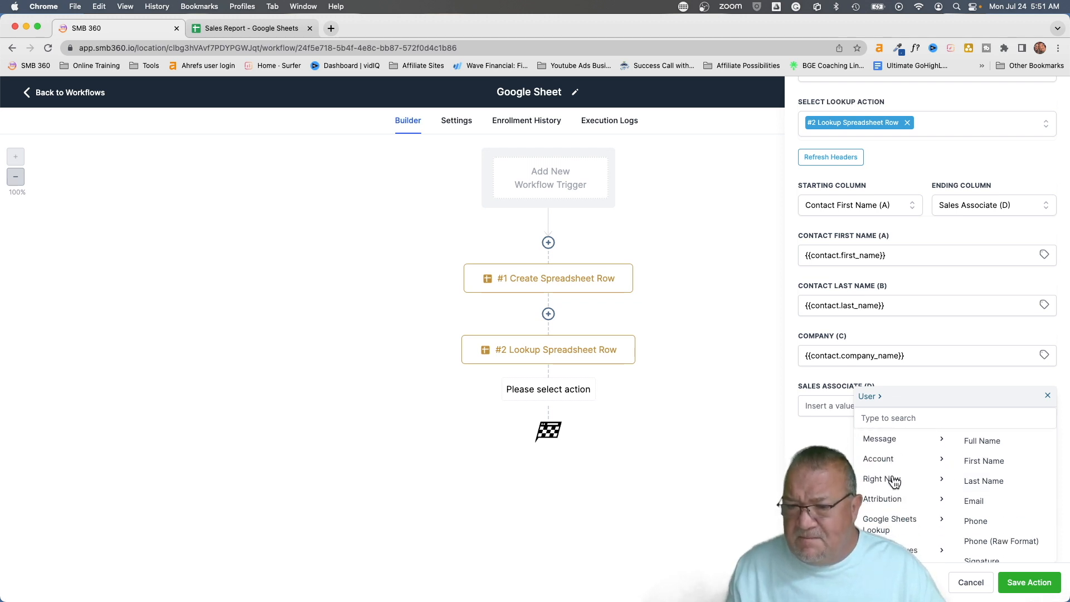
pyautogui.scroll(4, 895, 480)
pyautogui.click(971, 582)
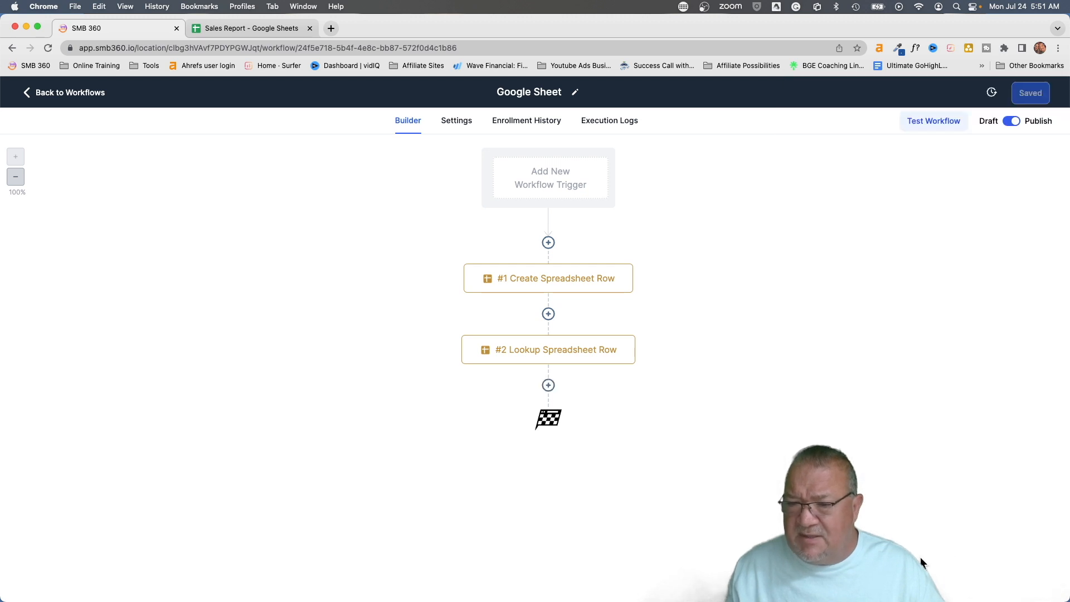
# Add a Google Sheets Update Spreadsheet Row using Lookup step linked to #2 Lookup, spanning columns A–D
pyautogui.click(549, 387)
pyautogui.click(865, 217)
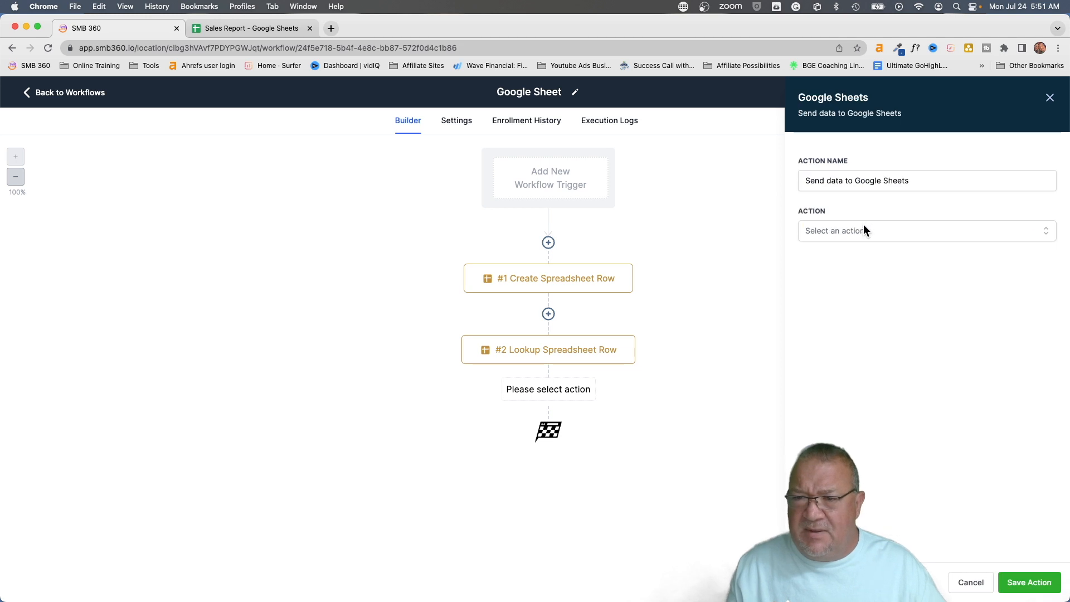
pyautogui.click(841, 230)
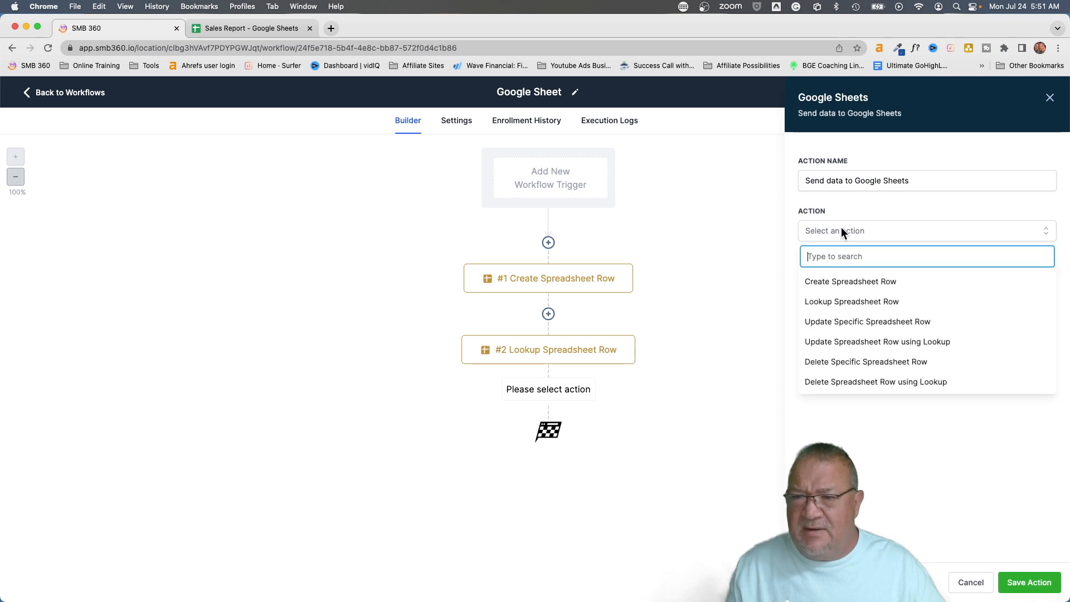
pyautogui.click(846, 343)
pyautogui.click(836, 283)
pyautogui.click(840, 356)
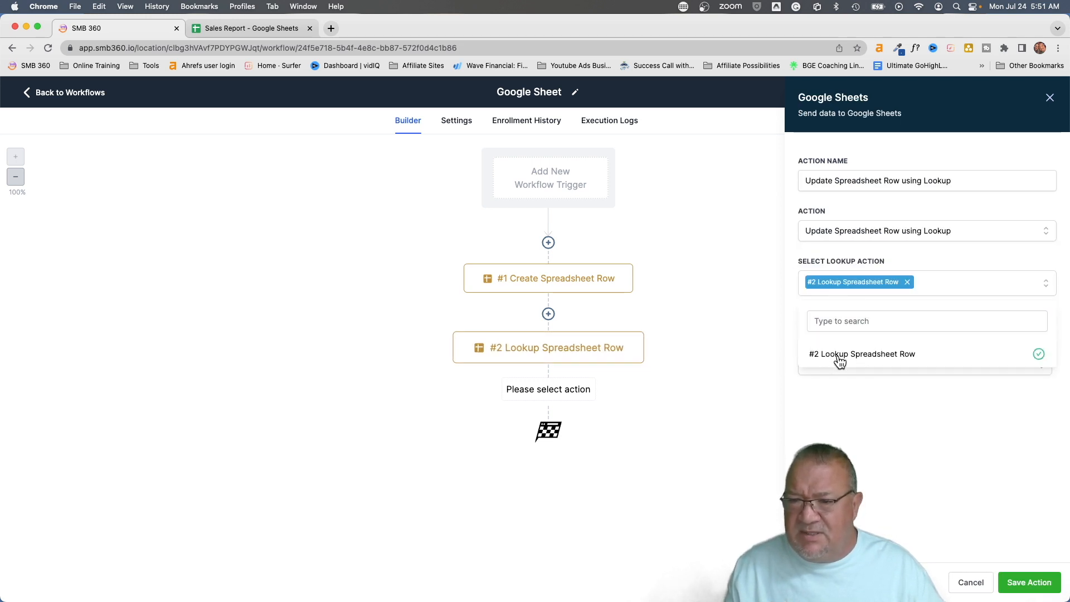
pyautogui.click(867, 406)
pyautogui.click(839, 360)
pyautogui.click(836, 390)
pyautogui.click(988, 367)
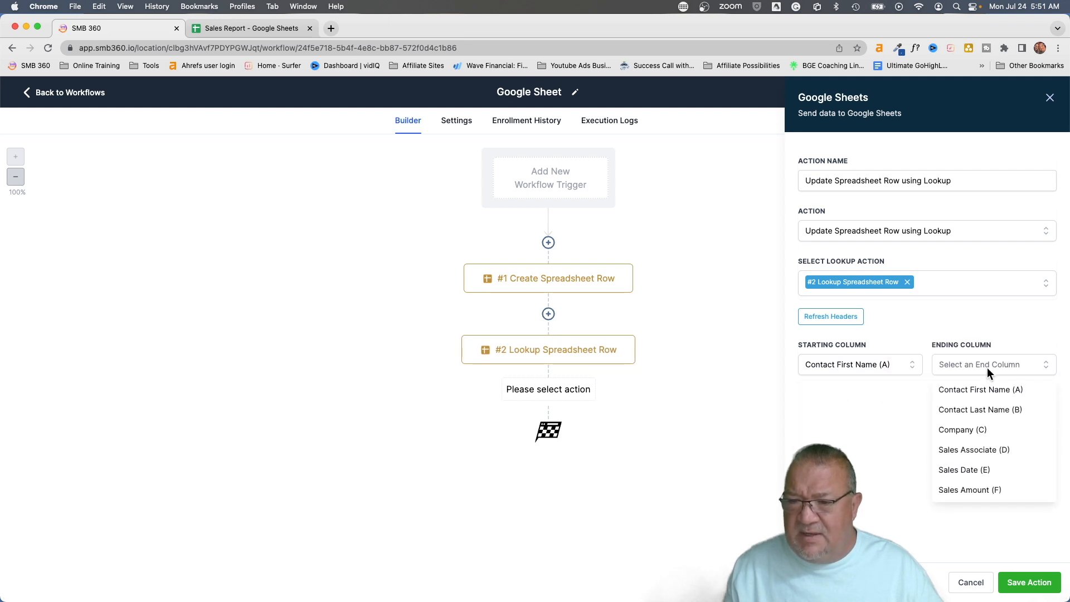
pyautogui.click(979, 449)
# Map columns A–C to the contact's First Name, Last Name and Company Name
pyautogui.click(1044, 414)
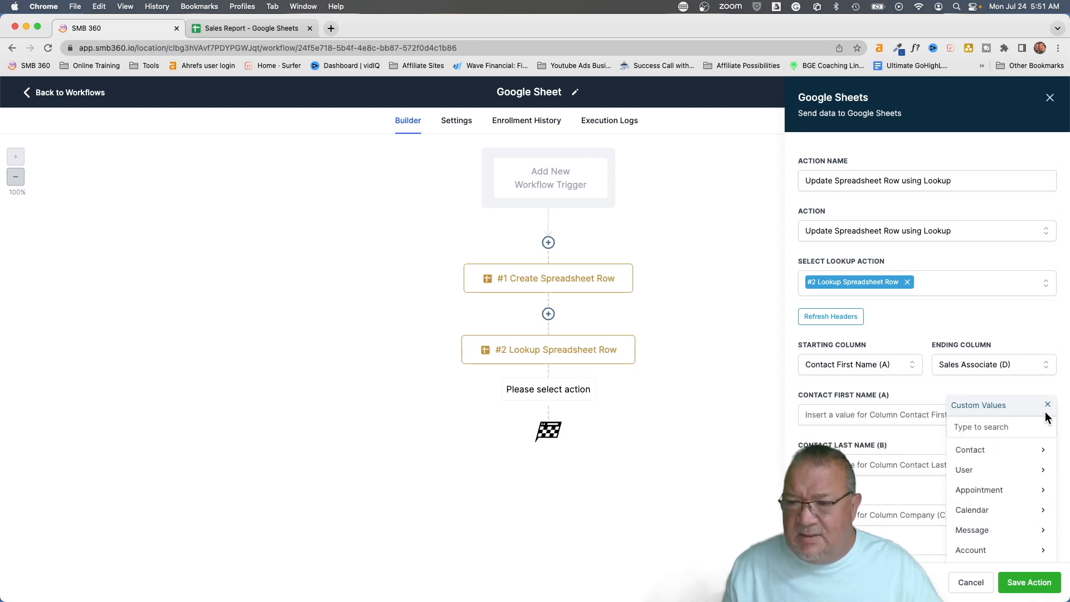
pyautogui.click(1010, 451)
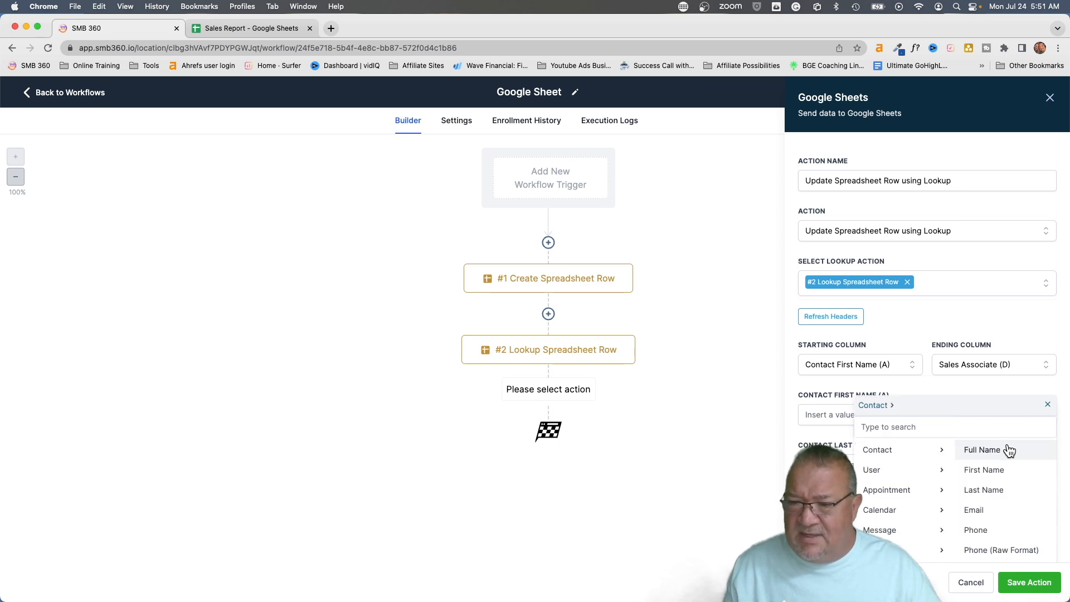
pyautogui.click(992, 471)
pyautogui.click(1044, 466)
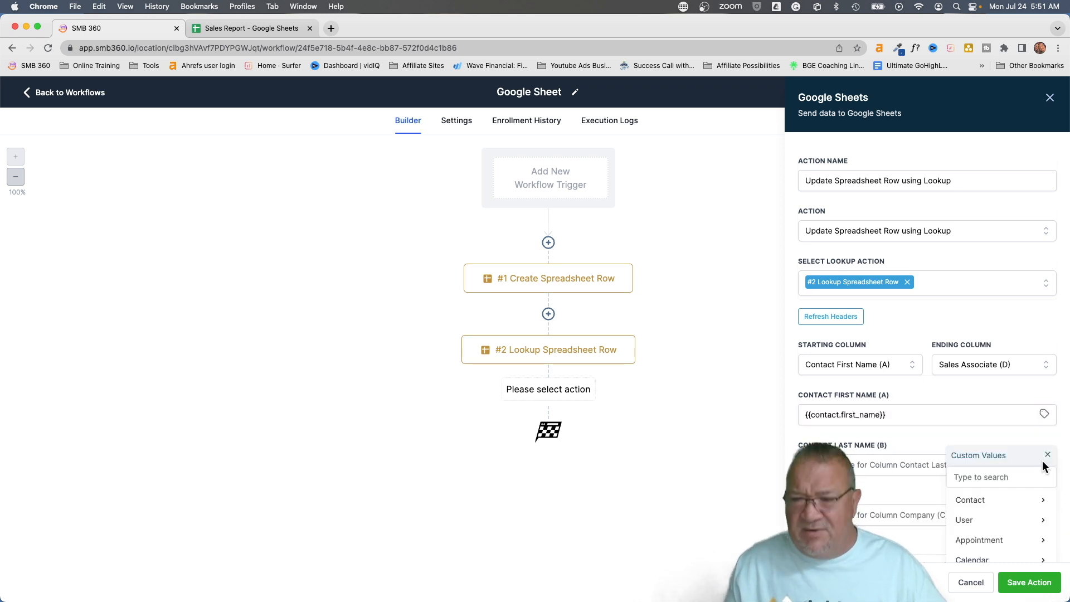
pyautogui.click(998, 500)
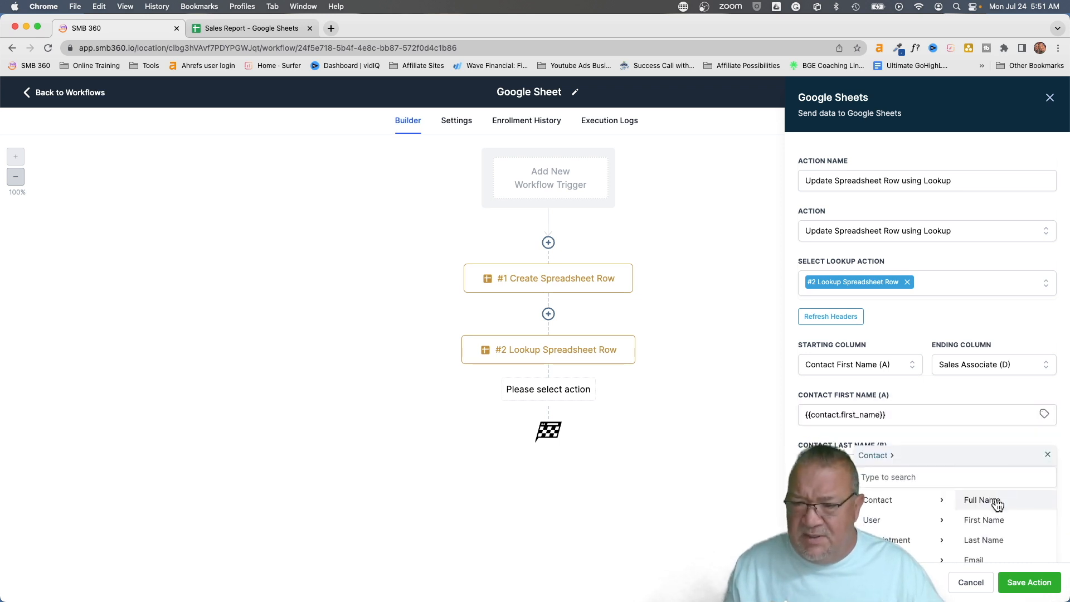
pyautogui.click(987, 539)
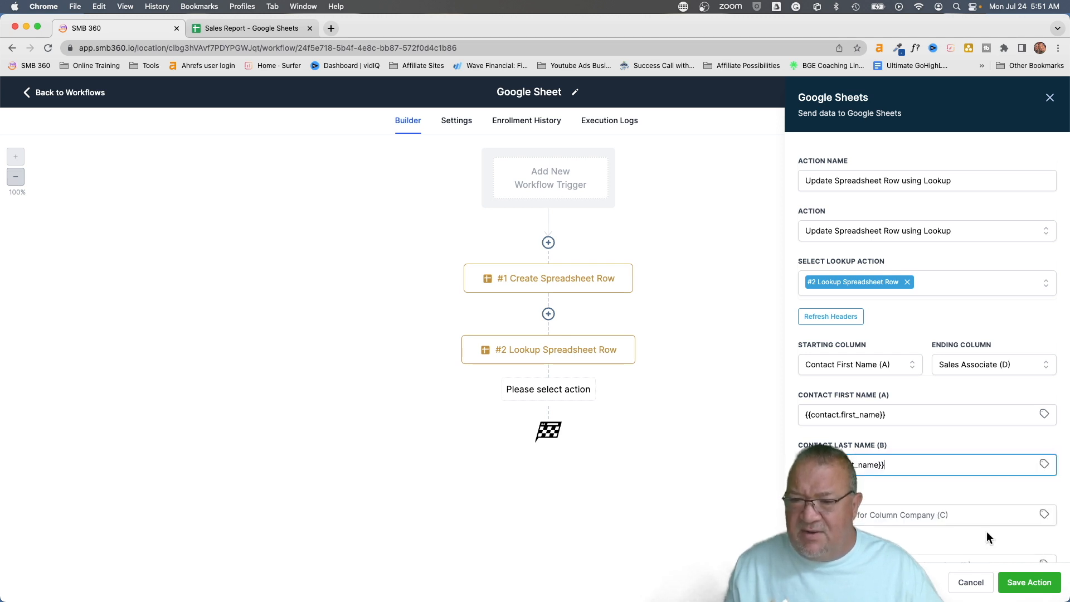
pyautogui.scroll(-2, 969, 522)
pyautogui.click(1044, 472)
pyautogui.scroll(-3, 1007, 509)
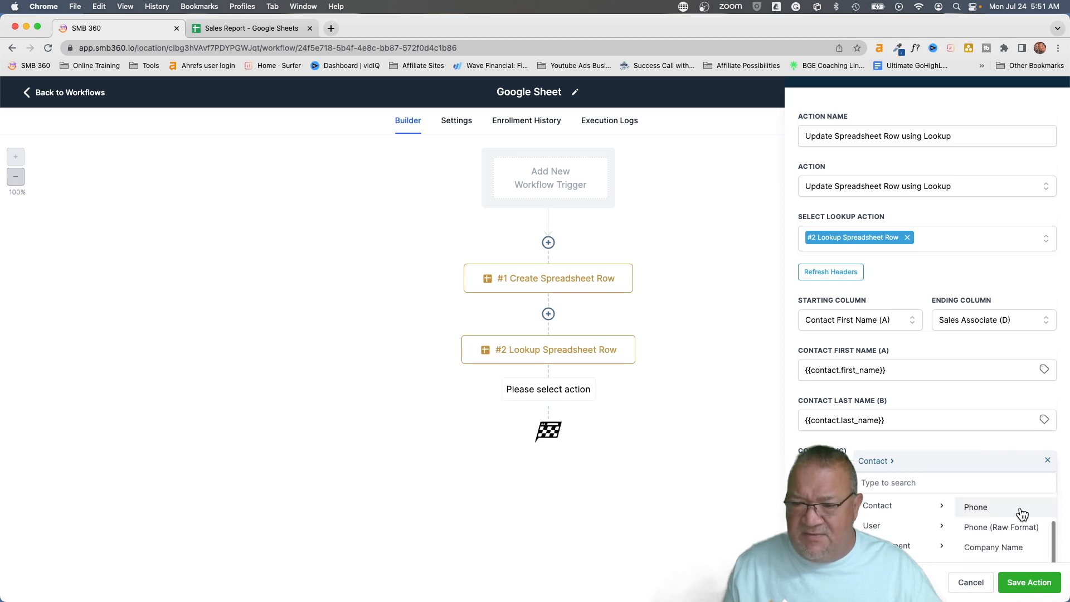
pyautogui.click(987, 546)
# Enter the associate's full name in Sales Associate (D), save the action, and save the workflow
pyautogui.click(905, 528)
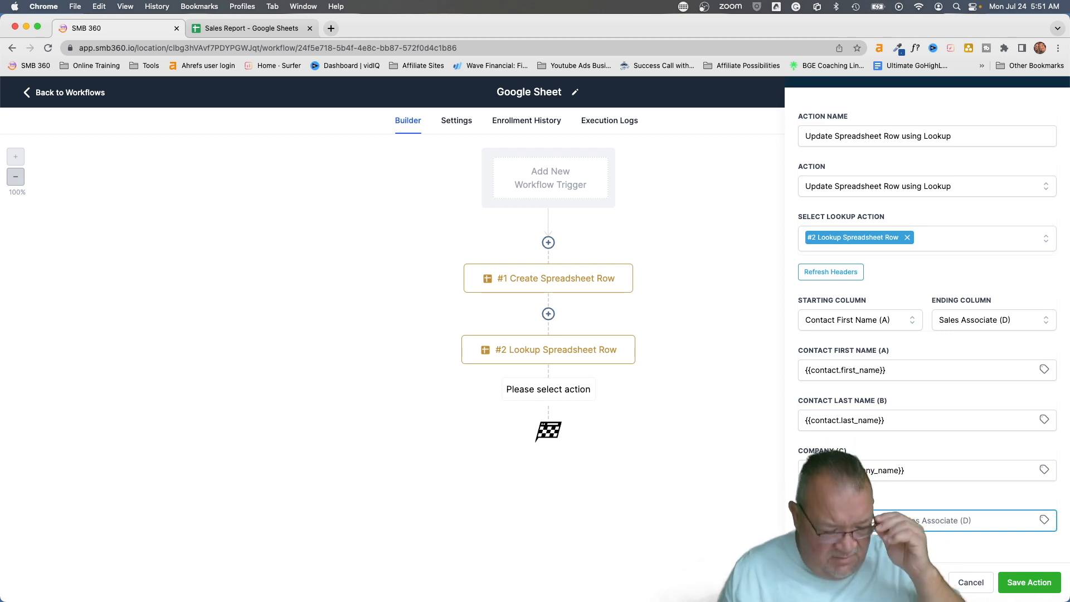
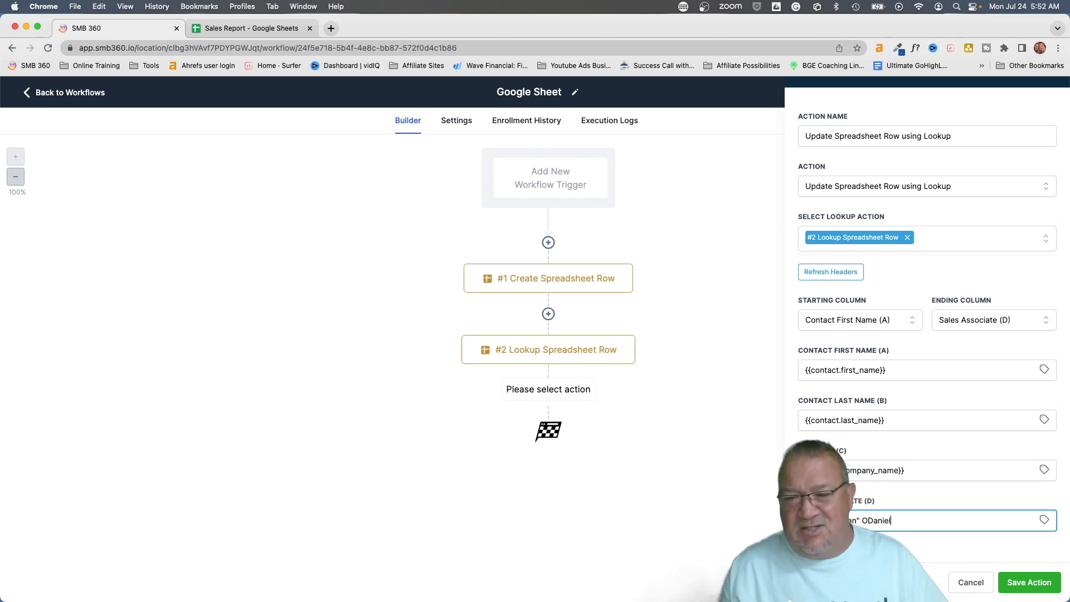
pyautogui.click(1025, 580)
pyautogui.click(1033, 93)
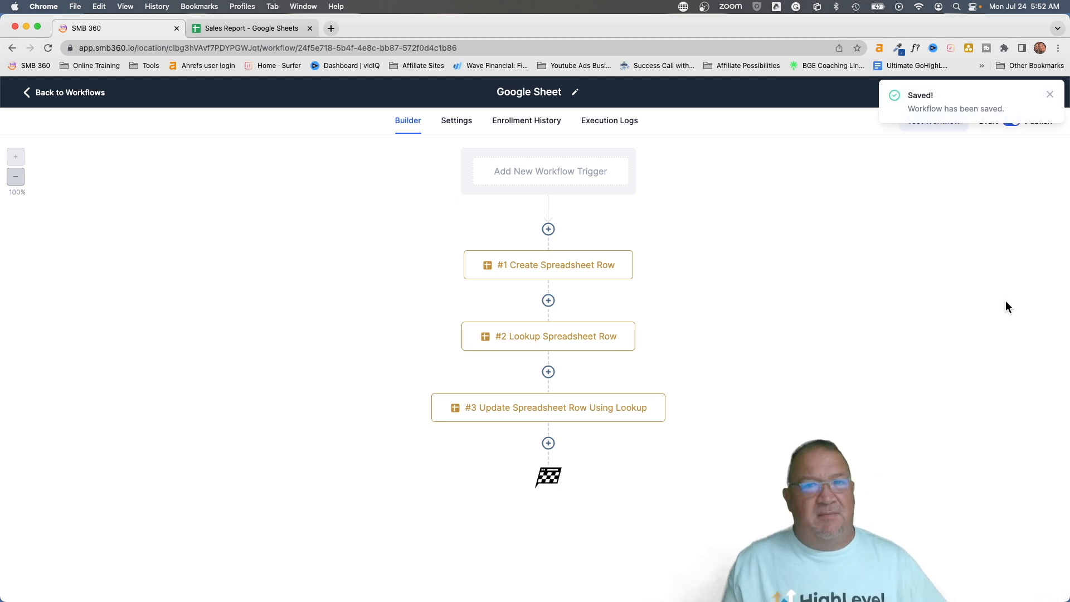
# Delete the #1 Create Spreadsheet Row step, save the workflow, and return to the Sales Report sheet
pyautogui.click(1049, 97)
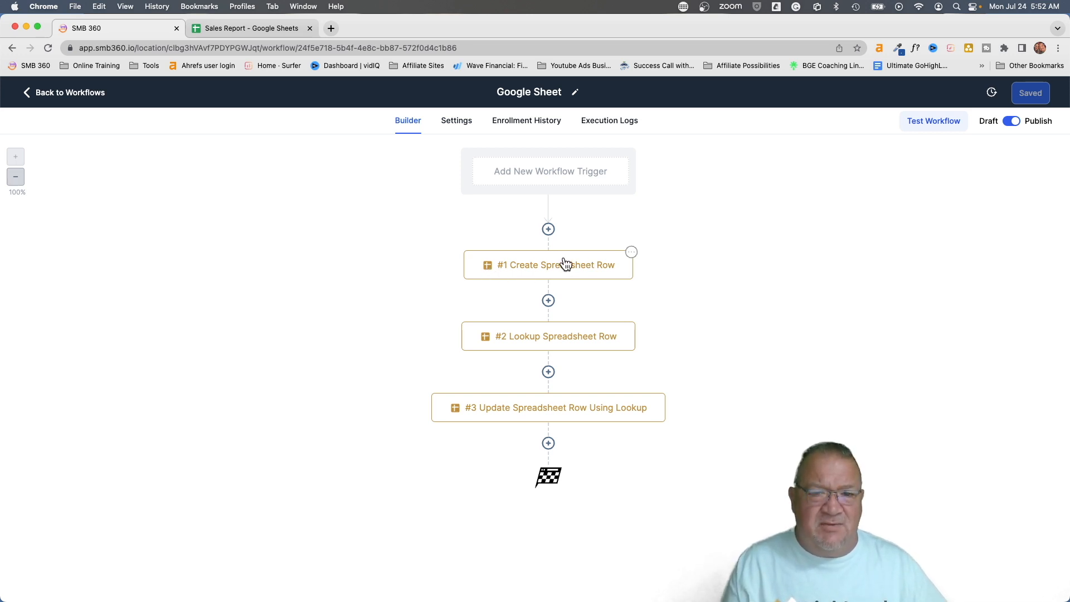
pyautogui.click(632, 252)
pyautogui.moveTo(674, 350)
pyautogui.click(742, 291)
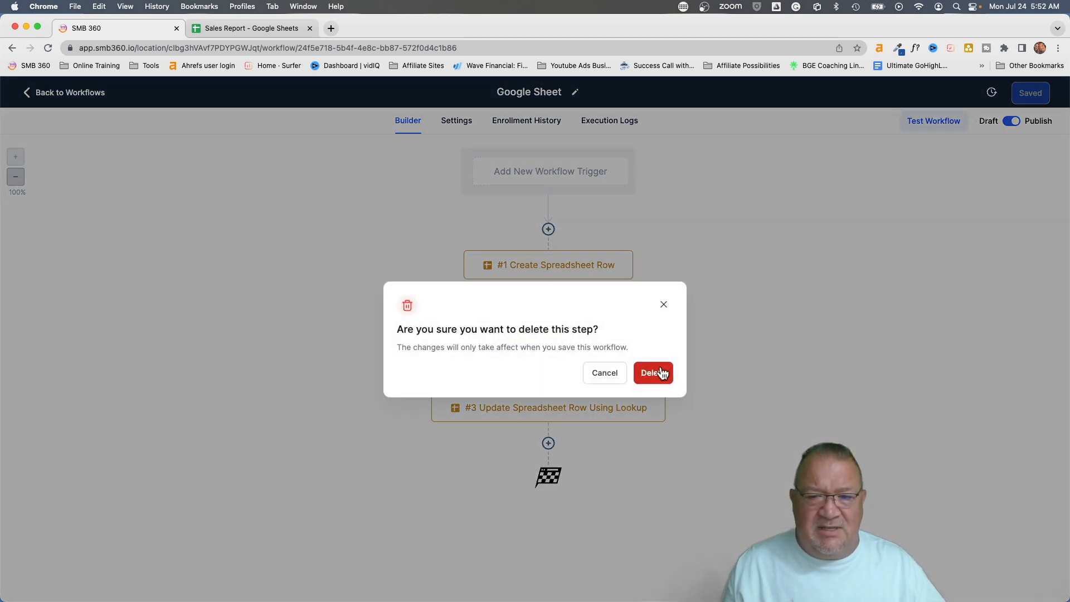
pyautogui.click(658, 371)
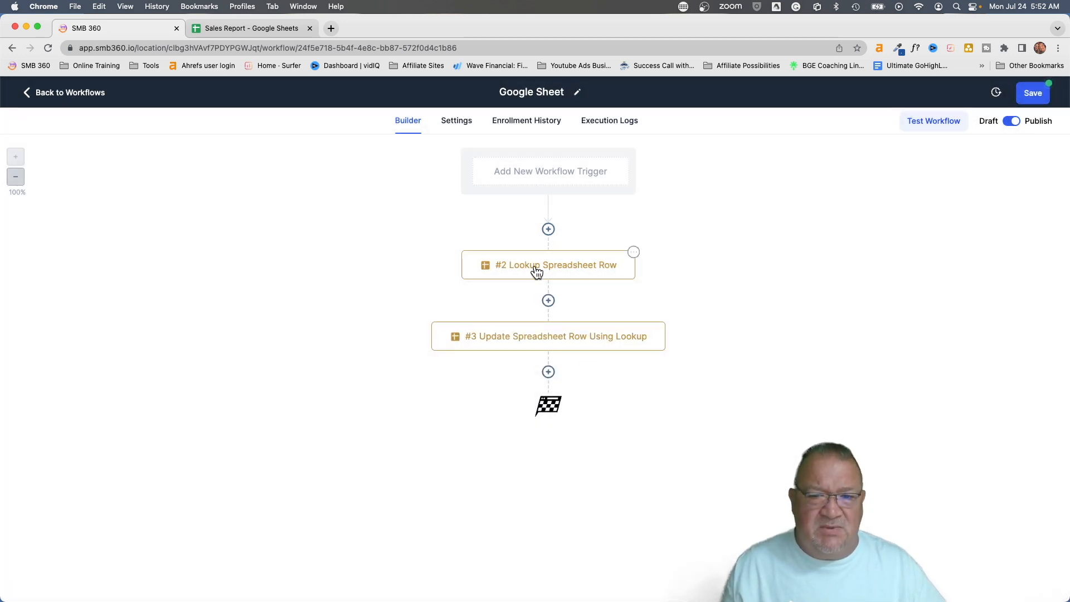
pyautogui.click(1030, 94)
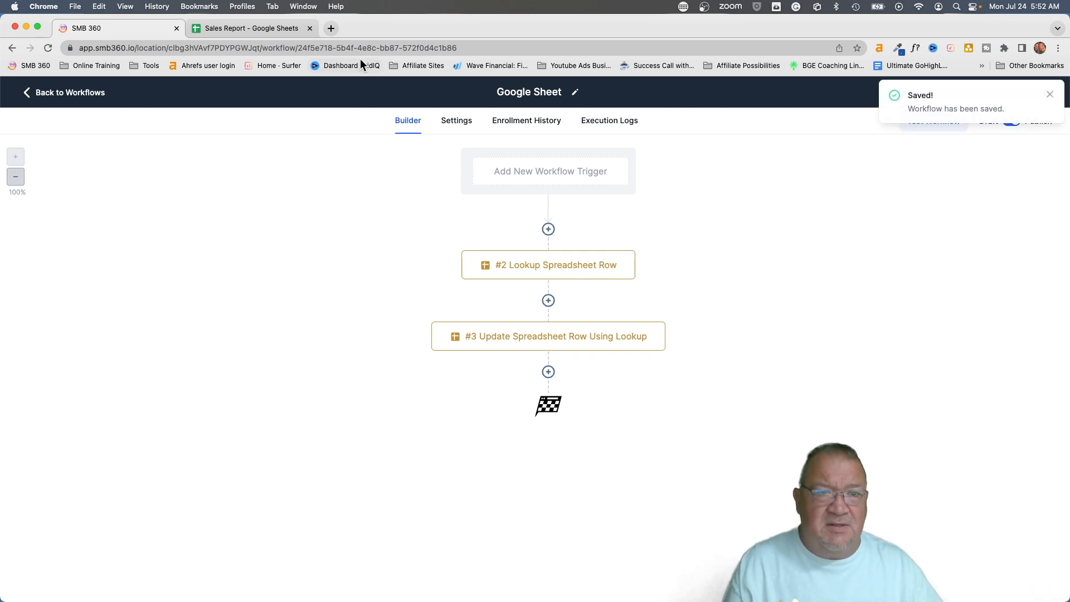
pyautogui.click(237, 28)
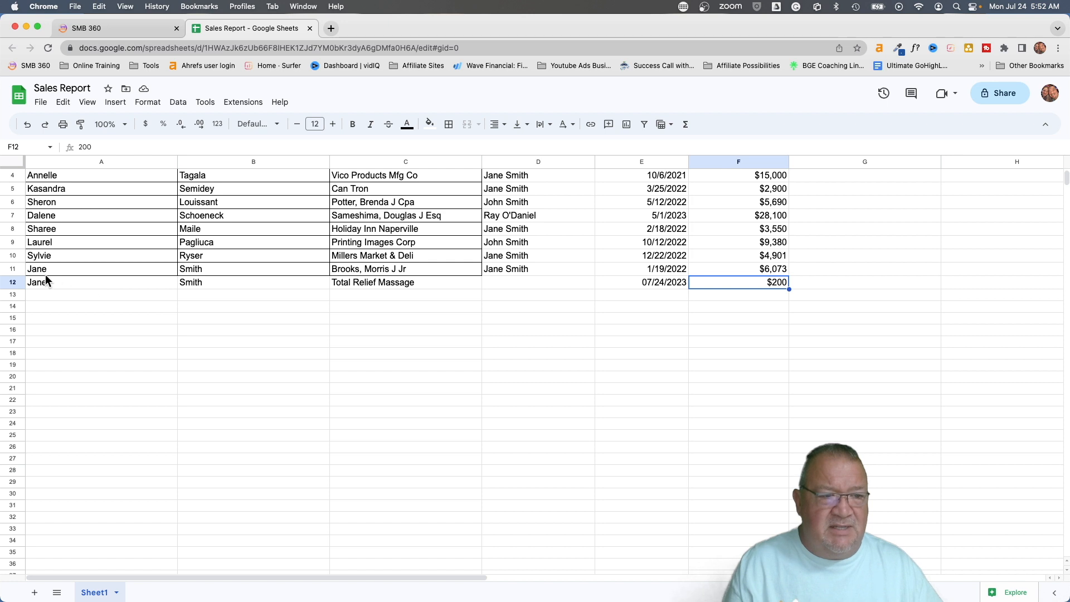
# Check row 11 and the empty sales associate in D12, then return to SMB 360
pyautogui.click(12, 269)
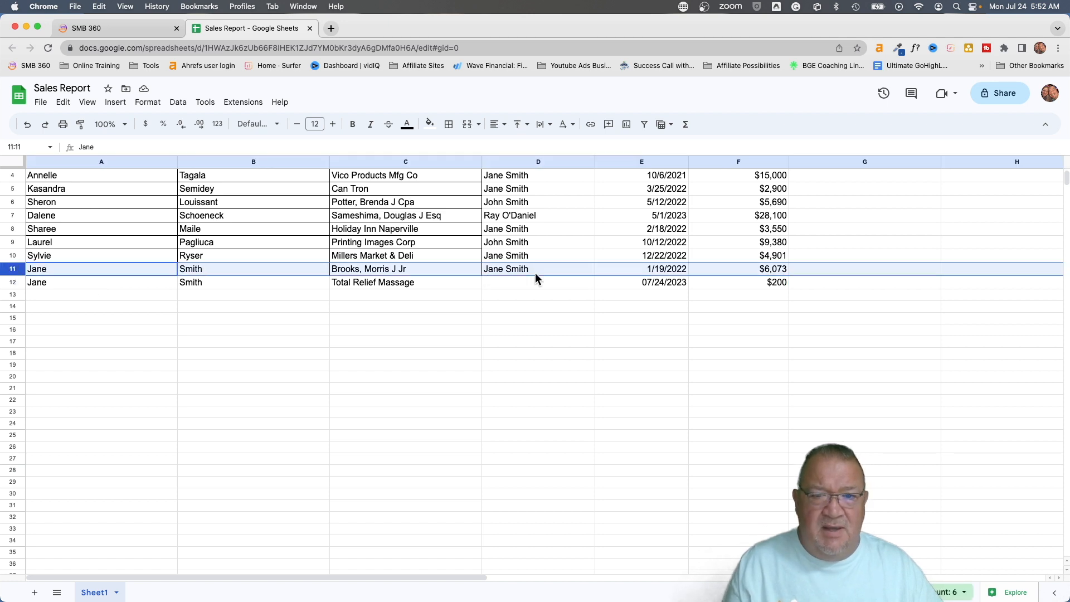
pyautogui.scroll(2, 544, 291)
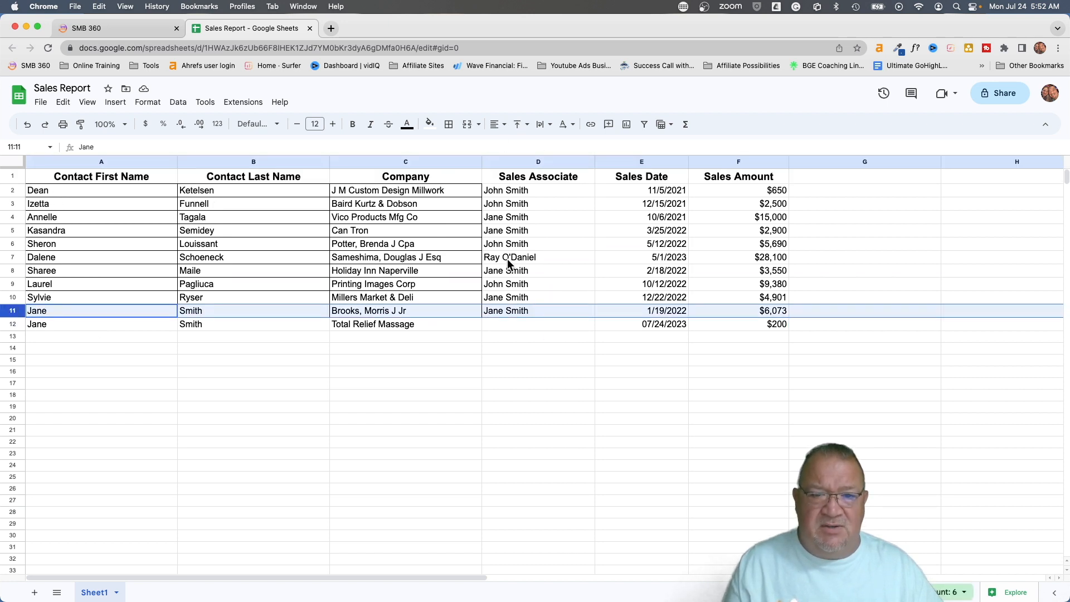
pyautogui.click(507, 323)
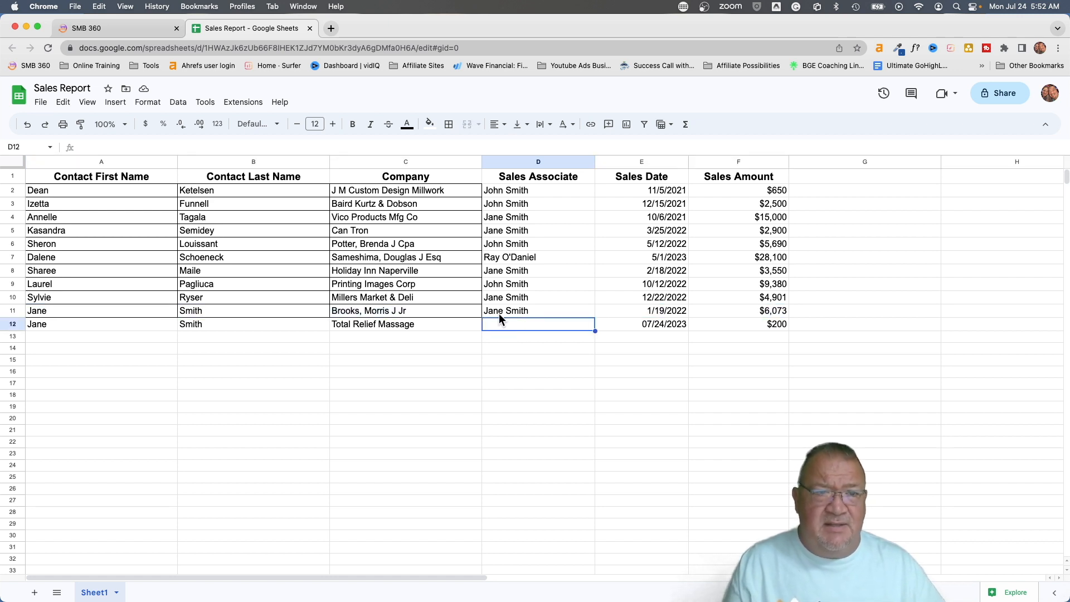
pyautogui.click(101, 25)
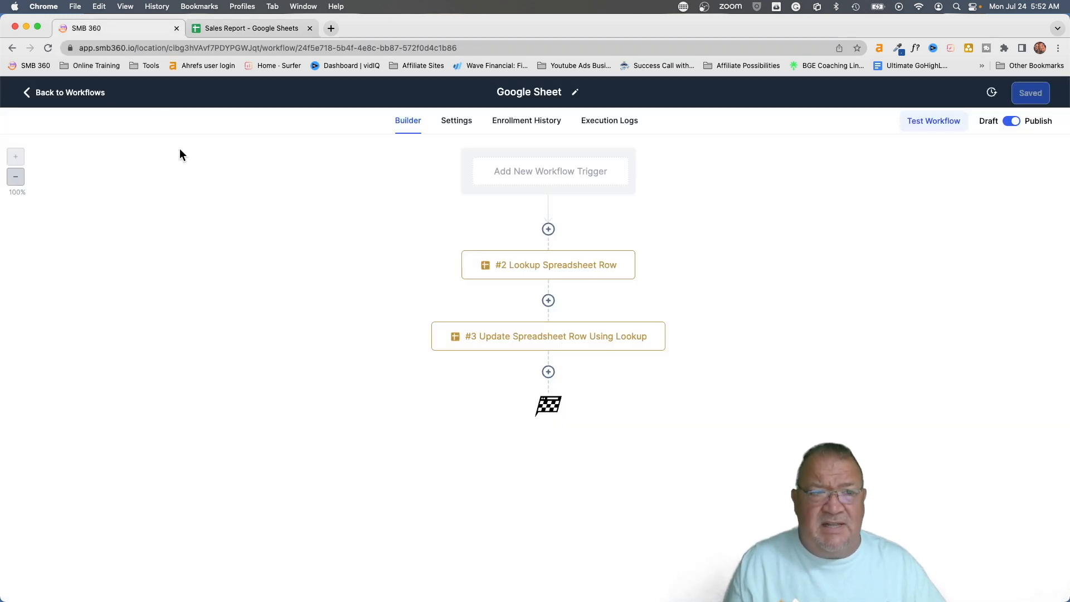
# Leave the Google Sheet workflow builder and open the Contacts list
pyautogui.click(460, 124)
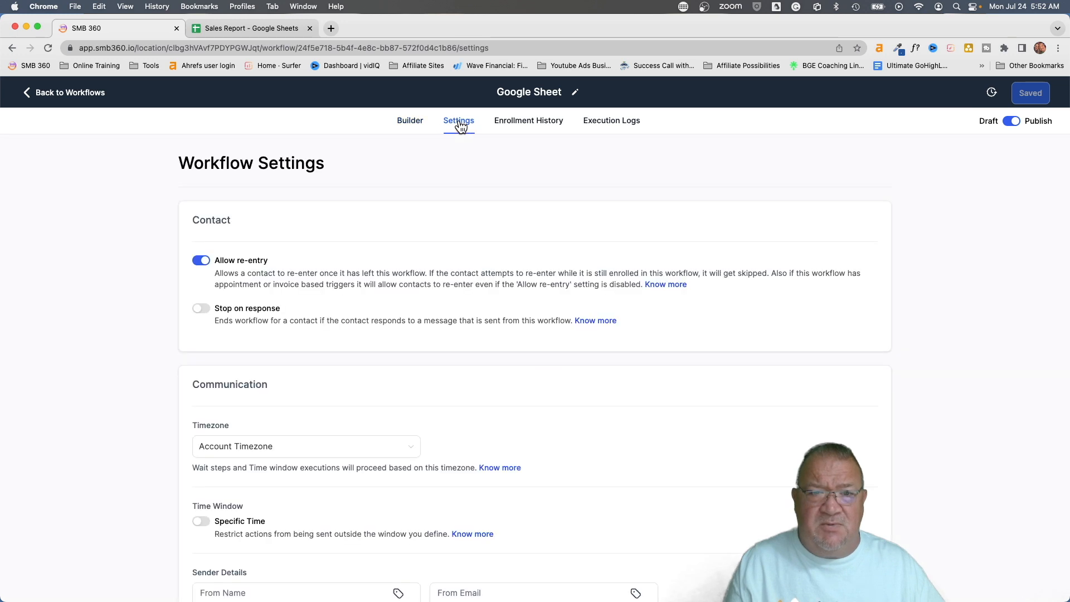
pyautogui.click(415, 122)
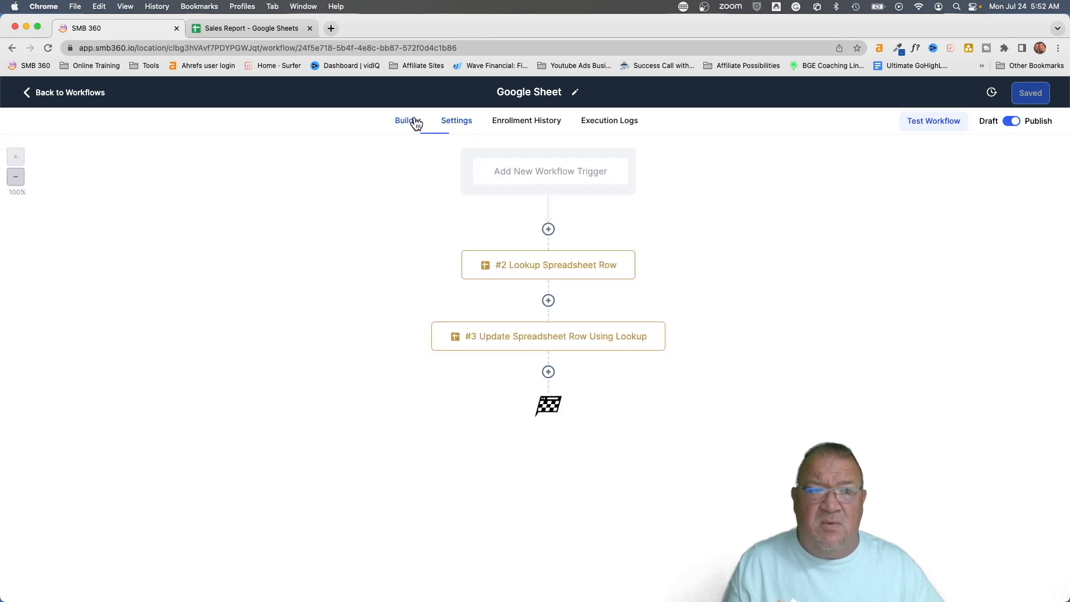
pyautogui.click(58, 90)
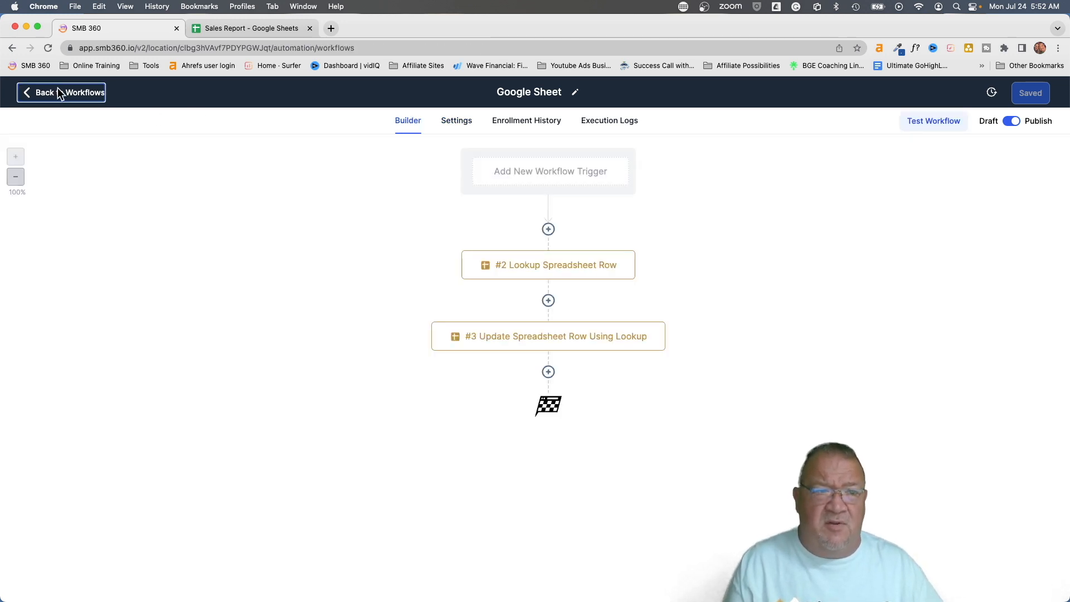
pyautogui.click(45, 267)
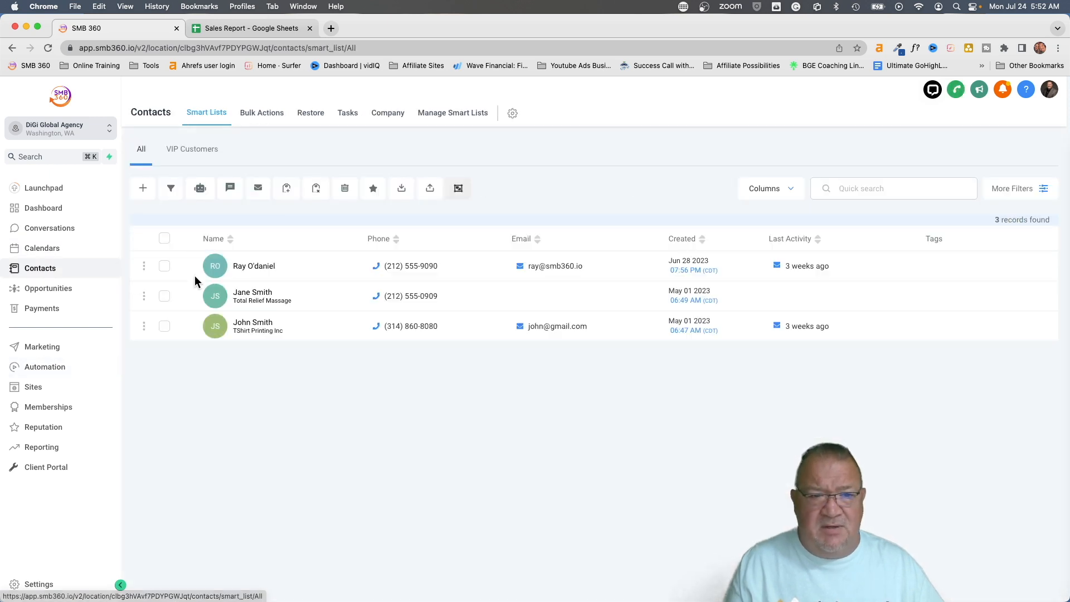
# Enroll Total Relief Massage in Workflow - Google Sheet with the description 'dem'
pyautogui.click(163, 296)
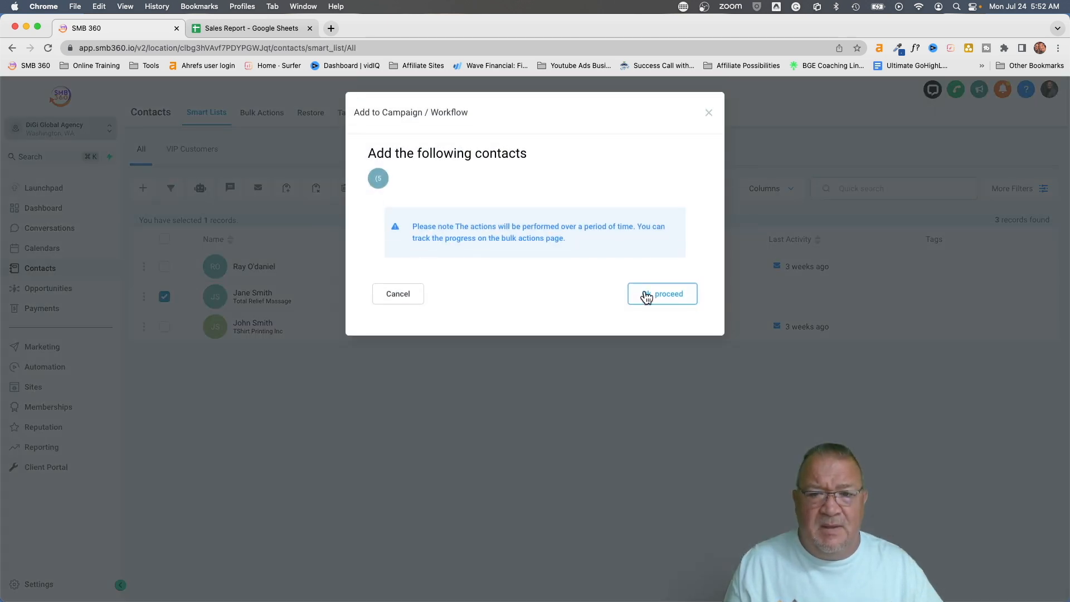
pyautogui.click(647, 292)
pyautogui.click(474, 232)
pyautogui.click(469, 265)
pyautogui.click(462, 316)
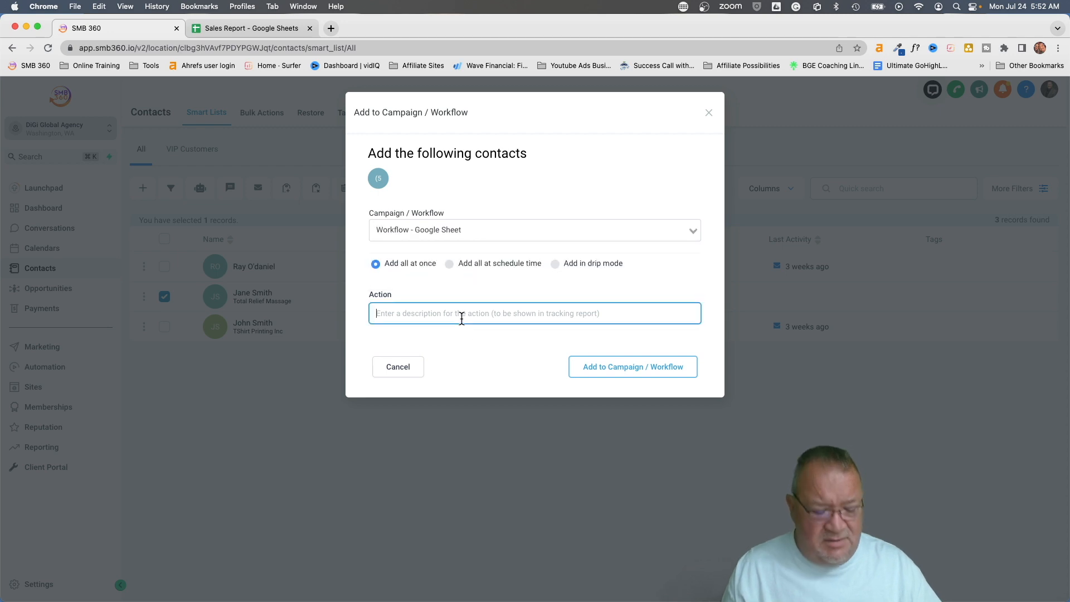
pyautogui.write('demo')
pyautogui.click(629, 371)
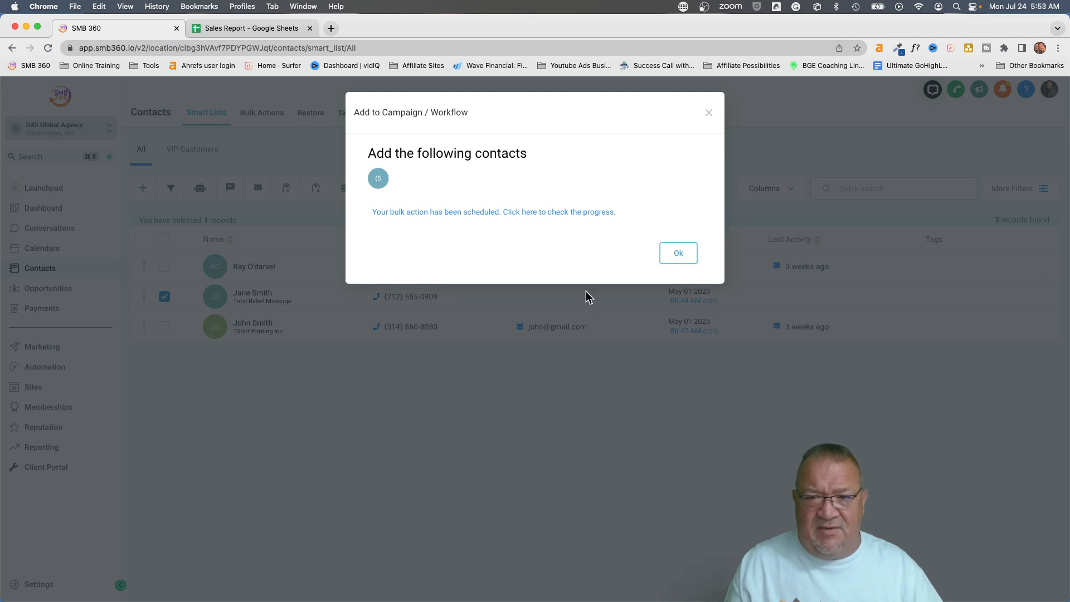
pyautogui.click(681, 251)
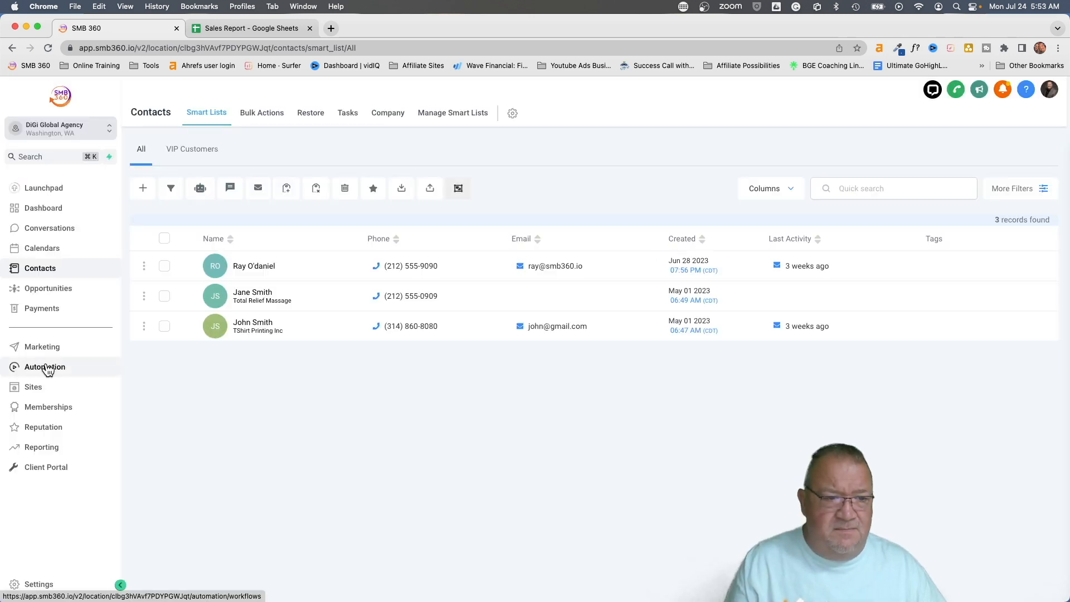
# View the Google Sheet workflow's Enrollment History, then switch to the Sales Report sheet
pyautogui.click(45, 366)
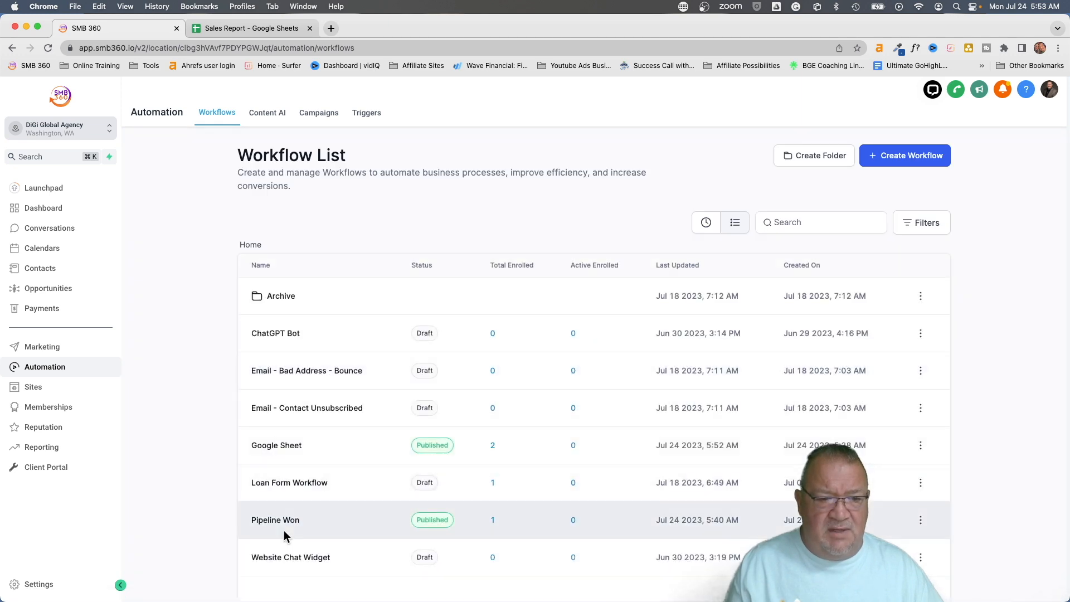
pyautogui.click(290, 446)
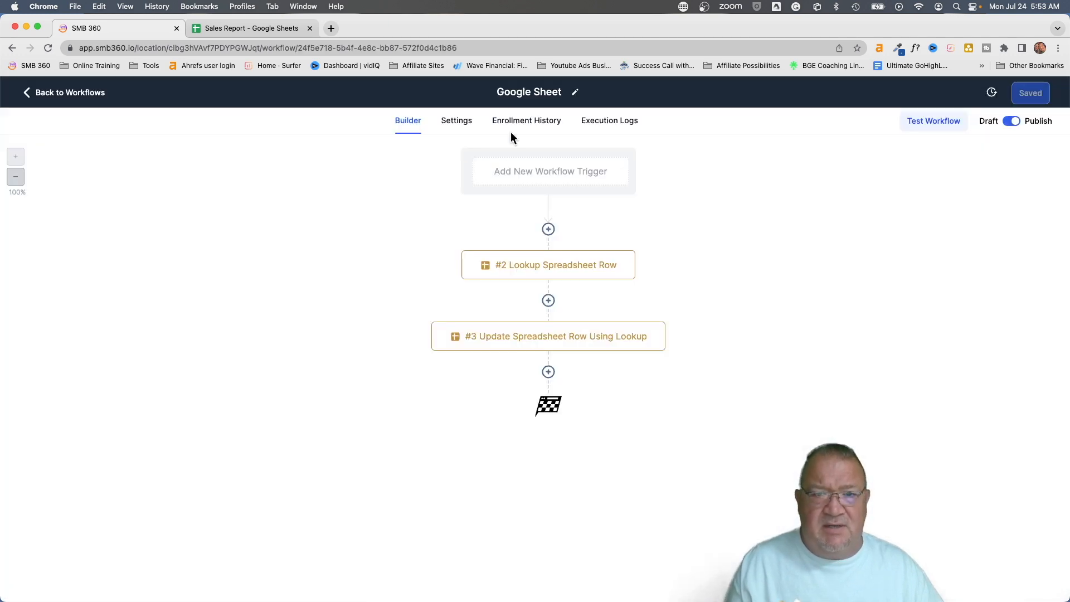
pyautogui.click(524, 127)
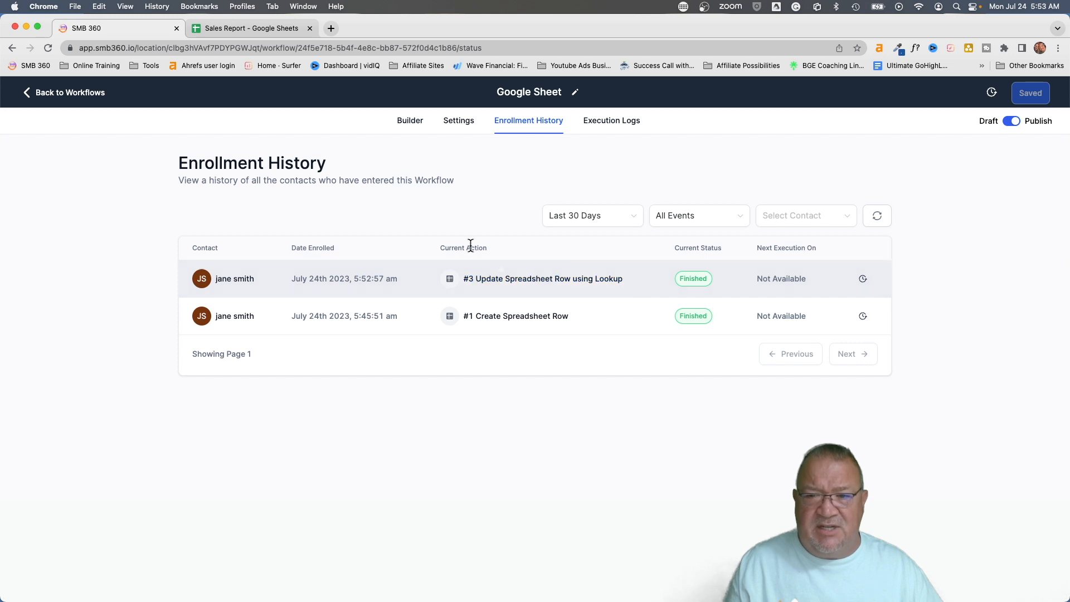
pyautogui.click(238, 29)
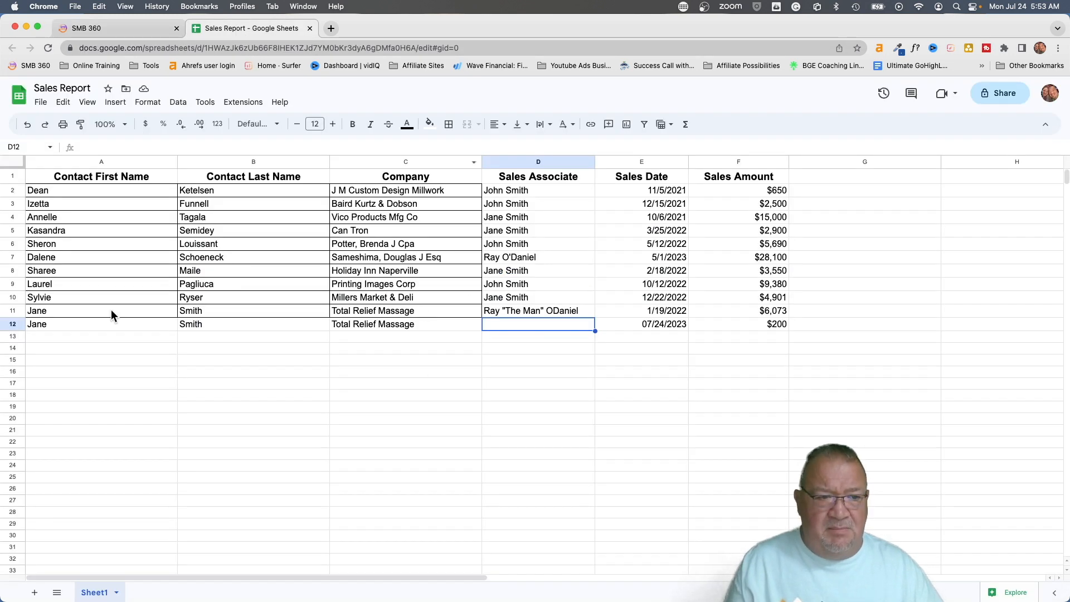
# Compare rows 11 and 12, confirming D11 holds the new sales associate, then return to SMB 360
pyautogui.click(537, 313)
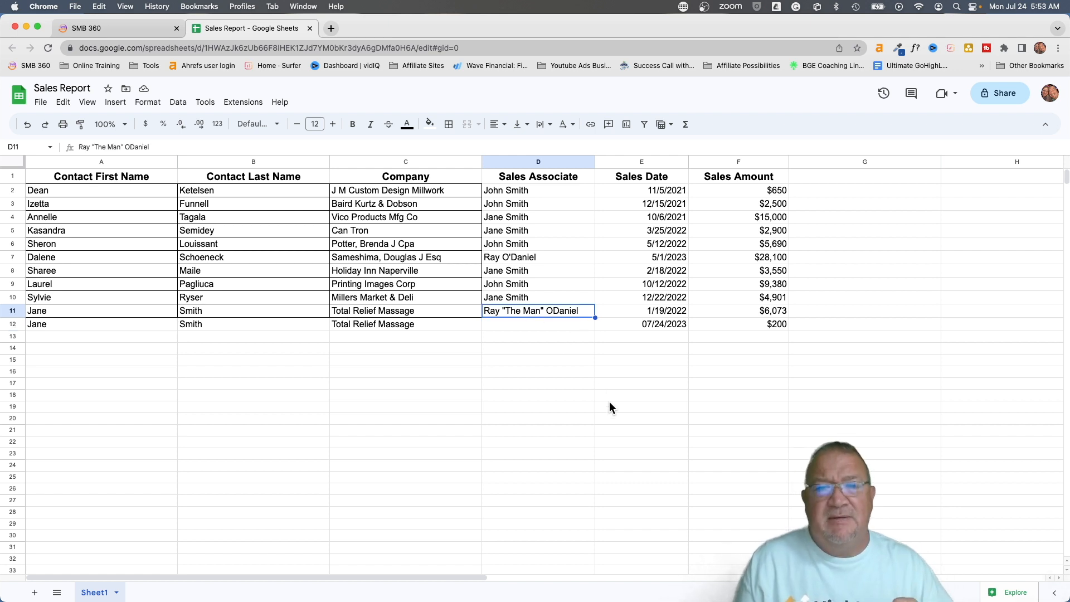
pyautogui.click(12, 311)
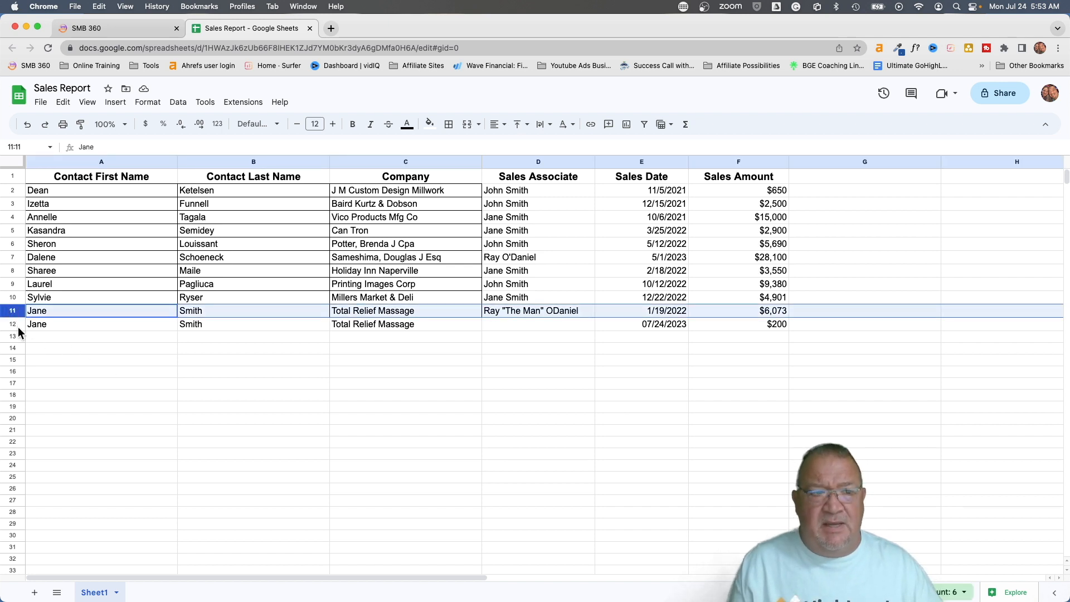
pyautogui.click(13, 324)
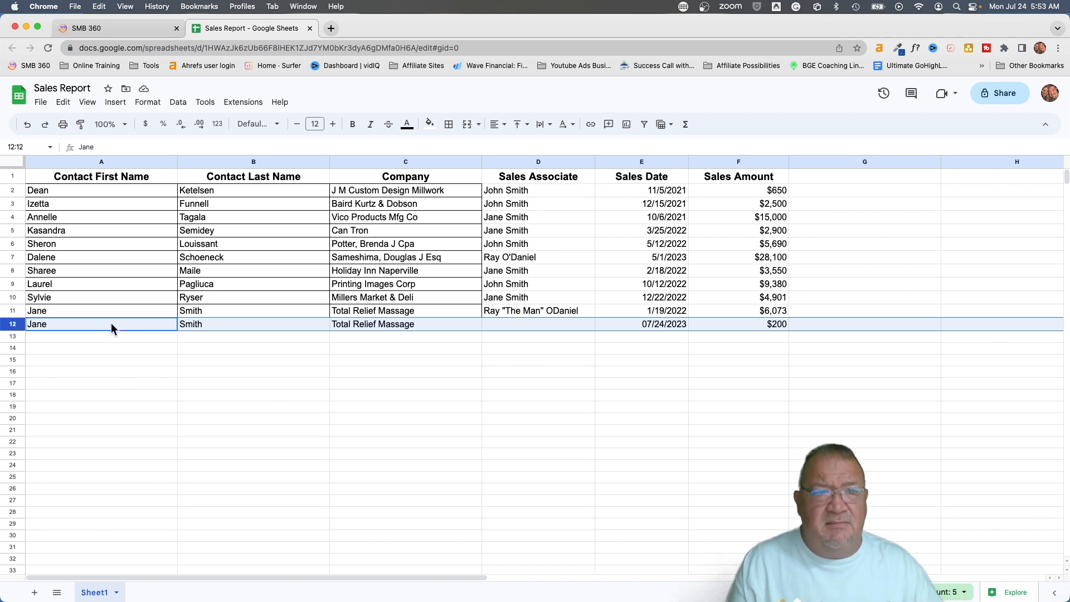
pyautogui.click(506, 308)
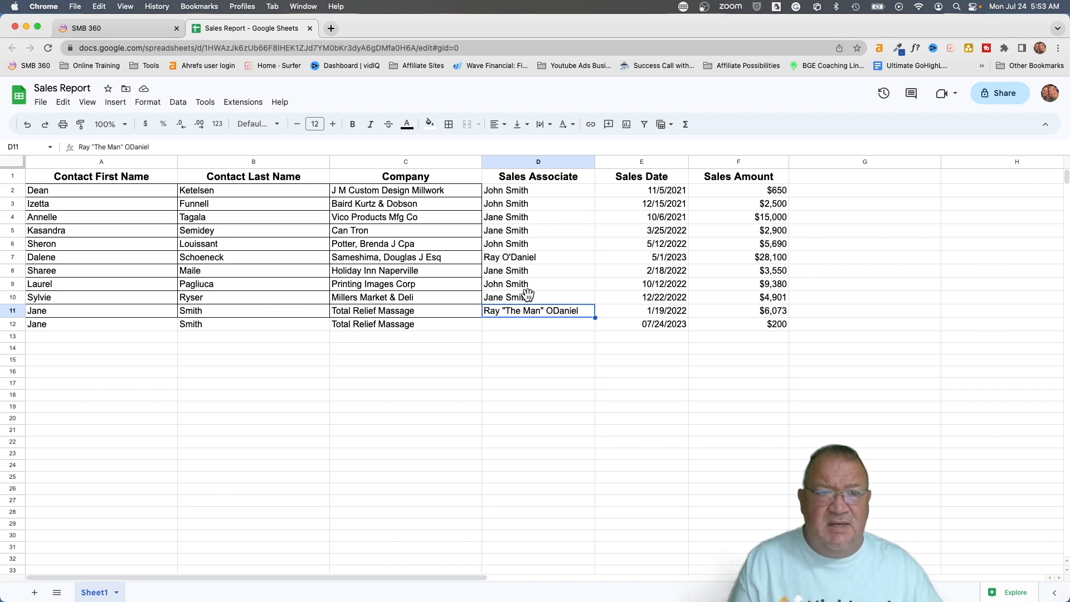
pyautogui.click(123, 28)
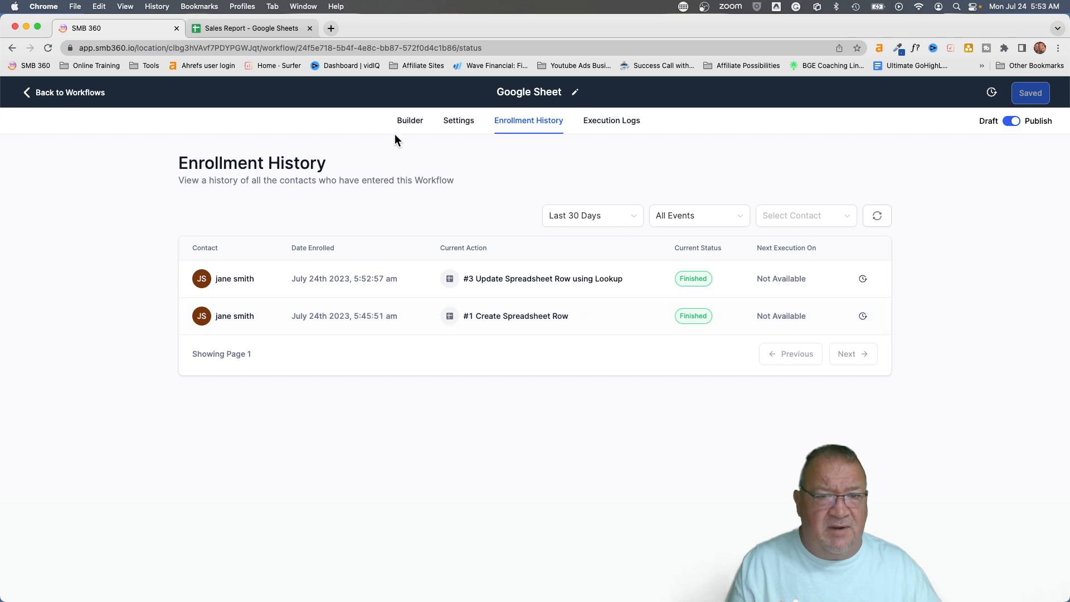
# In the Builder, inspect the #3 Update Spreadsheet Row step's column mappings, then close its panel
pyautogui.click(411, 121)
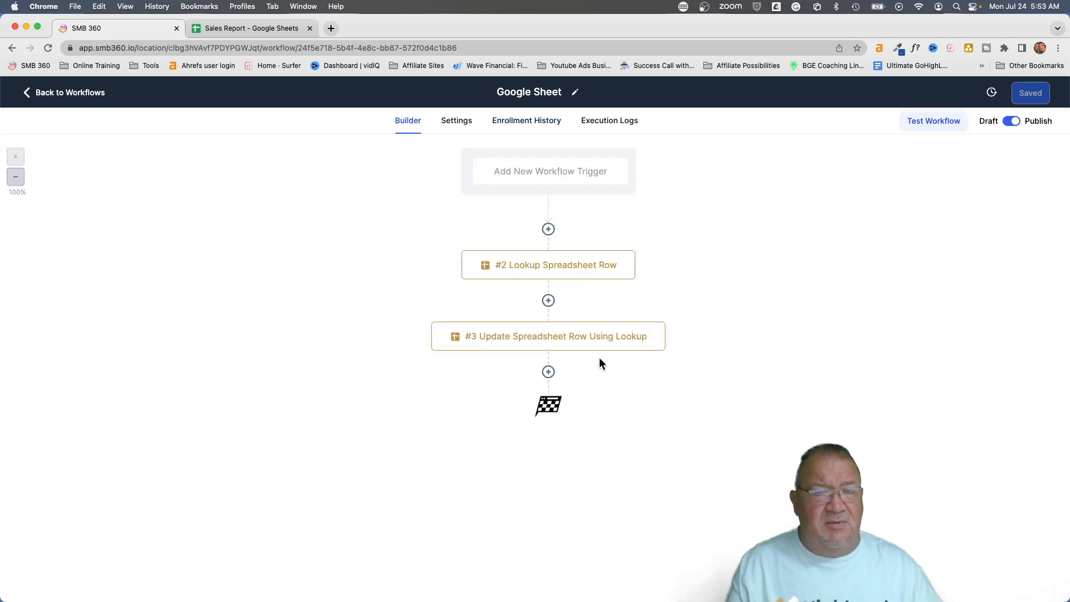
pyautogui.click(557, 343)
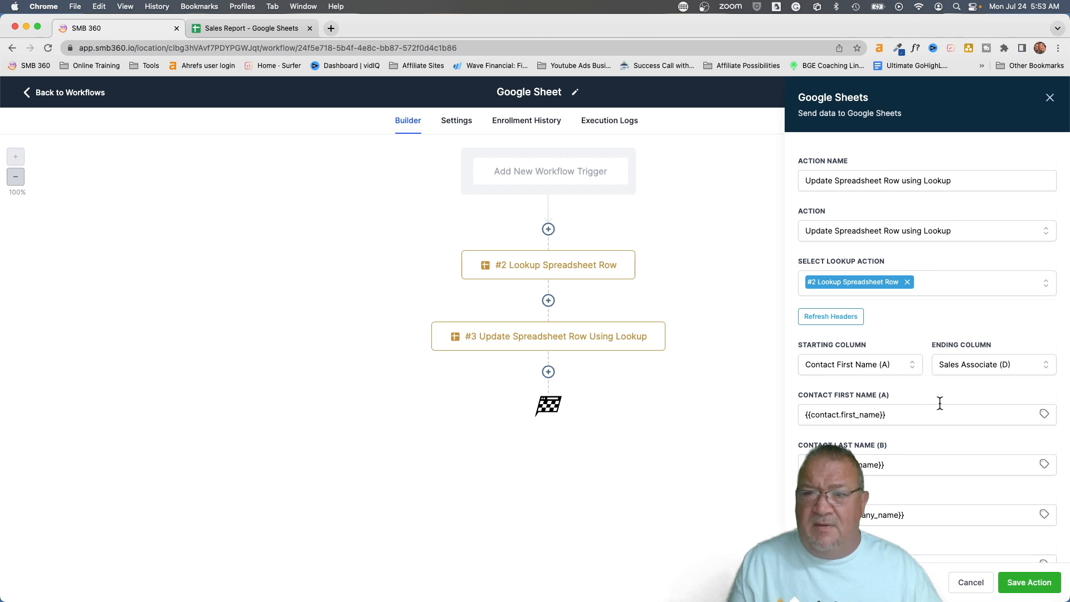
pyautogui.scroll(-1, 940, 403)
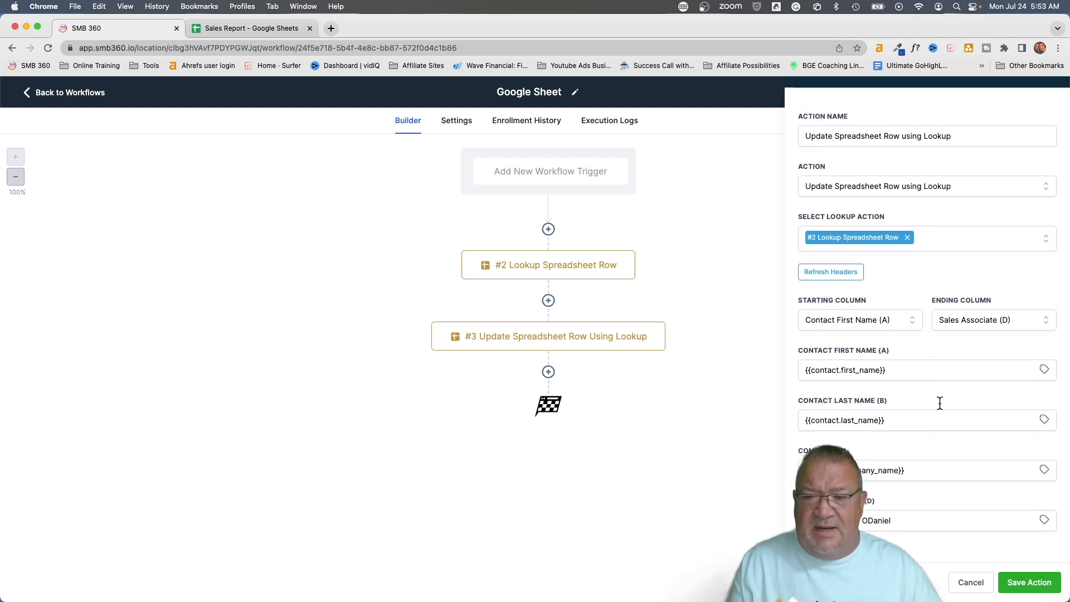
pyautogui.scroll(1, 940, 403)
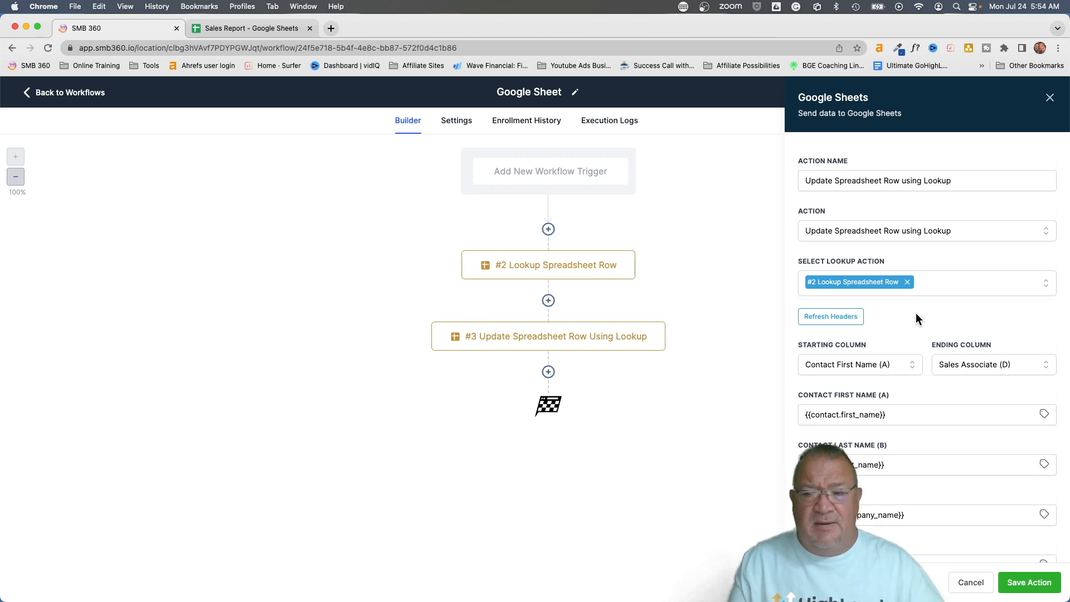
pyautogui.click(977, 584)
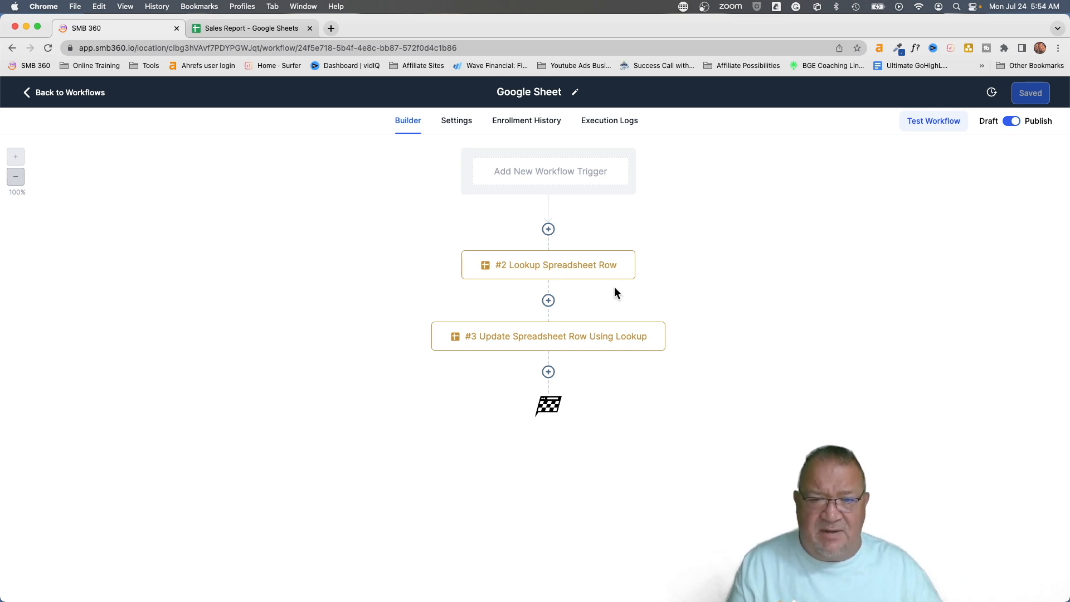
# Delete only the #3 Update Spreadsheet Row step from the workflow
pyautogui.click(664, 323)
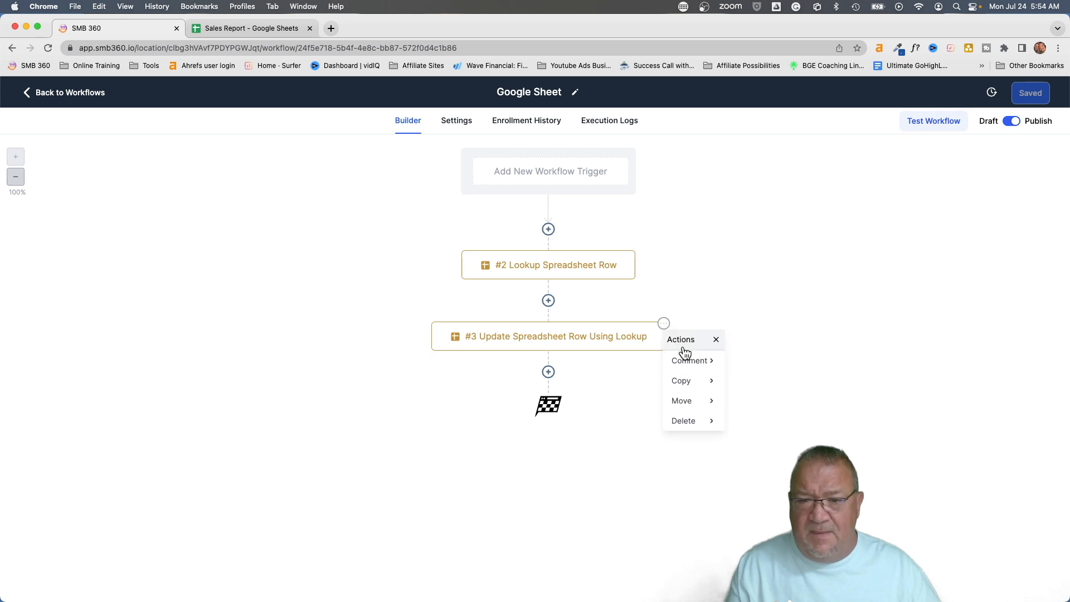
pyautogui.click(699, 424)
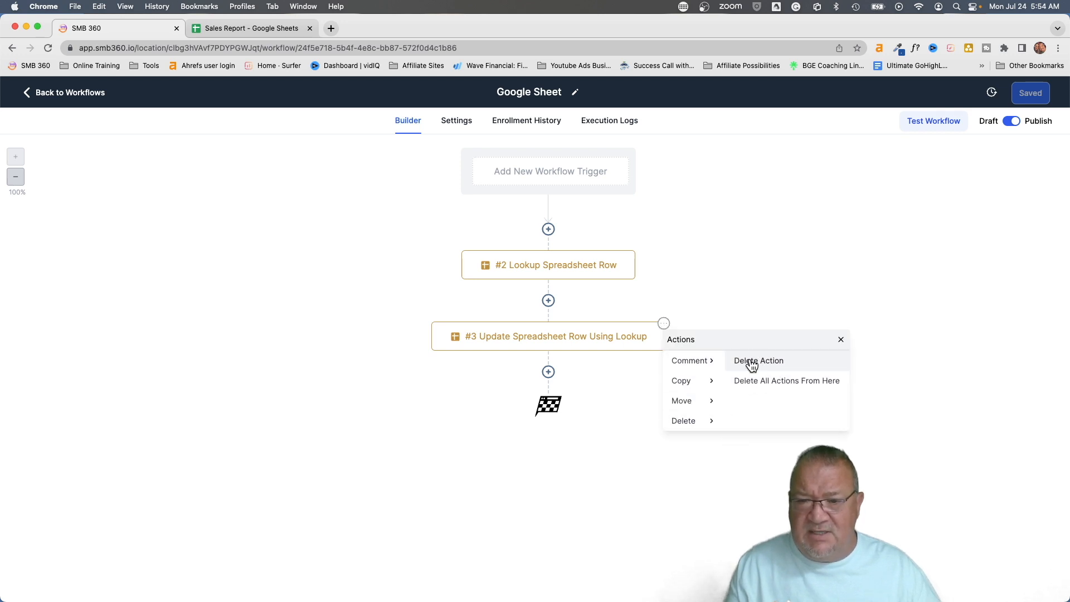
pyautogui.click(753, 361)
pyautogui.click(647, 378)
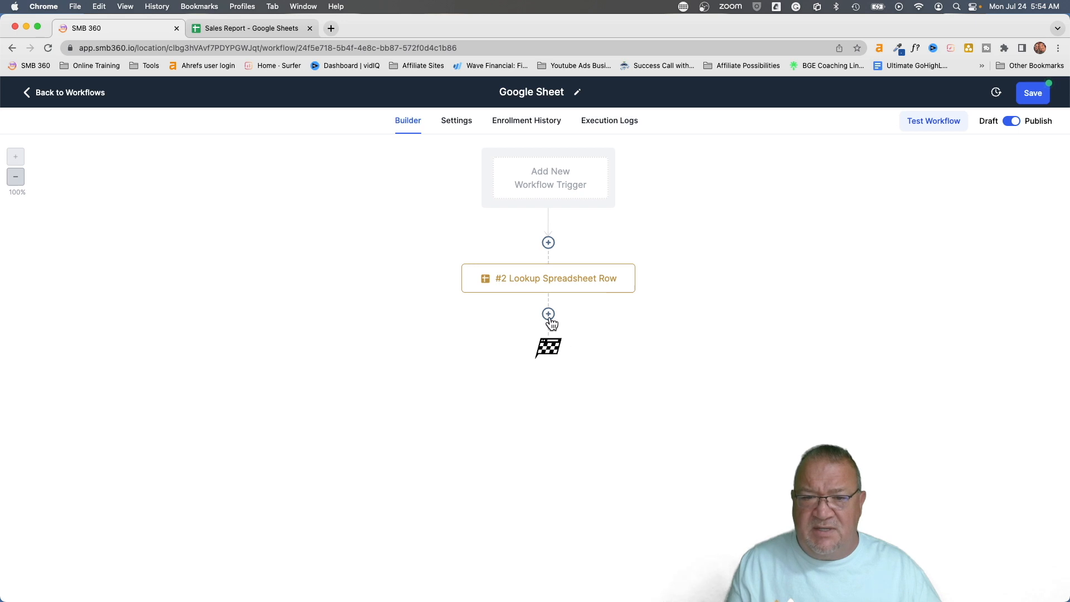
# Add a Delete Spreadsheet Row using Lookup step linked to #2 Lookup Spreadsheet Row
pyautogui.click(549, 314)
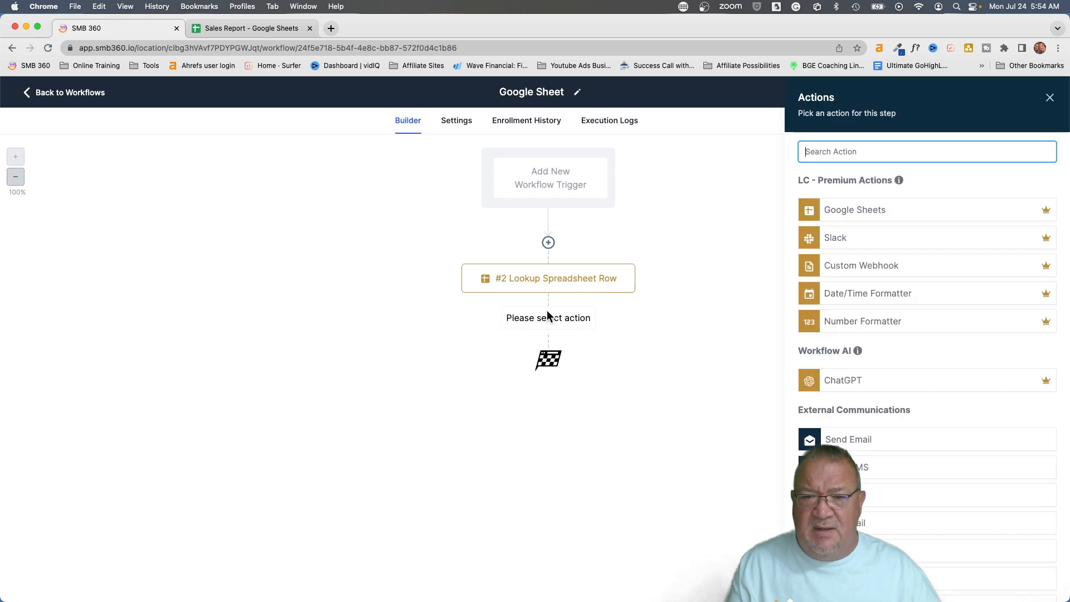
pyautogui.click(849, 209)
pyautogui.click(848, 230)
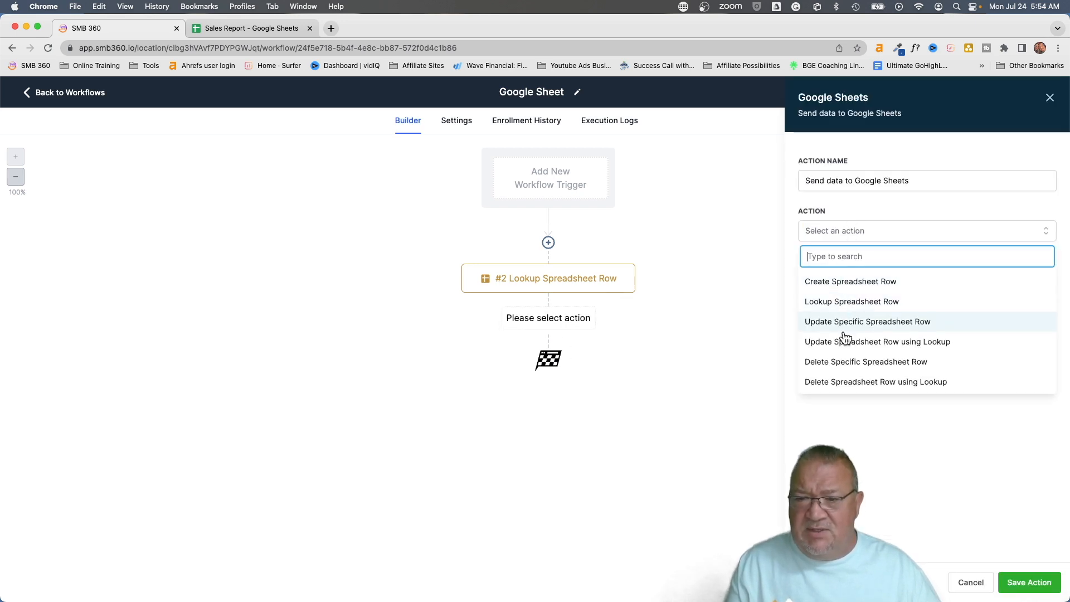
pyautogui.click(828, 383)
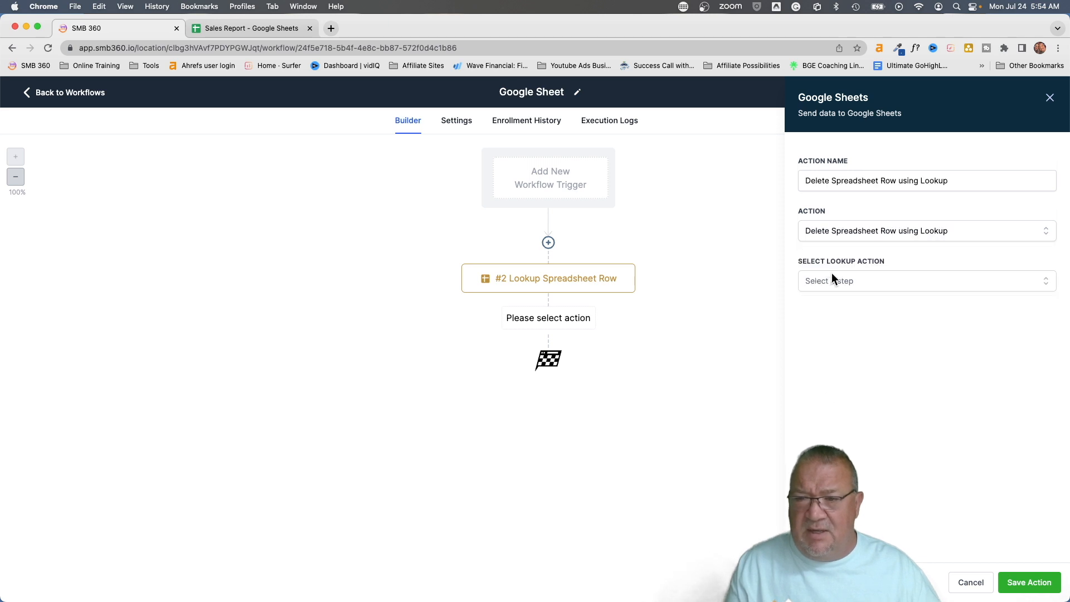
pyautogui.click(827, 281)
pyautogui.click(838, 353)
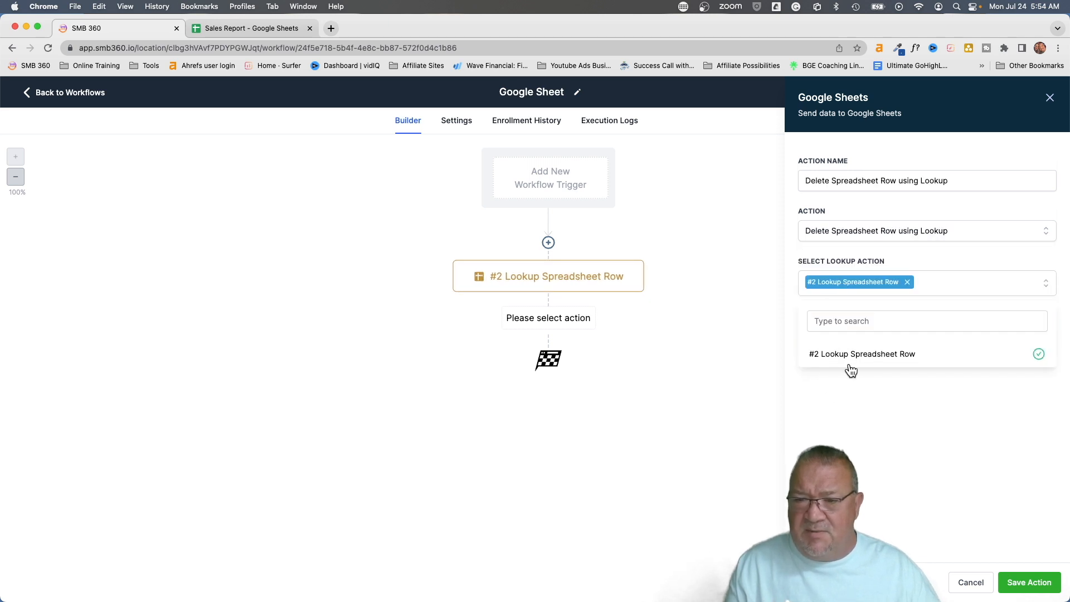
pyautogui.click(856, 384)
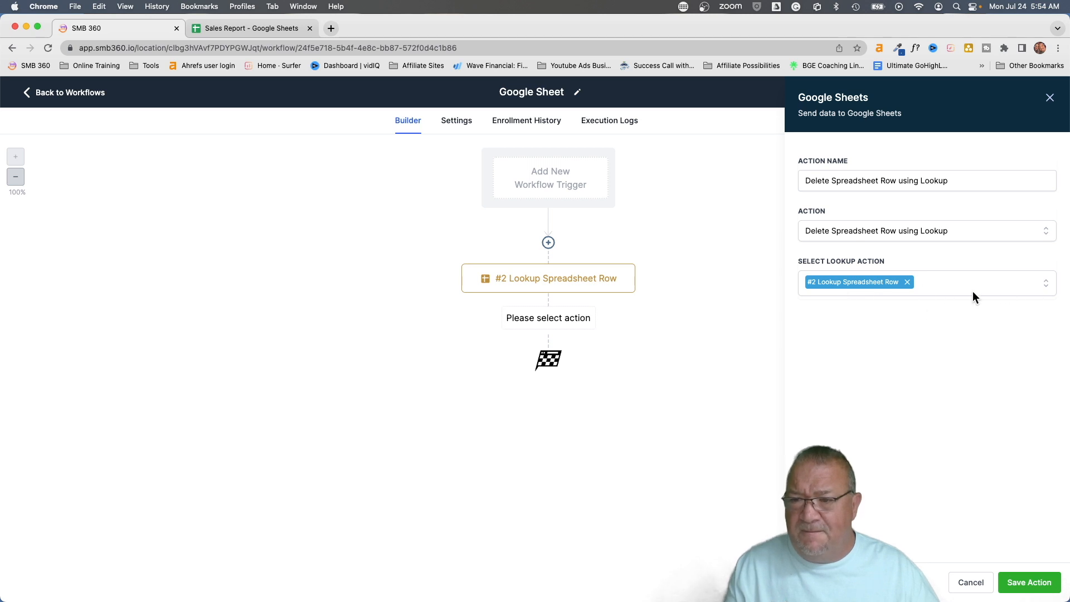
pyautogui.click(1025, 584)
pyautogui.click(1024, 103)
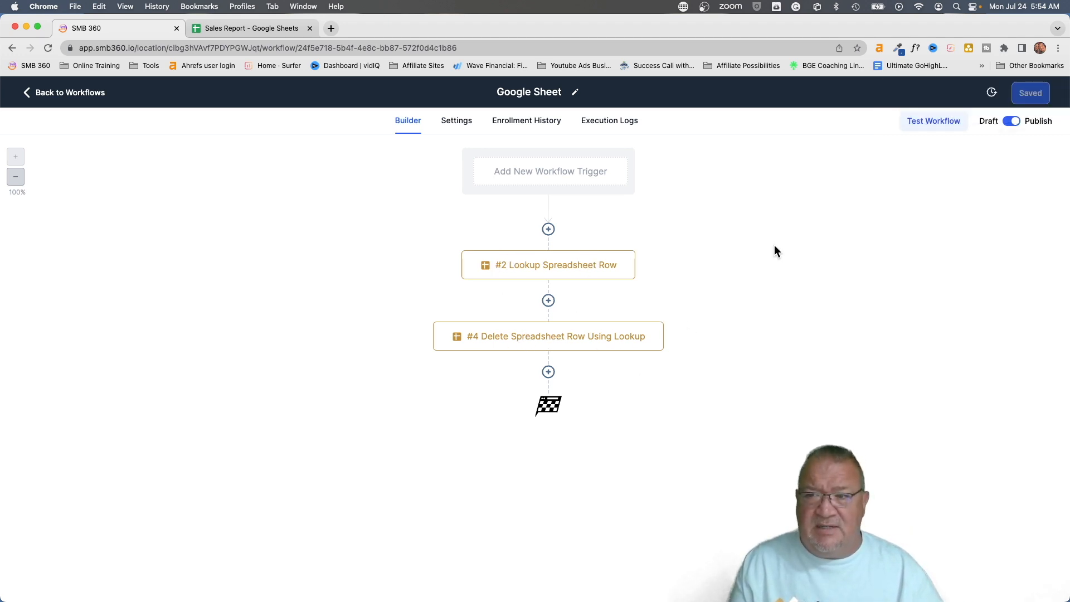
# Go back to Contacts and select the Total Relief Massage contact
pyautogui.click(48, 95)
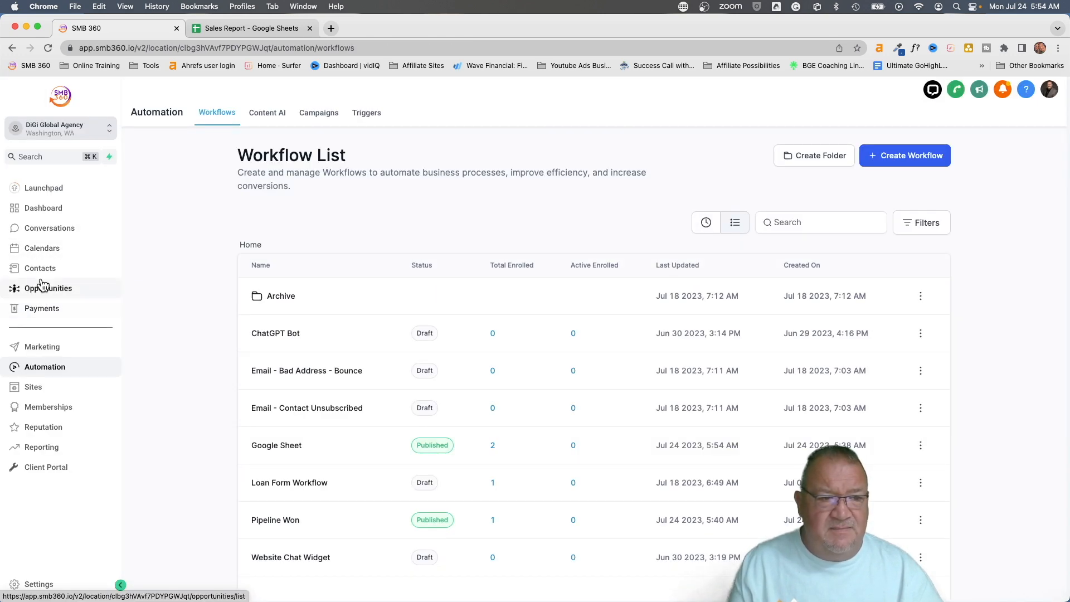
pyautogui.click(42, 268)
pyautogui.click(165, 296)
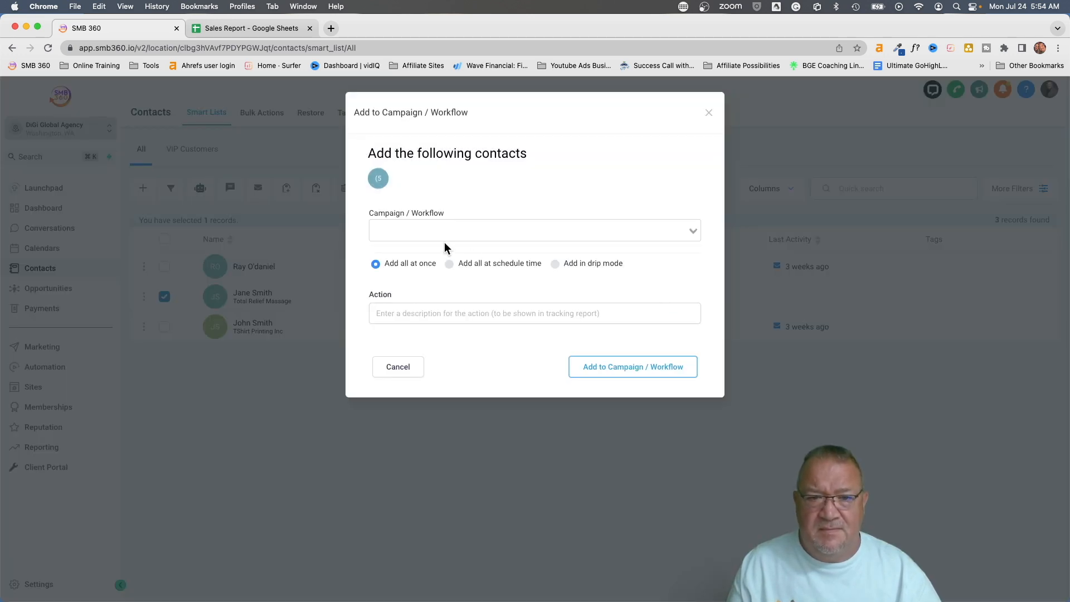
# Add the contact to Workflow - Google Sheet and dismiss the bulk action confirmation
pyautogui.click(443, 238)
pyautogui.click(433, 265)
pyautogui.click(427, 312)
pyautogui.write('demo')
pyautogui.click(619, 369)
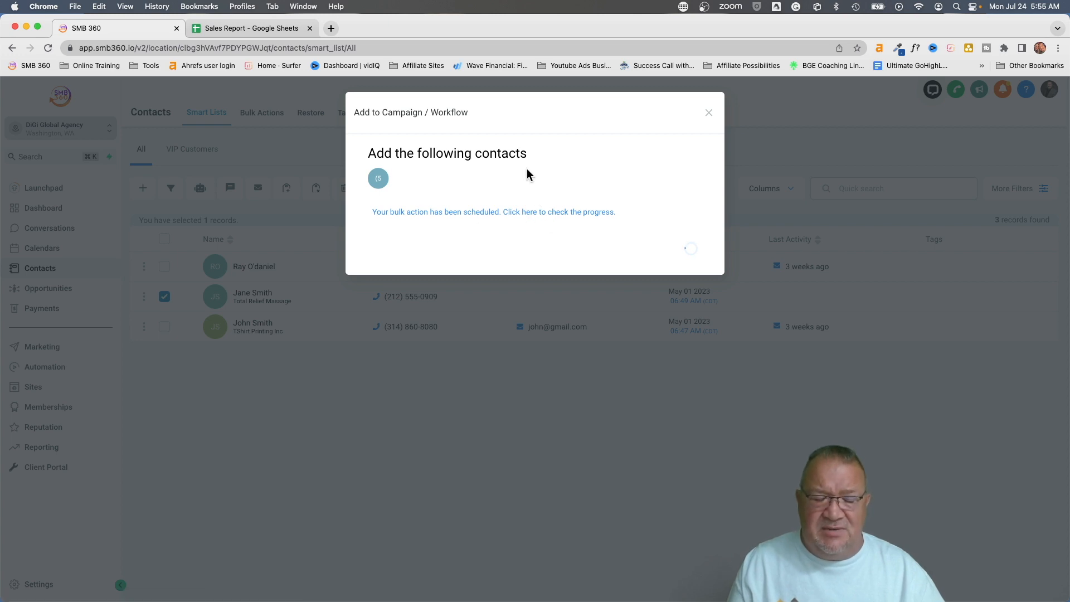
pyautogui.click(681, 255)
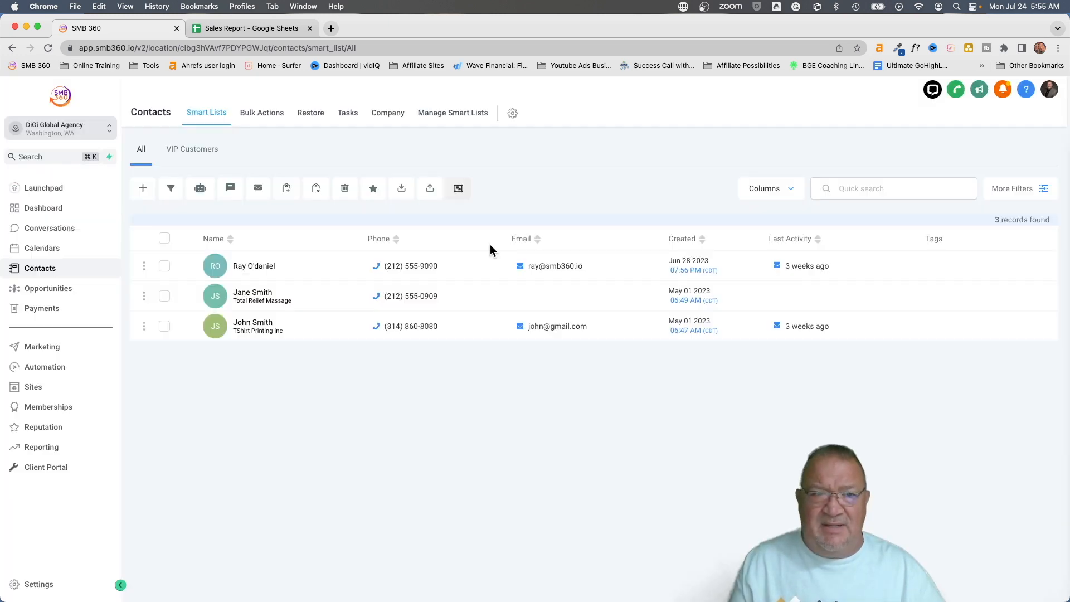
pyautogui.click(229, 32)
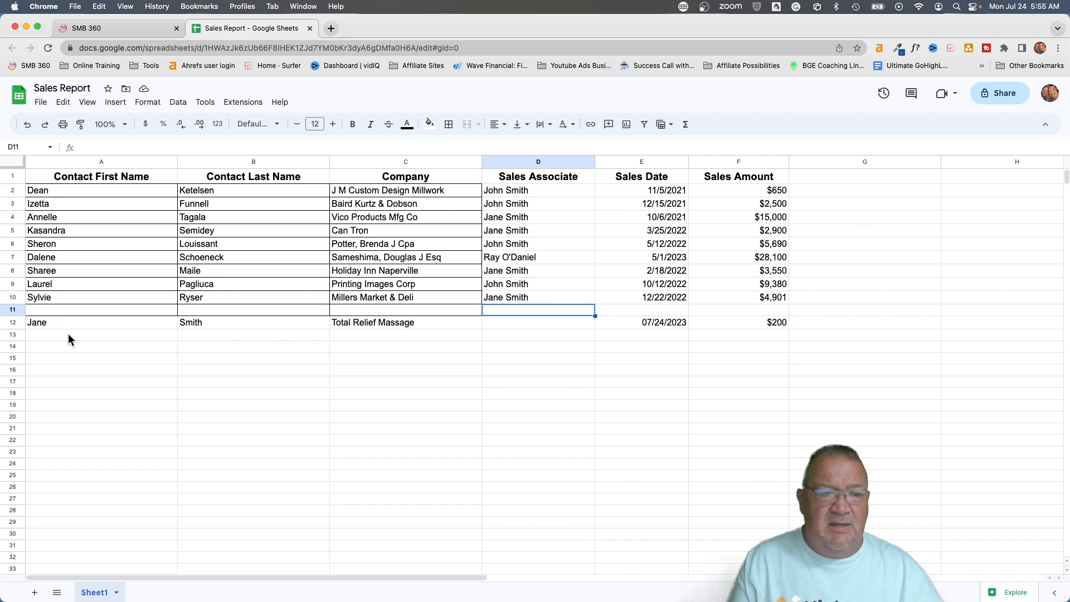
pyautogui.click(12, 309)
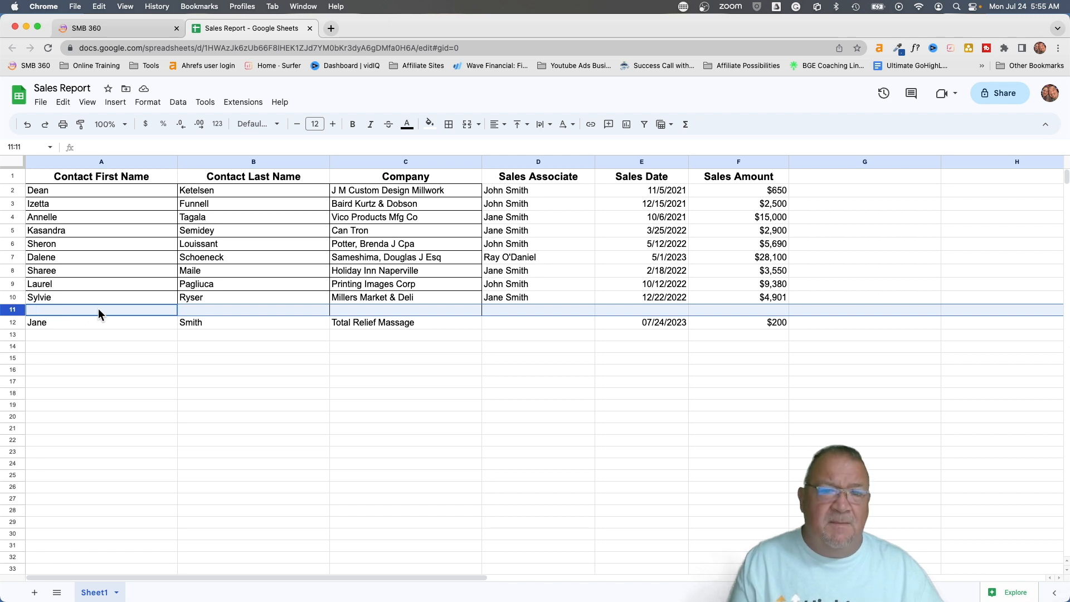
pyautogui.moveTo(96, 316); pyautogui.dragTo(95, 320)
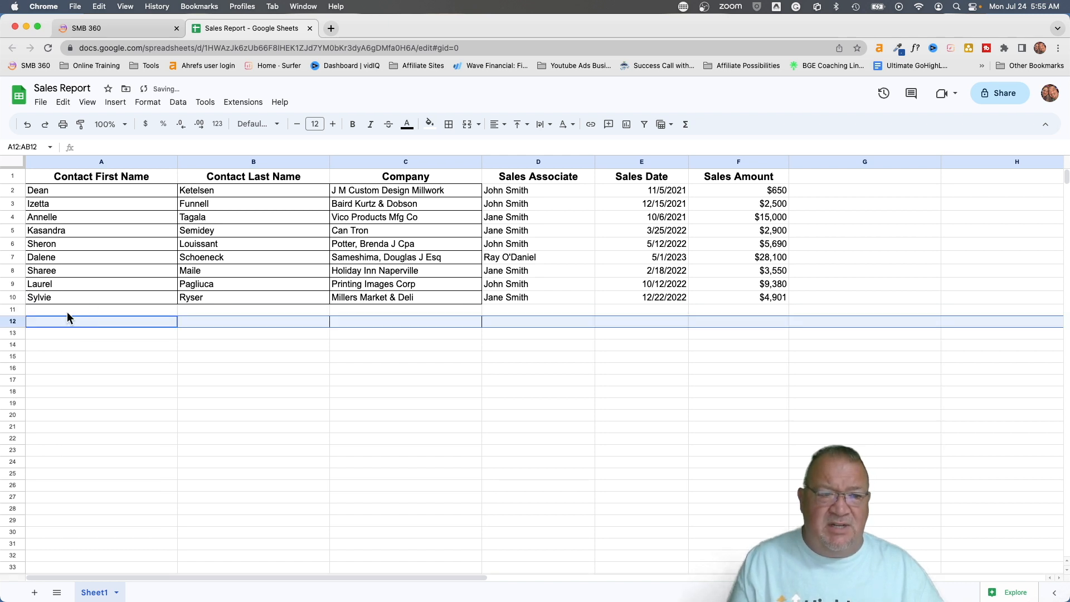
pyautogui.click(65, 310)
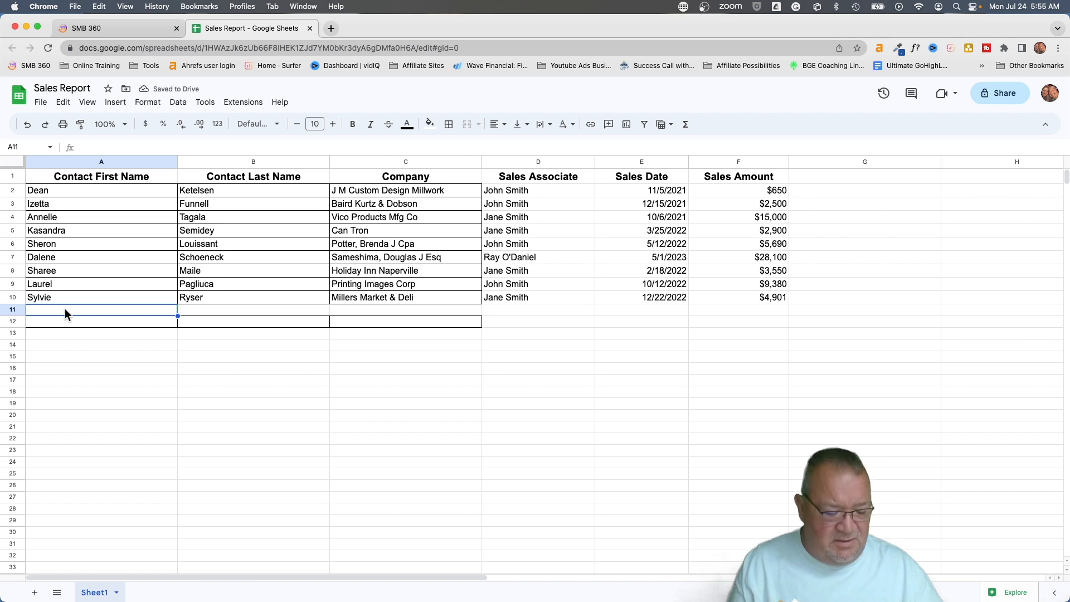
pyautogui.press('super+z')
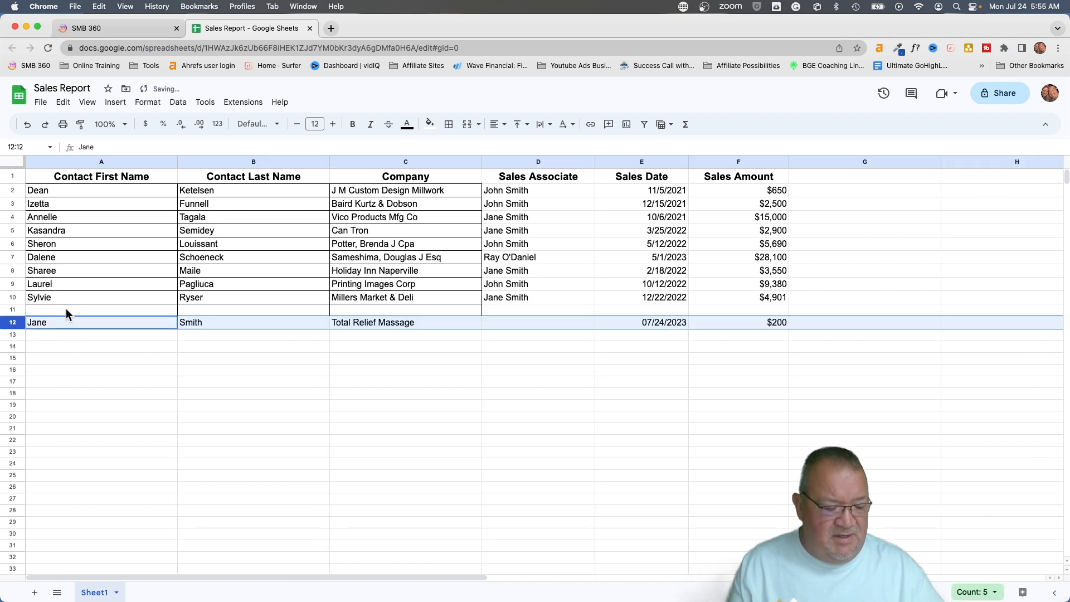
pyautogui.click(66, 307)
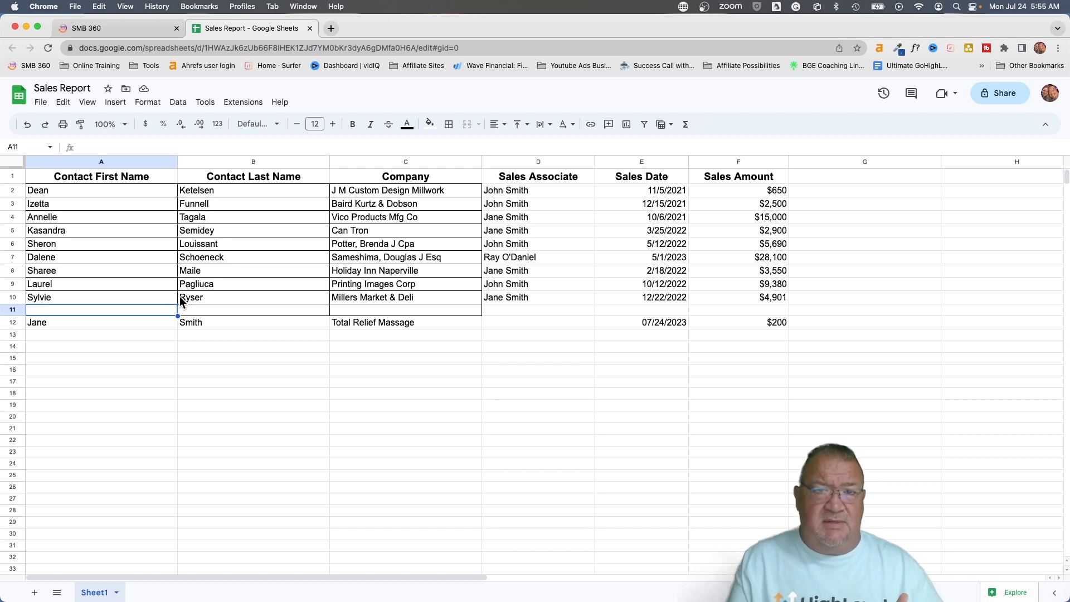
pyautogui.click(115, 30)
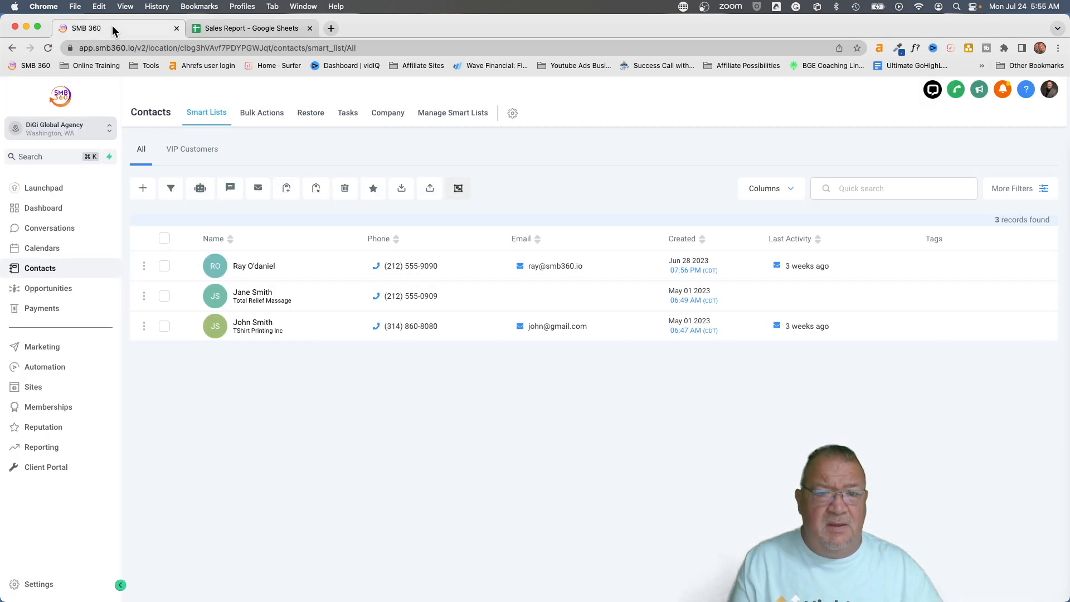
# Open the Google Sheet workflow from the Automation workflow list
pyautogui.click(44, 367)
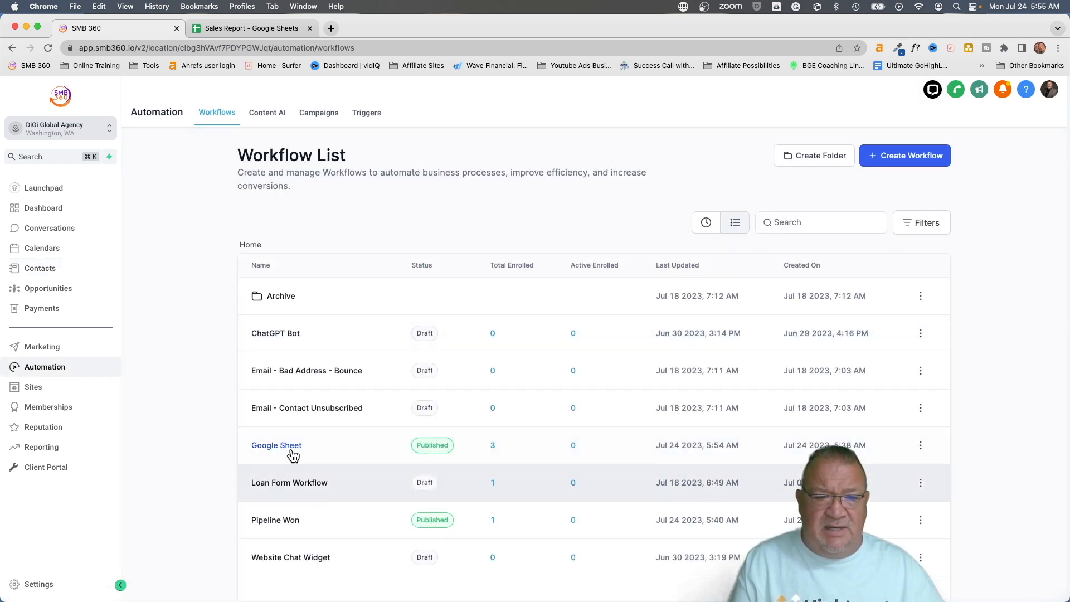
pyautogui.click(285, 446)
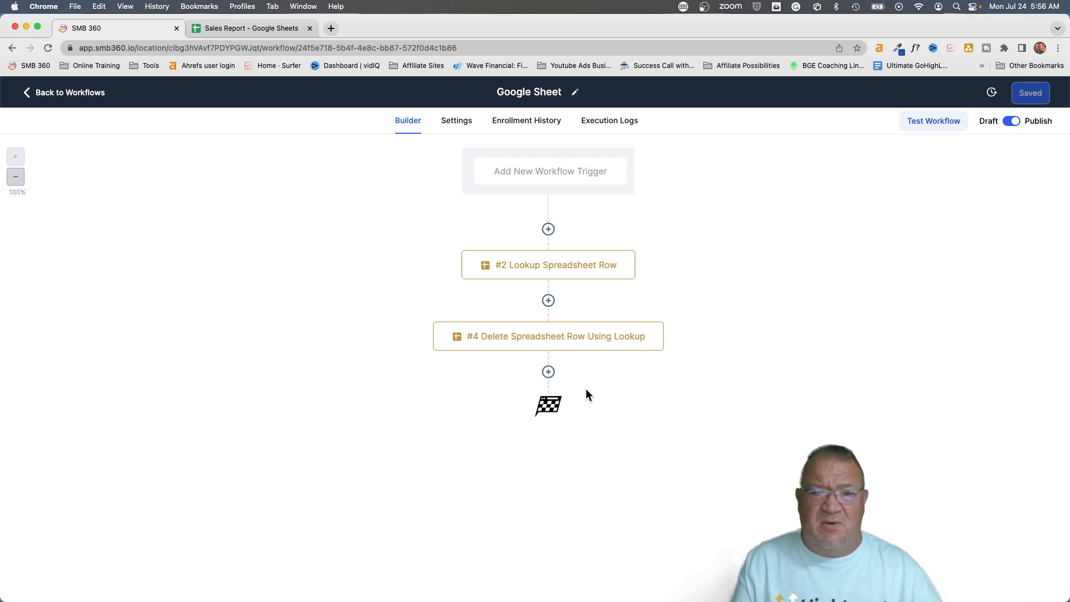
# Delete the #4 delete-row step from the workflow
pyautogui.click(662, 324)
pyautogui.moveTo(693, 429)
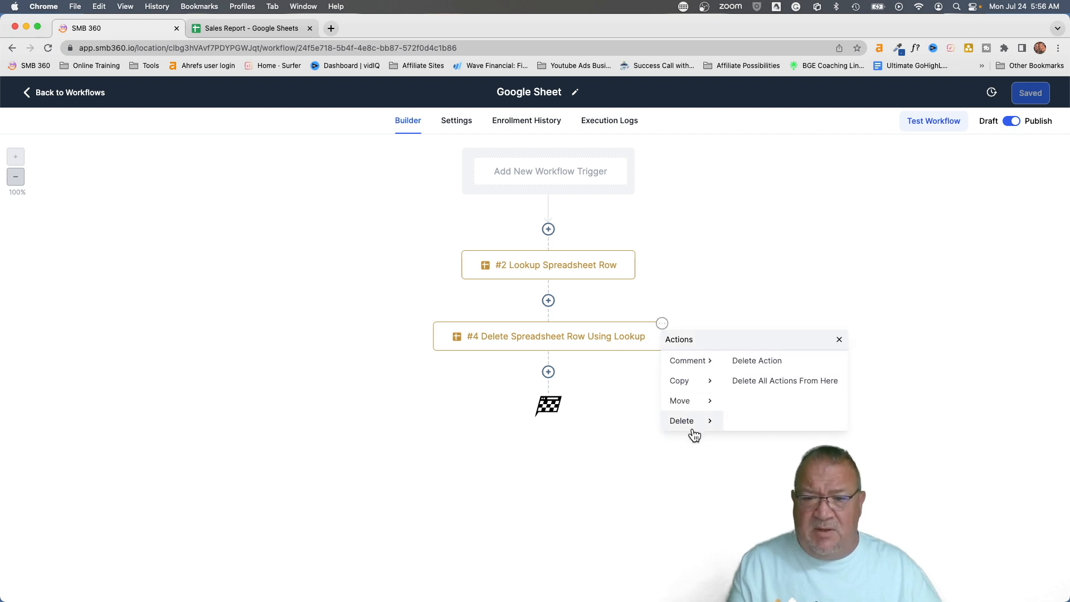
pyautogui.click(756, 361)
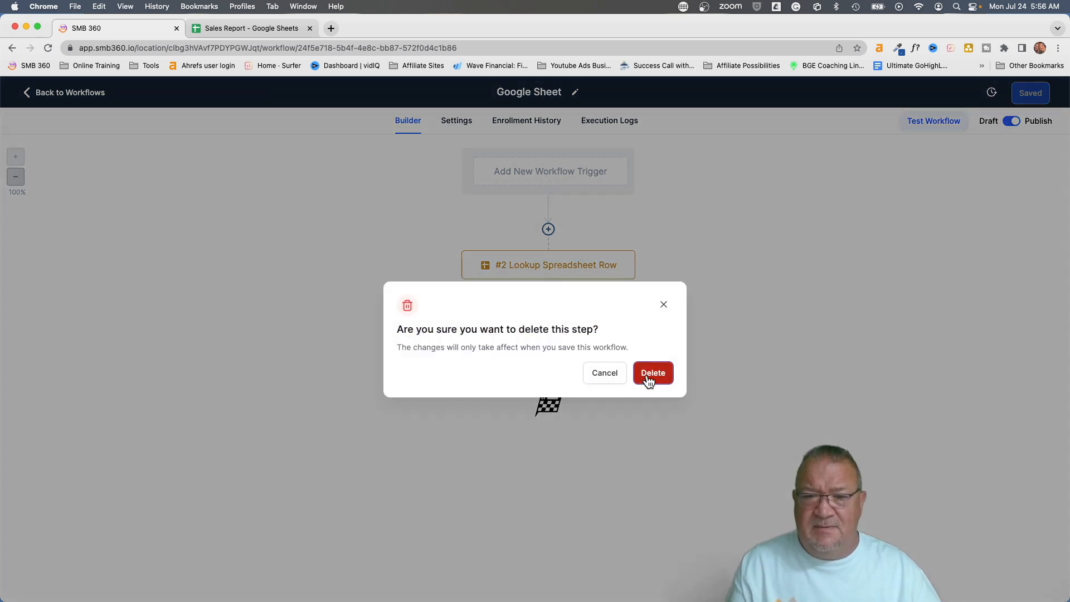
pyautogui.click(650, 381)
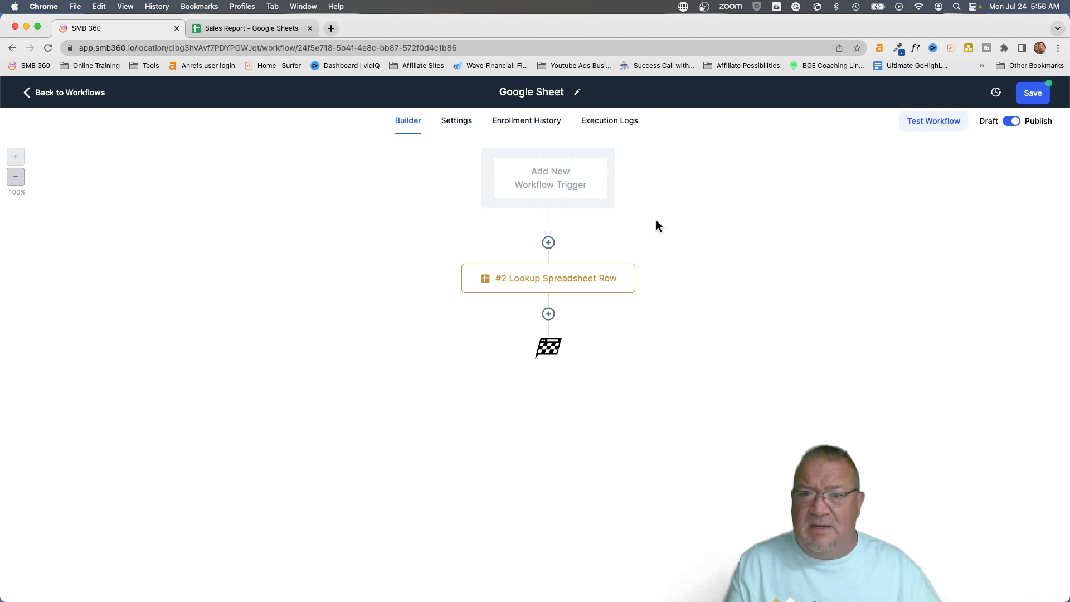
# Add a Google Sheets 'Update Specific Spreadsheet Row' step after the lookup step
pyautogui.click(548, 315)
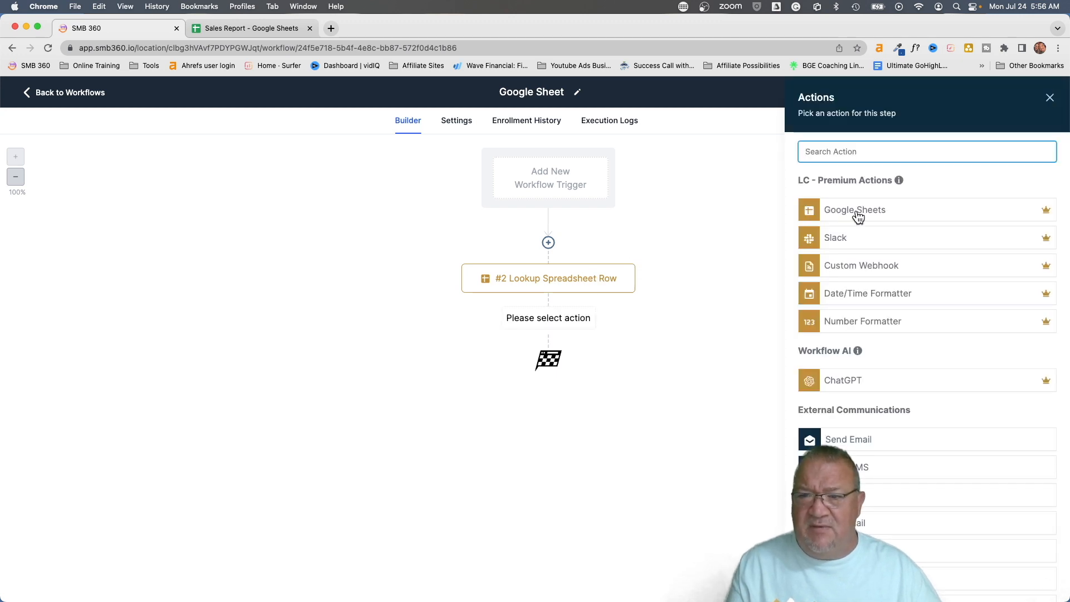
pyautogui.click(857, 211)
pyautogui.click(857, 232)
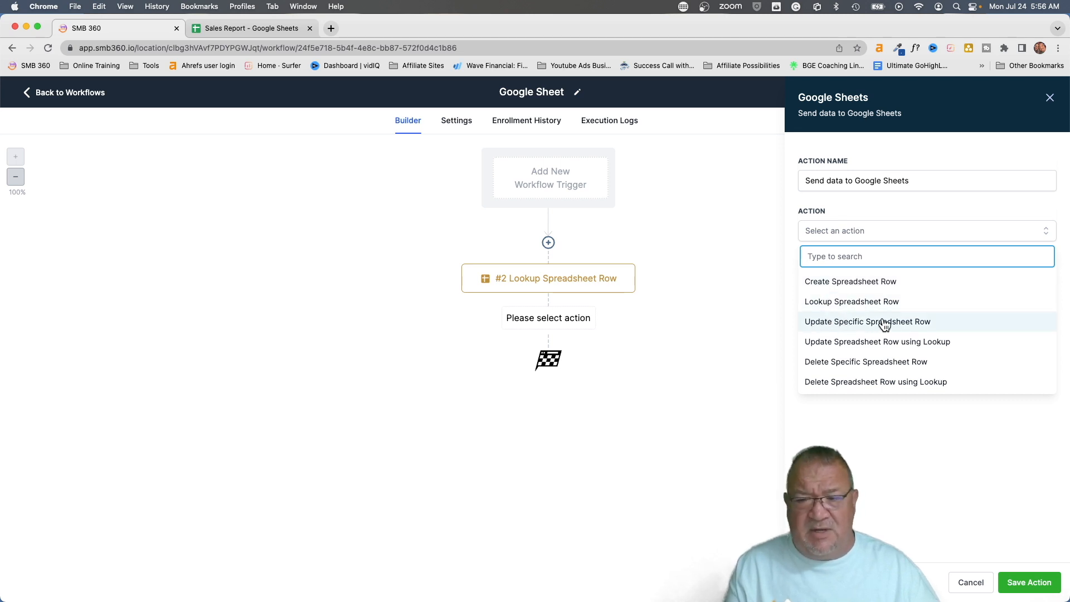
pyautogui.click(885, 323)
# Point the step at the connected Google account, My Drive, Sales Report spreadsheet and Sheet1
pyautogui.click(838, 288)
pyautogui.click(837, 335)
pyautogui.click(828, 332)
pyautogui.click(826, 381)
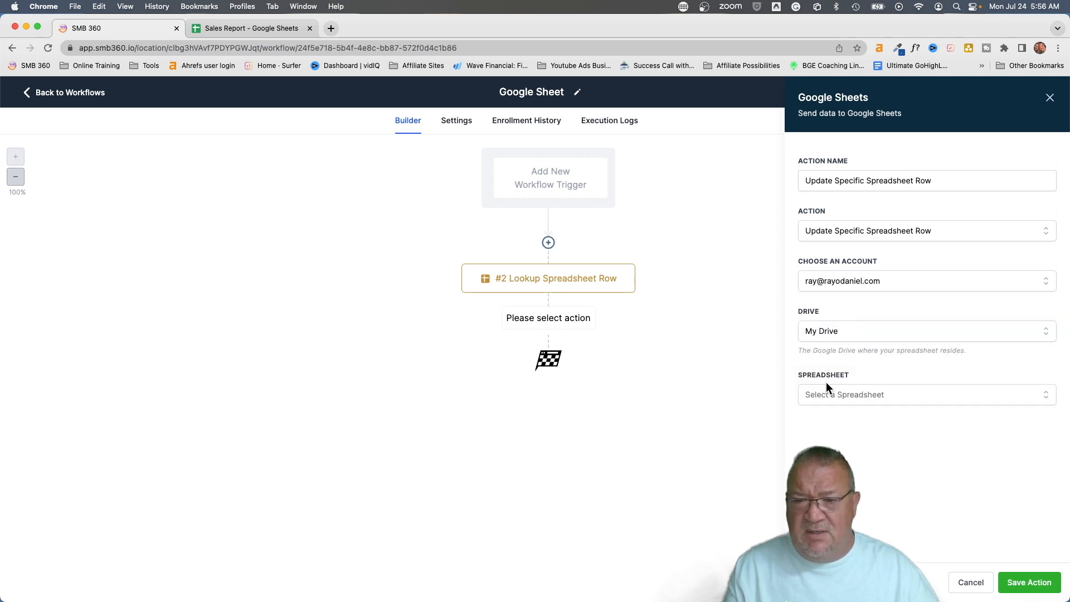
pyautogui.click(834, 400)
pyautogui.scroll(-4, 870, 479)
pyautogui.scroll(-2, 836, 478)
pyautogui.click(834, 495)
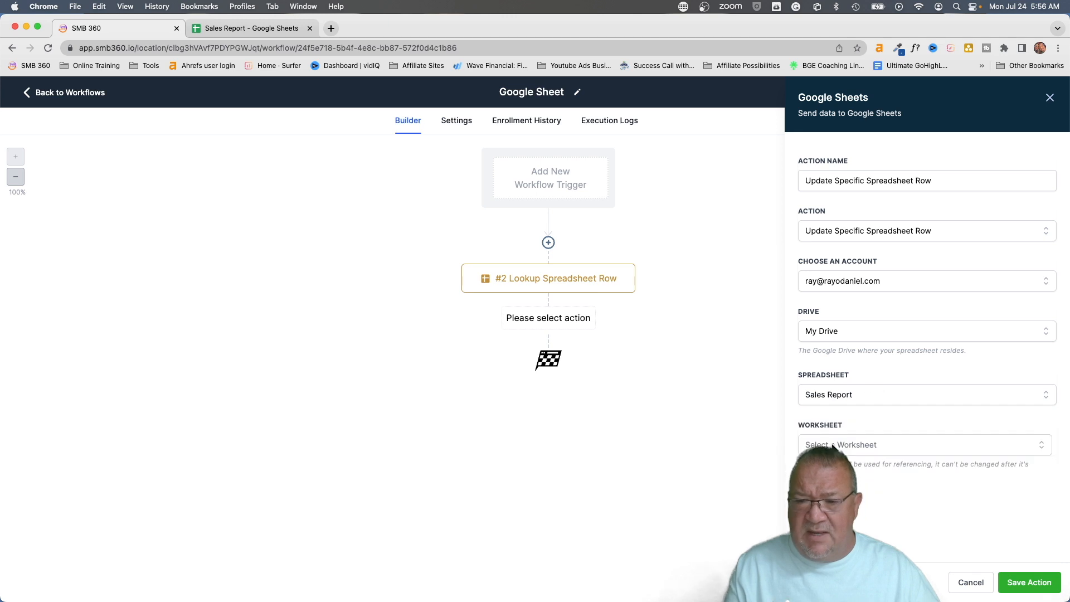
pyautogui.click(834, 446)
pyautogui.click(902, 468)
pyautogui.scroll(-1, 903, 462)
pyautogui.click(895, 451)
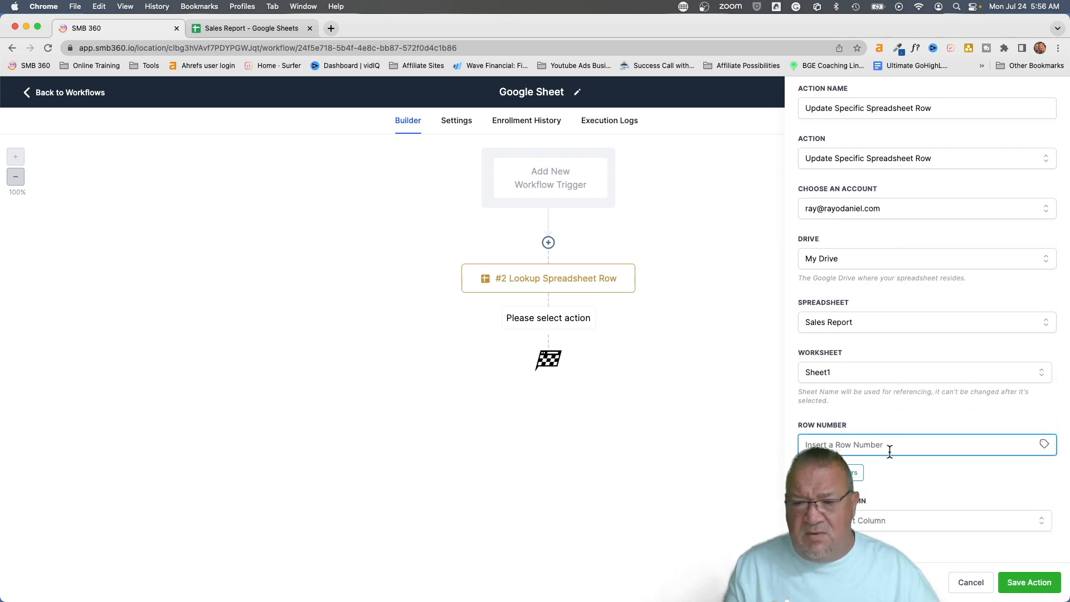
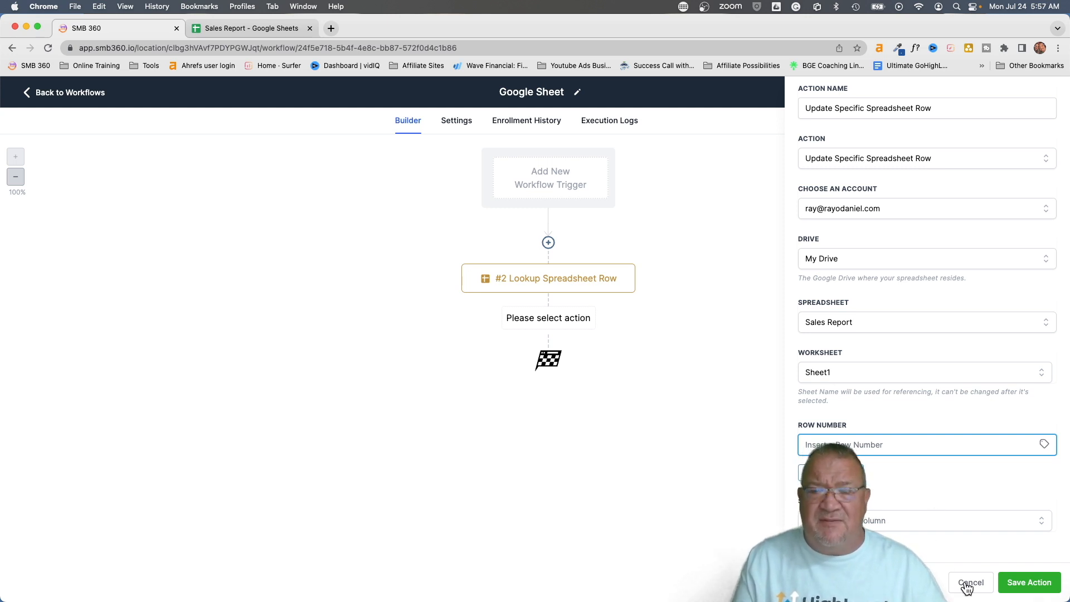
# Cancel the unsaved Update Specific Spreadsheet Row action in the settings panel
pyautogui.click(967, 588)
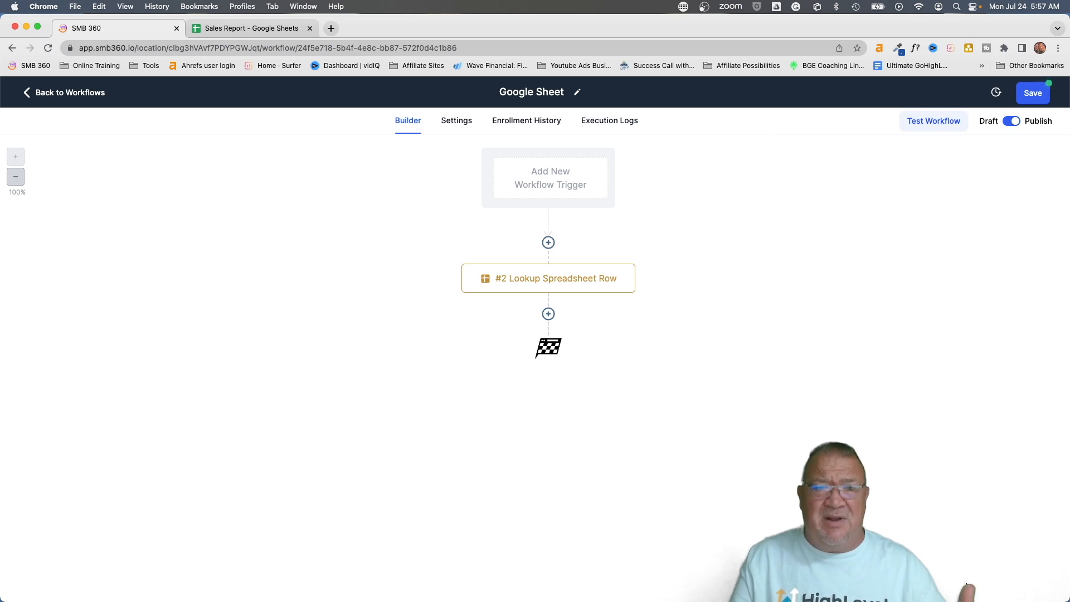
# Draft a Google Sheets Delete Specific Spreadsheet Row step using the connected account and My Drive
pyautogui.click(549, 314)
pyautogui.click(866, 208)
pyautogui.click(854, 230)
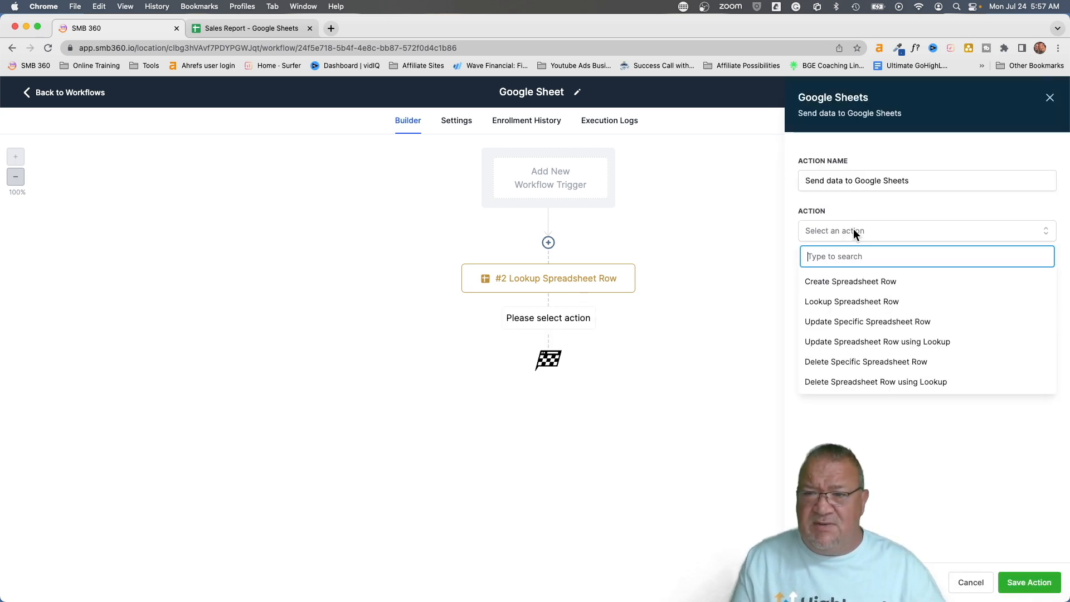
pyautogui.click(826, 367)
pyautogui.click(828, 280)
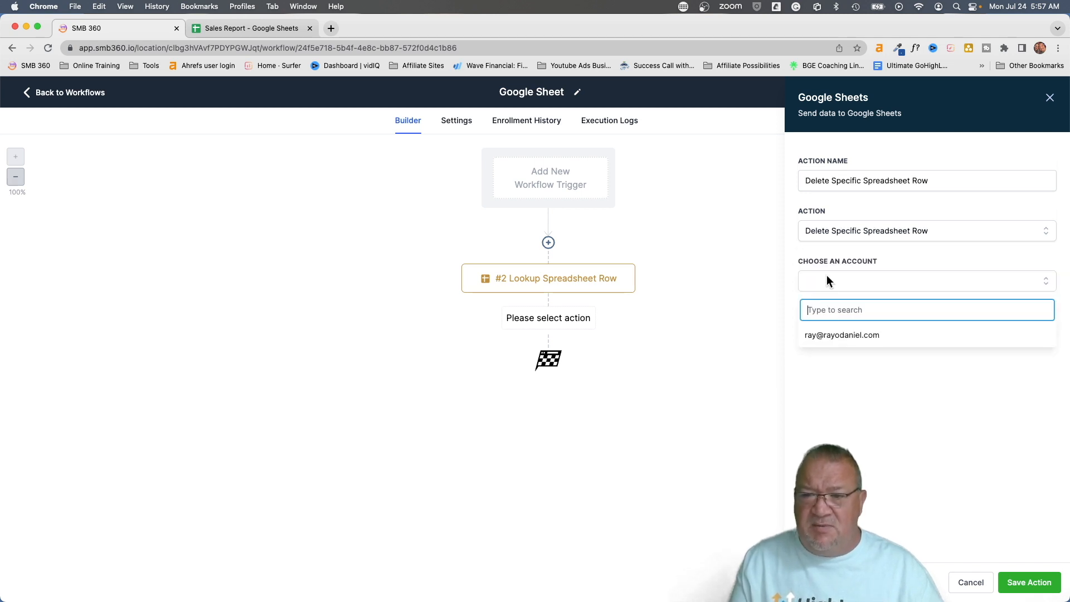
pyautogui.click(825, 334)
pyautogui.click(823, 331)
pyautogui.click(827, 379)
# Point it at Sales Report Sheet1, then discard it and open the #2 Lookup Spreadsheet Row settings
pyautogui.click(832, 396)
pyautogui.scroll(-3, 830, 487)
pyautogui.scroll(-2, 831, 487)
pyautogui.click(831, 494)
pyautogui.click(841, 439)
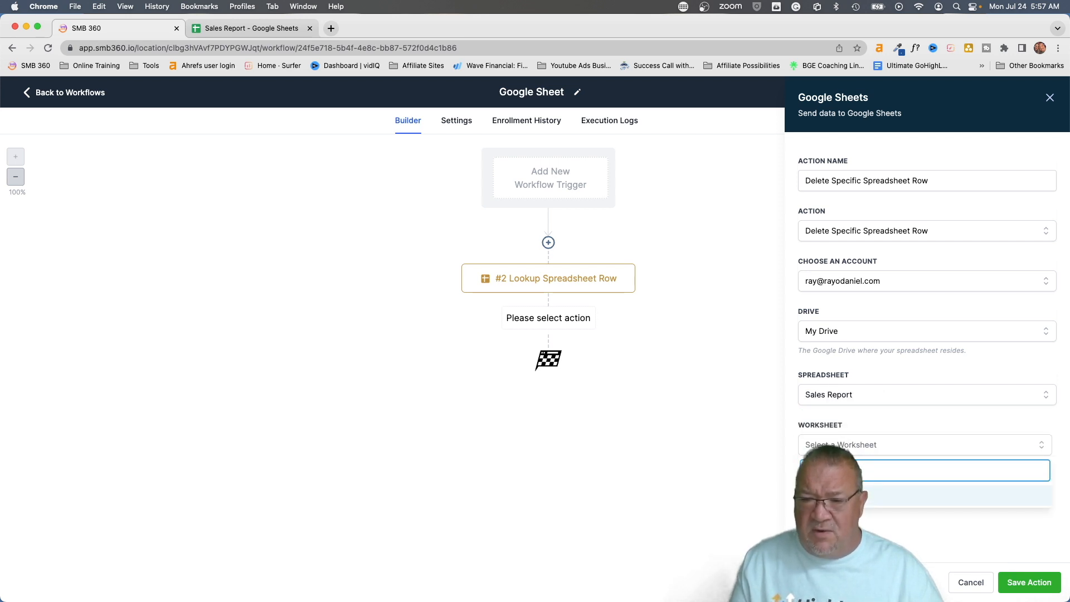
pyautogui.click(919, 490)
pyautogui.click(974, 517)
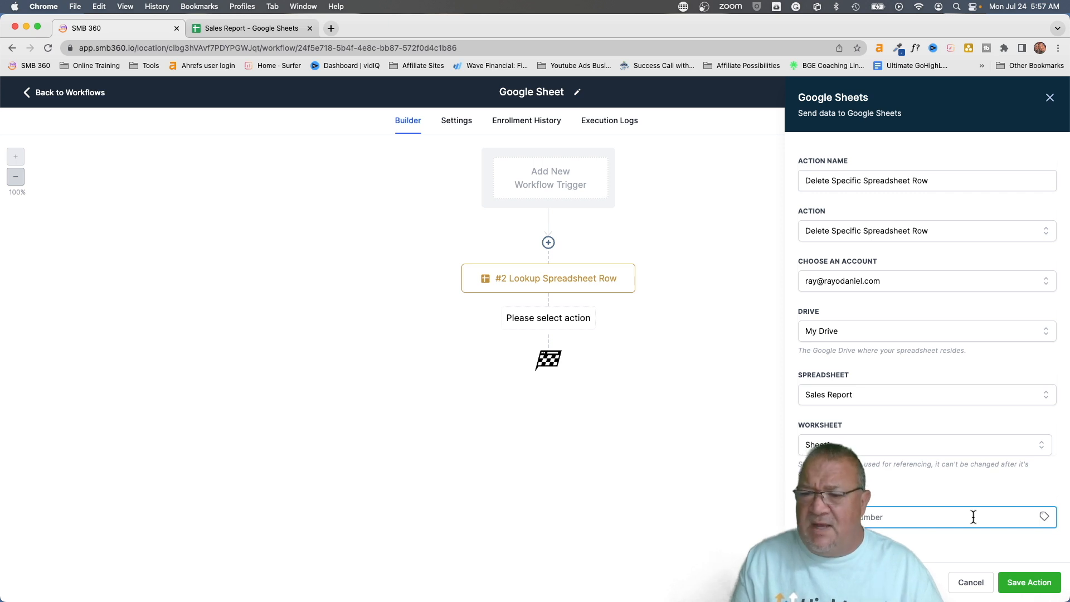
pyautogui.click(965, 591)
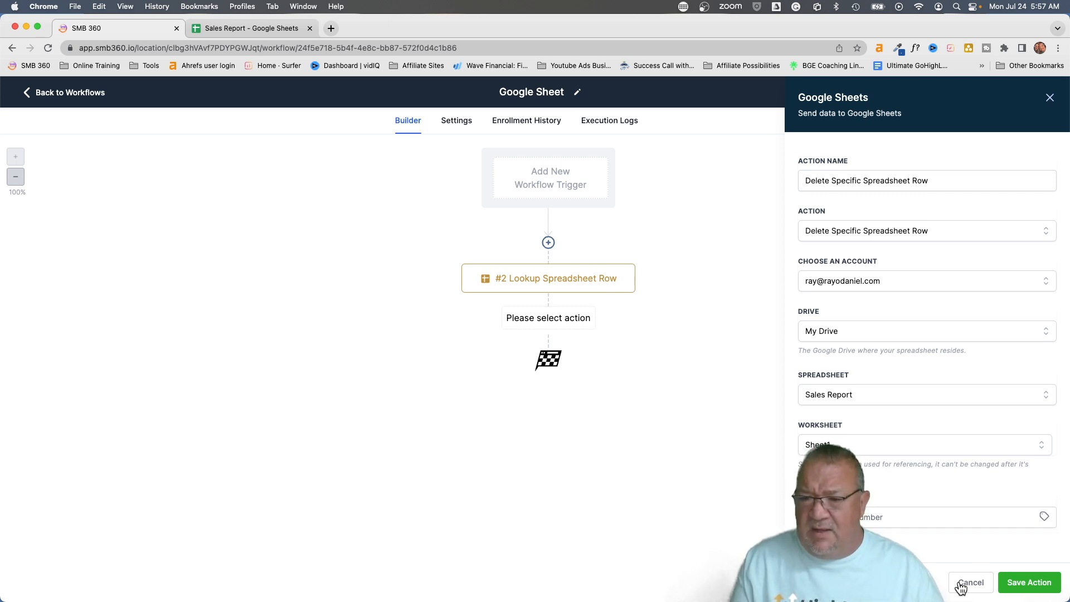
pyautogui.click(560, 285)
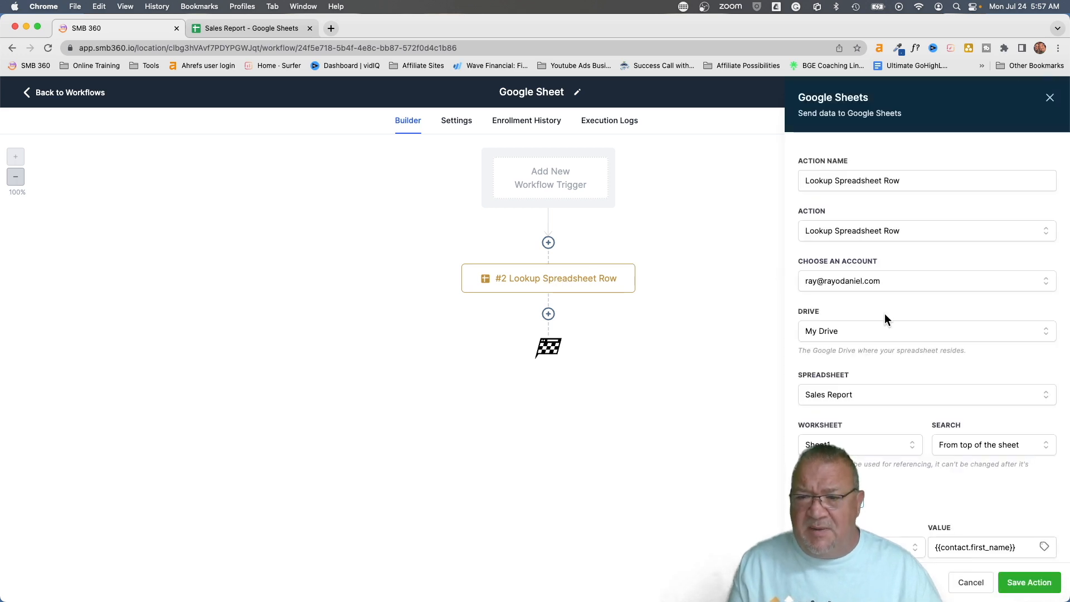
pyautogui.click(243, 28)
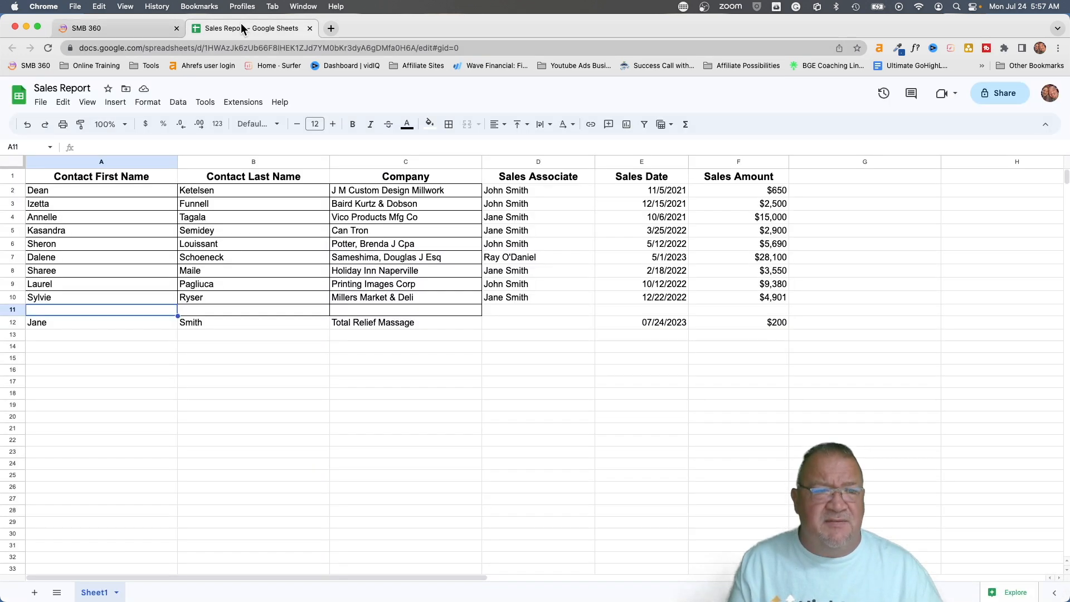
pyautogui.click(17, 322)
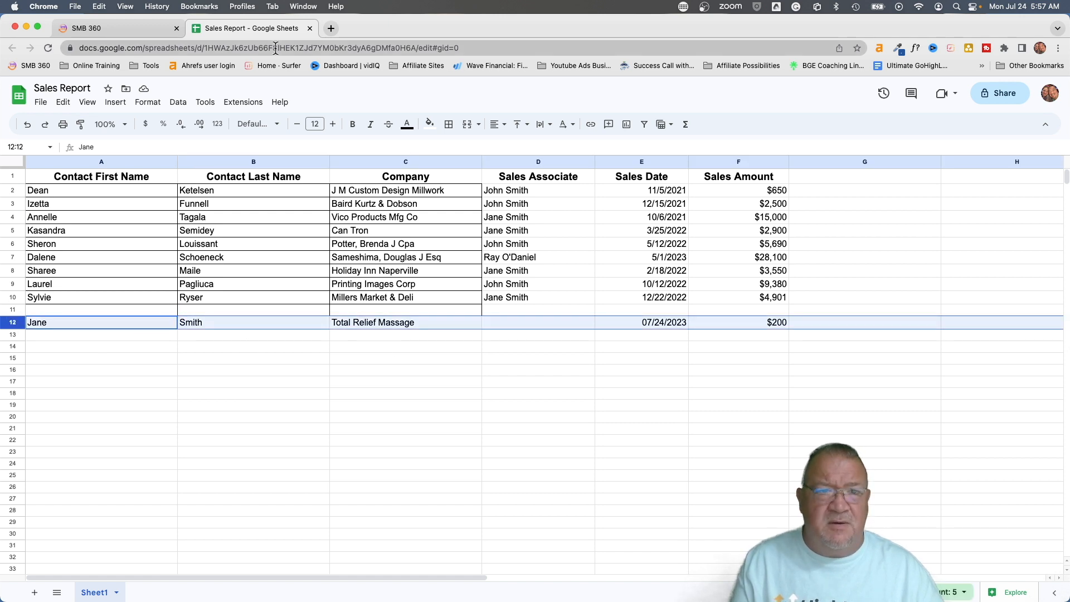
pyautogui.click(100, 31)
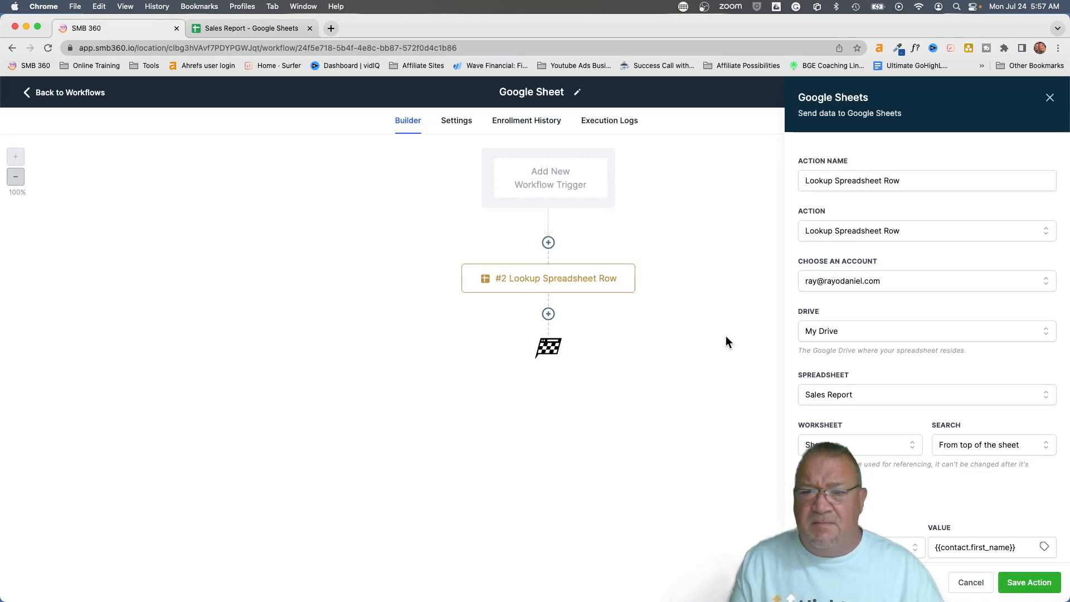
pyautogui.click(970, 584)
# Try adding an Update Contact Field step after the lookup step, then discard it
pyautogui.click(551, 284)
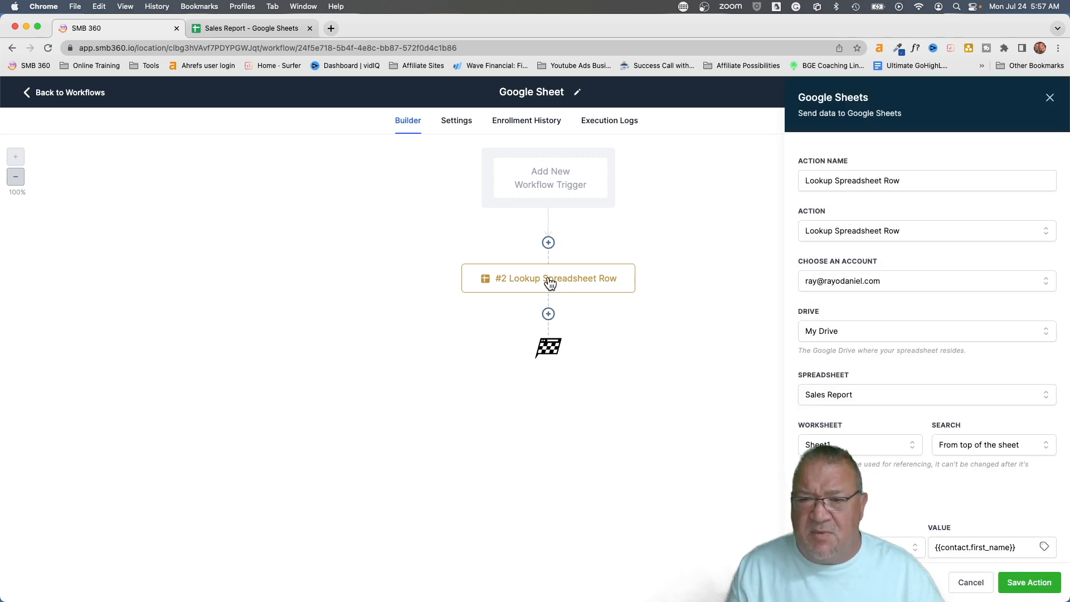
pyautogui.click(548, 316)
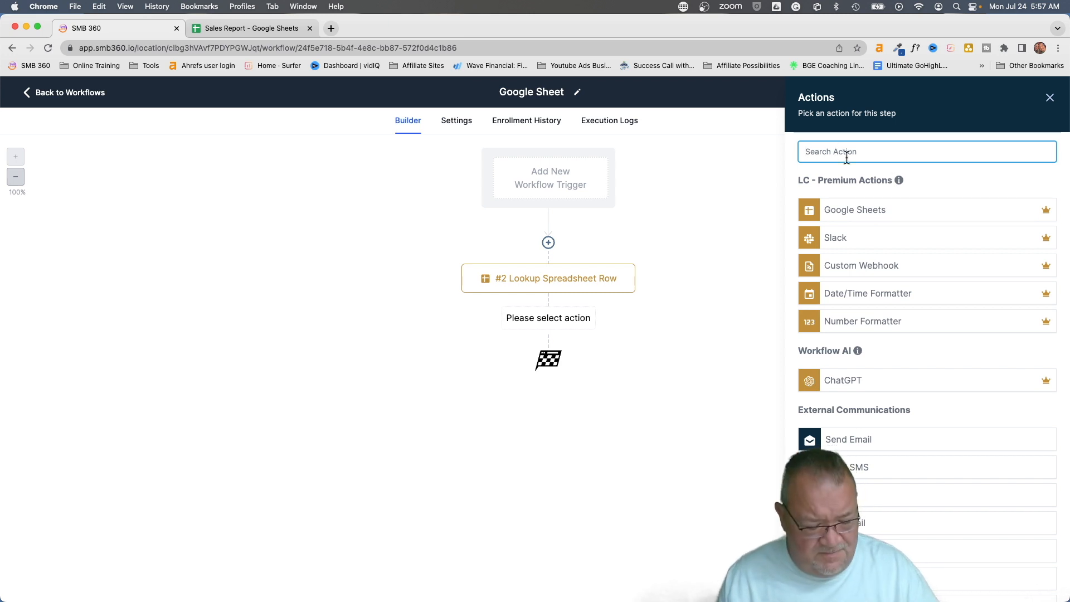
pyautogui.write('up')
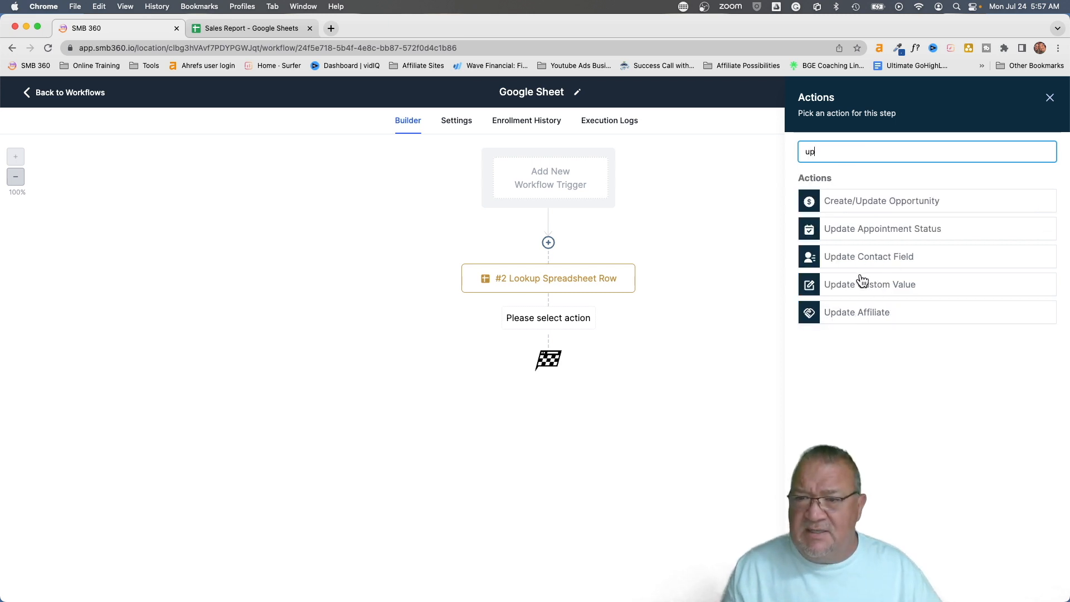
pyautogui.click(853, 257)
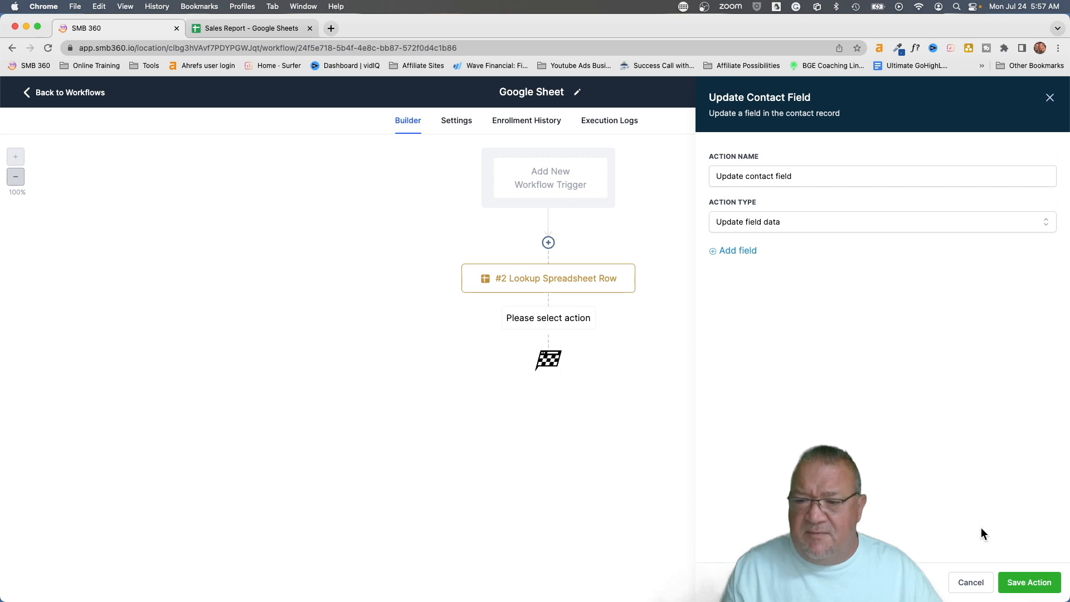
pyautogui.click(970, 582)
# Save the workflow, go back to Workflows and open Settings
pyautogui.click(1031, 94)
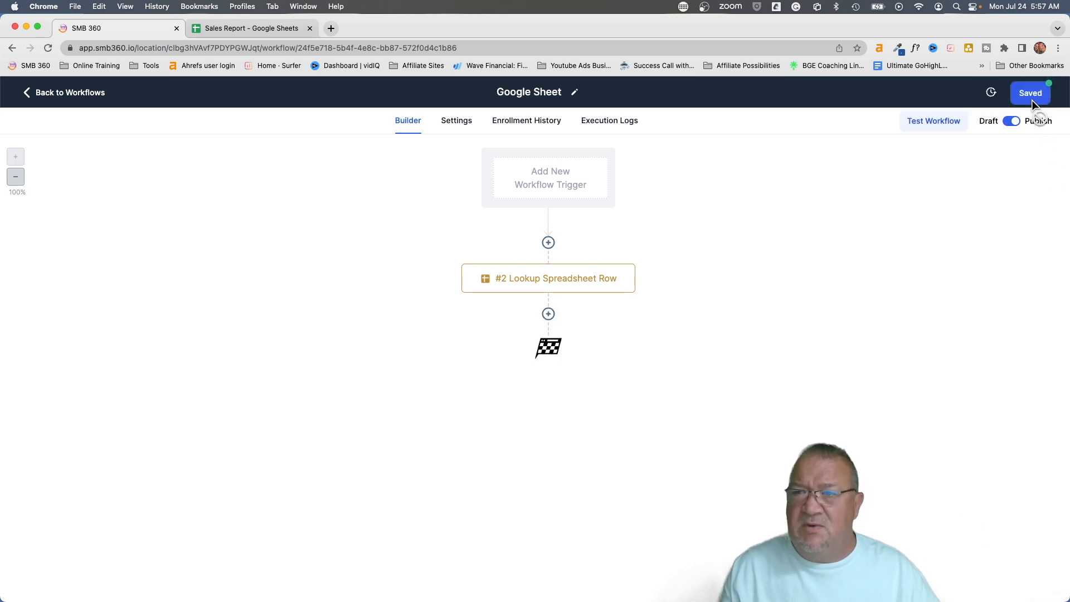
pyautogui.click(53, 94)
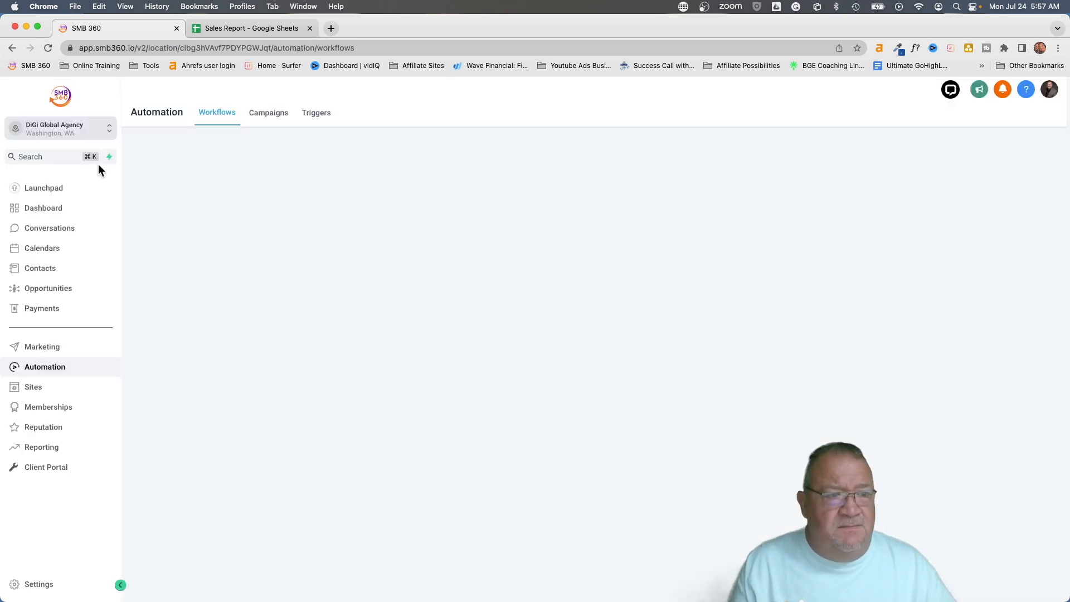
pyautogui.click(35, 583)
# Start a new Single Line custom field named 'Sales Report Row Number'
pyautogui.click(54, 435)
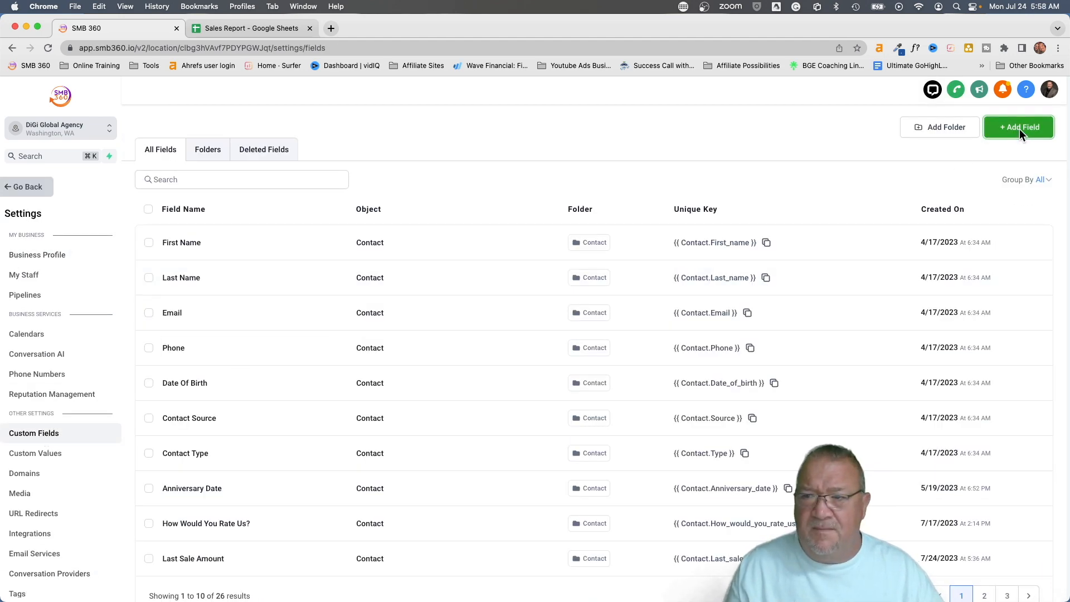
pyautogui.click(1019, 129)
pyautogui.click(282, 252)
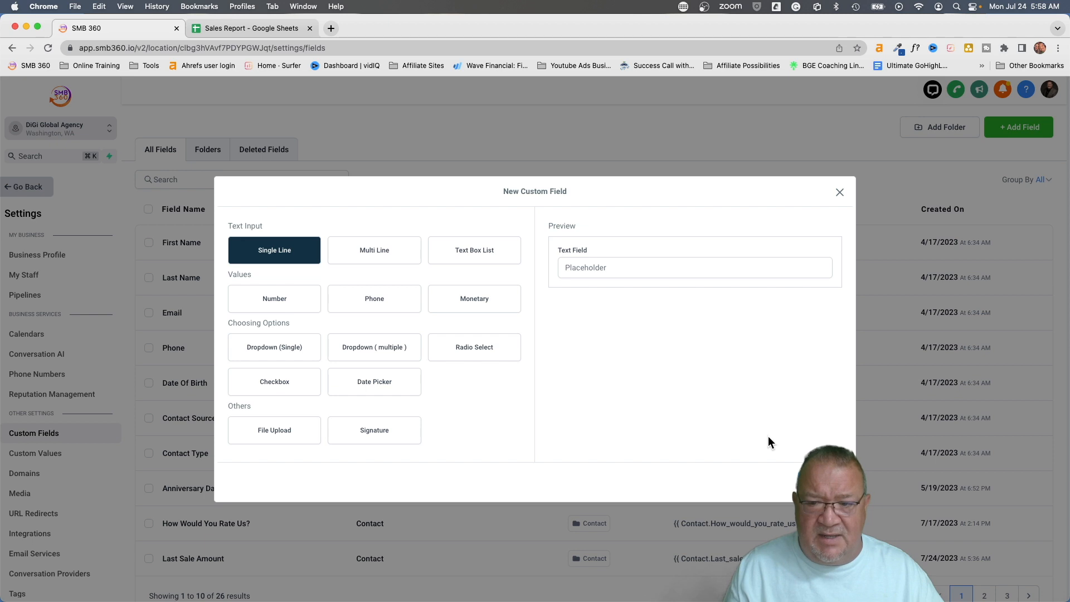
pyautogui.click(822, 483)
pyautogui.click(320, 313)
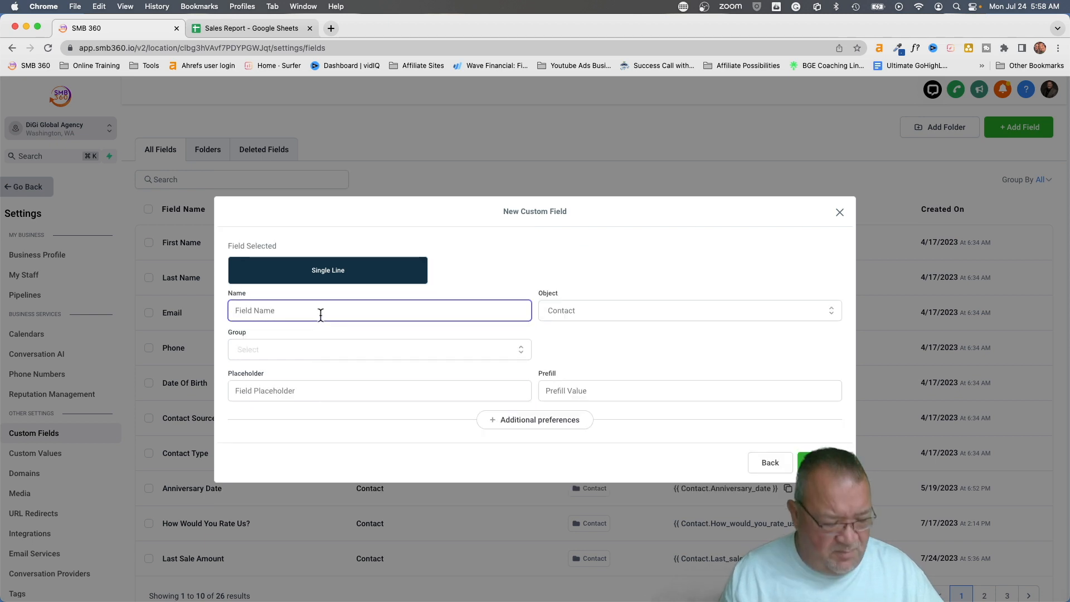
pyautogui.write('Sales')
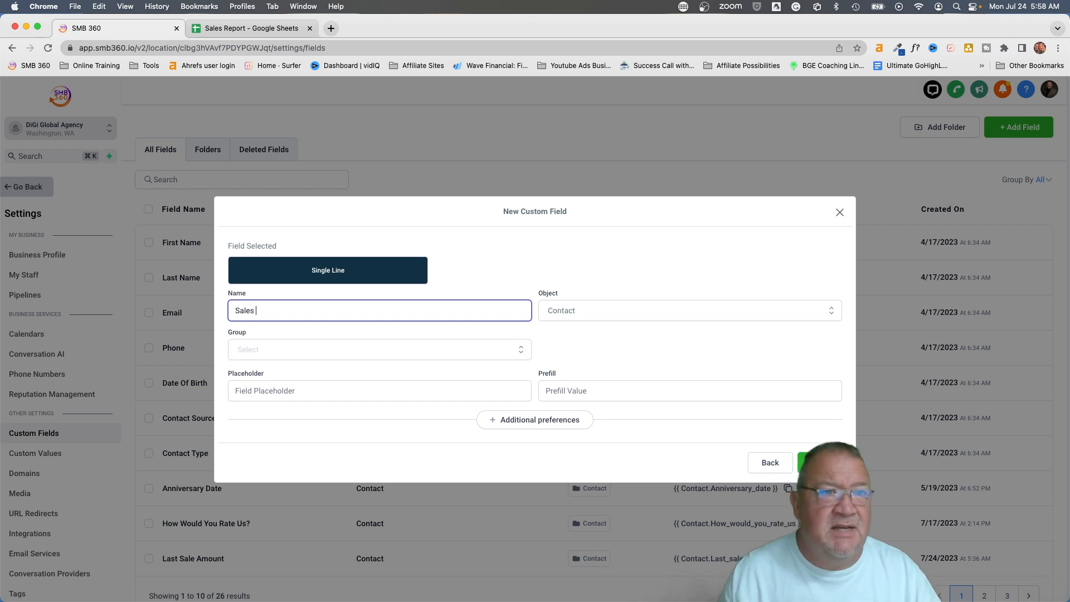
pyautogui.write(' Report ')
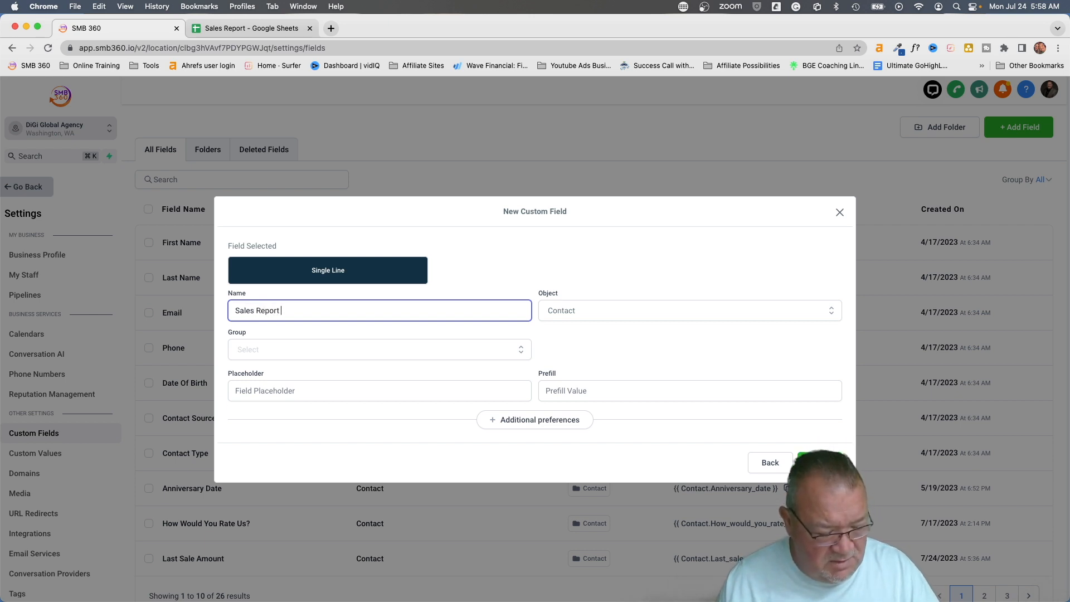
pyautogui.write('Row Number')
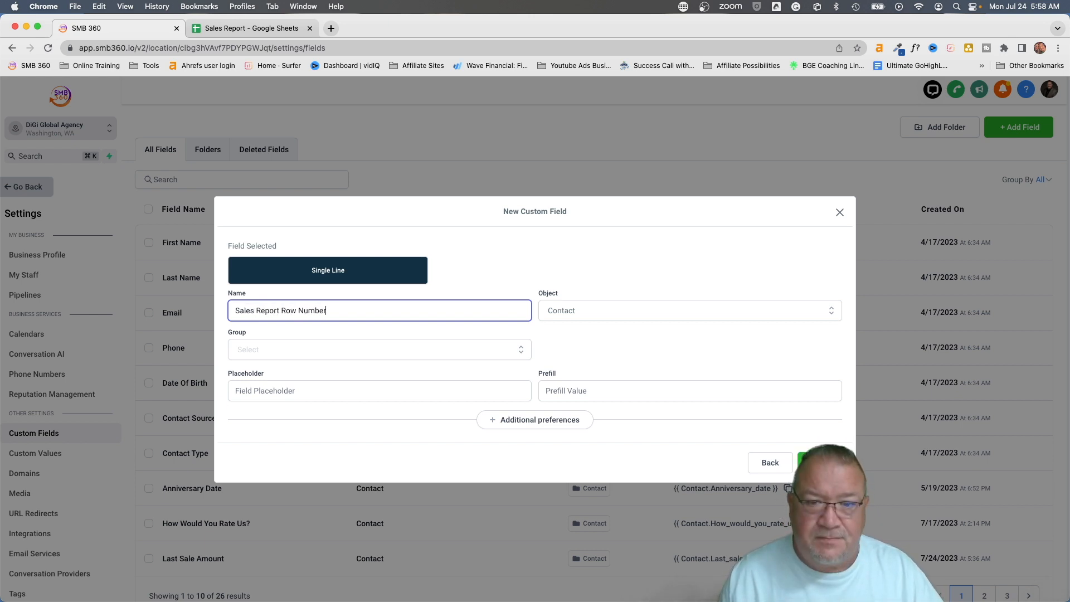
# Put the field in the Contact group, create it, and return to the workflows
pyautogui.click(282, 351)
pyautogui.click(275, 373)
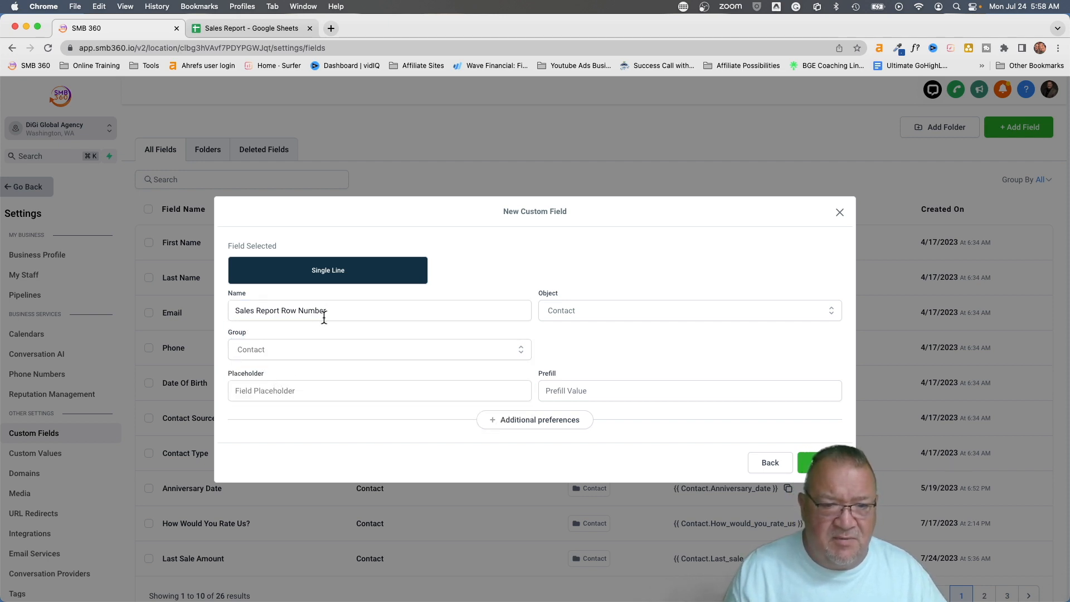
pyautogui.click(805, 462)
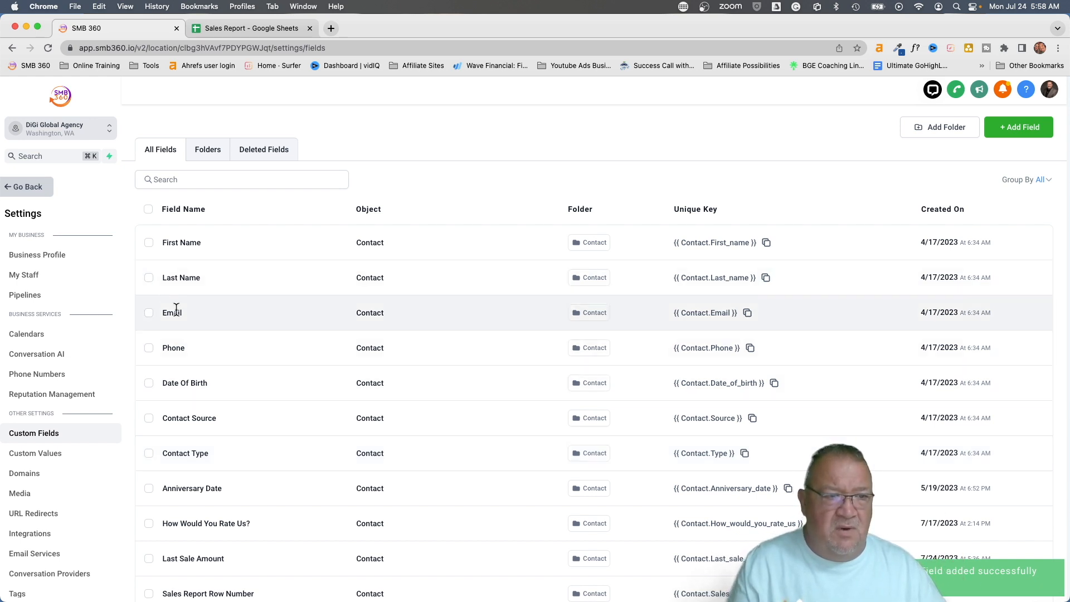
pyautogui.click(17, 188)
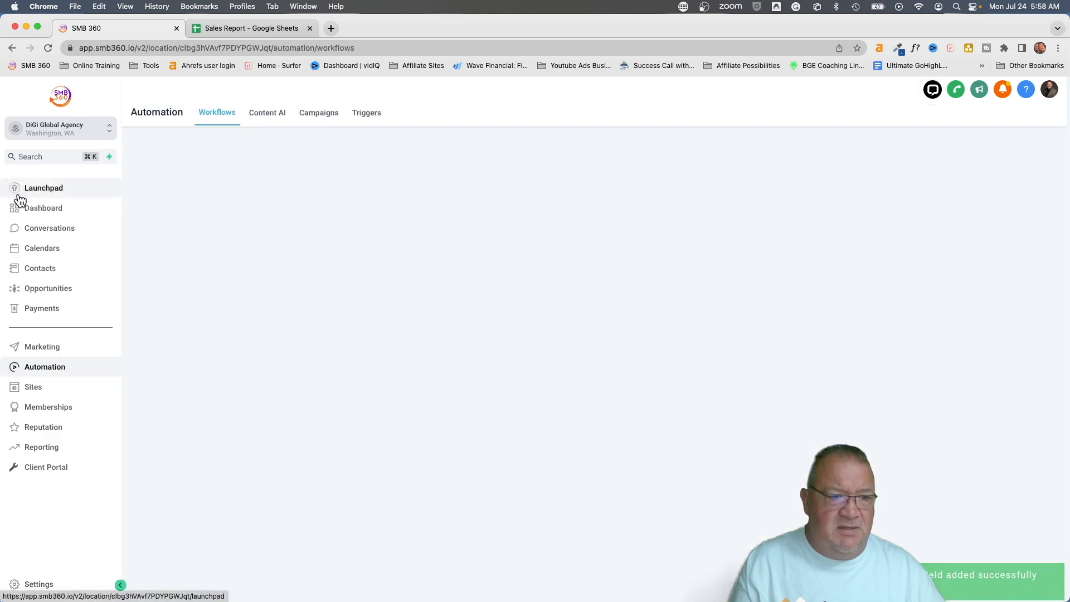
# Reopen the Google Sheet workflow and add a new step below #2 Lookup Spreadsheet Row
pyautogui.click(274, 446)
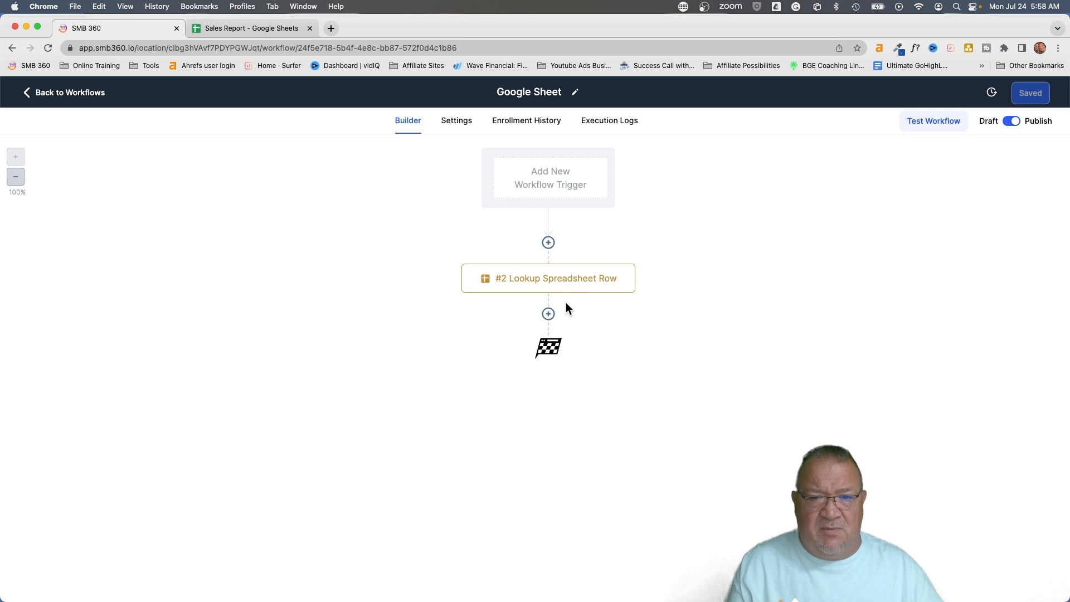
pyautogui.click(550, 314)
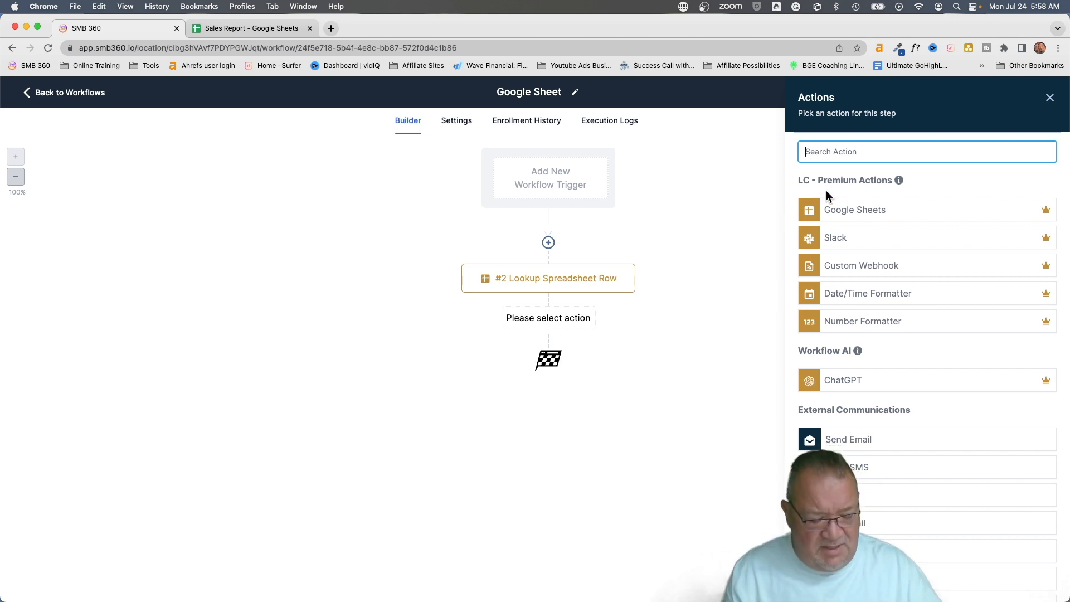
# Add an Update Contact Field action ('upd') targeting the Sales Report Row Number field
pyautogui.write('upd')
pyautogui.click(875, 252)
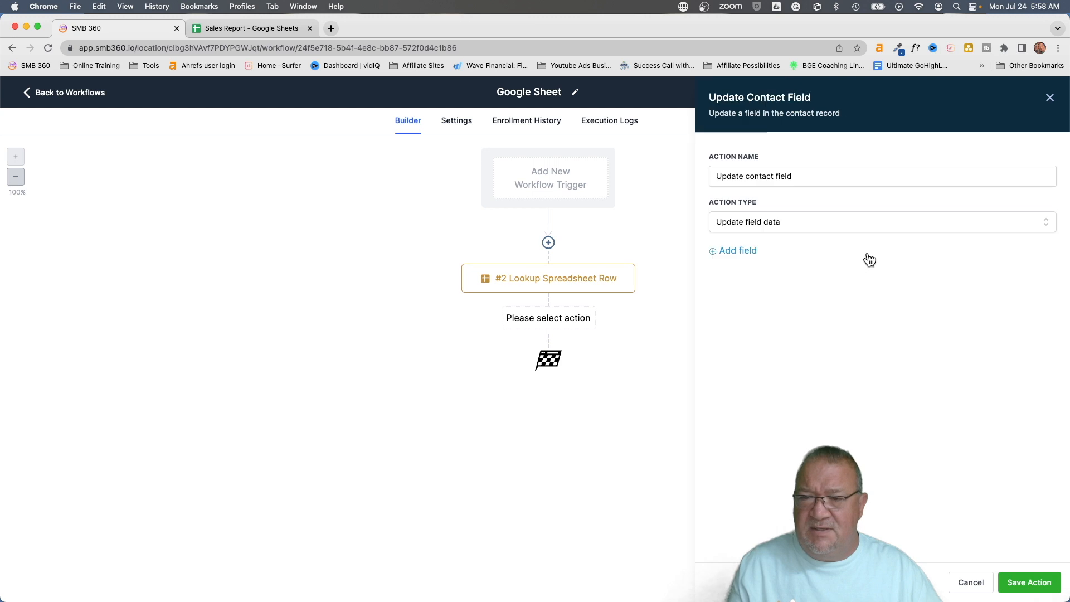
pyautogui.click(725, 251)
pyautogui.click(741, 279)
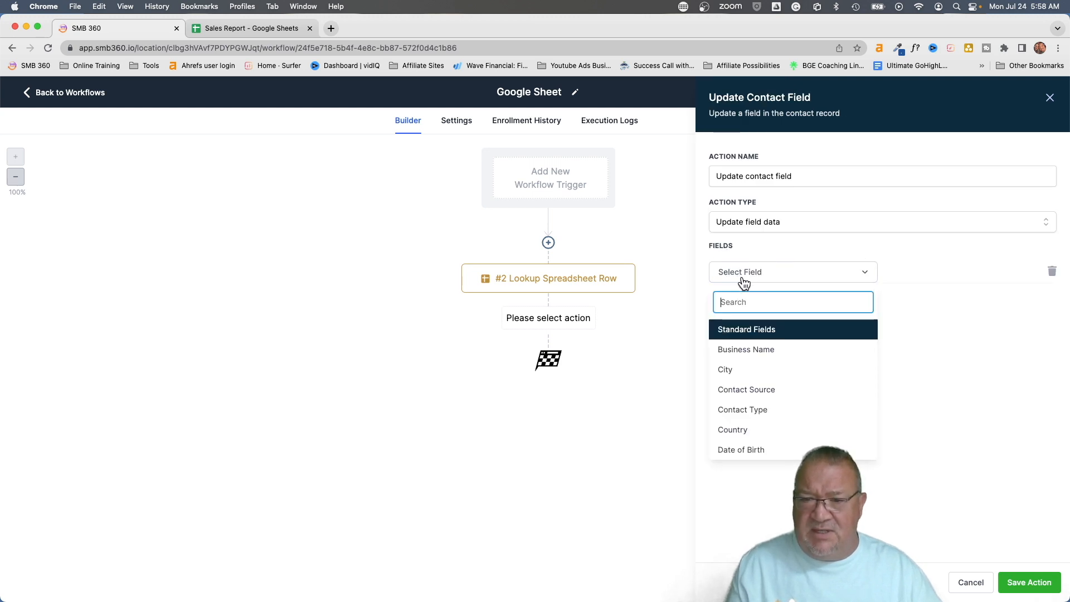
pyautogui.scroll(-10, 764, 384)
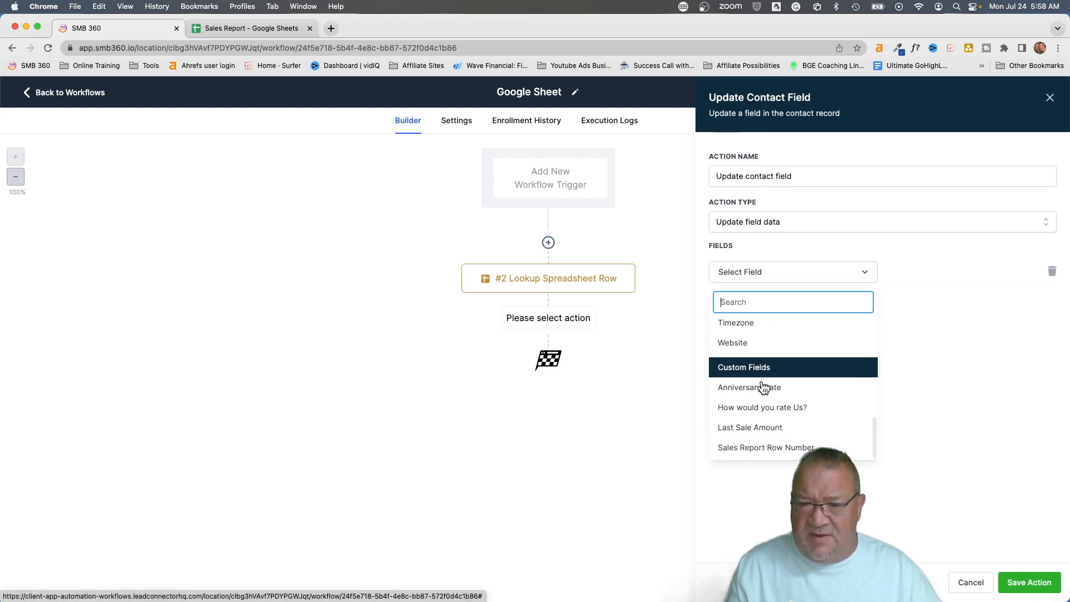
pyautogui.click(745, 448)
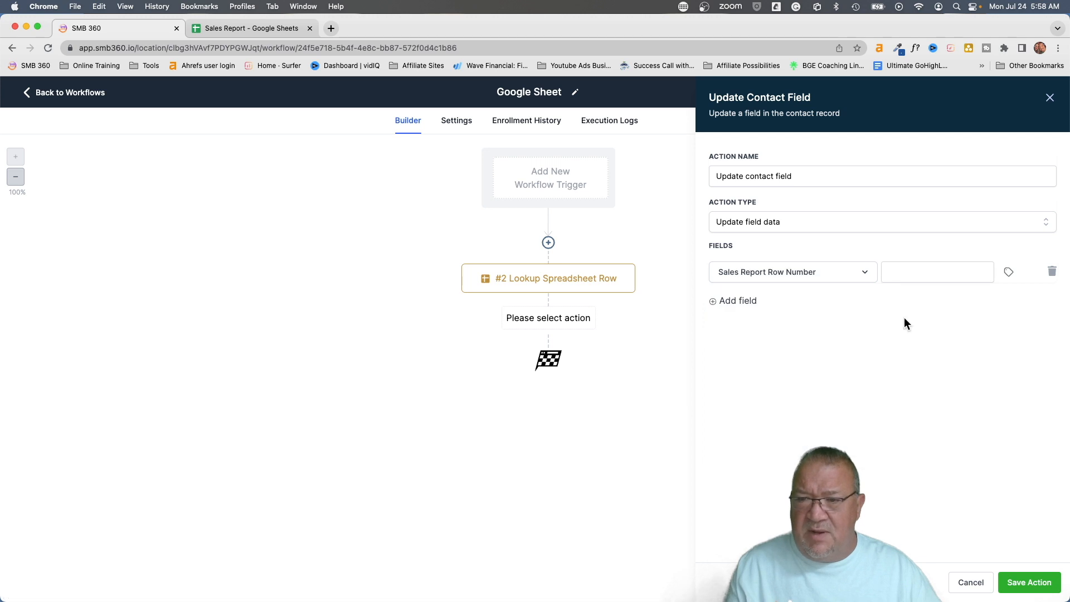
# Set its value to the #2 Lookup Spreadsheet Row's Row Number, {{sheet.2.rowNumber}}
pyautogui.click(1010, 272)
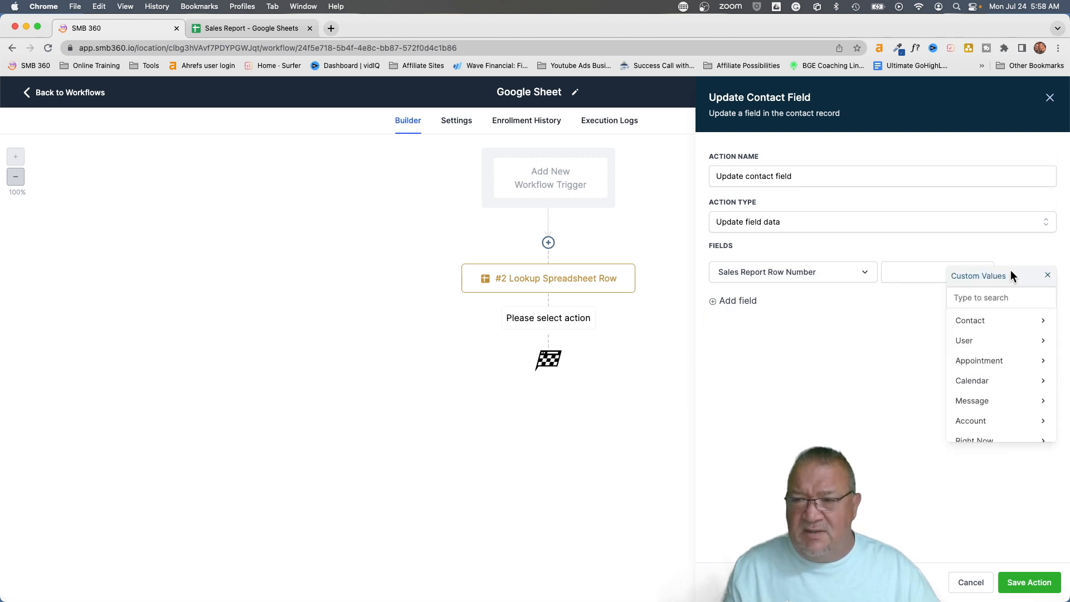
pyautogui.scroll(-3, 994, 357)
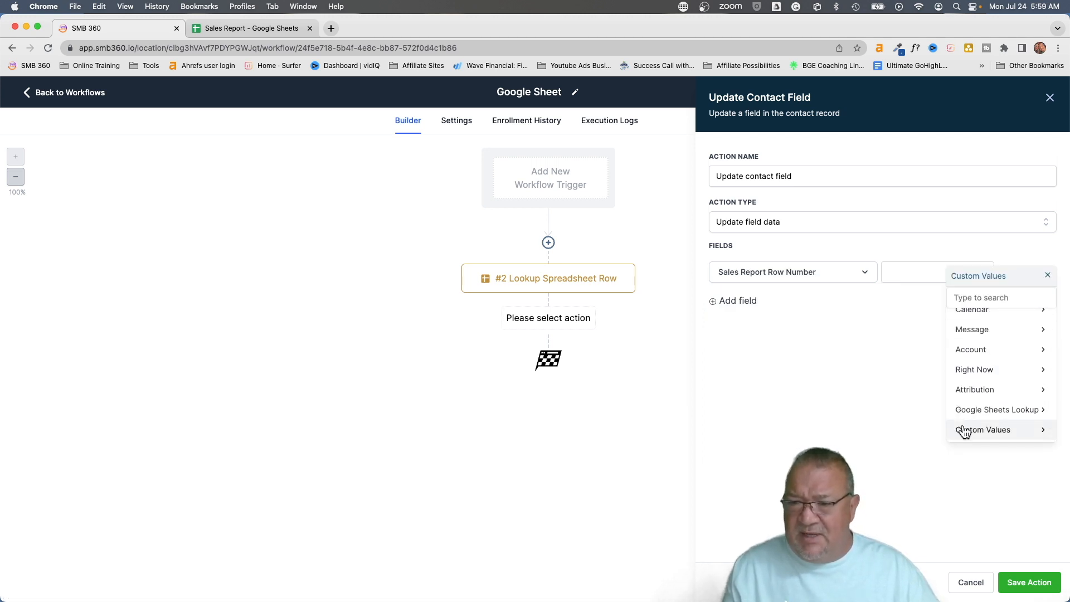
pyautogui.click(993, 411)
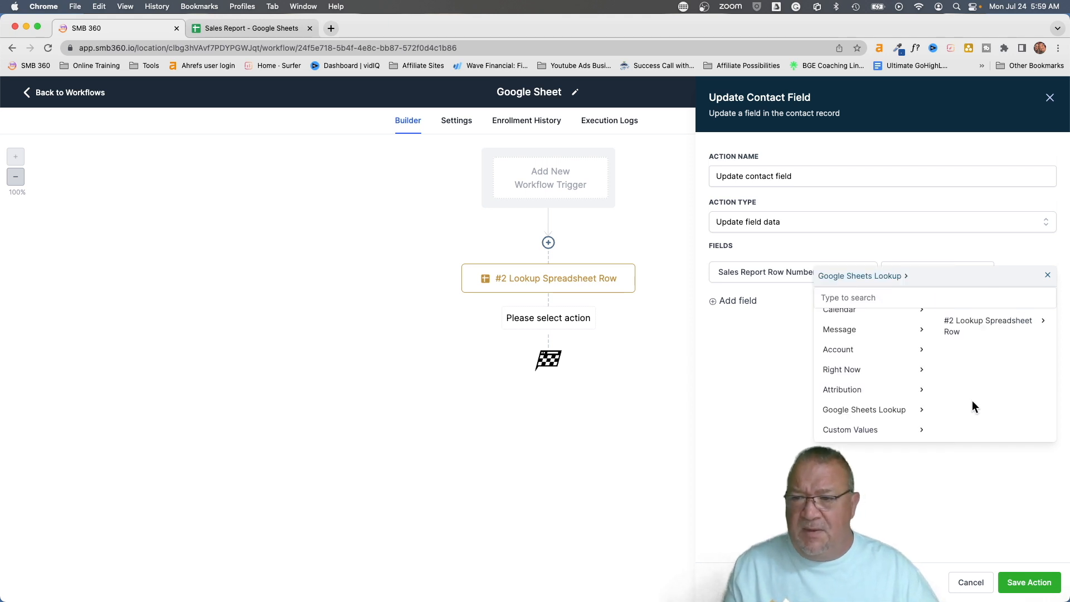
pyautogui.click(955, 329)
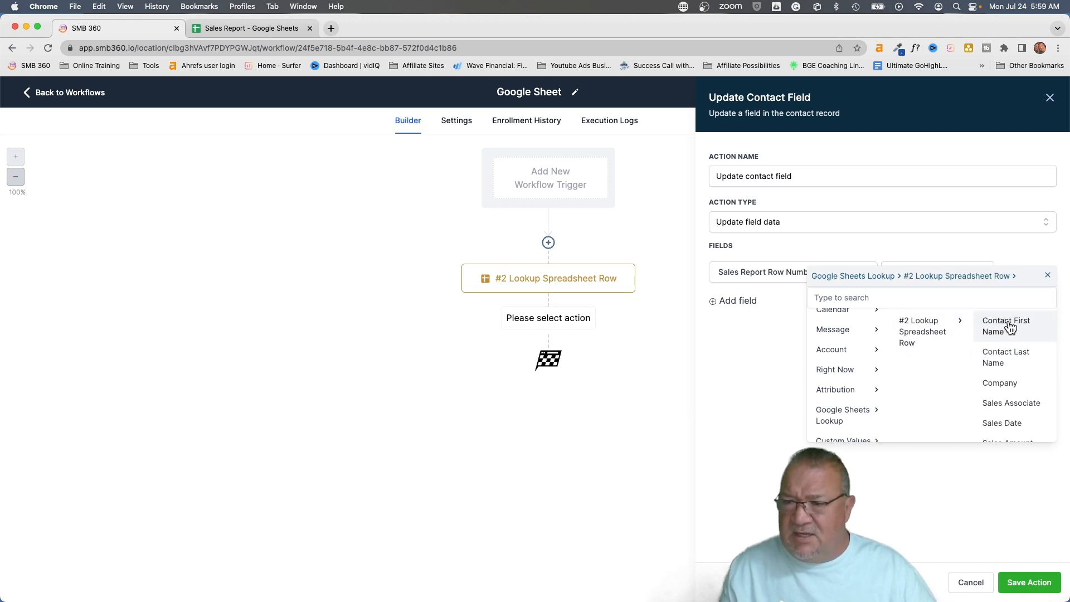
pyautogui.scroll(-2, 1011, 346)
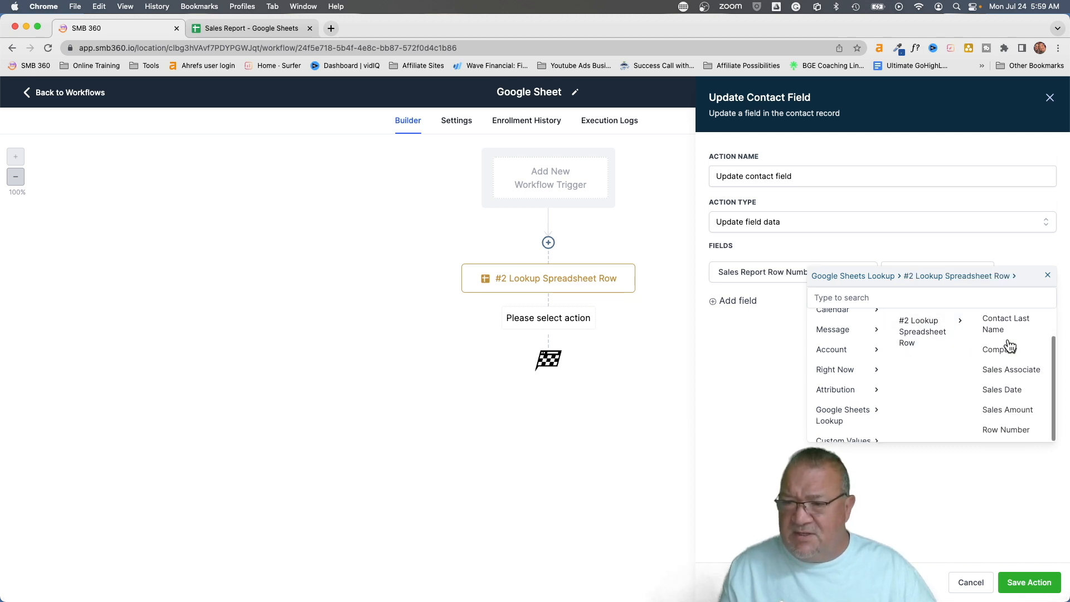
pyautogui.click(1004, 430)
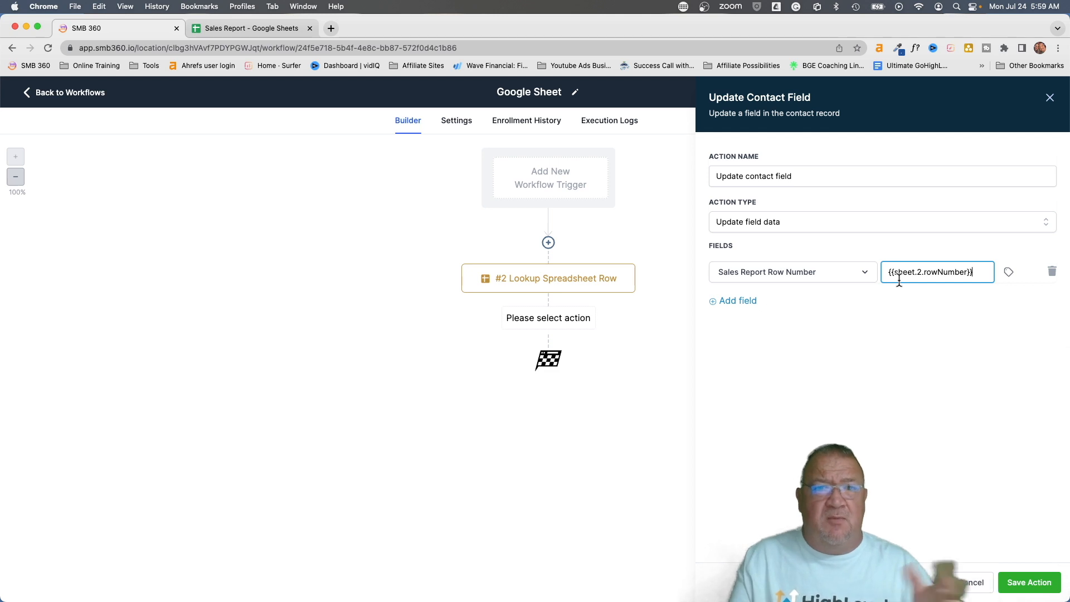
# Save the Update Contact Field action and the workflow, glance at the Sales Report sheet
pyautogui.click(1029, 583)
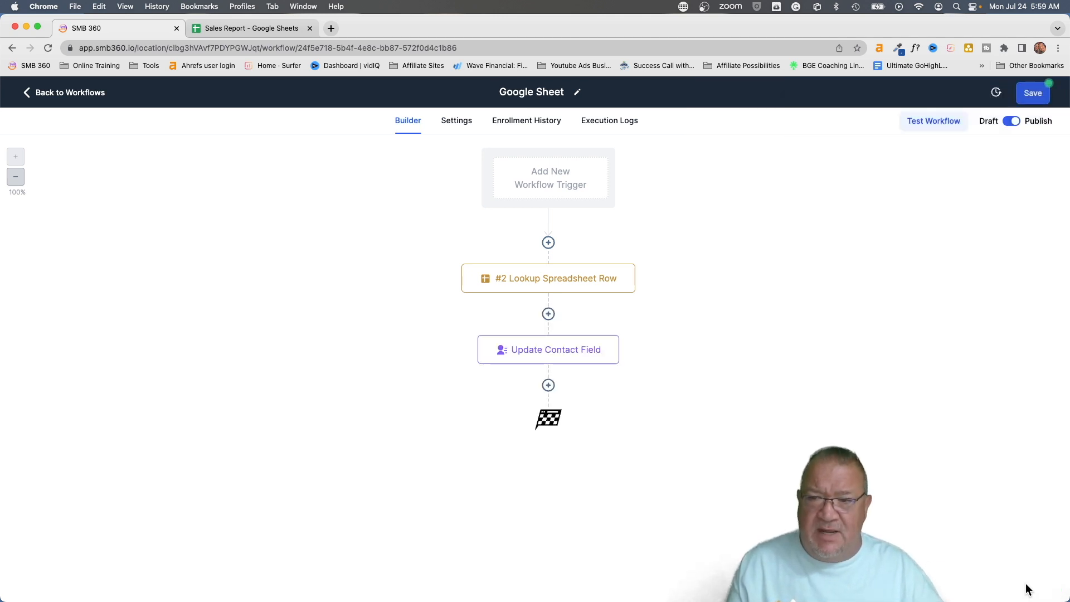
pyautogui.click(1030, 96)
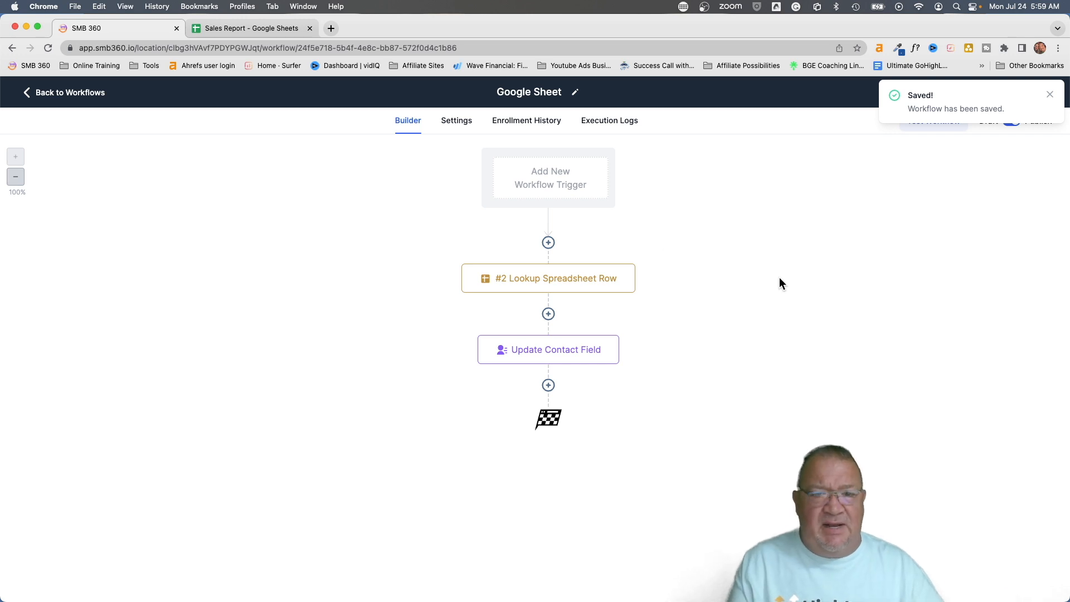
pyautogui.click(212, 28)
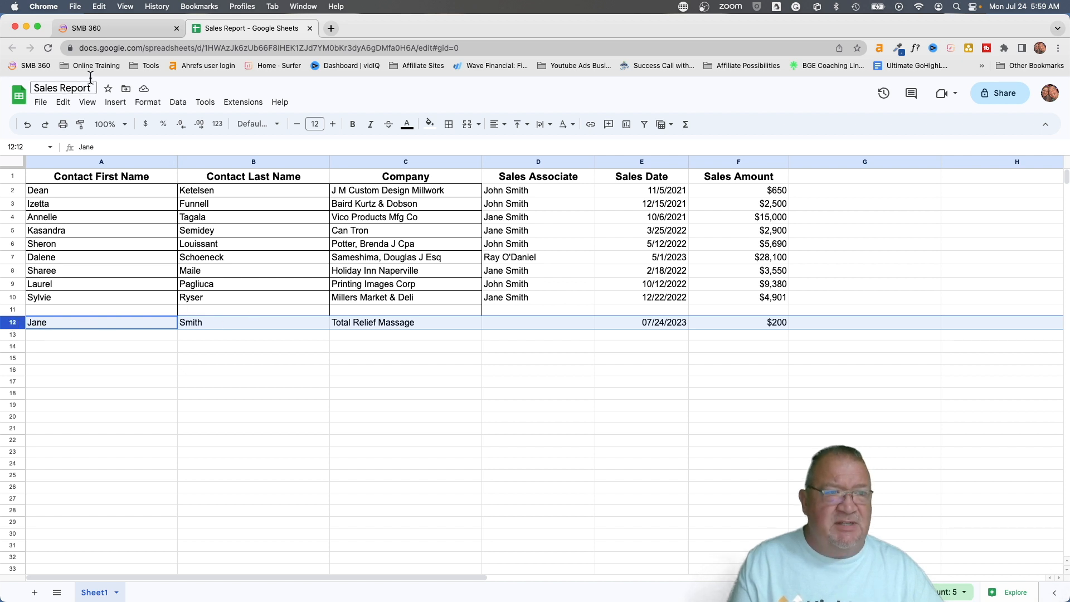
pyautogui.click(103, 28)
pyautogui.click(59, 97)
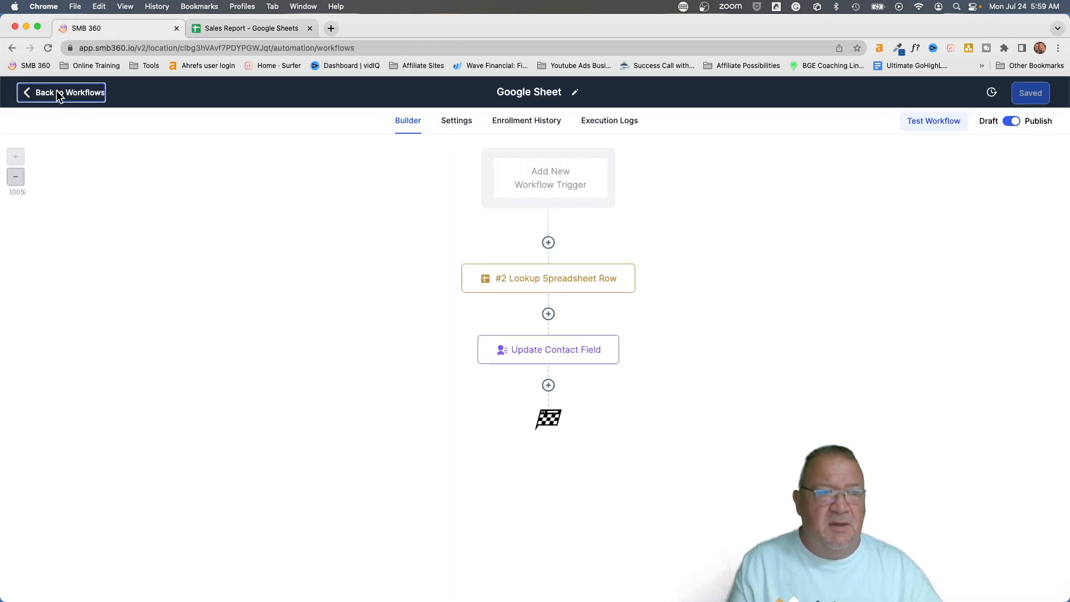
# In Contacts, check the contact's empty Sales Report Row Number, then select Total Relief Massage
pyautogui.click(47, 268)
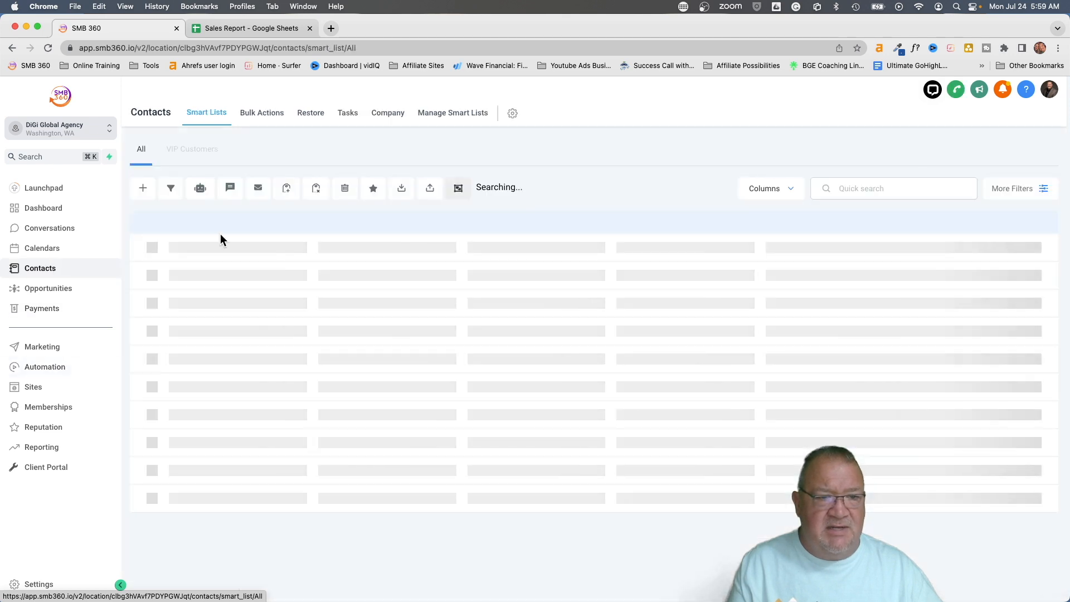
pyautogui.click(246, 292)
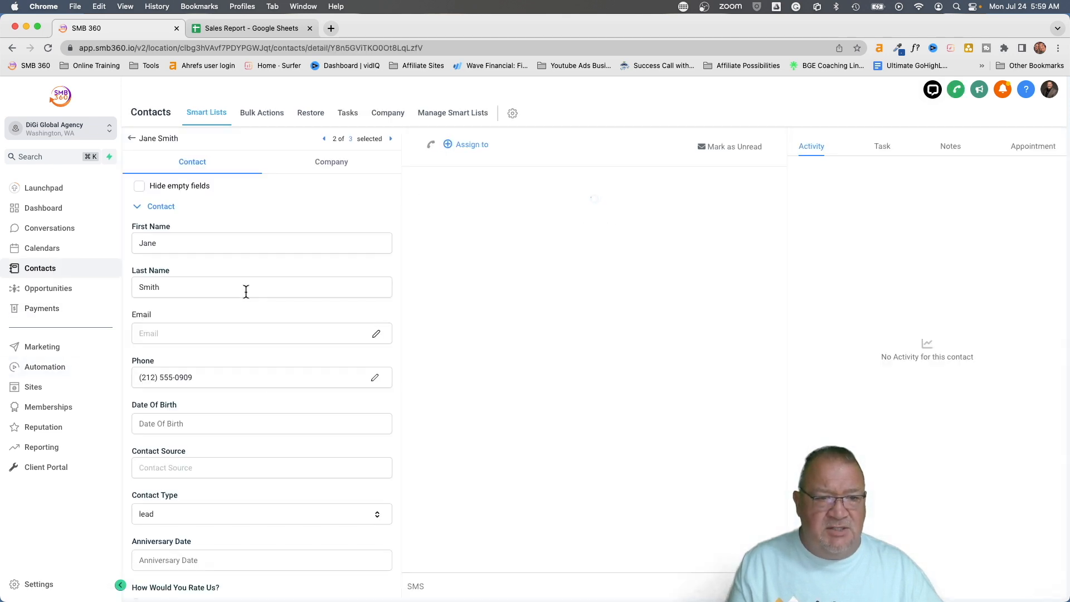
pyautogui.scroll(-5, 246, 292)
pyautogui.scroll(-2, 245, 293)
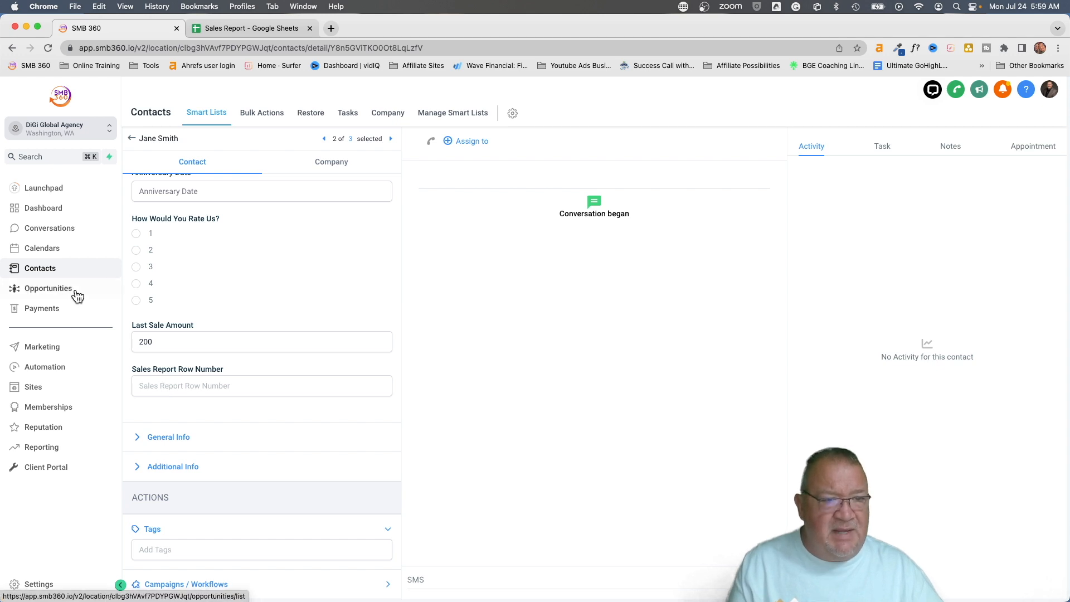
pyautogui.click(131, 138)
pyautogui.click(165, 296)
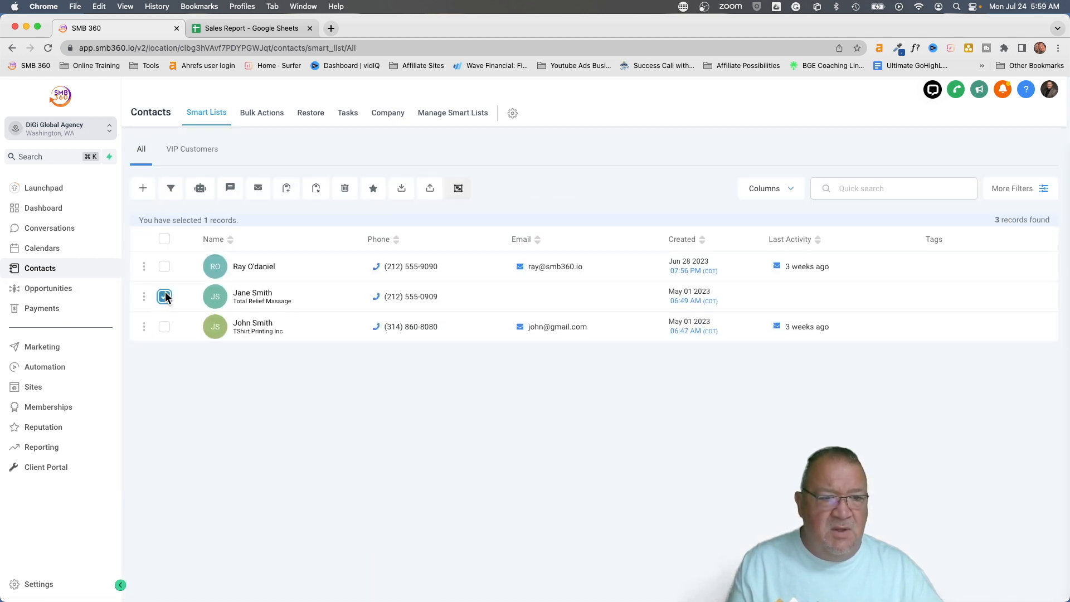
# Add the selected contact to 'Workflow - Google Sheet' via a bulk action named 'demo'
pyautogui.click(200, 190)
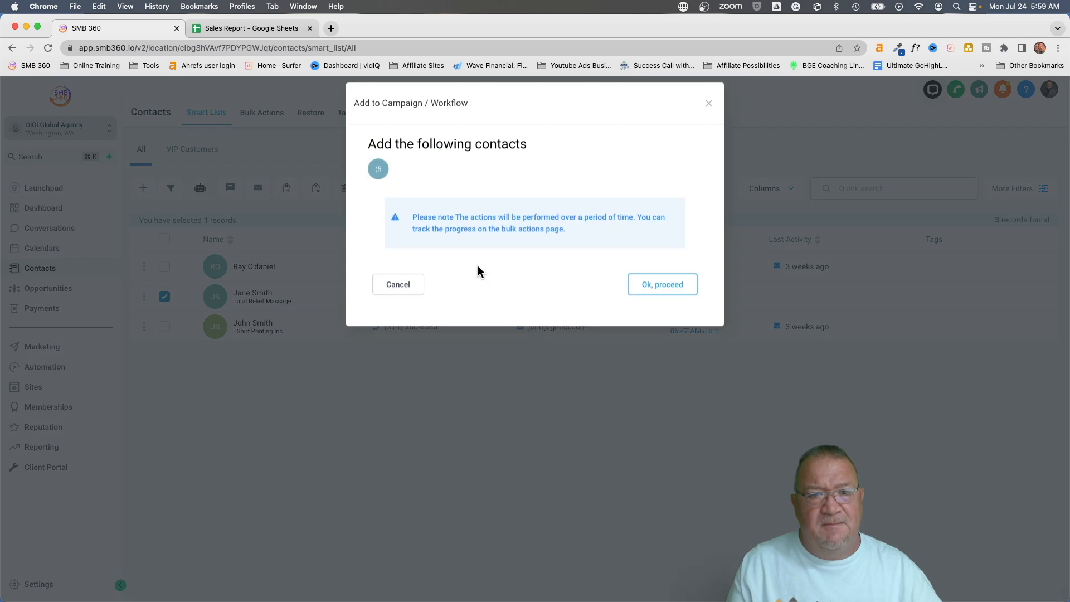
pyautogui.click(642, 297)
pyautogui.click(419, 239)
pyautogui.click(423, 263)
pyautogui.click(514, 314)
pyautogui.write('de')
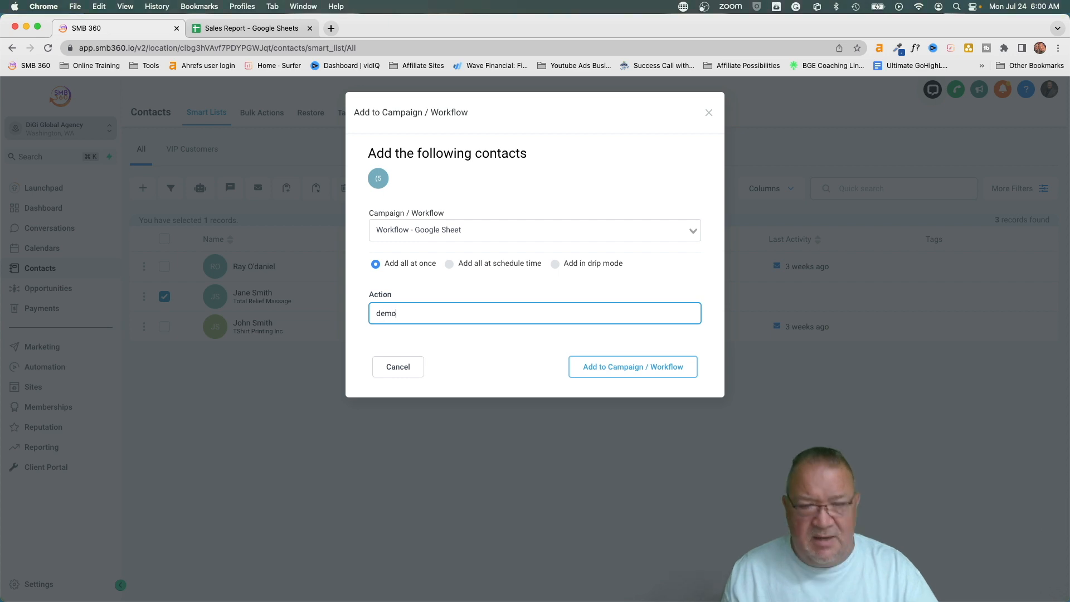
pyautogui.write('mo')
pyautogui.click(636, 368)
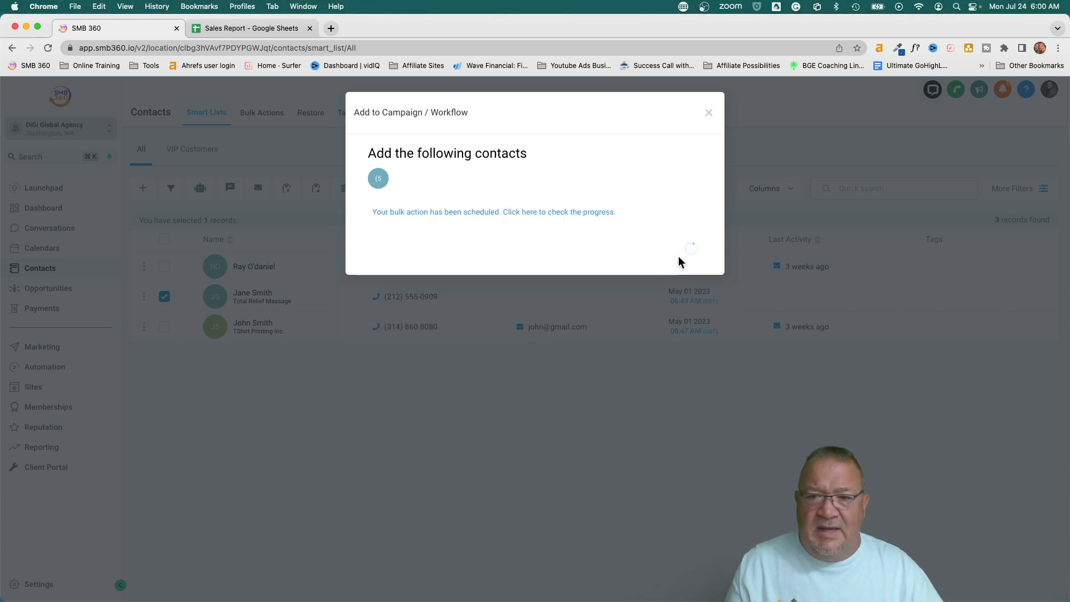
pyautogui.click(678, 257)
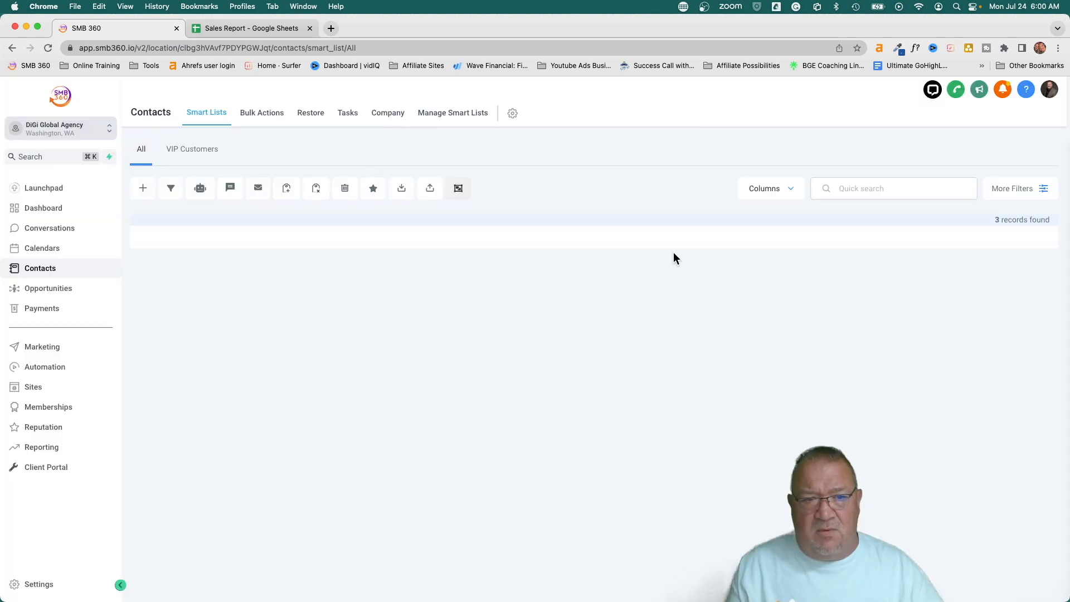
# Reopen the contact, verify Sales Report Row Number reads 12, then go to Automation
pyautogui.click(244, 296)
pyautogui.scroll(-10, 244, 337)
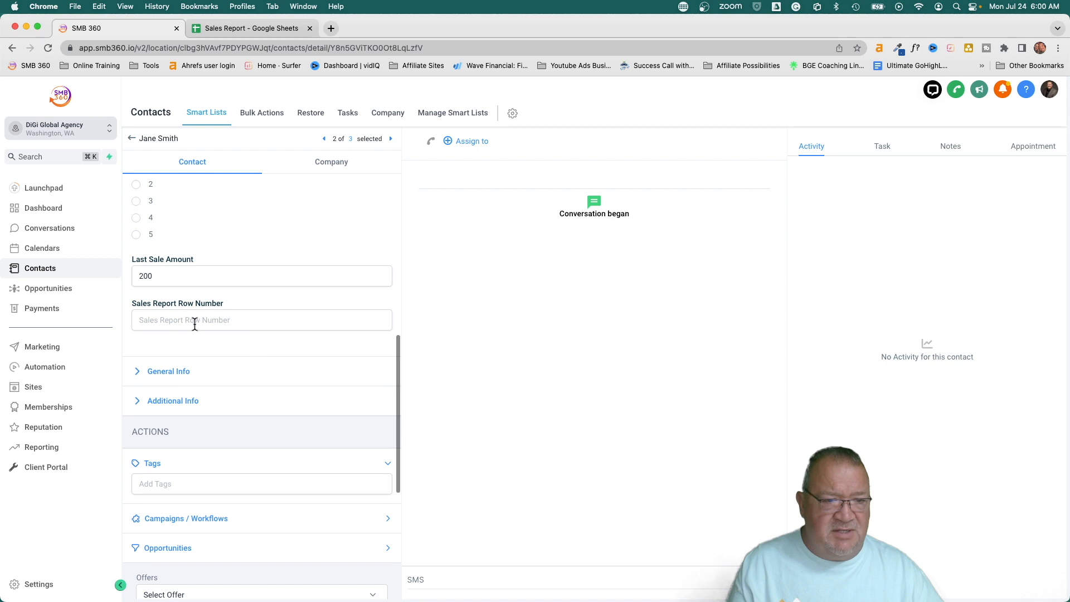
pyautogui.click(180, 320)
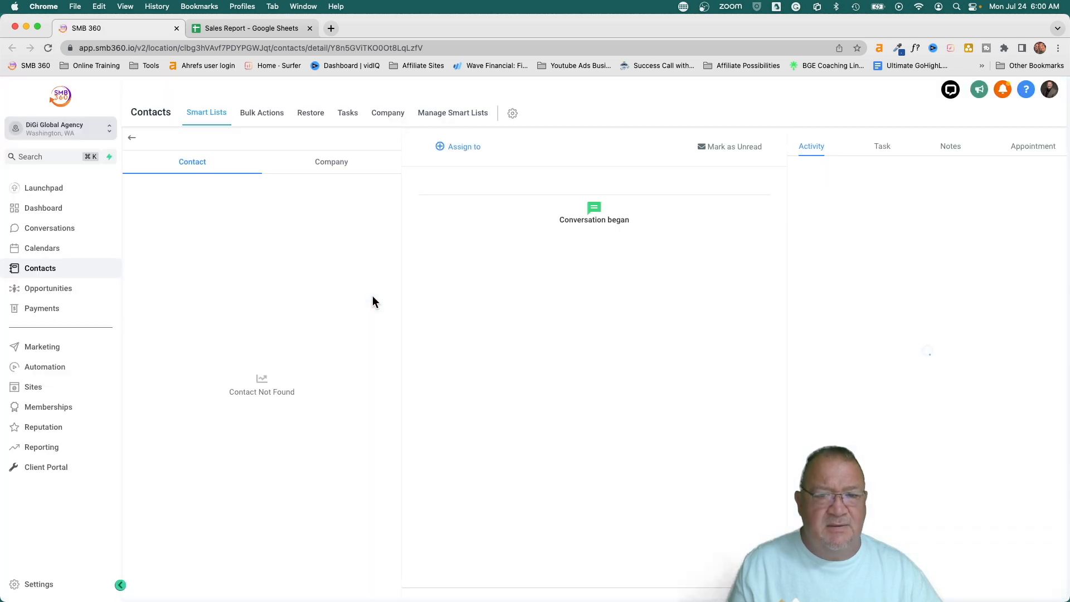
pyautogui.scroll(-10, 372, 301)
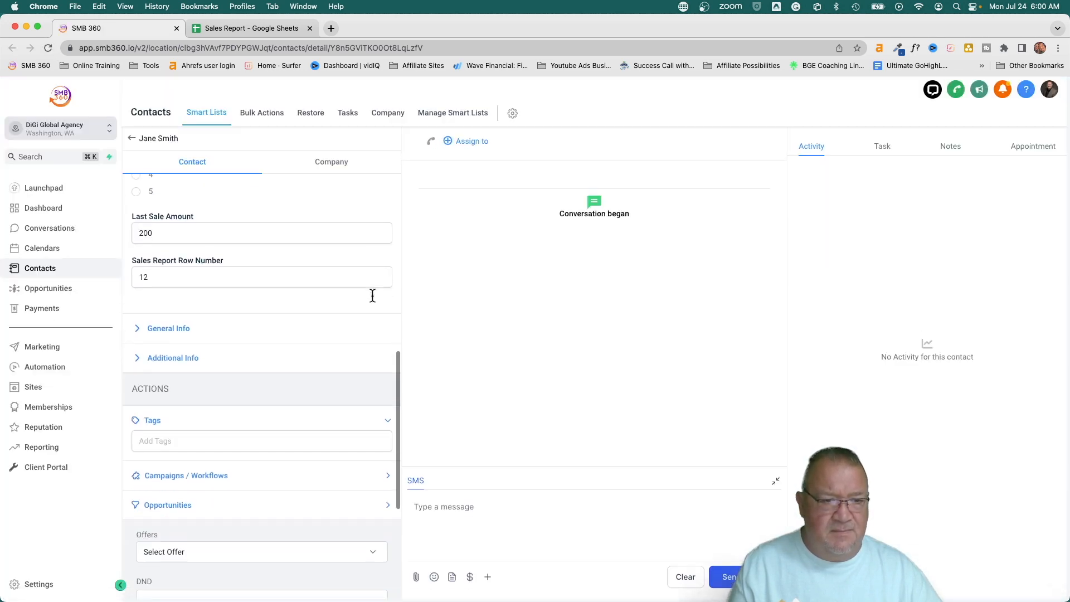
pyautogui.scroll(2, 374, 302)
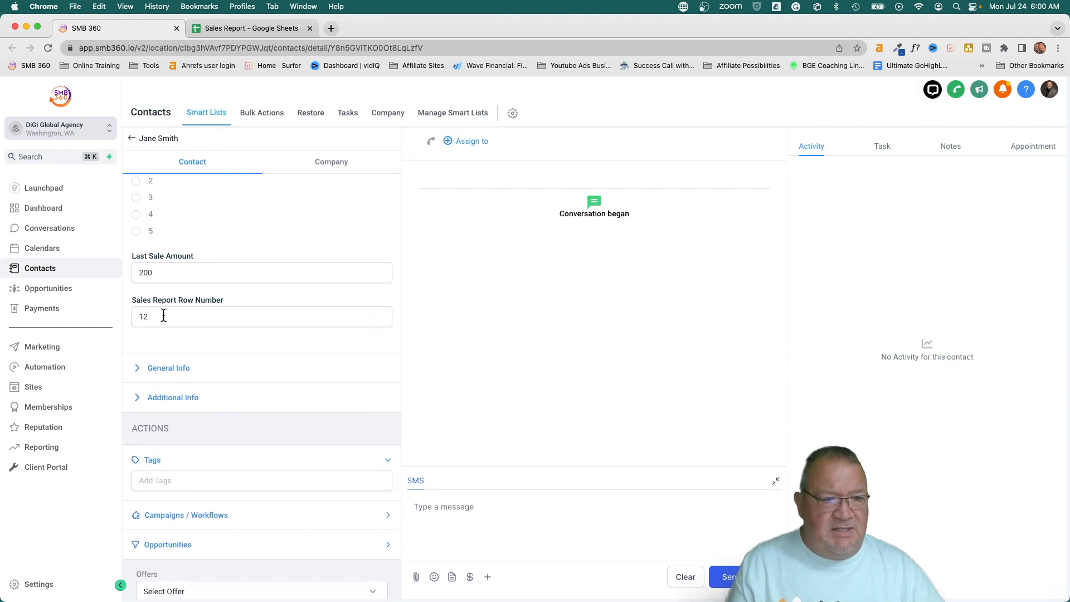
pyautogui.moveTo(160, 316); pyautogui.dragTo(111, 318)
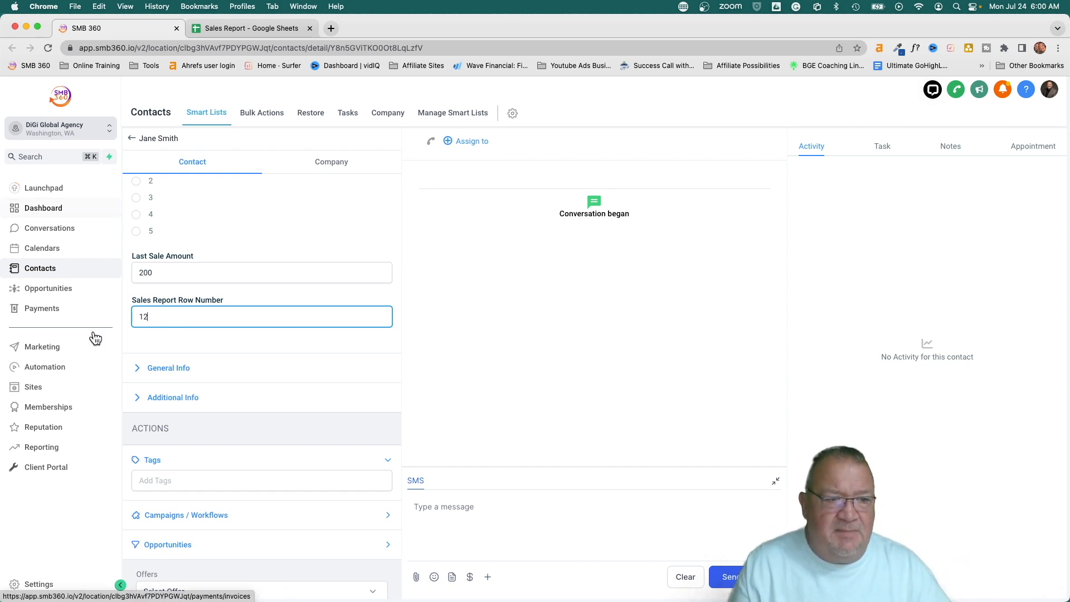
pyautogui.click(60, 379)
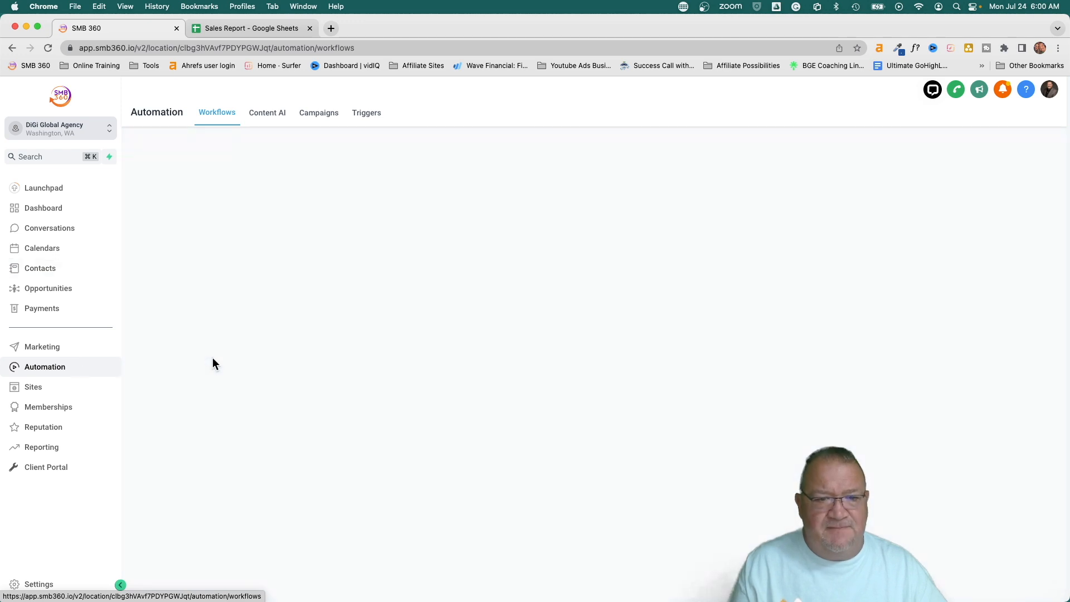
pyautogui.click(273, 521)
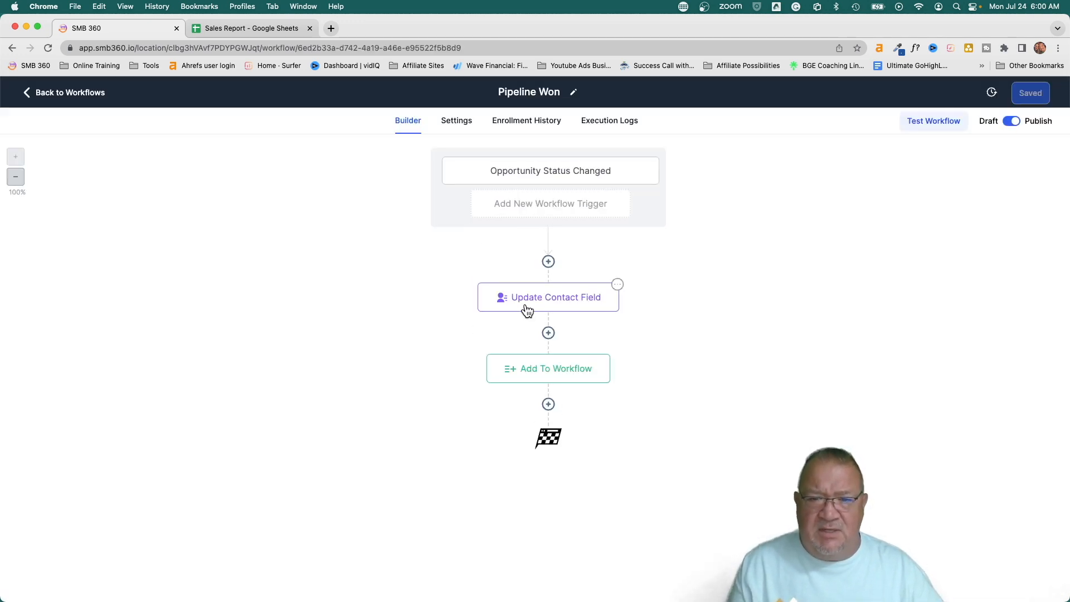
pyautogui.click(527, 307)
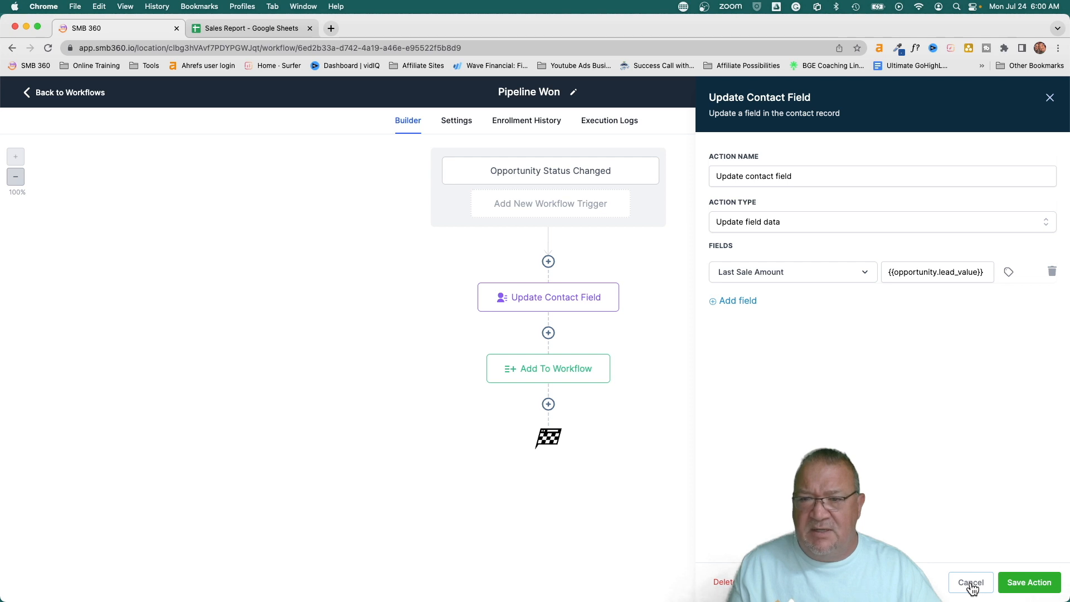
pyautogui.click(972, 584)
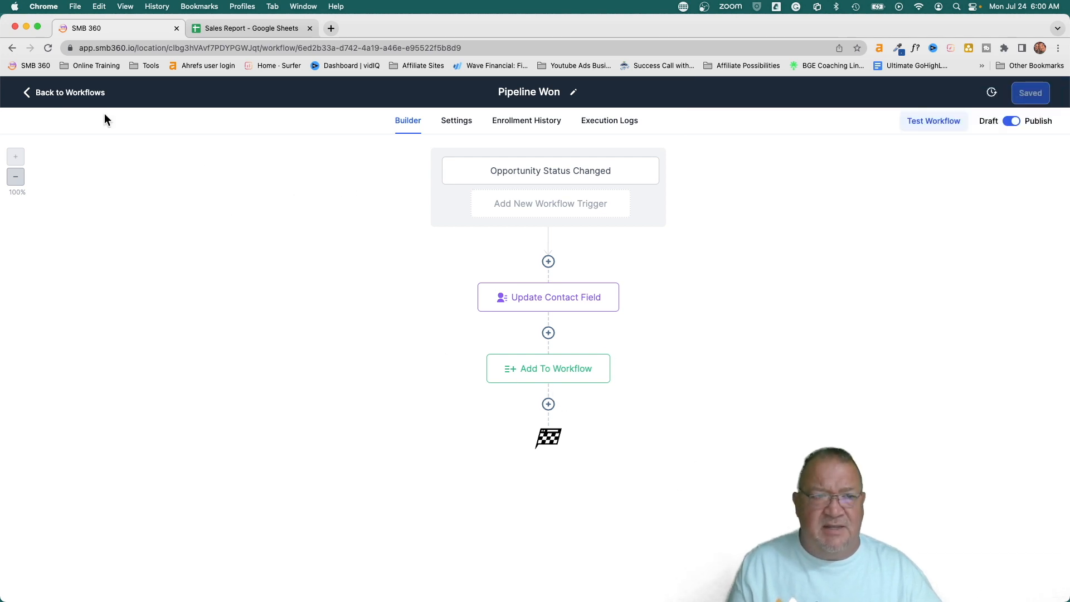
pyautogui.click(60, 93)
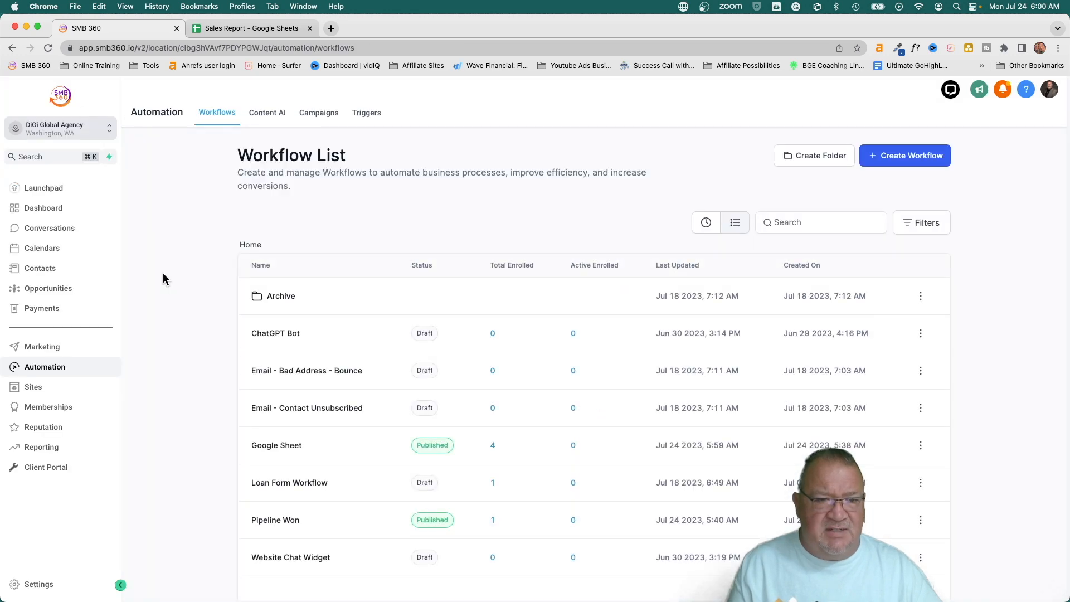
# In the Google Sheet workflow, add a Google Sheets Create Spreadsheet Row action after the trigger
pyautogui.click(265, 446)
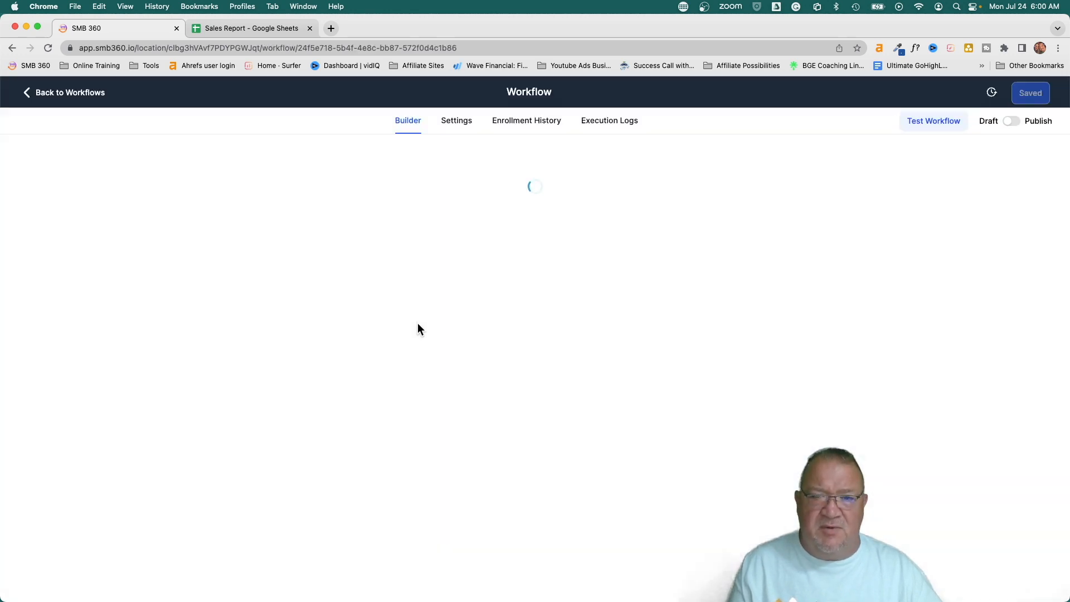
pyautogui.click(549, 244)
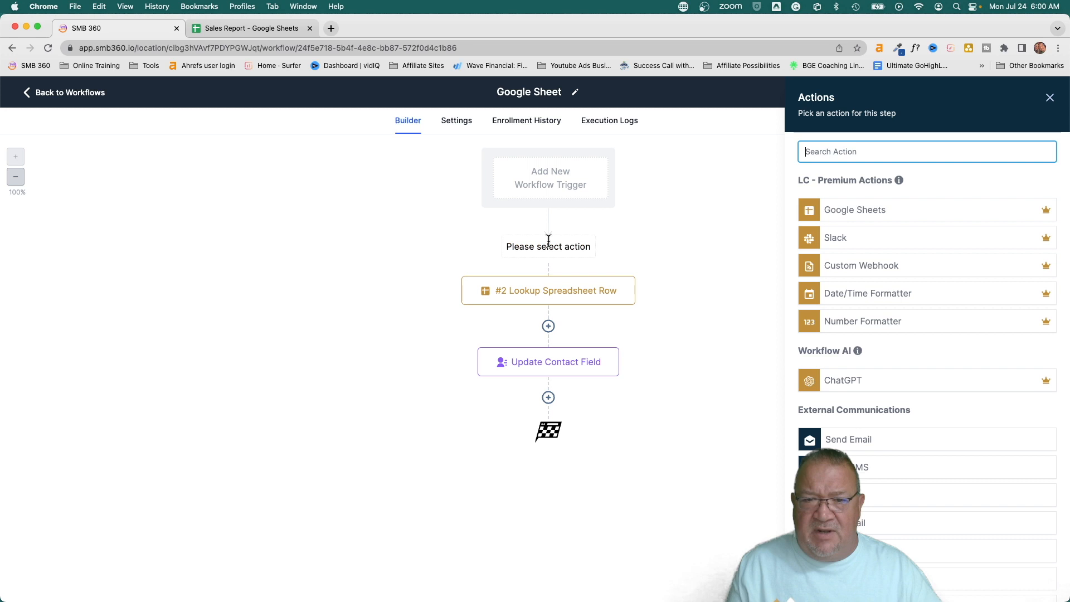
pyautogui.click(859, 210)
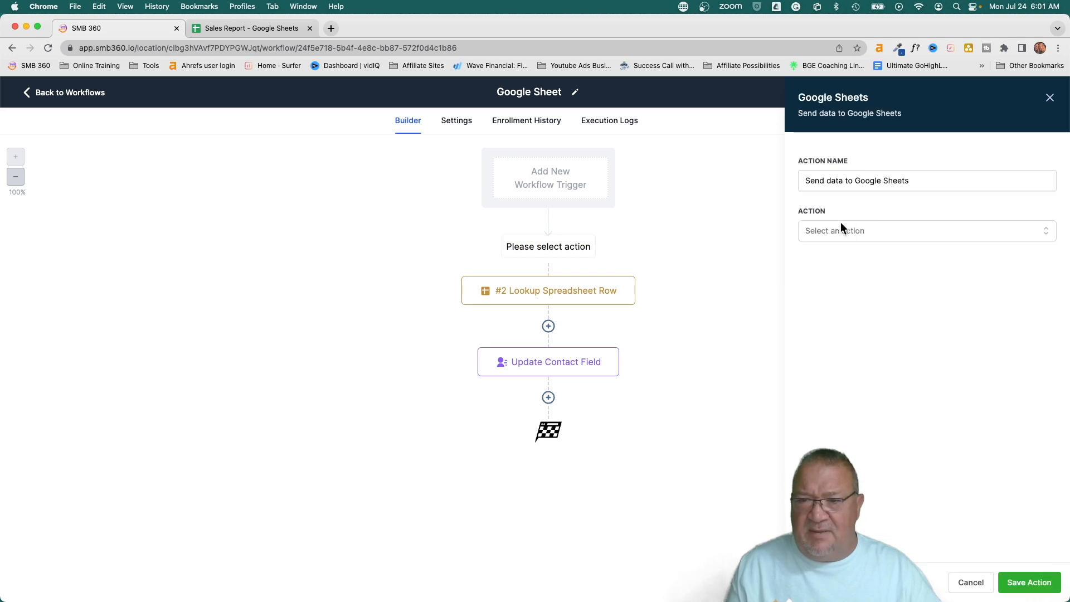
pyautogui.click(841, 230)
pyautogui.click(840, 281)
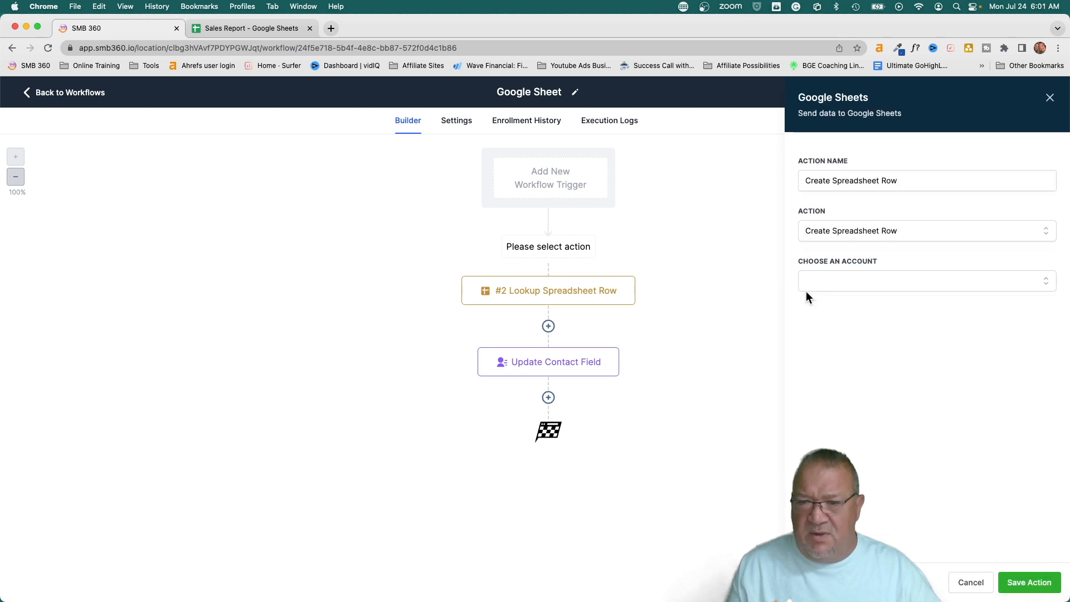
# Point the action at the connected Google account, My Drive, the Sales Report spreadsheet and Sheet1
pyautogui.click(821, 280)
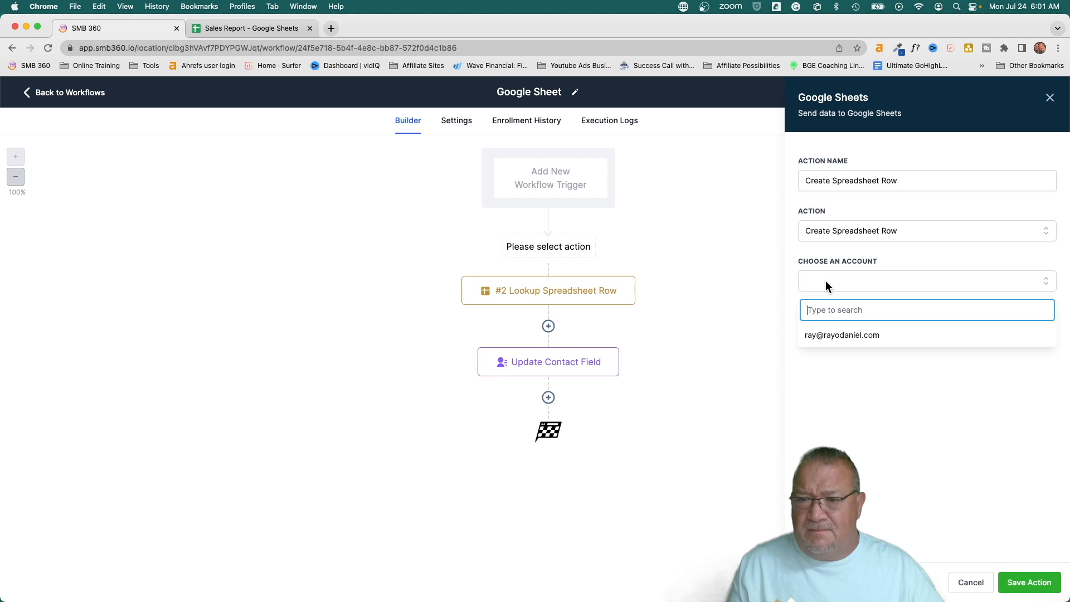
pyautogui.click(837, 336)
pyautogui.click(838, 332)
pyautogui.click(841, 380)
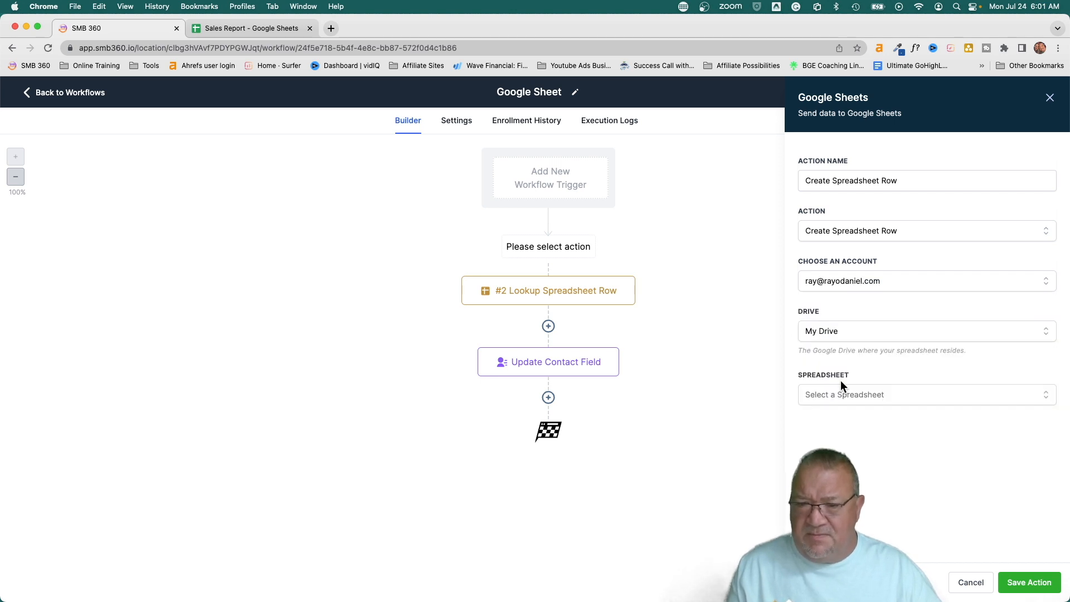
pyautogui.click(829, 395)
pyautogui.scroll(-10, 831, 446)
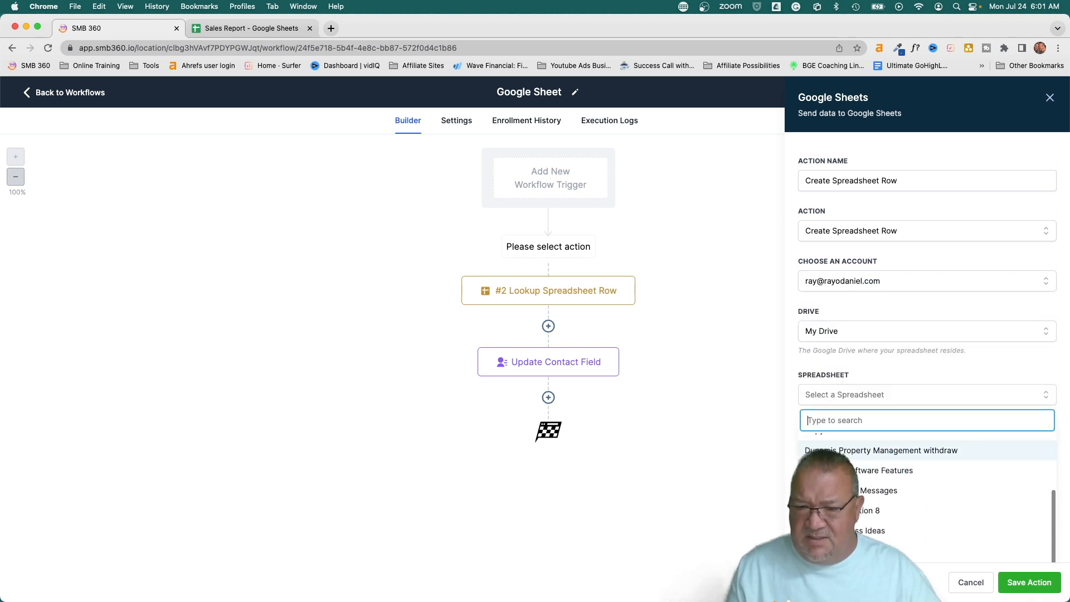
pyautogui.click(828, 496)
pyautogui.click(834, 445)
pyautogui.click(830, 495)
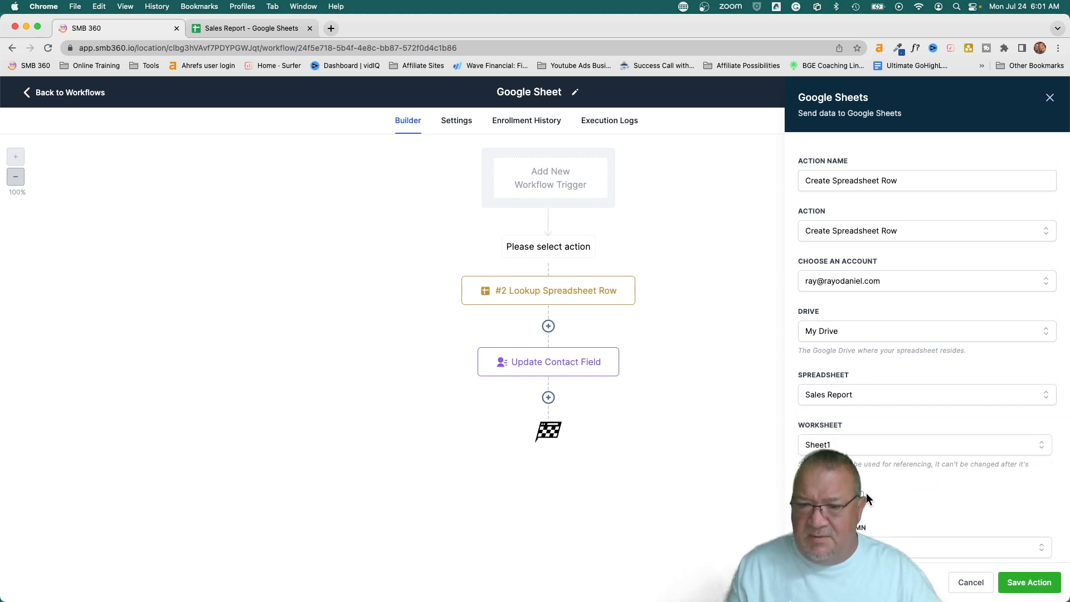
# Set the column range from Contact First Name (A) to Sales Amount (F)
pyautogui.scroll(-1, 866, 492)
pyautogui.click(853, 521)
pyautogui.click(853, 545)
pyautogui.click(968, 522)
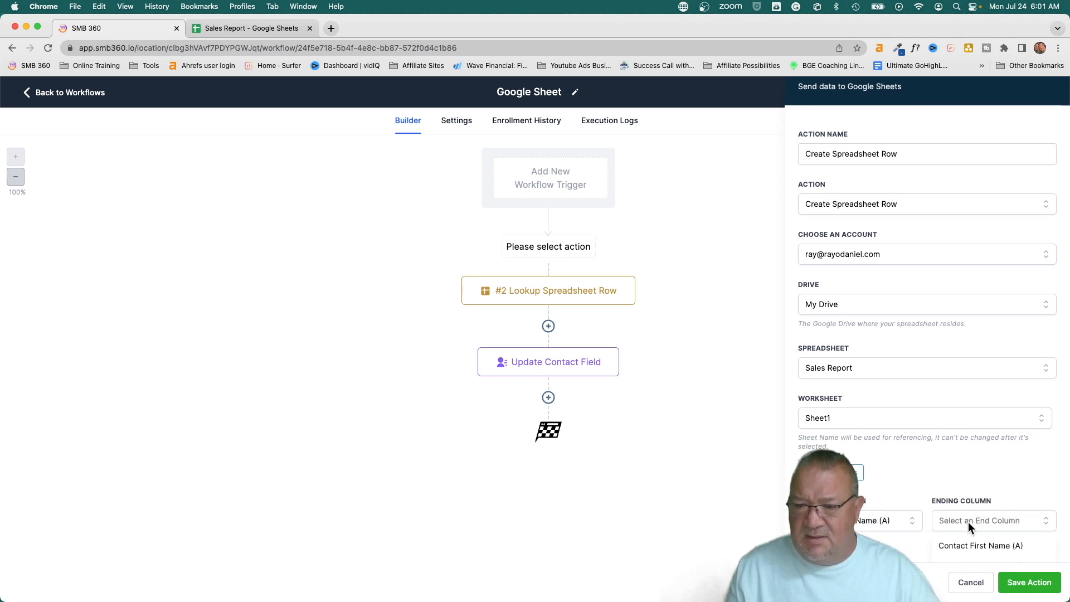
pyautogui.scroll(-3, 968, 522)
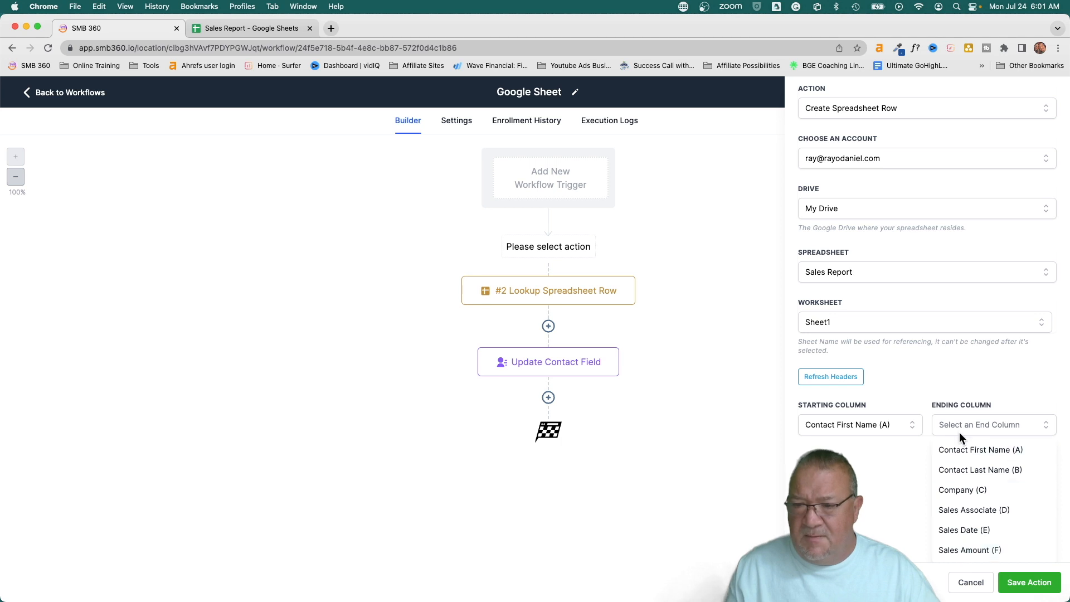
pyautogui.click(963, 552)
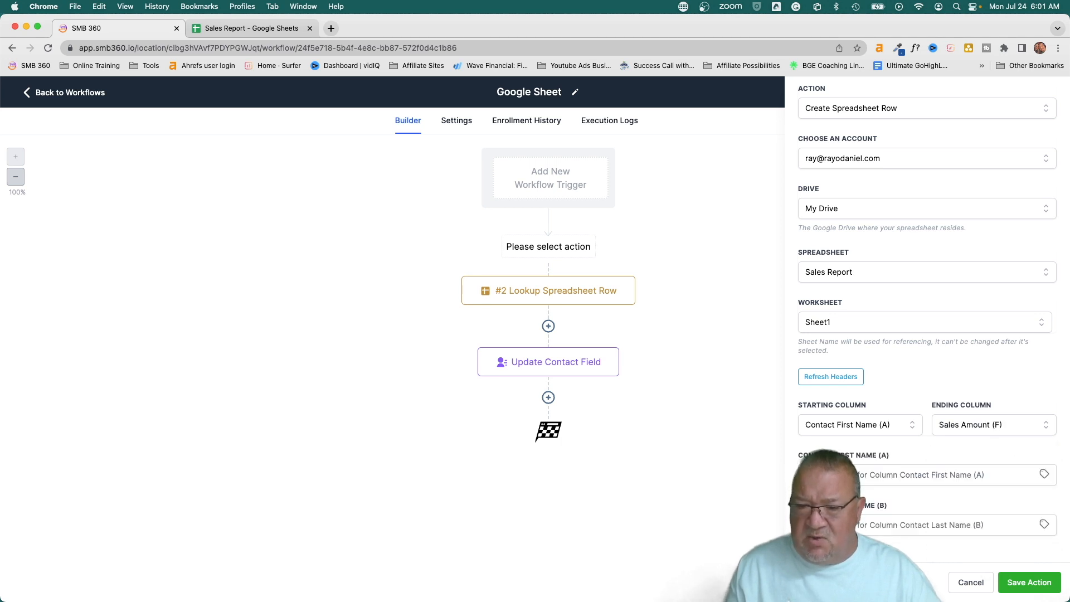
# Attempt to save the spreadsheet row action, then cancel and discard it
pyautogui.click(1010, 592)
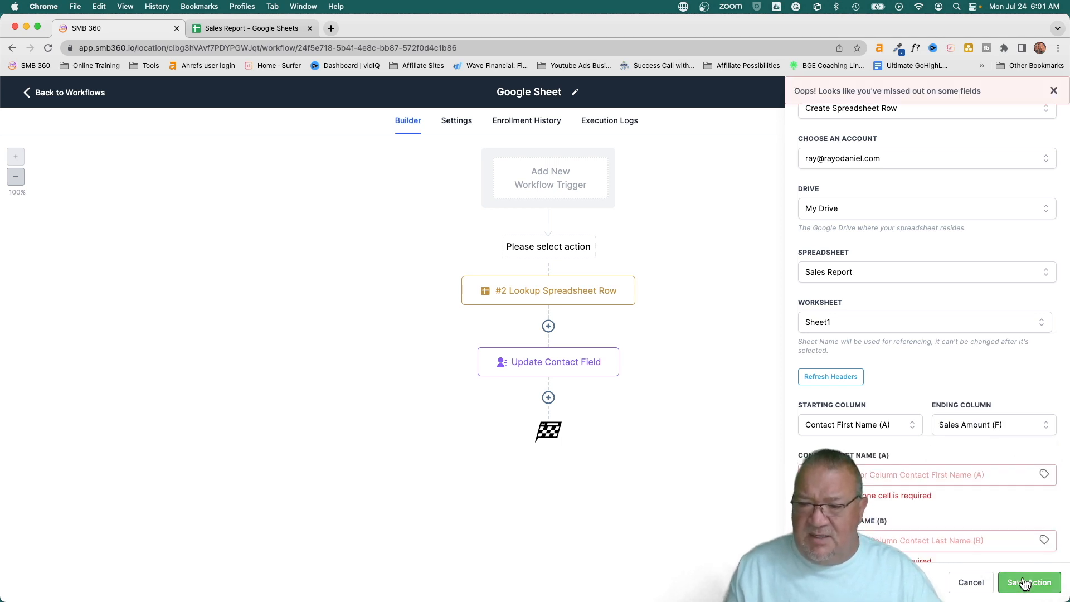
pyautogui.scroll(-4, 904, 440)
pyautogui.scroll(-2, 904, 440)
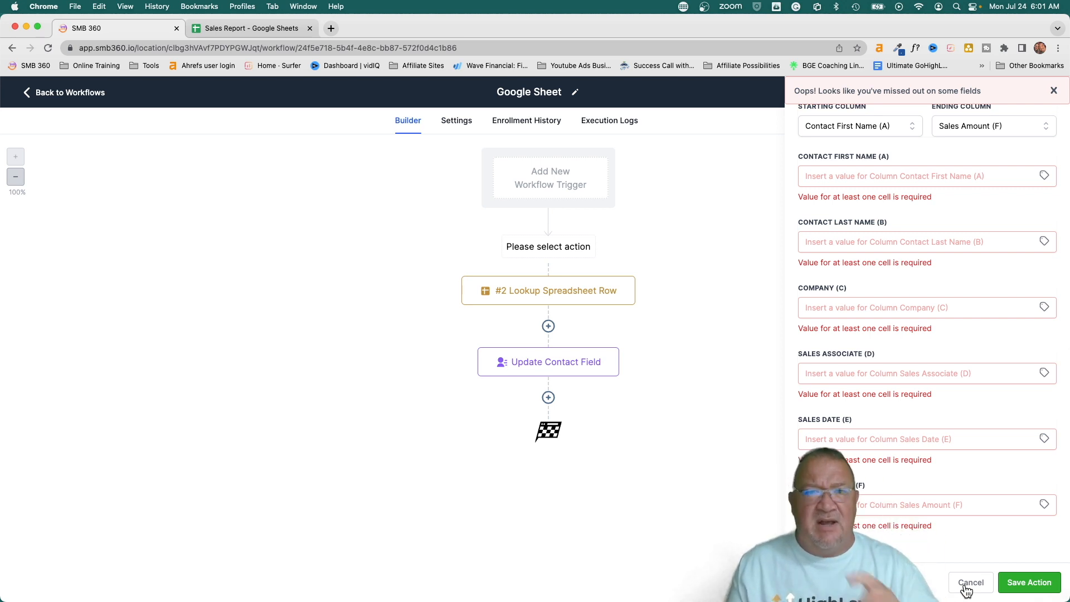
pyautogui.click(967, 589)
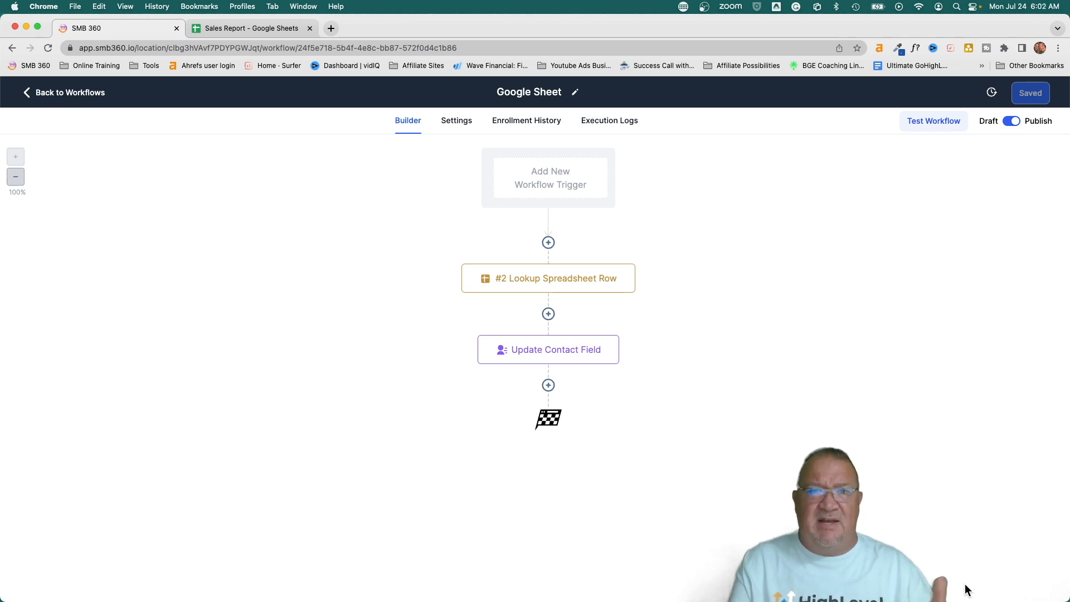
pyautogui.click(537, 348)
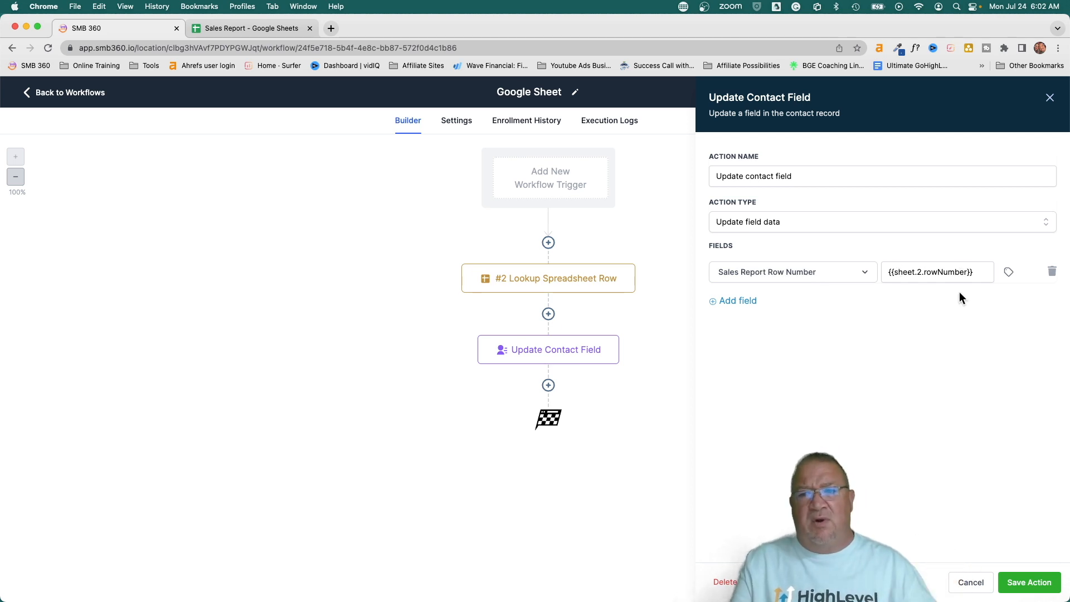
pyautogui.click(968, 585)
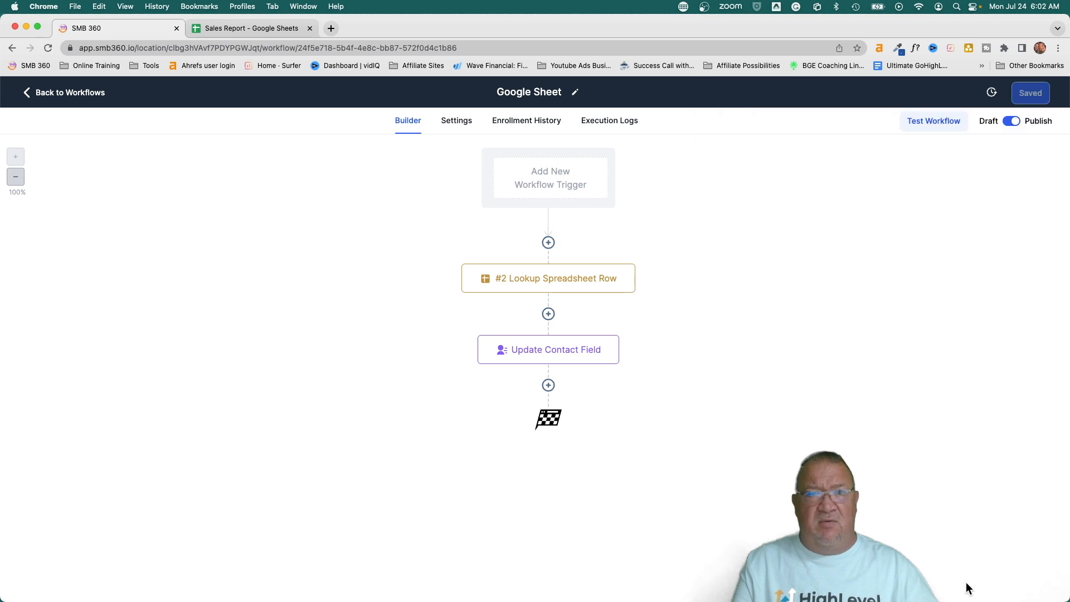